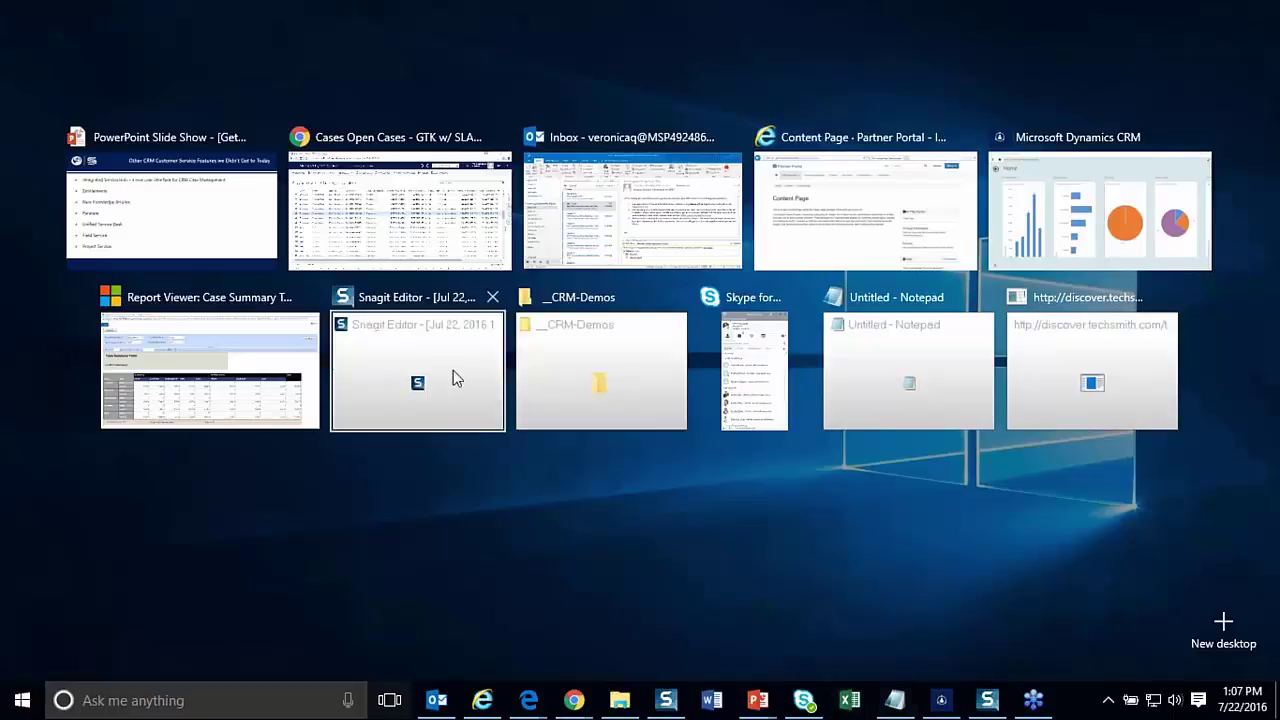
Bring up the CRM window and open the GTK Cst Svc dashboard from the Service area.
{"action": "left_click", "coordinate": [422, 222]}
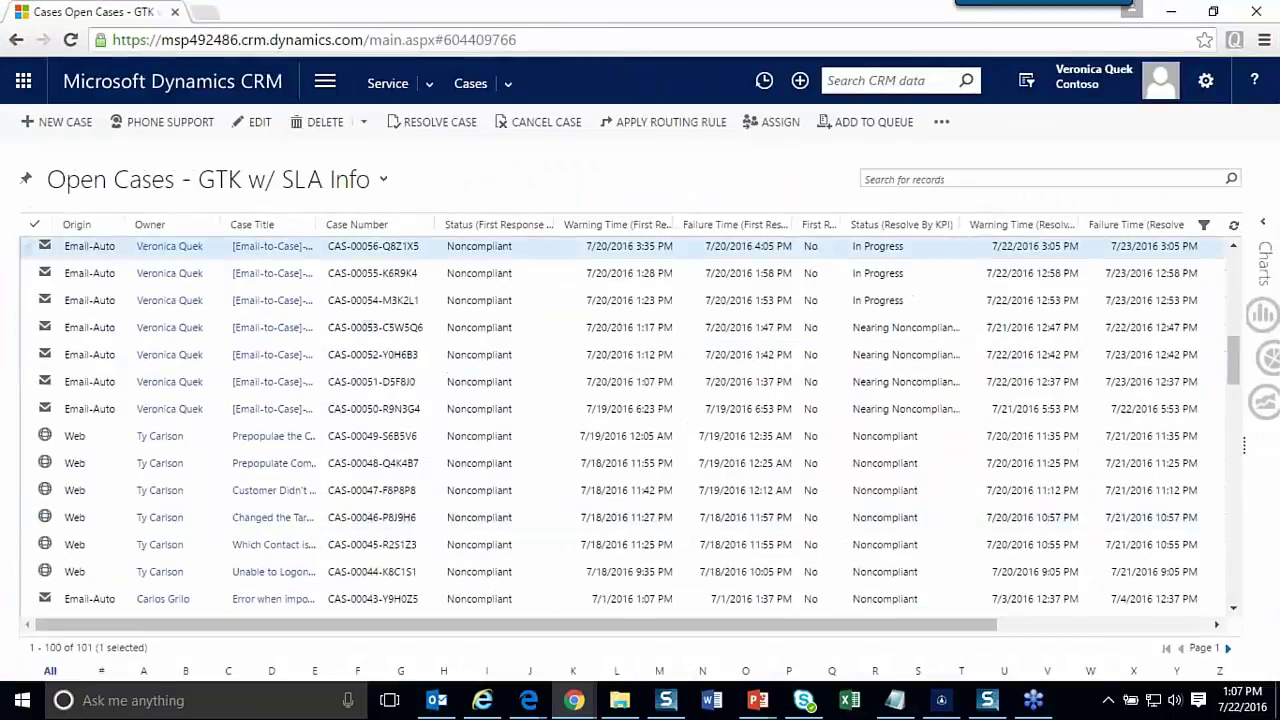
{"action": "left_click", "coordinate": [206, 86]}
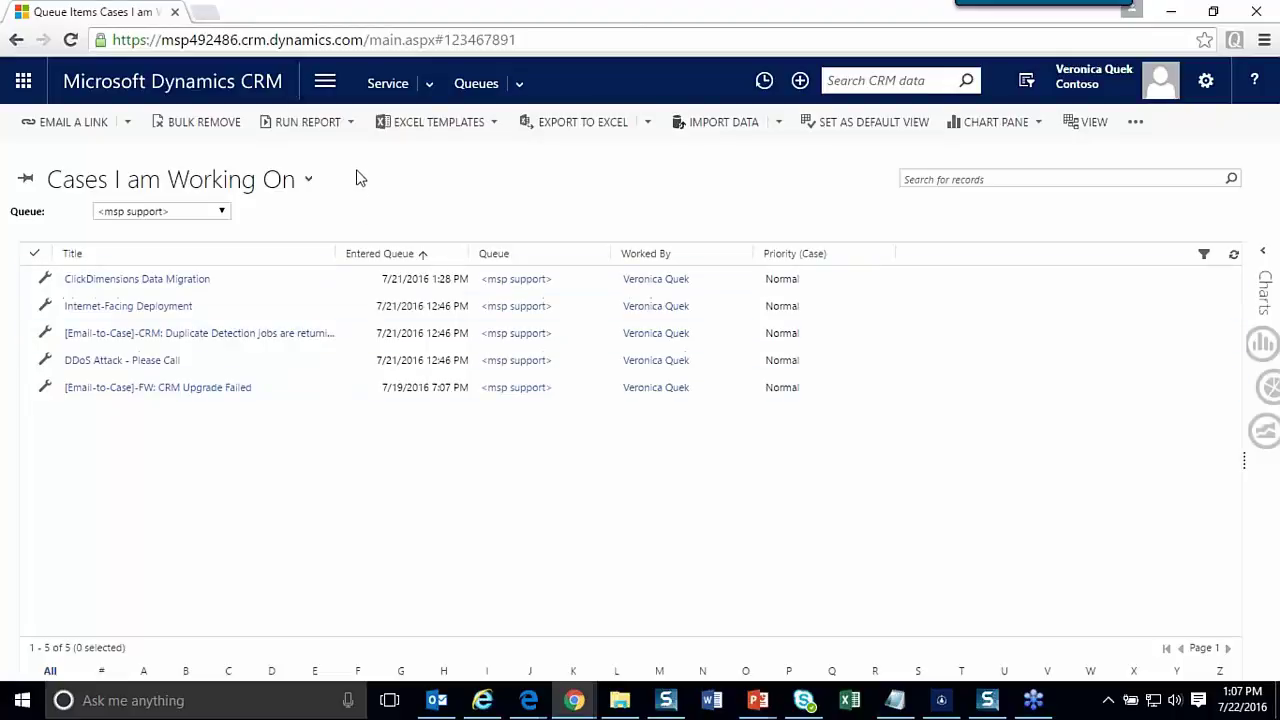
{"action": "left_click", "coordinate": [428, 88]}
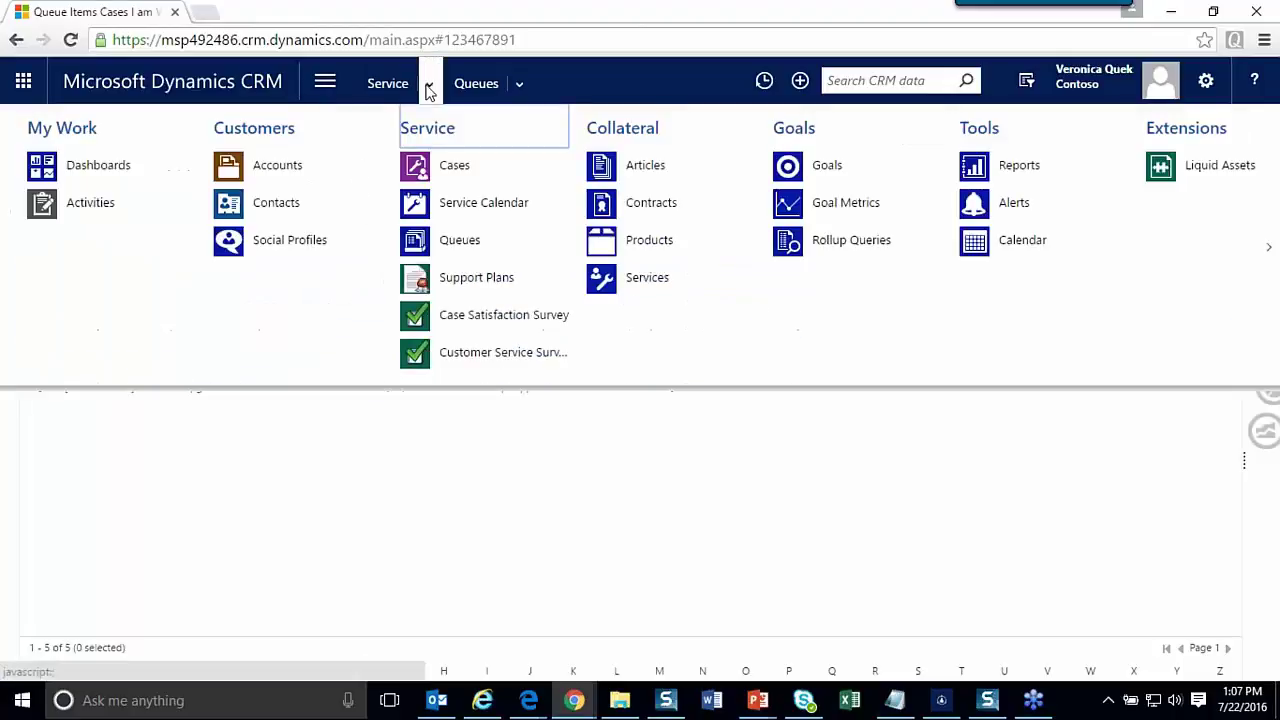
{"action": "left_click", "coordinate": [105, 166]}
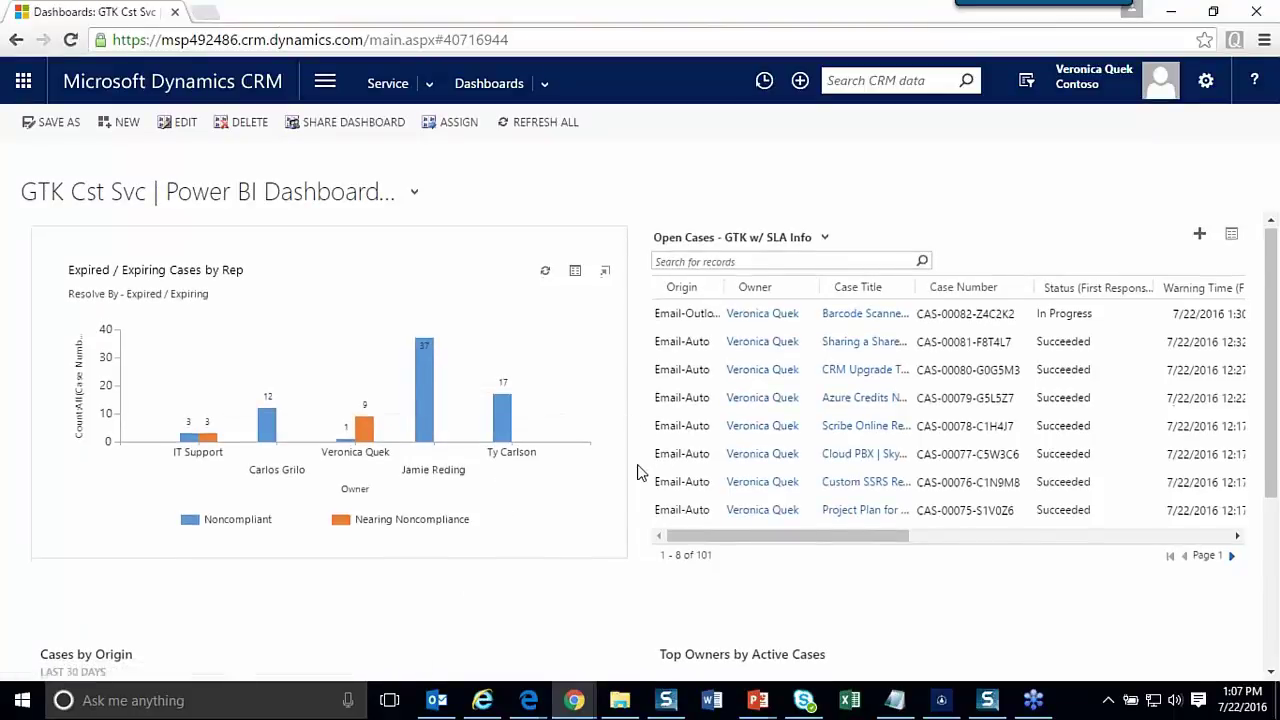
Scroll the dashboard down to the Cases by Origin and Top Owners charts and back up.
{"action": "scroll", "coordinate": [637, 471], "scroll_direction": "down", "scroll_amount": 3}
{"action": "scroll", "coordinate": [630, 467], "scroll_direction": "up", "scroll_amount": 3}
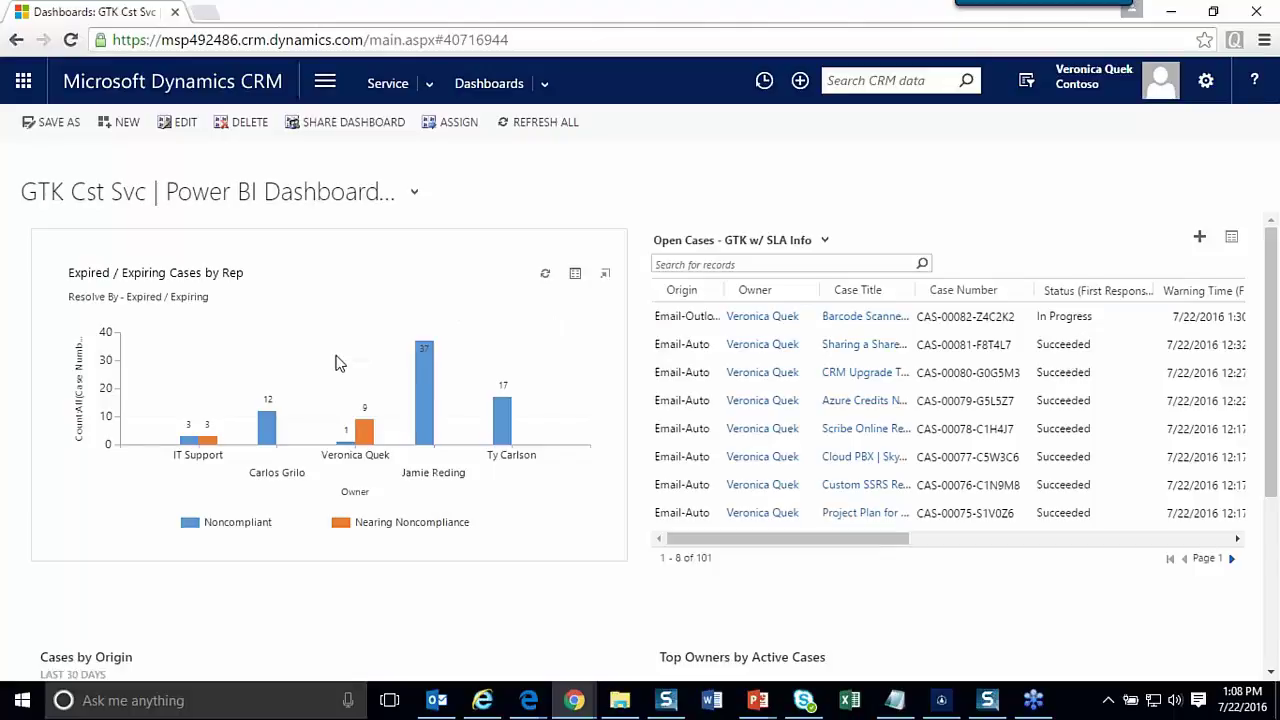
{"action": "scroll", "coordinate": [820, 410], "scroll_direction": "down", "scroll_amount": 3}
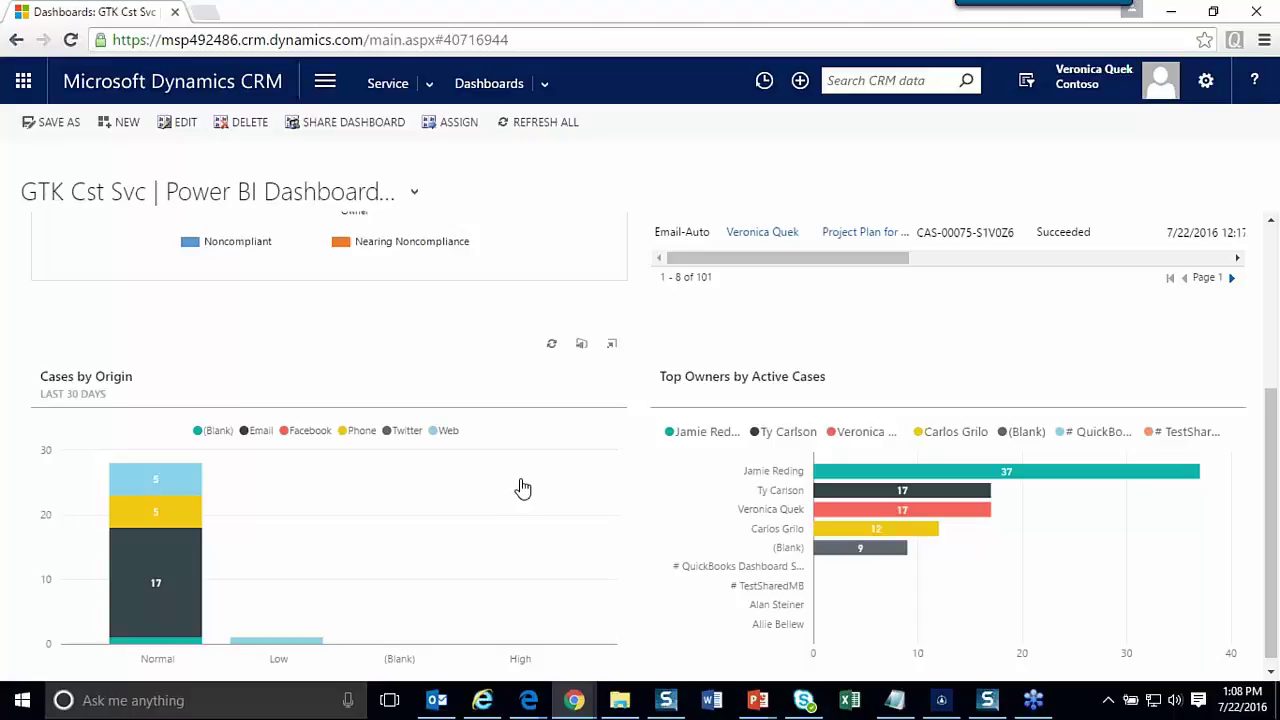
{"action": "scroll", "coordinate": [520, 493], "scroll_direction": "up", "scroll_amount": 1}
{"action": "scroll", "coordinate": [518, 497], "scroll_direction": "up", "scroll_amount": 5}
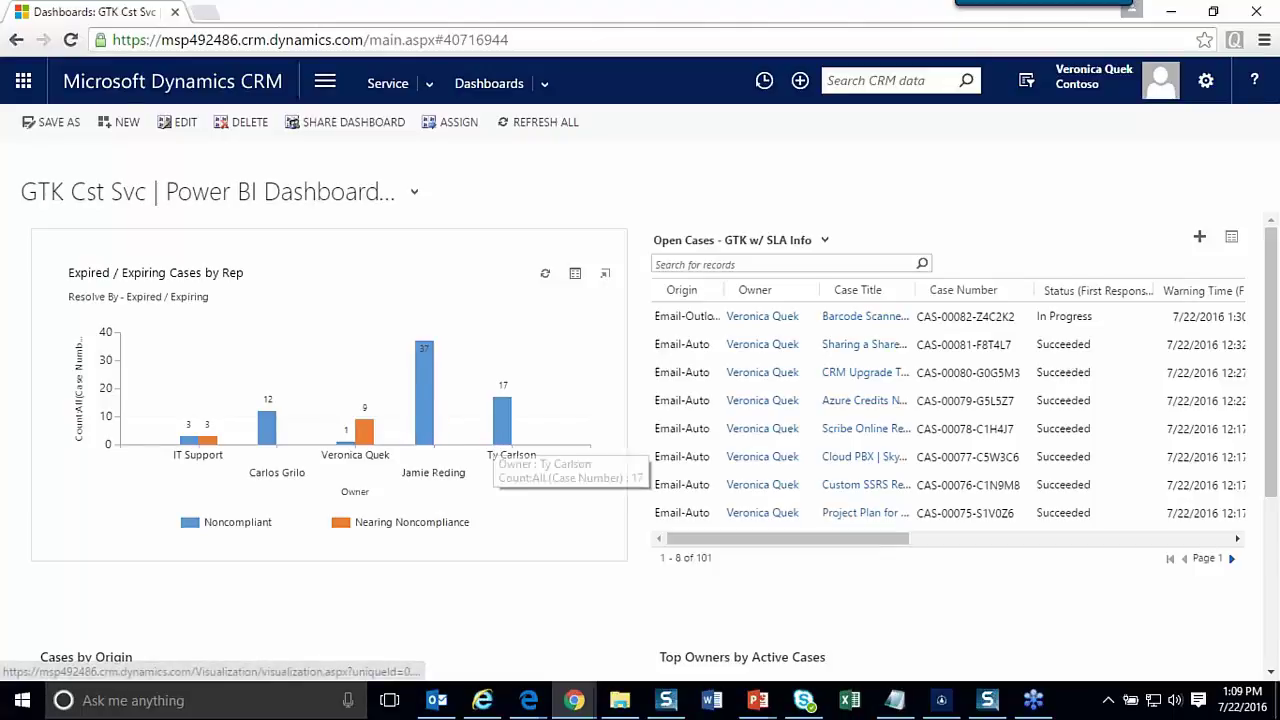
Read each owner's counts on the Expired / Expiring Cases by Rep chart, peaking at 37 Noncompliant.
{"action": "mouse_move", "coordinate": [430, 401]}
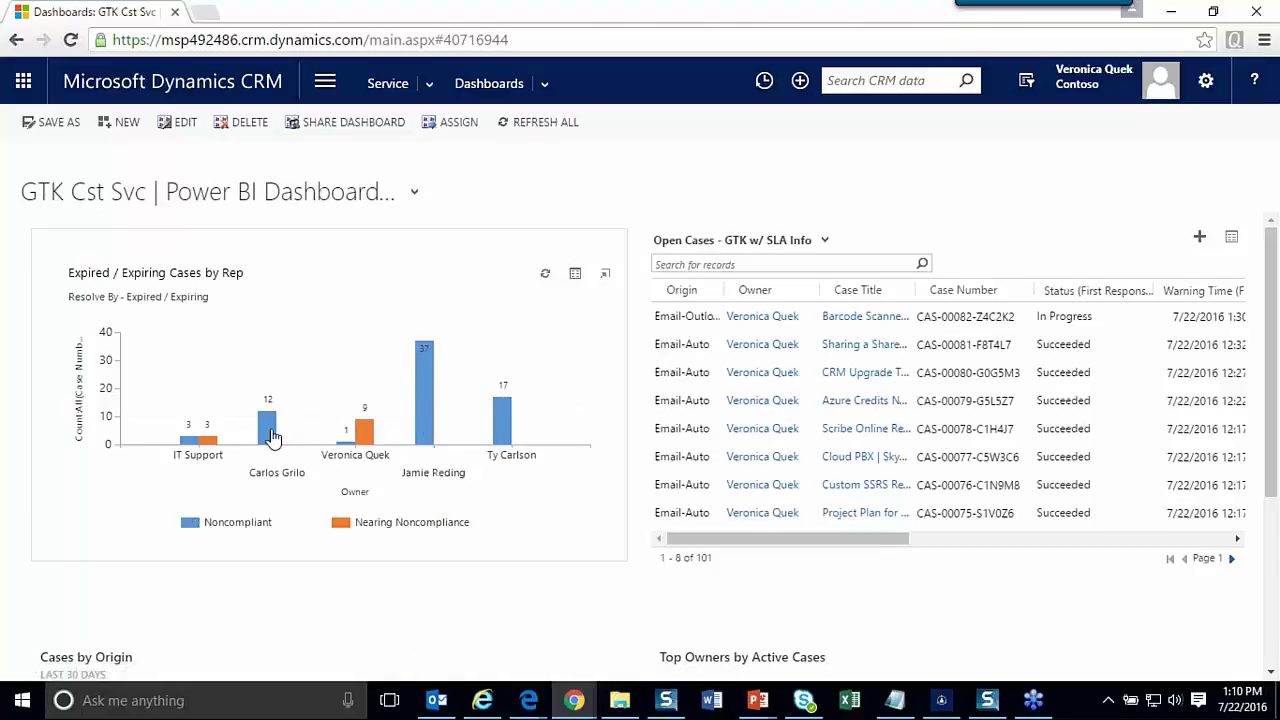
{"action": "mouse_move", "coordinate": [423, 426]}
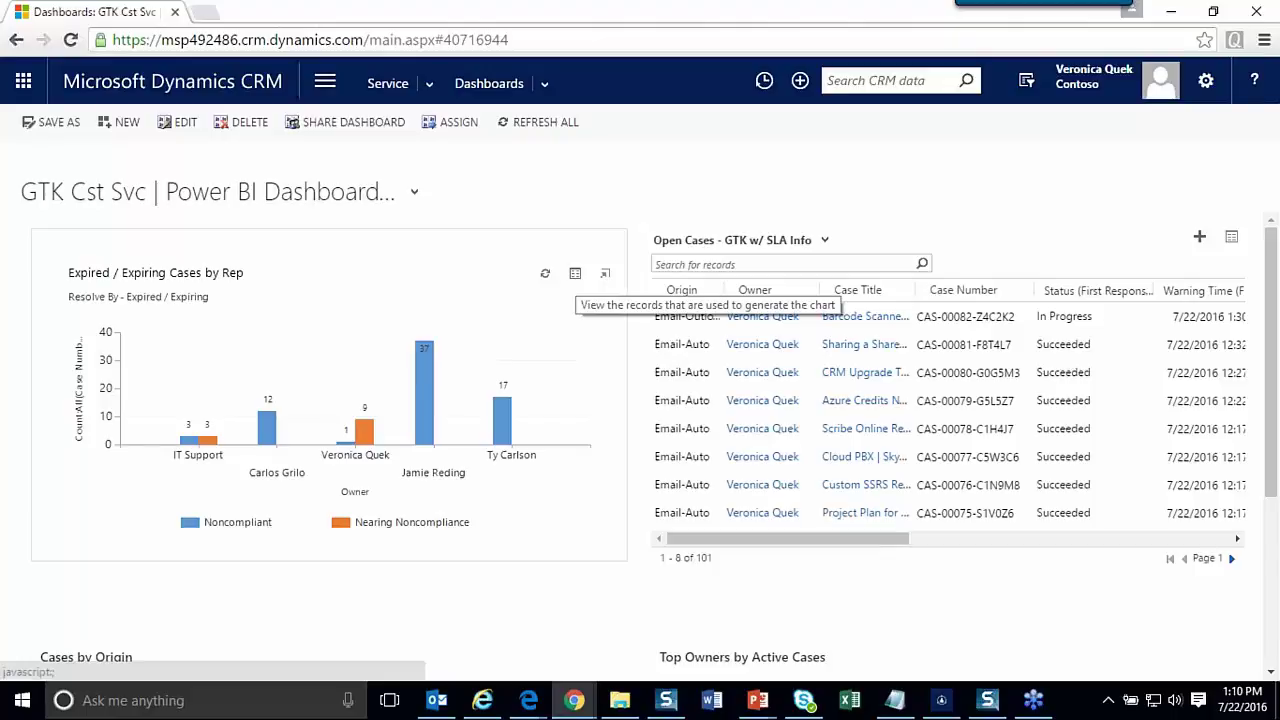
Show the Expired / Expiring chart's 82 records full-screen, with the case list beside the chart.
{"action": "left_click", "coordinate": [575, 273]}
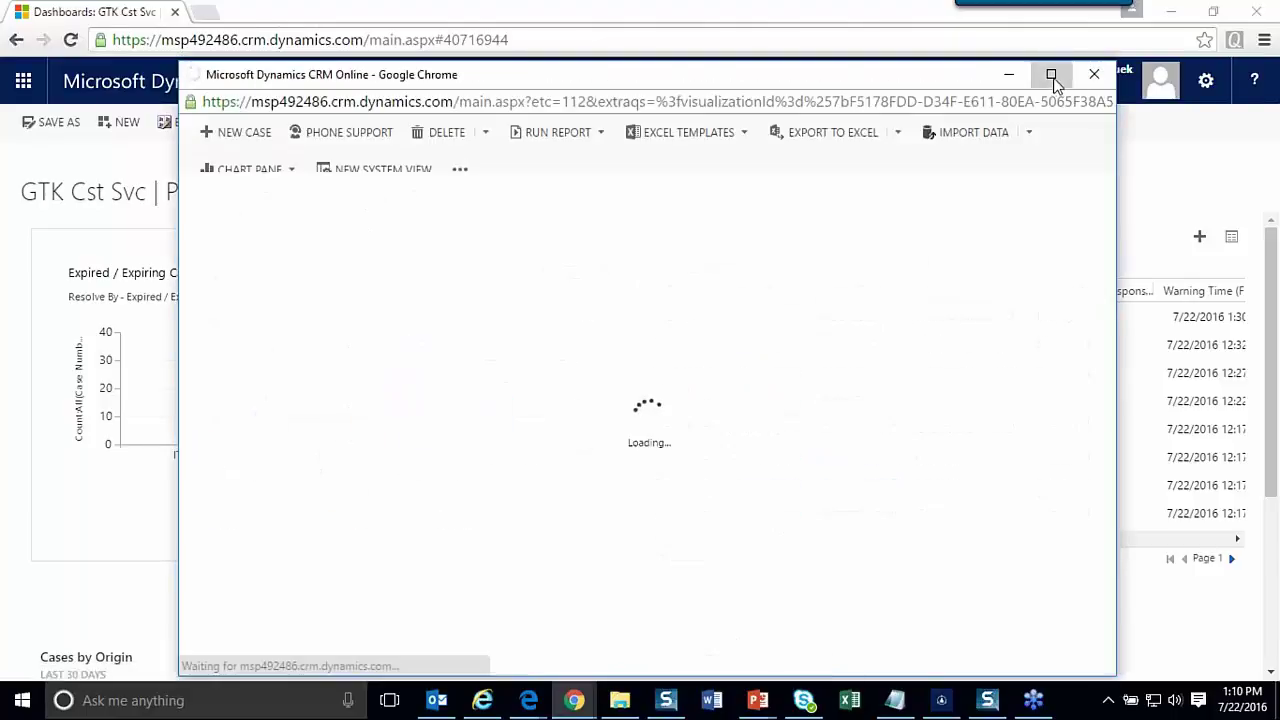
{"action": "left_click", "coordinate": [1051, 76]}
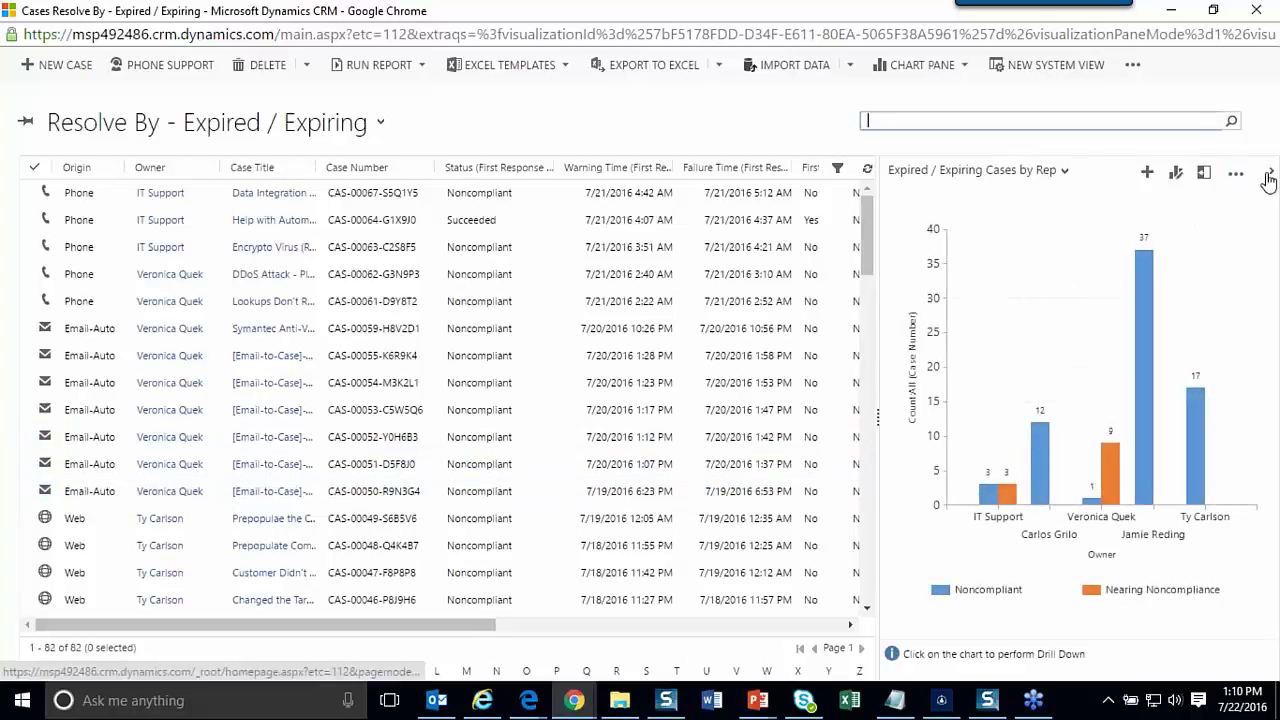
{"action": "left_click", "coordinate": [1206, 173]}
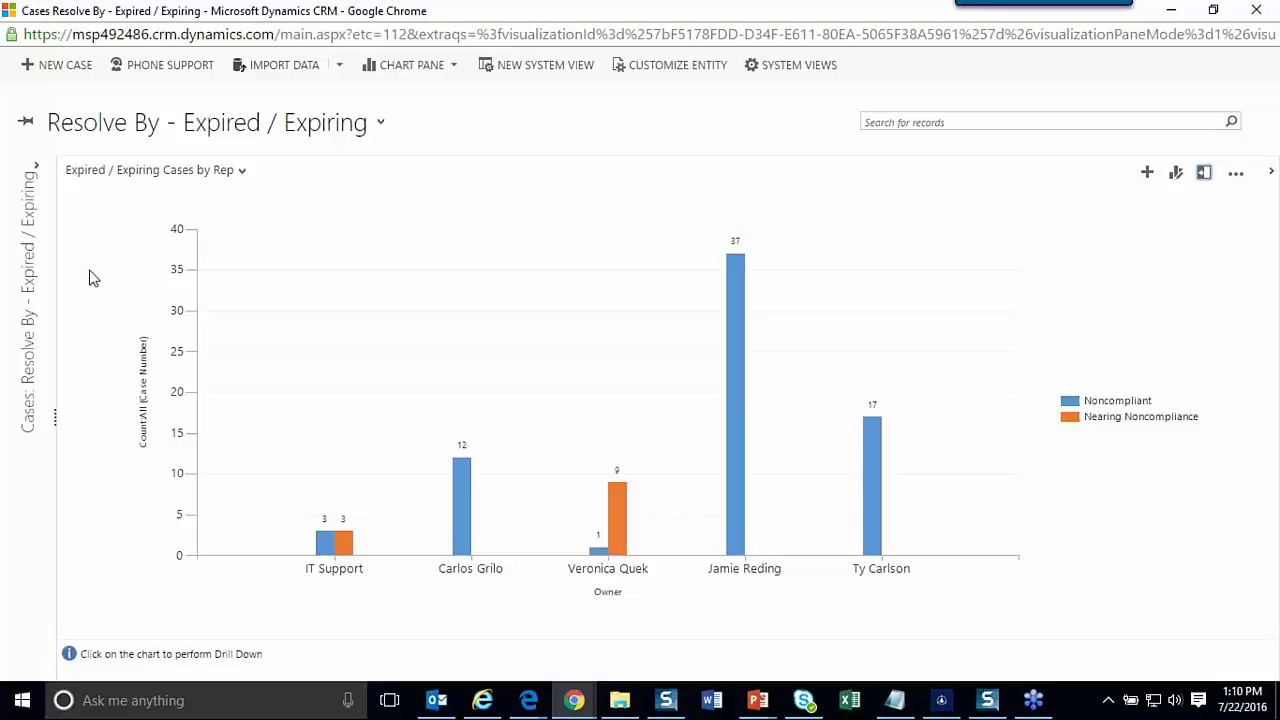
{"action": "left_click", "coordinate": [37, 188]}
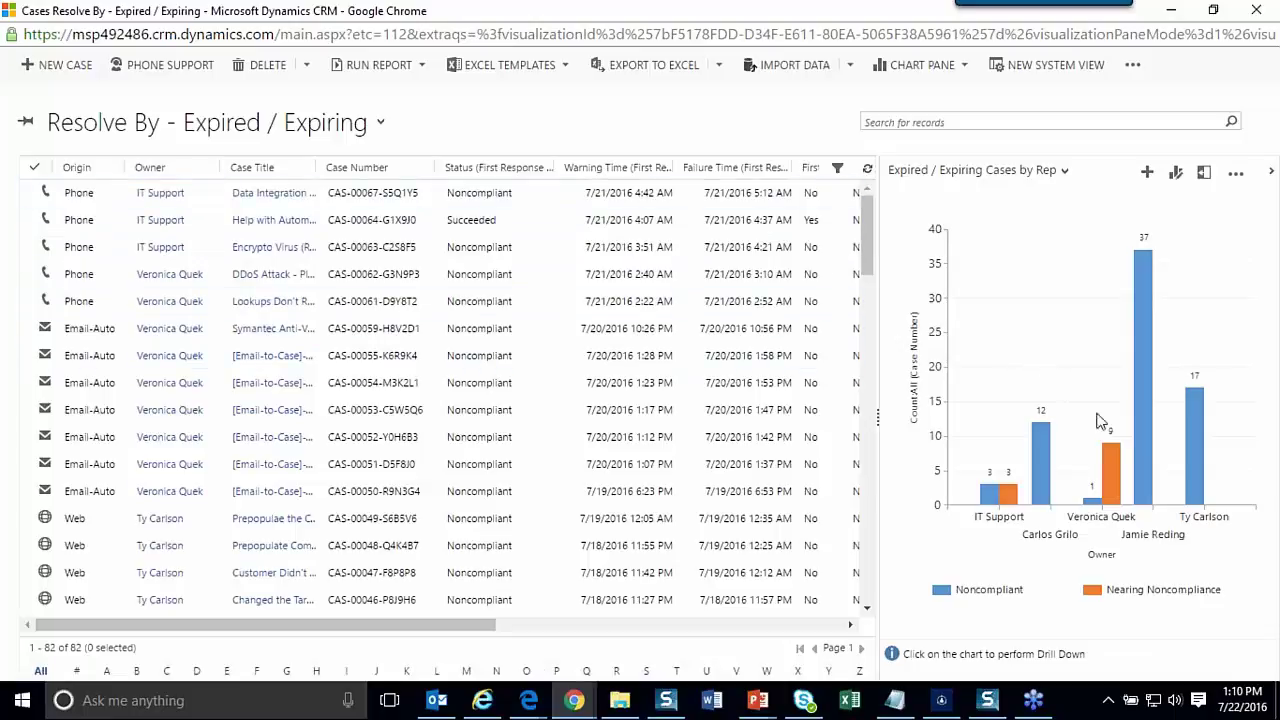
List the 9 Nearing Noncompliance cases and review their Resolve By times before closing the records window.
{"action": "left_click", "coordinate": [1115, 470]}
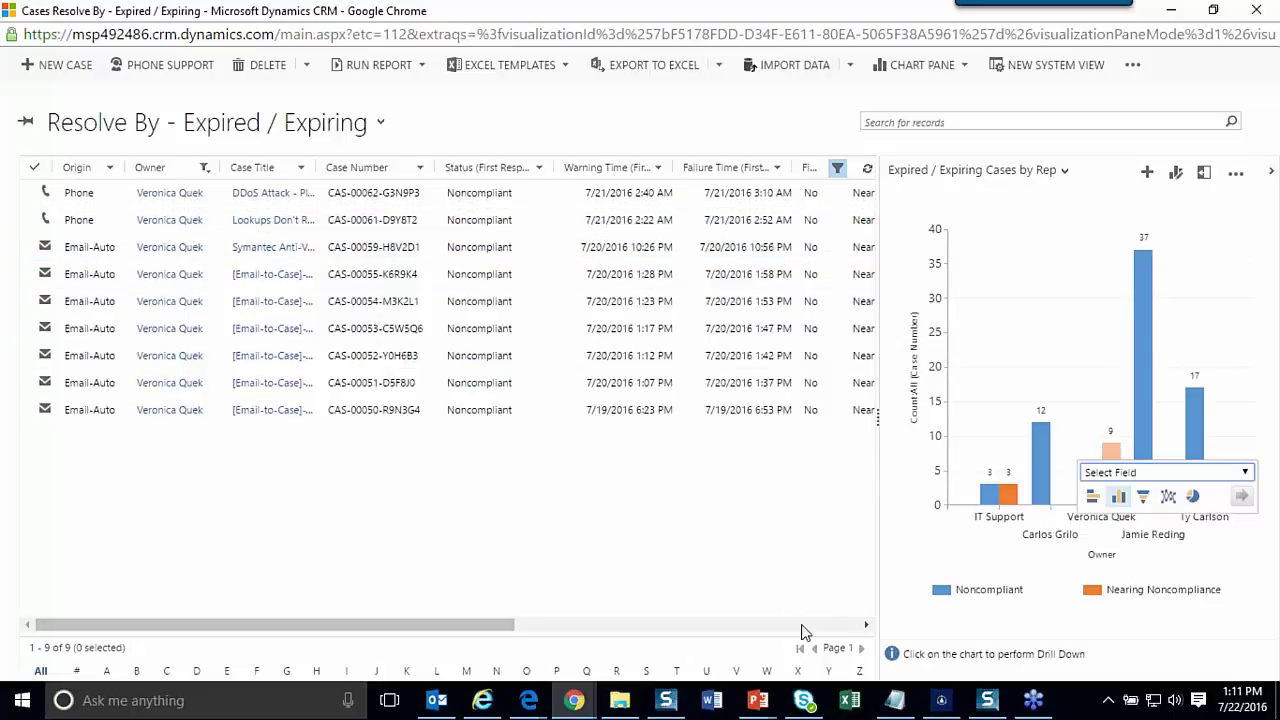
{"action": "left_click", "coordinate": [866, 625]}
{"action": "left_click_drag", "start_coordinate": [865, 623], "coordinate": [865, 623]}
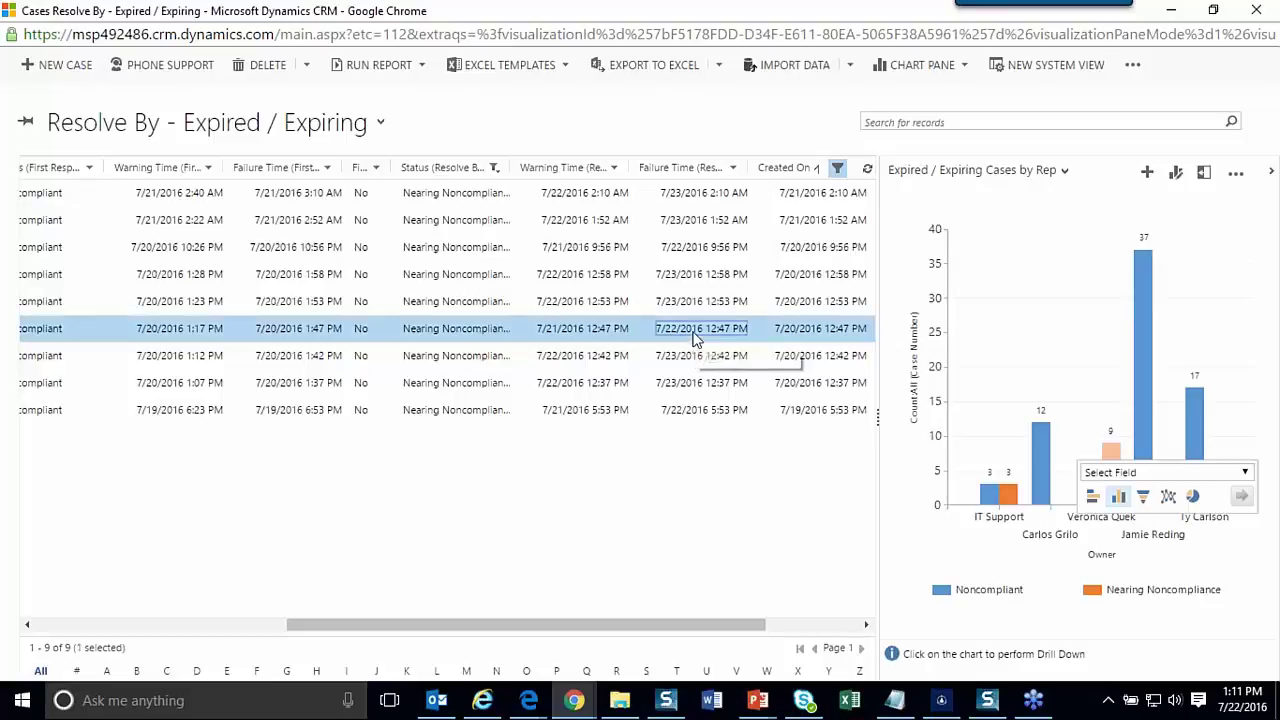
{"action": "left_click", "coordinate": [697, 338]}
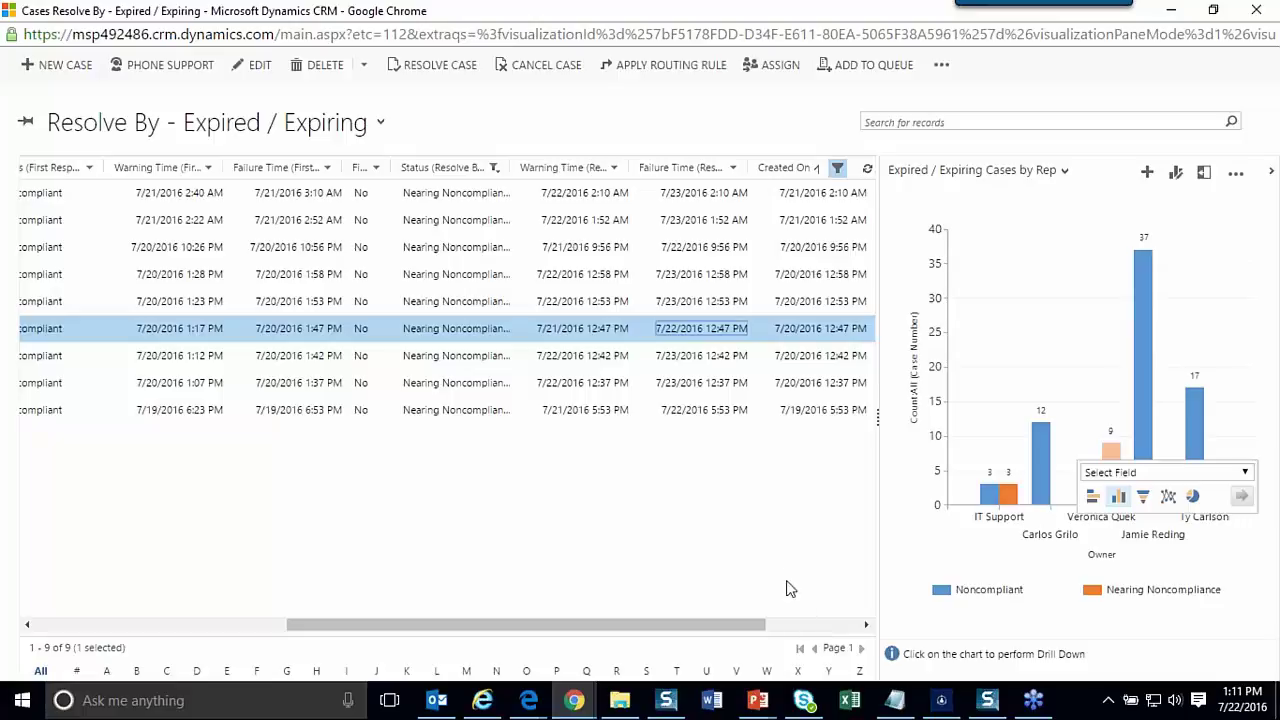
{"action": "left_click", "coordinate": [1258, 12]}
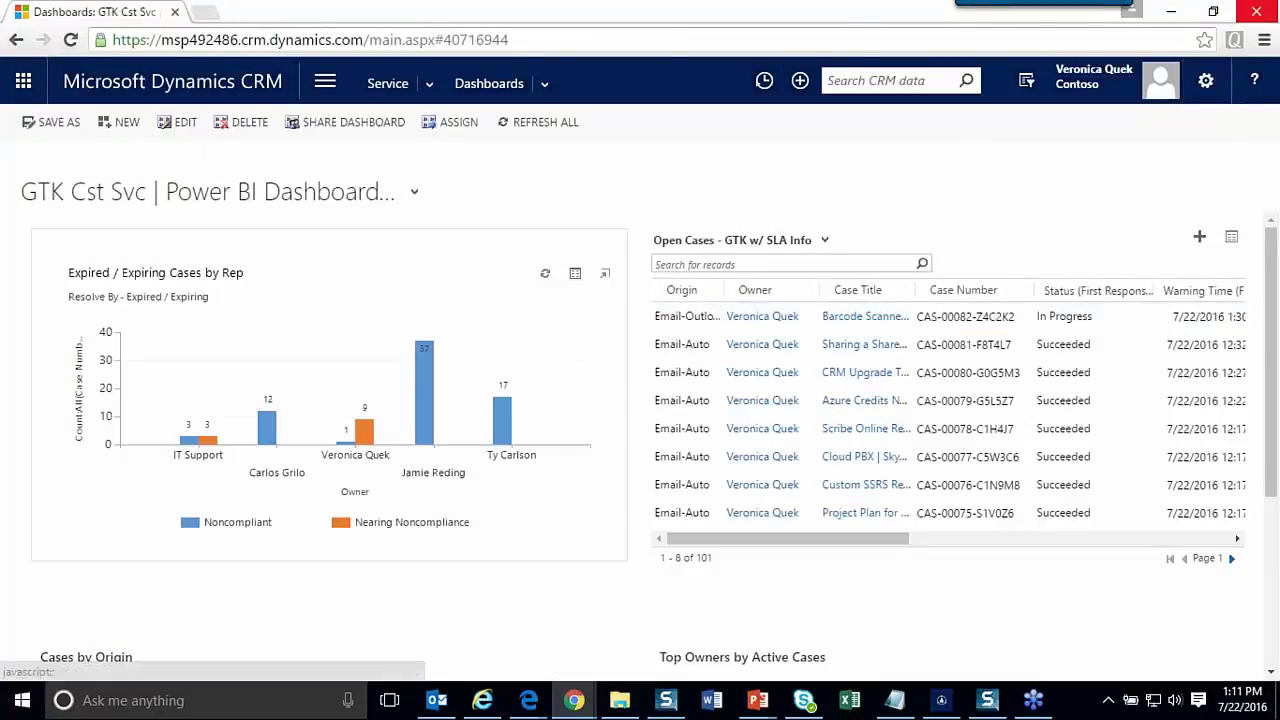
Switch to the Cases area's Open Cases - GTK w/ SLA Info view of 101 cases.
{"action": "left_click", "coordinate": [783, 368]}
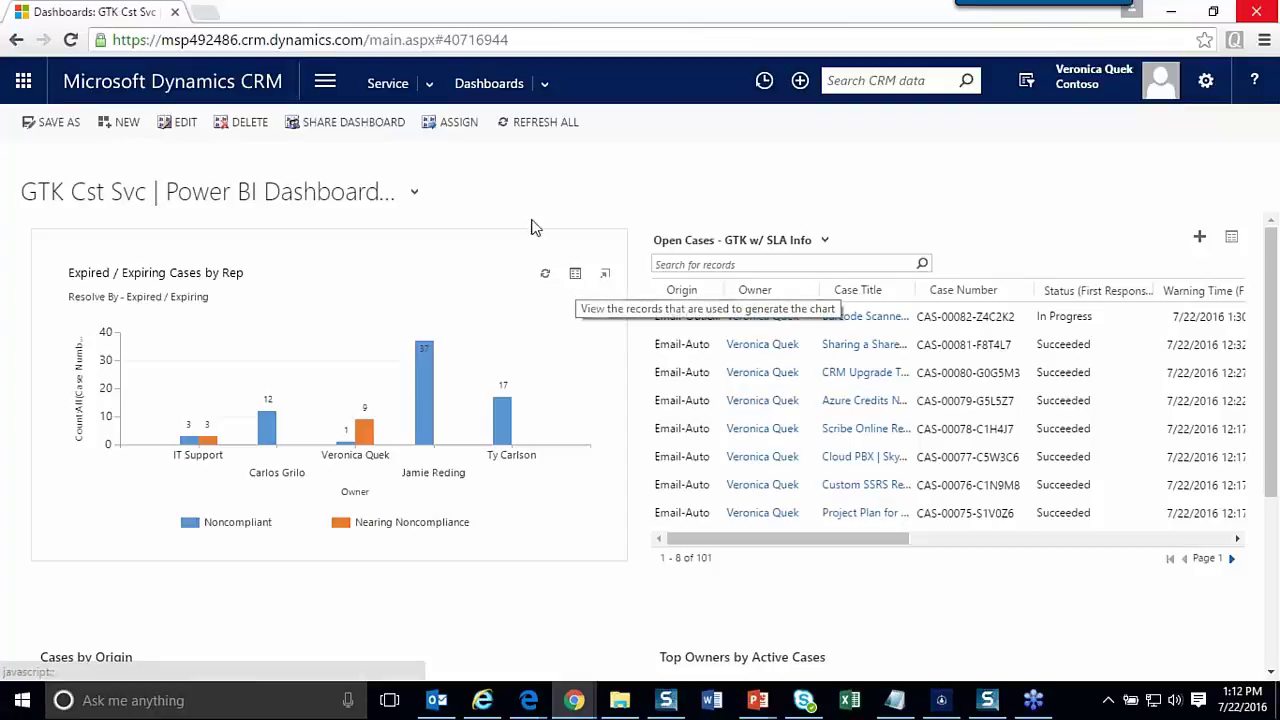
{"action": "left_click", "coordinate": [431, 88]}
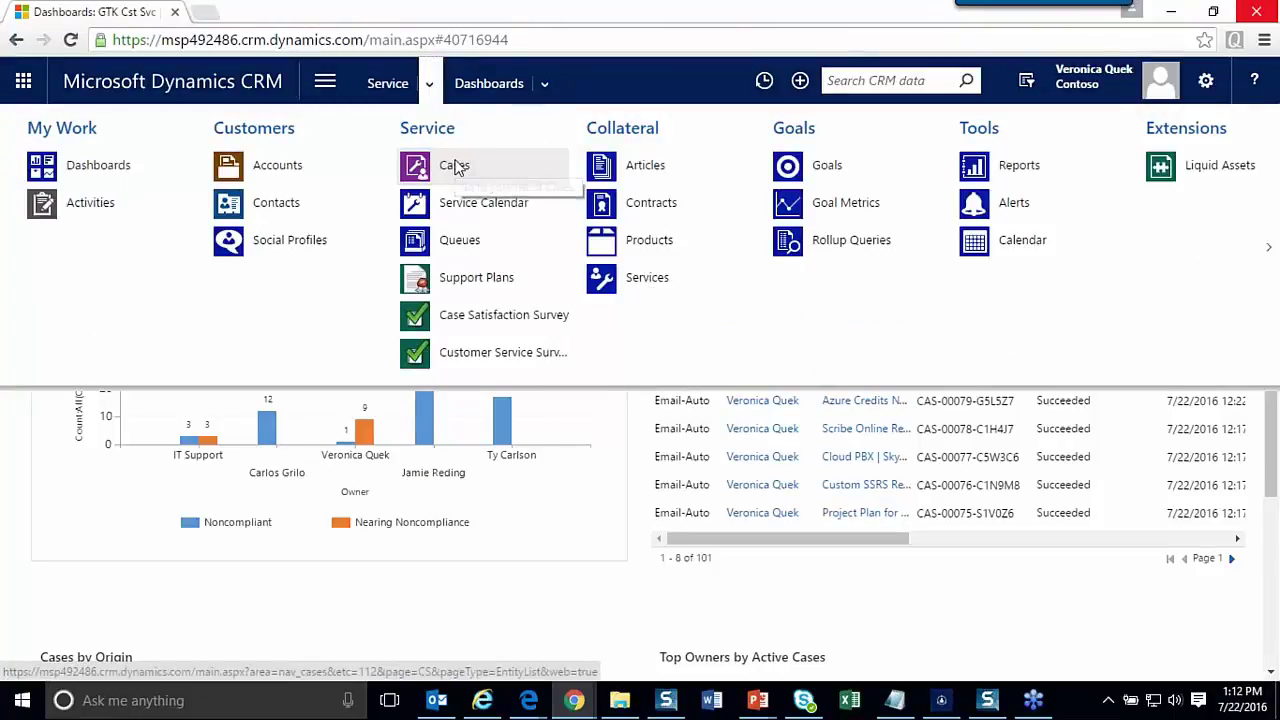
{"action": "left_click", "coordinate": [455, 167]}
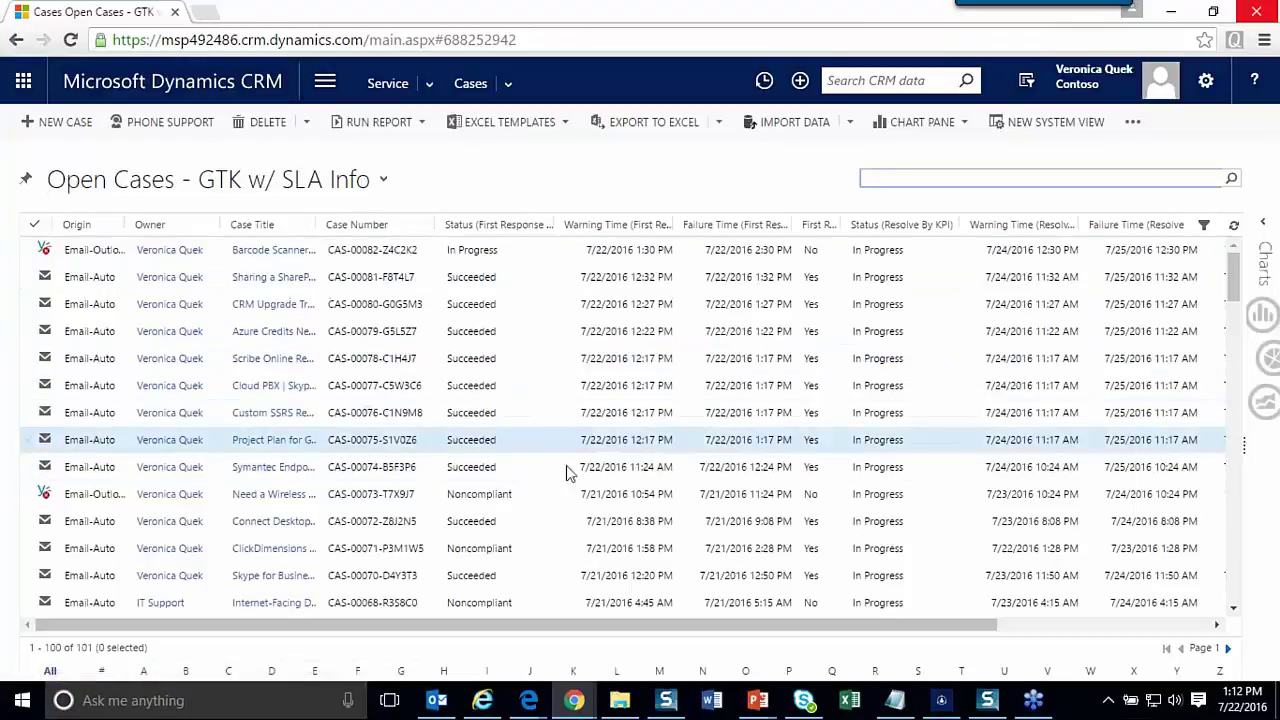
Apply a custom Owner filter for one chosen user to the open cases list, leaving 26 cases.
{"action": "left_click", "coordinate": [1204, 225]}
{"action": "left_click", "coordinate": [205, 225]}
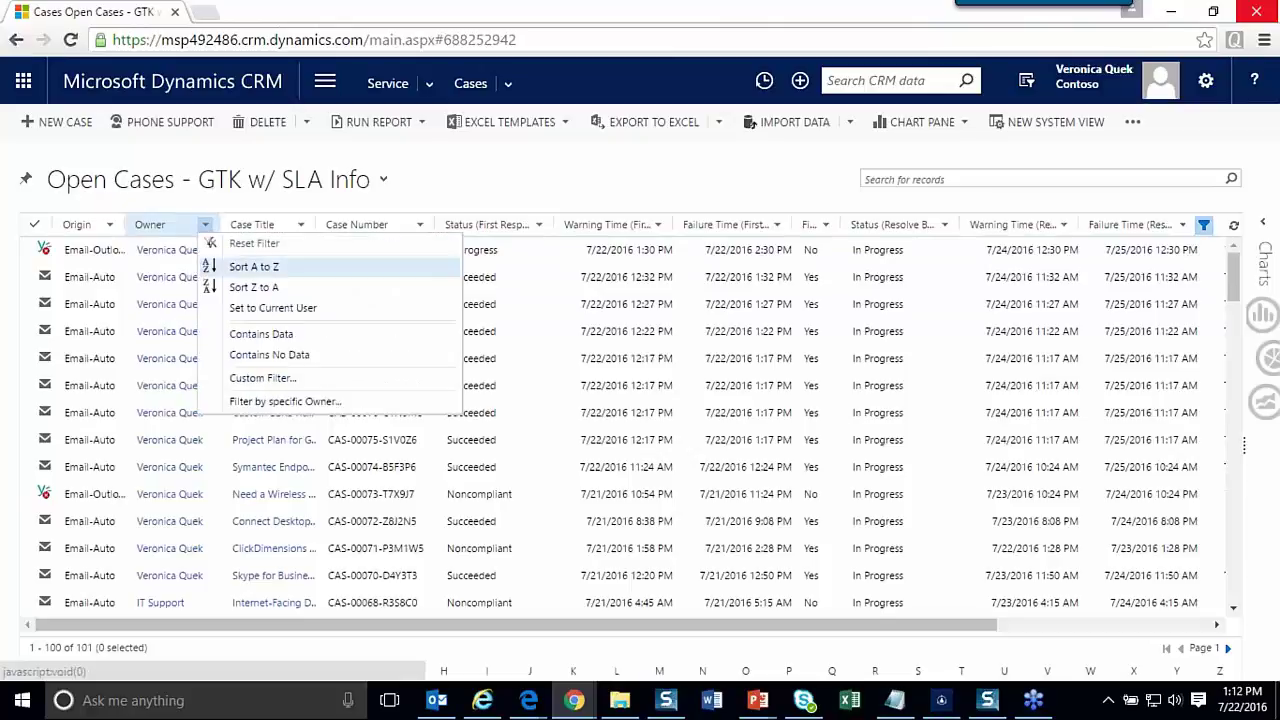
{"action": "left_click", "coordinate": [262, 380]}
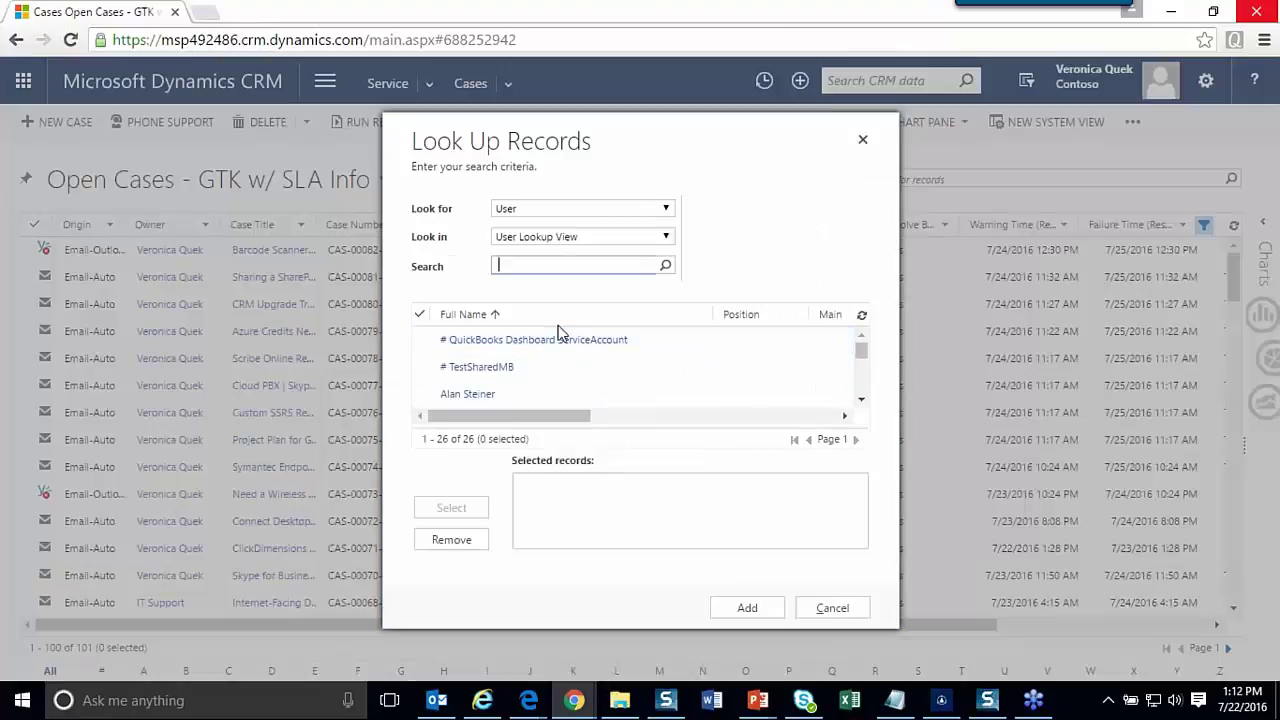
{"action": "key", "text": "Return"}
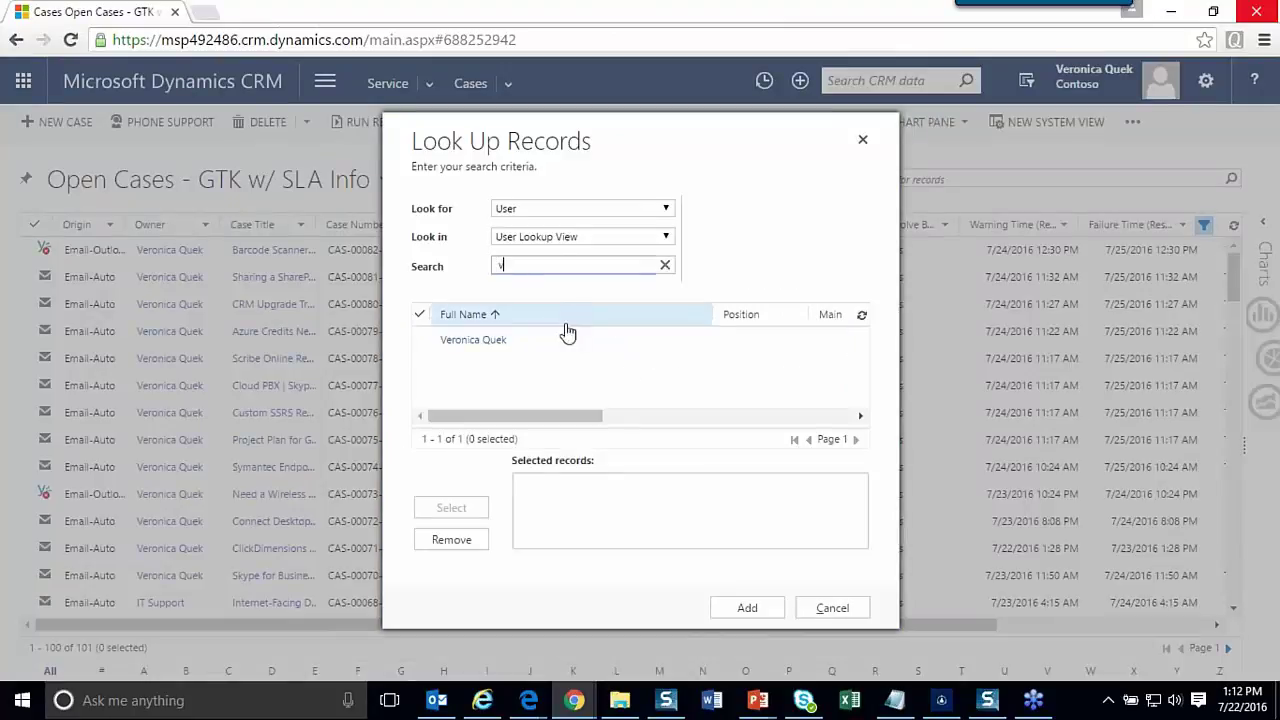
{"action": "left_click", "coordinate": [563, 341]}
{"action": "left_click", "coordinate": [451, 507]}
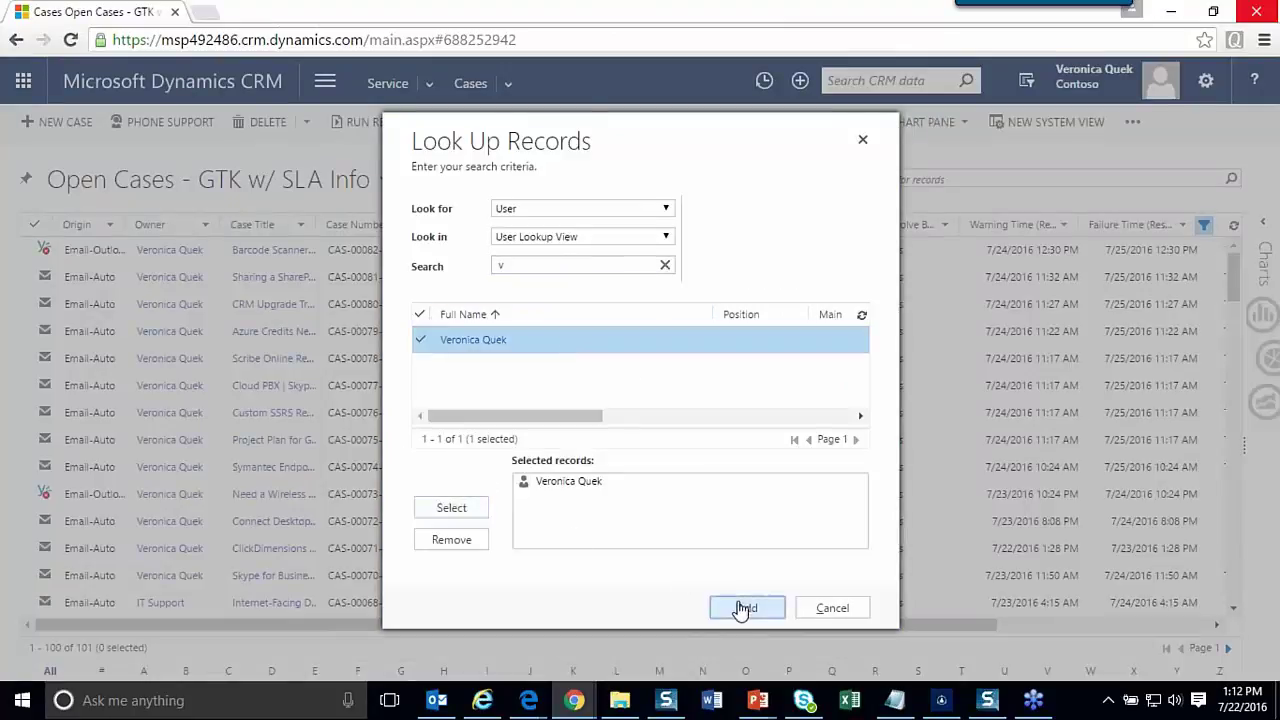
{"action": "left_click", "coordinate": [744, 607]}
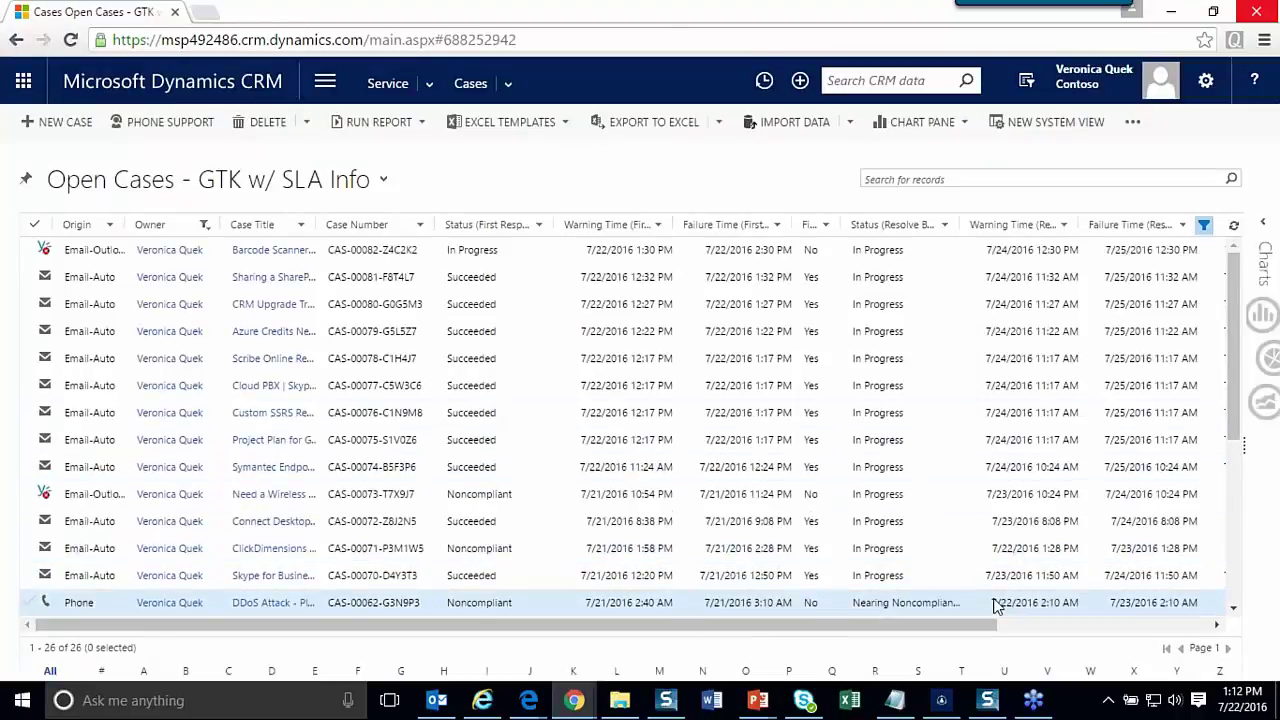
Filter Resolve By status to Nearing Noncompliance and open case CAS-00055-K6R9K4.
{"action": "left_click", "coordinate": [946, 228]}
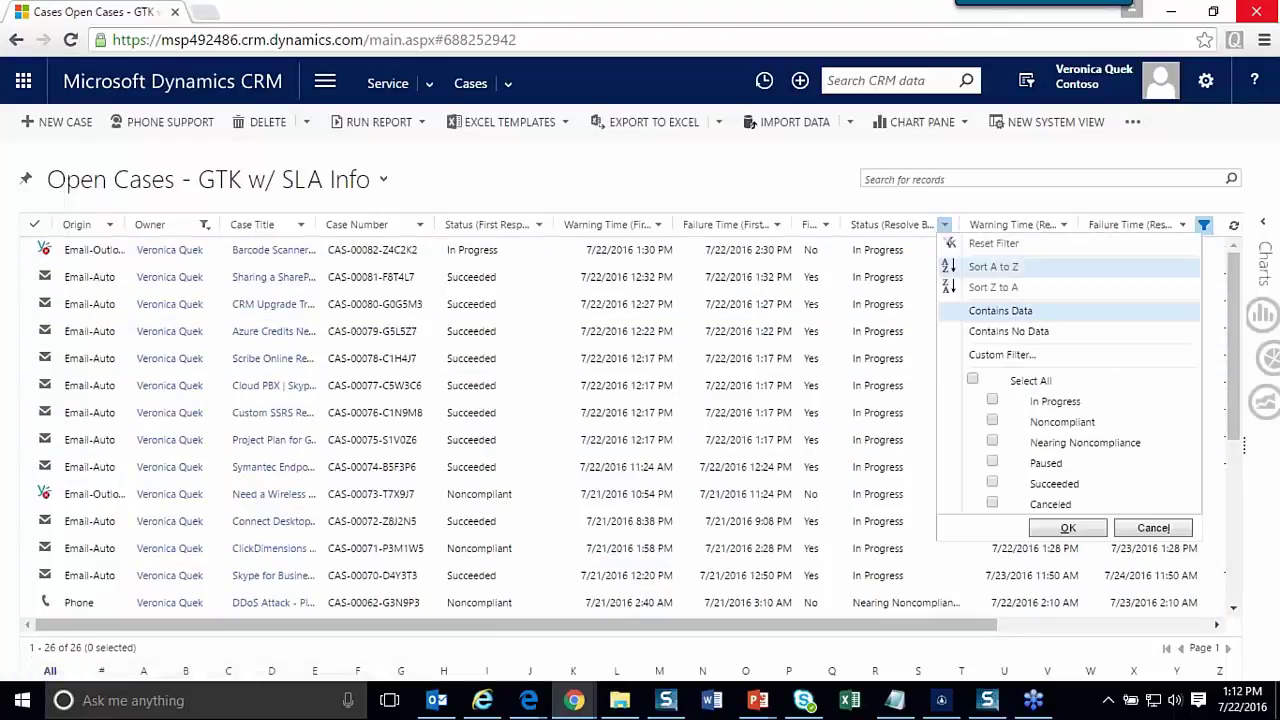
{"action": "left_click", "coordinate": [992, 441]}
{"action": "left_click", "coordinate": [1068, 527]}
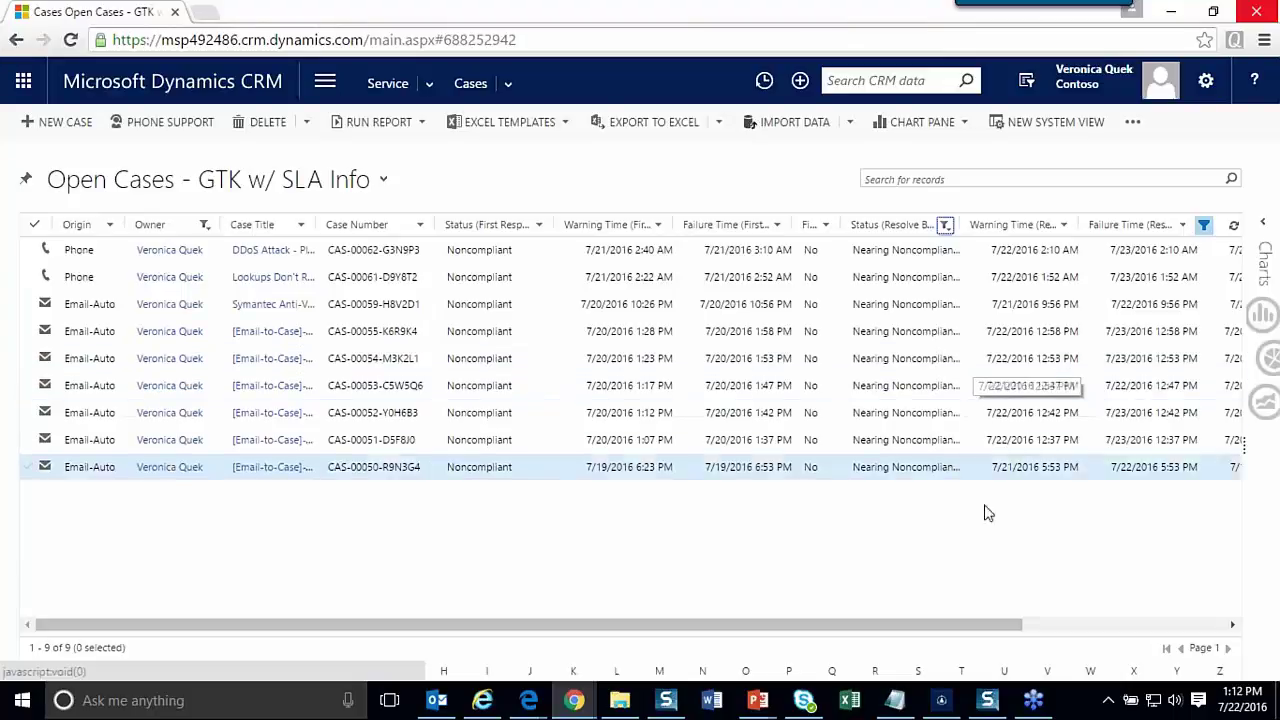
{"action": "left_click", "coordinate": [1134, 336]}
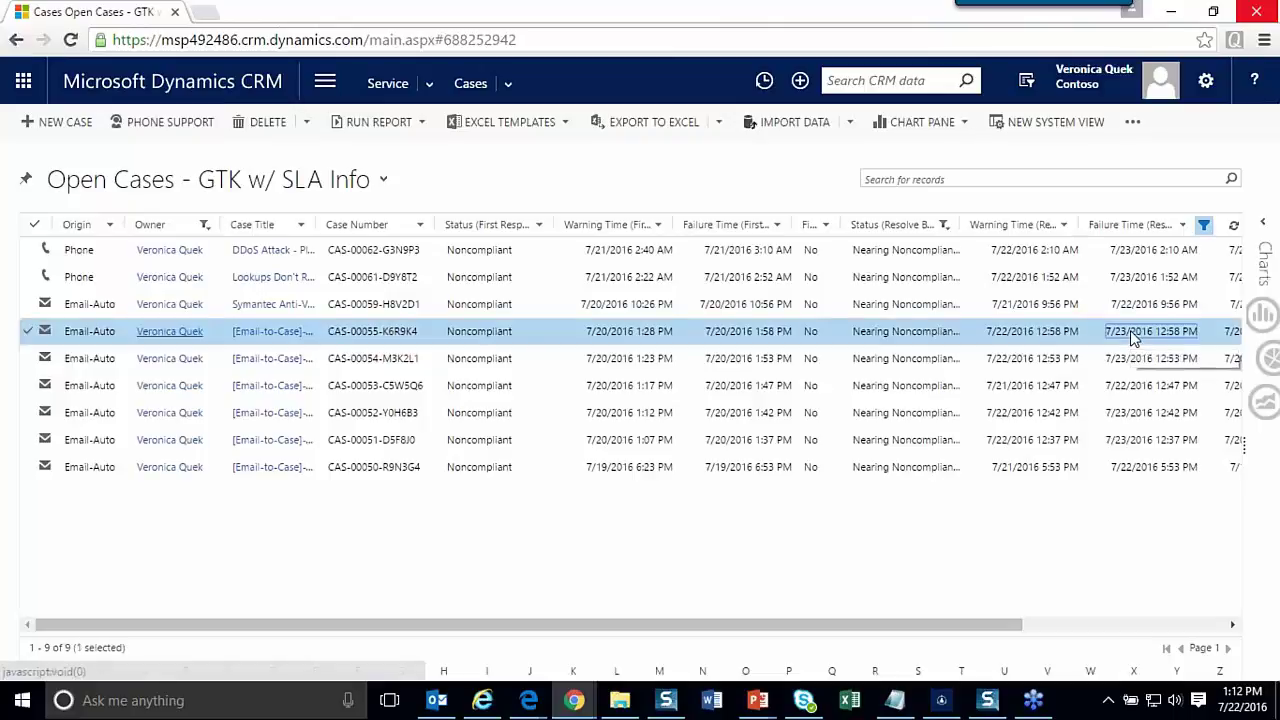
{"action": "double_click", "coordinate": [538, 336]}
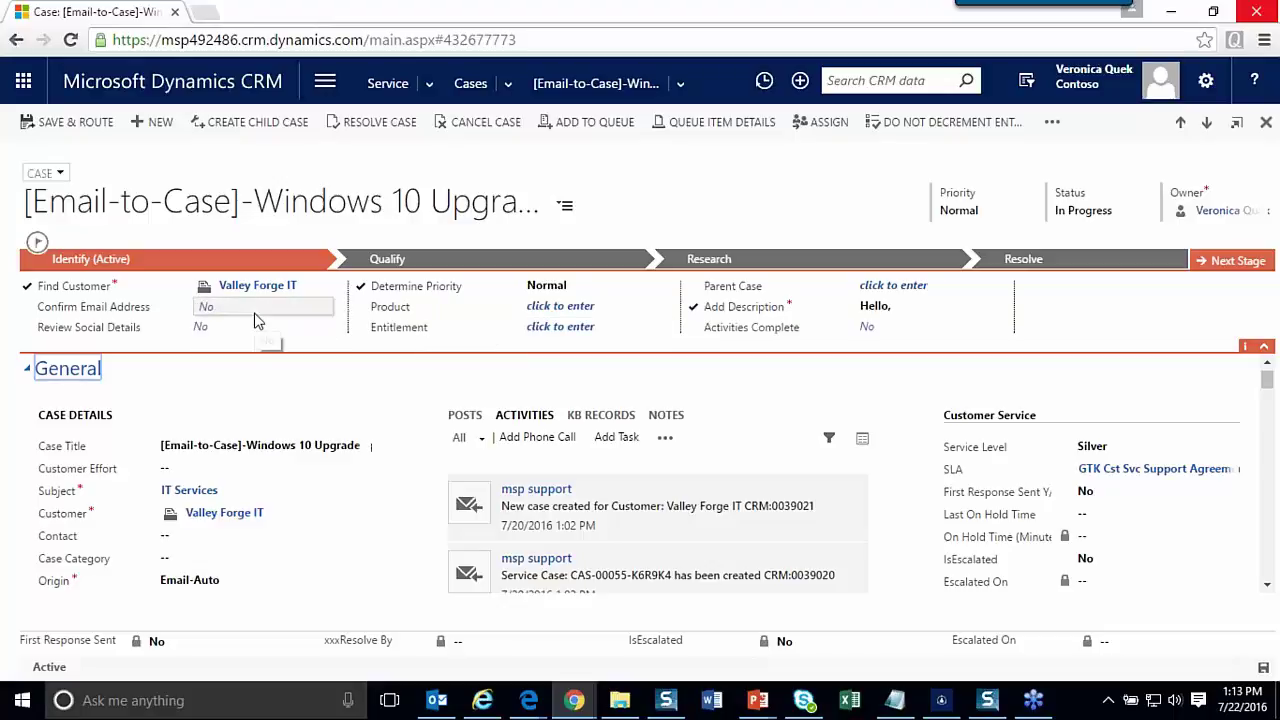
Set Confirm Email Address to Yes on the Windows 10 Upgrade case.
{"action": "left_click", "coordinate": [255, 307]}
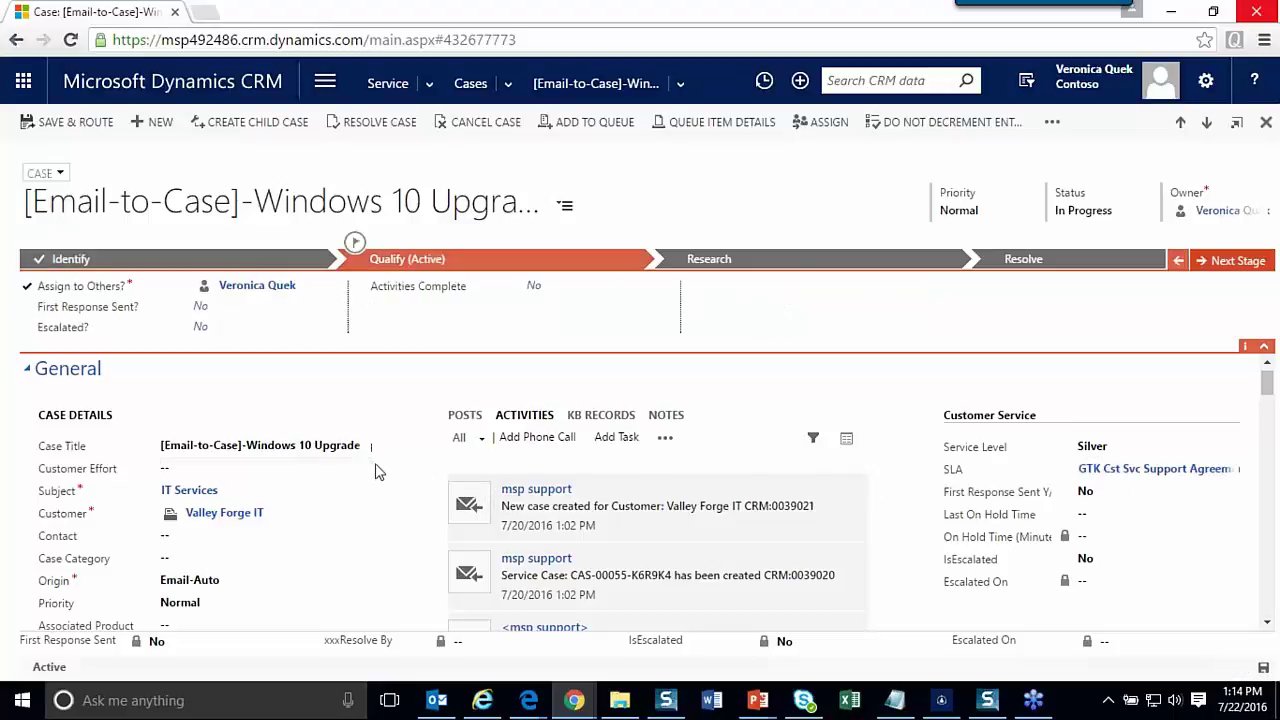
Set First Response Sent? to Yes and look over the case's SLA timers.
{"action": "left_click", "coordinate": [238, 314]}
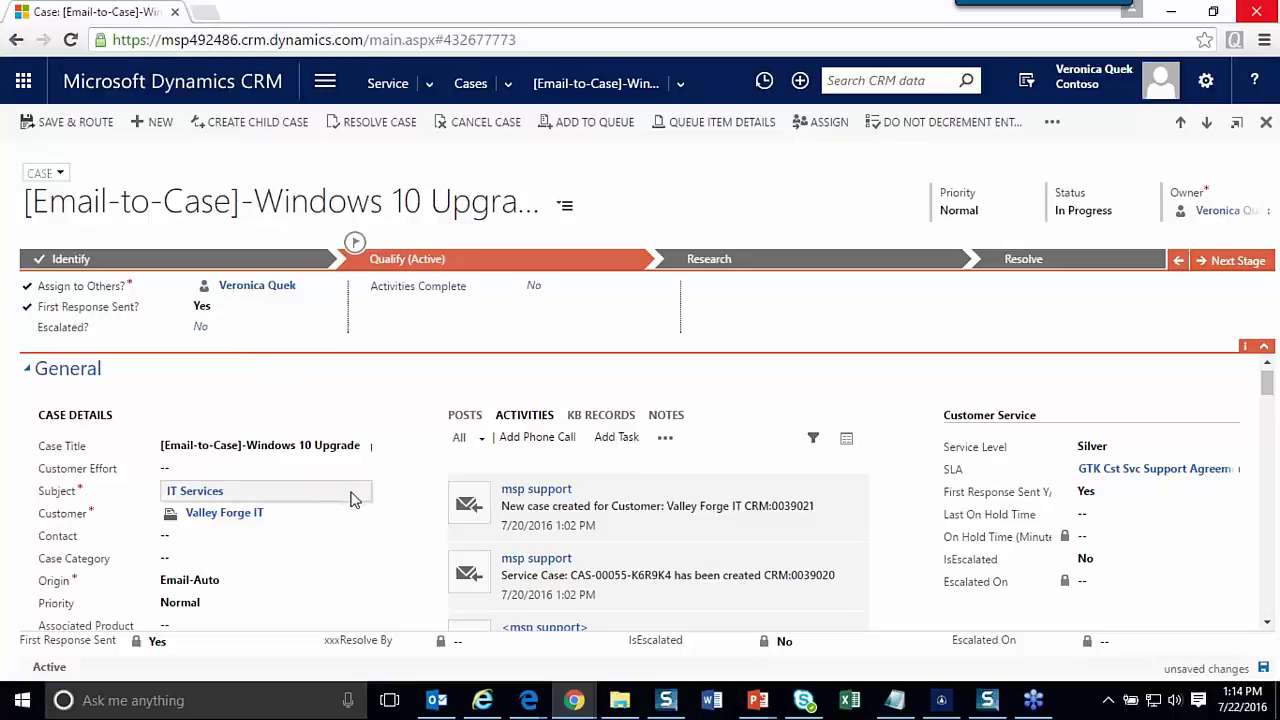
{"action": "scroll", "coordinate": [355, 496], "scroll_direction": "down", "scroll_amount": 5}
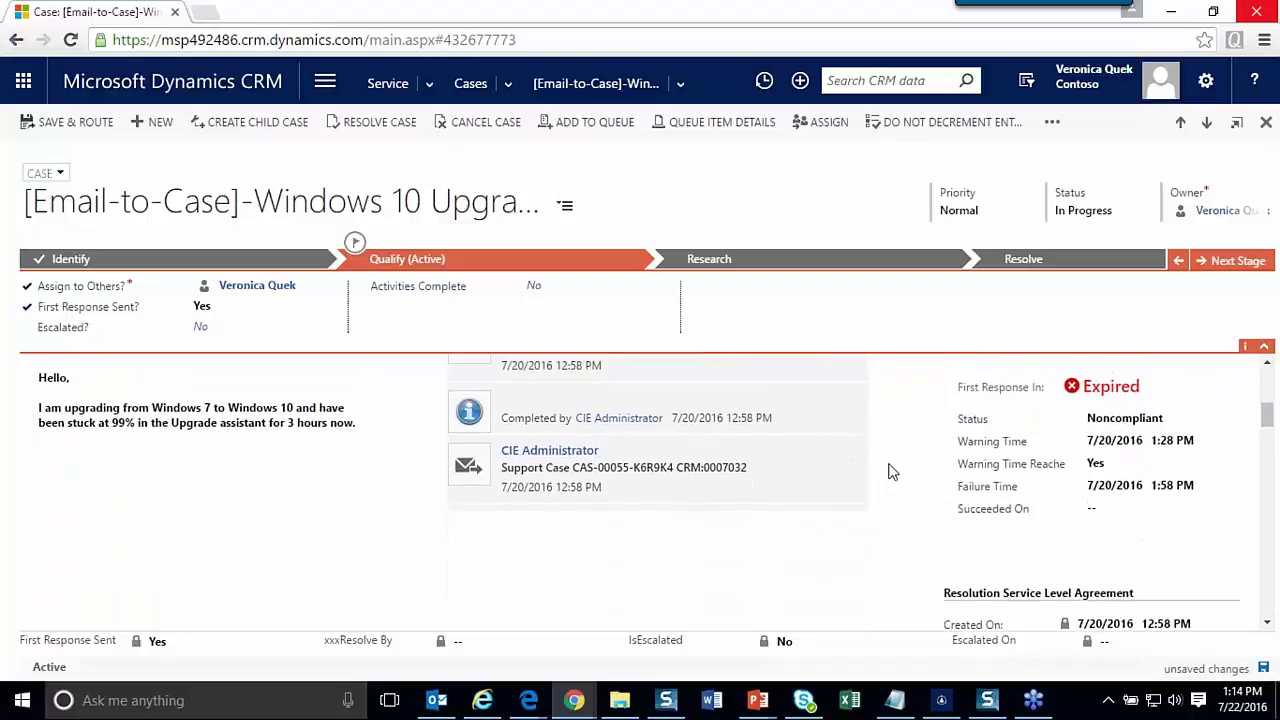
{"action": "scroll", "coordinate": [905, 465], "scroll_direction": "up", "scroll_amount": 2}
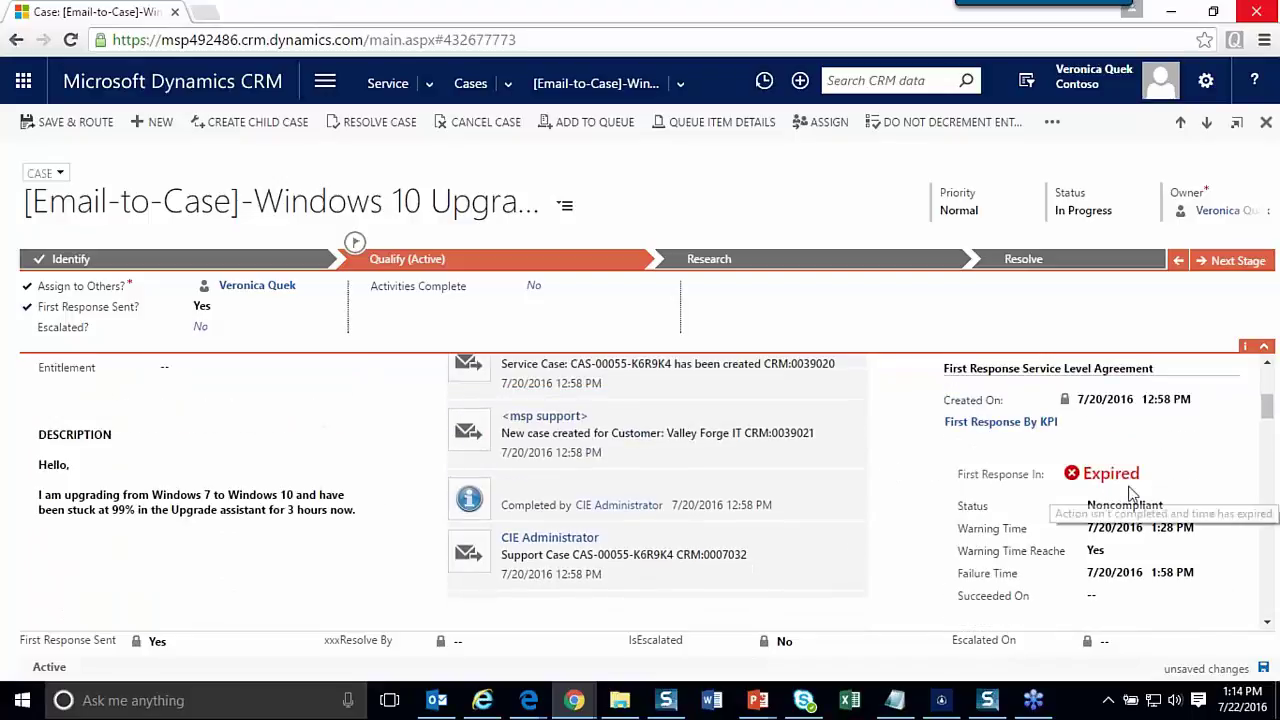
{"action": "scroll", "coordinate": [1130, 498], "scroll_direction": "down", "scroll_amount": 2}
{"action": "scroll", "coordinate": [1130, 498], "scroll_direction": "up", "scroll_amount": 2}
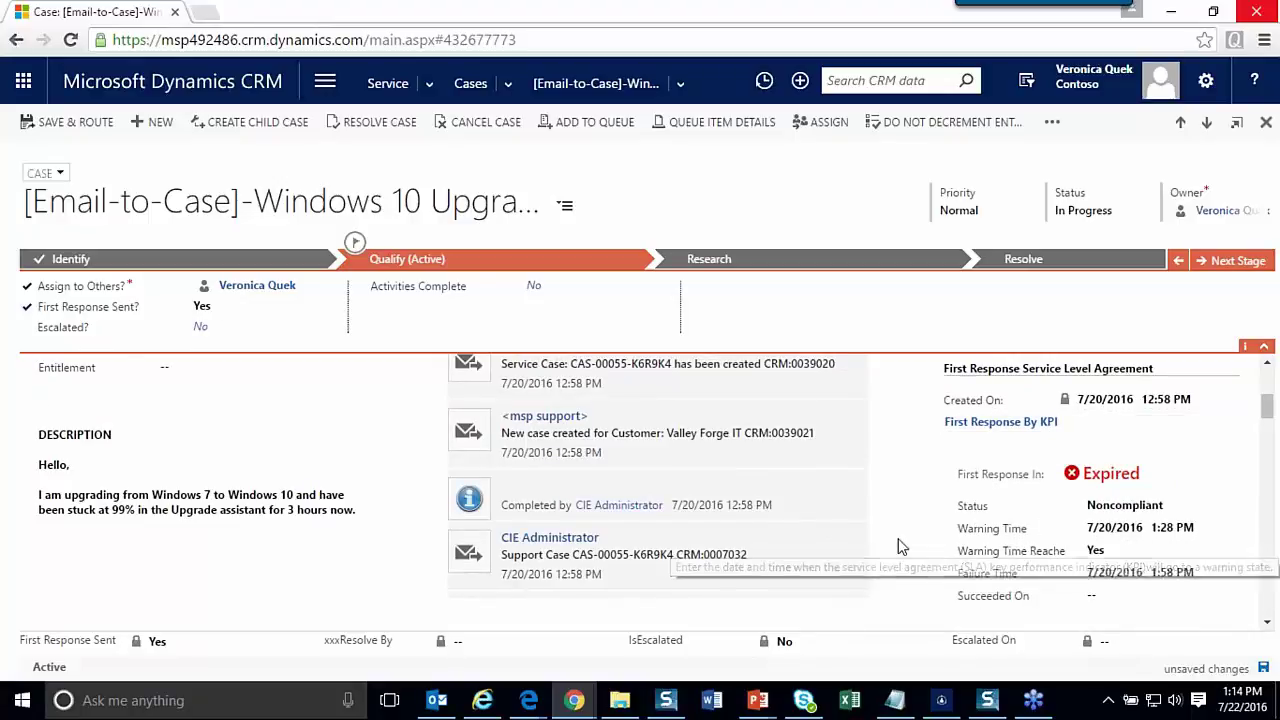
{"action": "scroll", "coordinate": [900, 545], "scroll_direction": "down", "scroll_amount": 6}
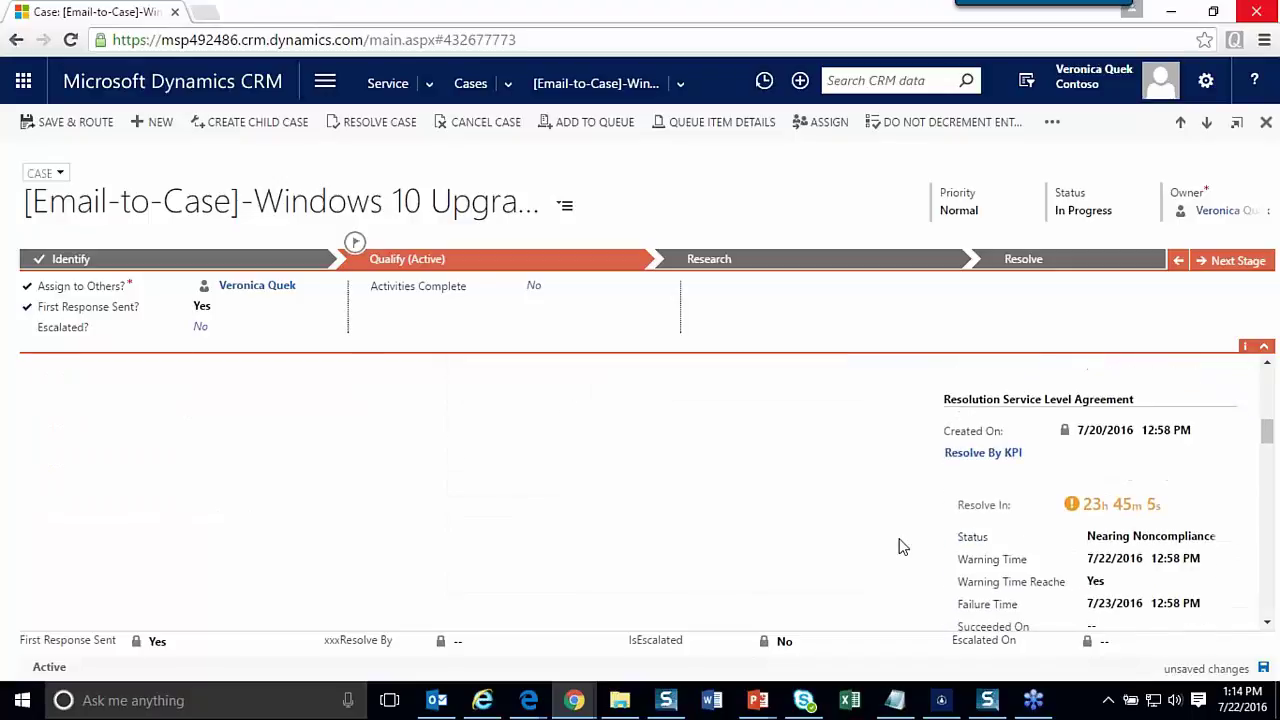
{"action": "scroll", "coordinate": [900, 545], "scroll_direction": "up", "scroll_amount": 4}
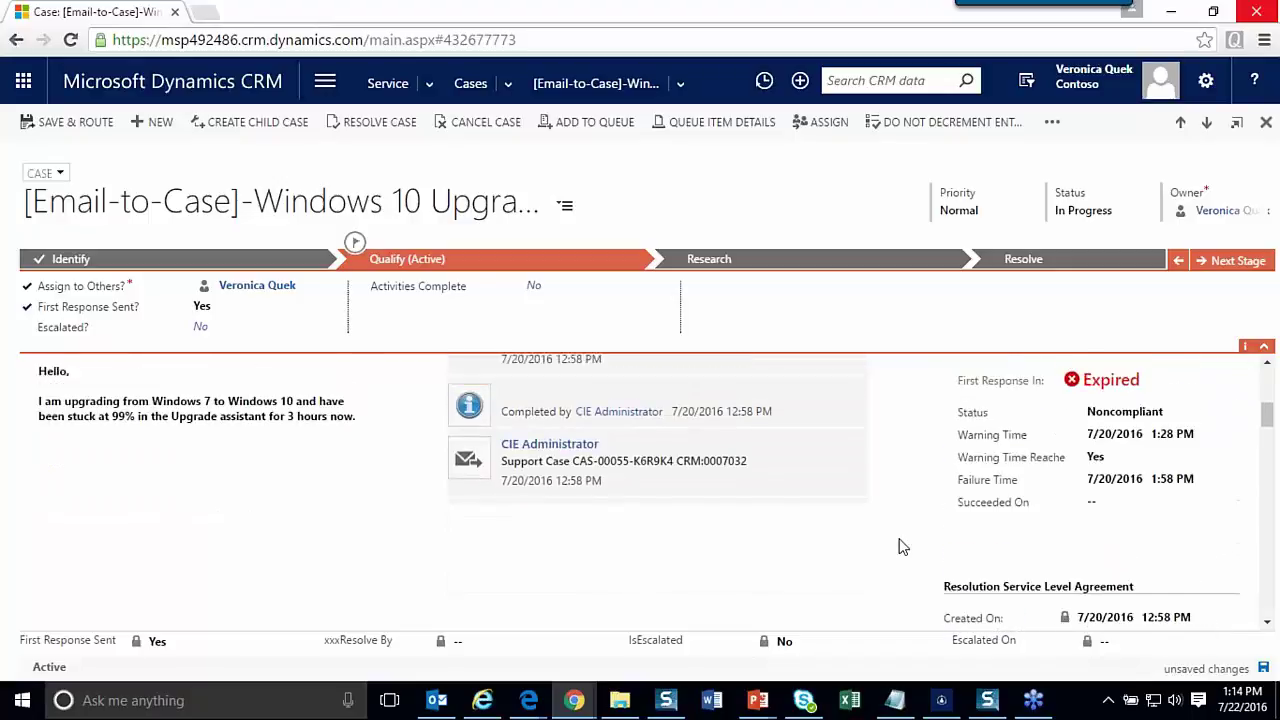
{"action": "scroll", "coordinate": [900, 545], "scroll_direction": "down", "scroll_amount": 2}
Collapse the process bar fields and scroll through the rest of the case form.
{"action": "left_click", "coordinate": [1264, 346]}
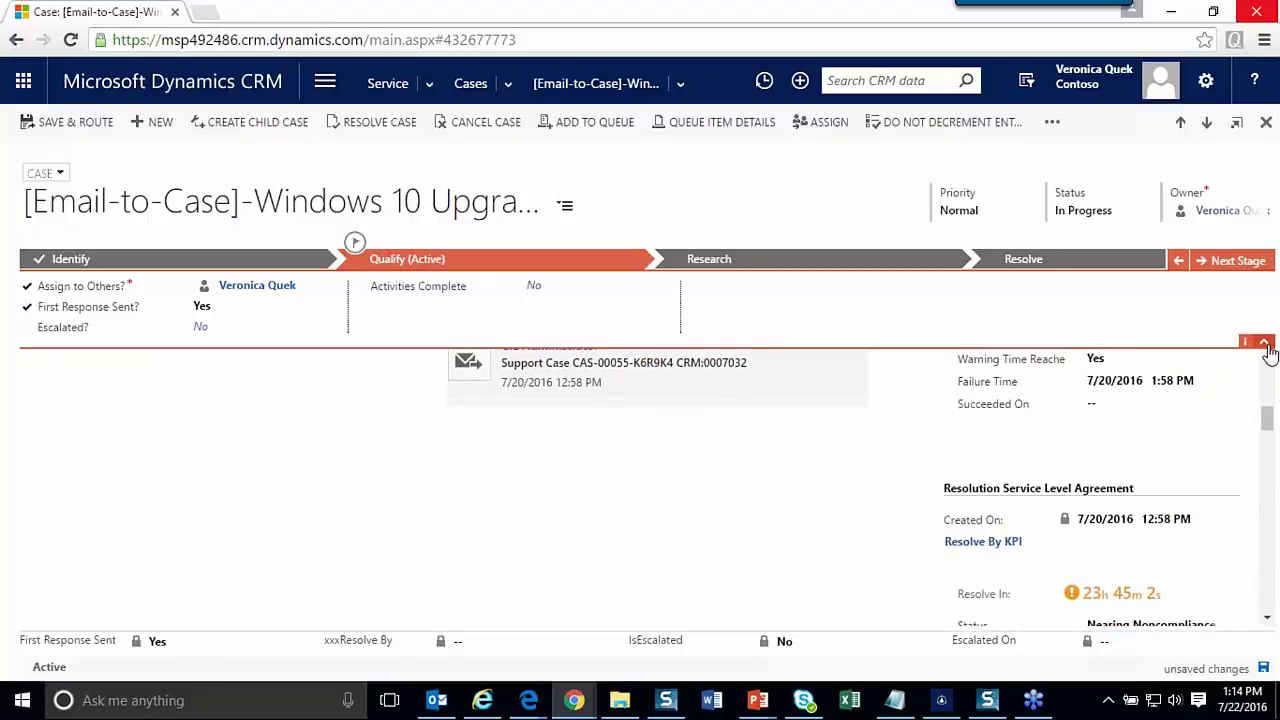
{"action": "scroll", "coordinate": [938, 510], "scroll_direction": "up", "scroll_amount": 3}
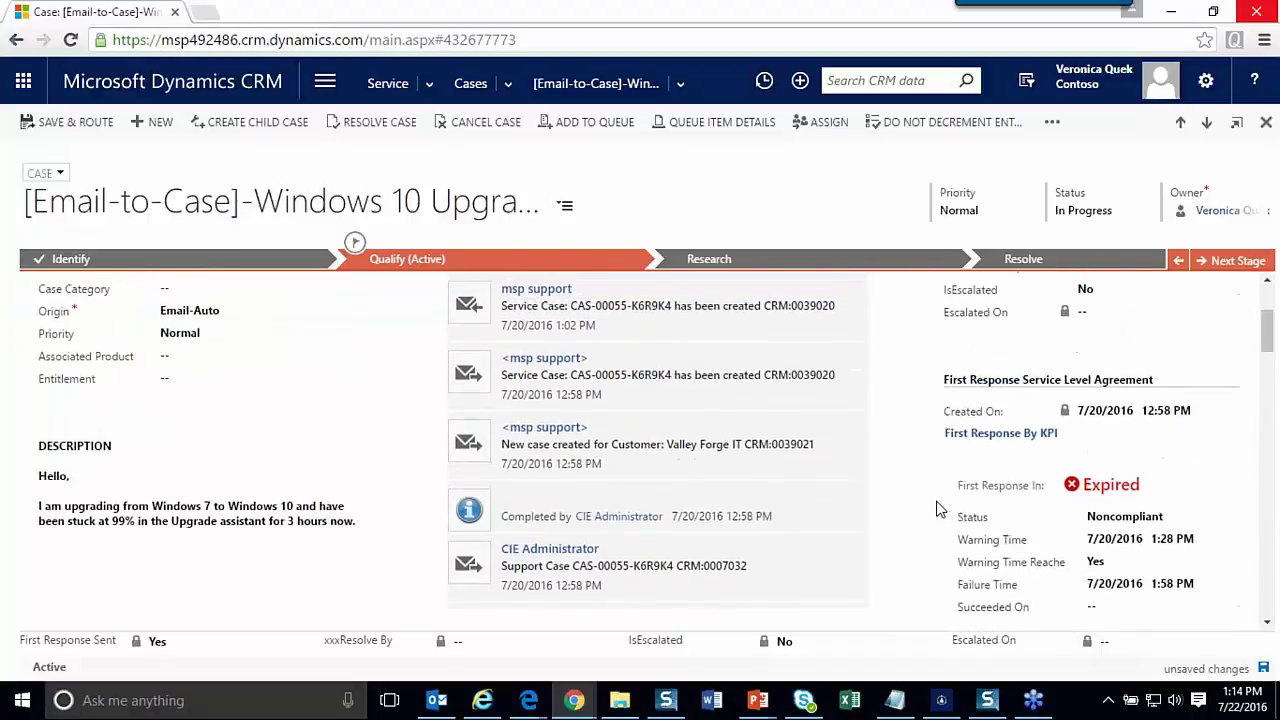
{"action": "scroll", "coordinate": [938, 510], "scroll_direction": "up", "scroll_amount": 1}
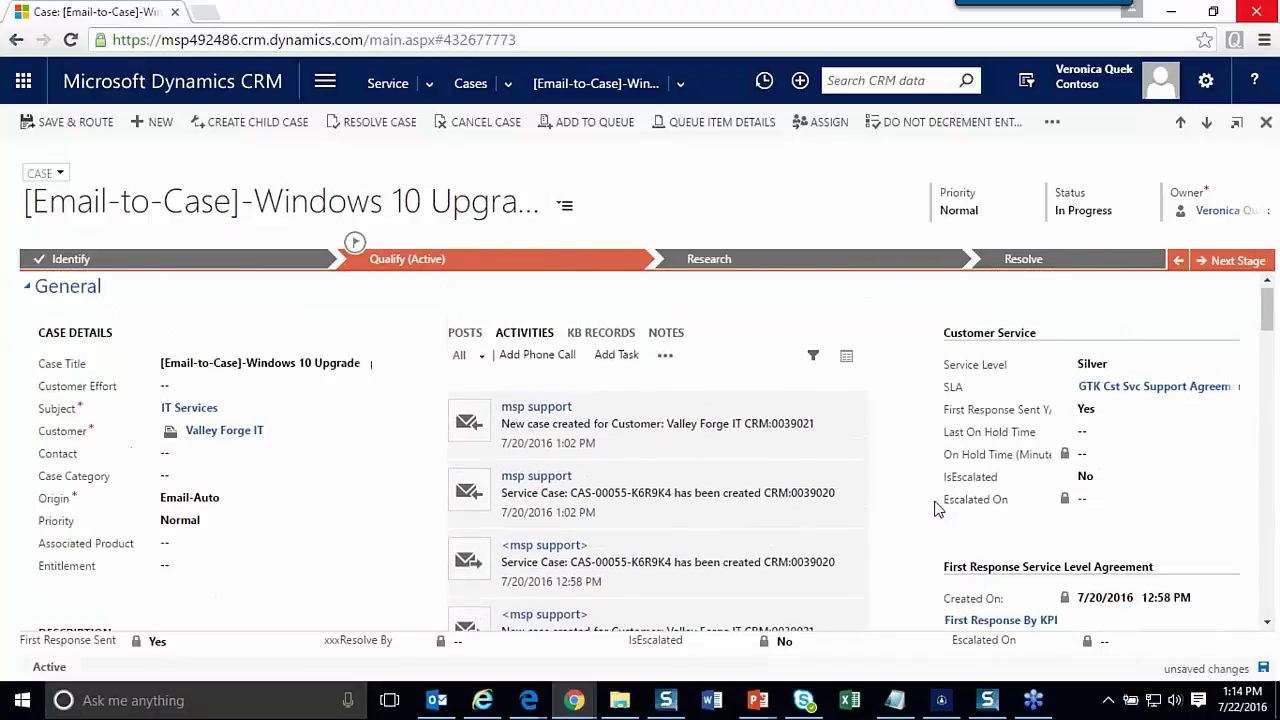
{"action": "scroll", "coordinate": [934, 511], "scroll_direction": "down", "scroll_amount": 1}
{"action": "scroll", "coordinate": [927, 512], "scroll_direction": "down", "scroll_amount": 1}
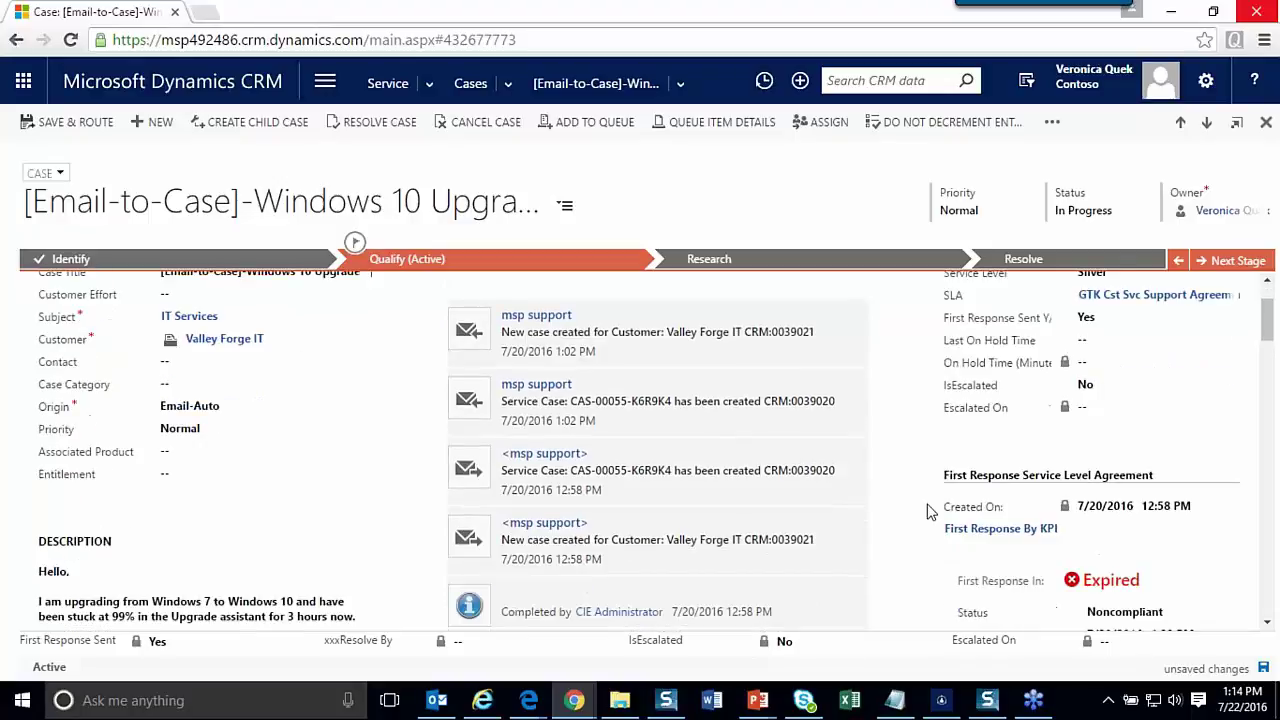
{"action": "scroll", "coordinate": [927, 512], "scroll_direction": "up", "scroll_amount": 1}
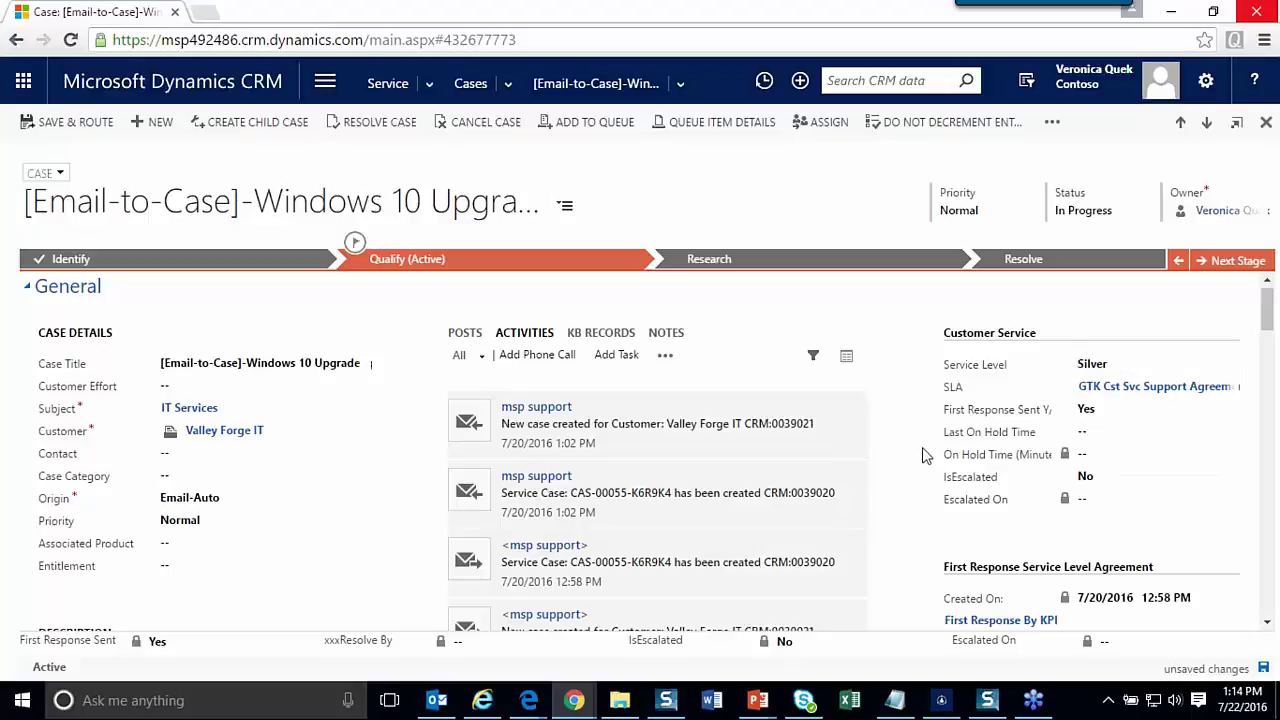
{"action": "scroll", "coordinate": [925, 468], "scroll_direction": "down", "scroll_amount": 3}
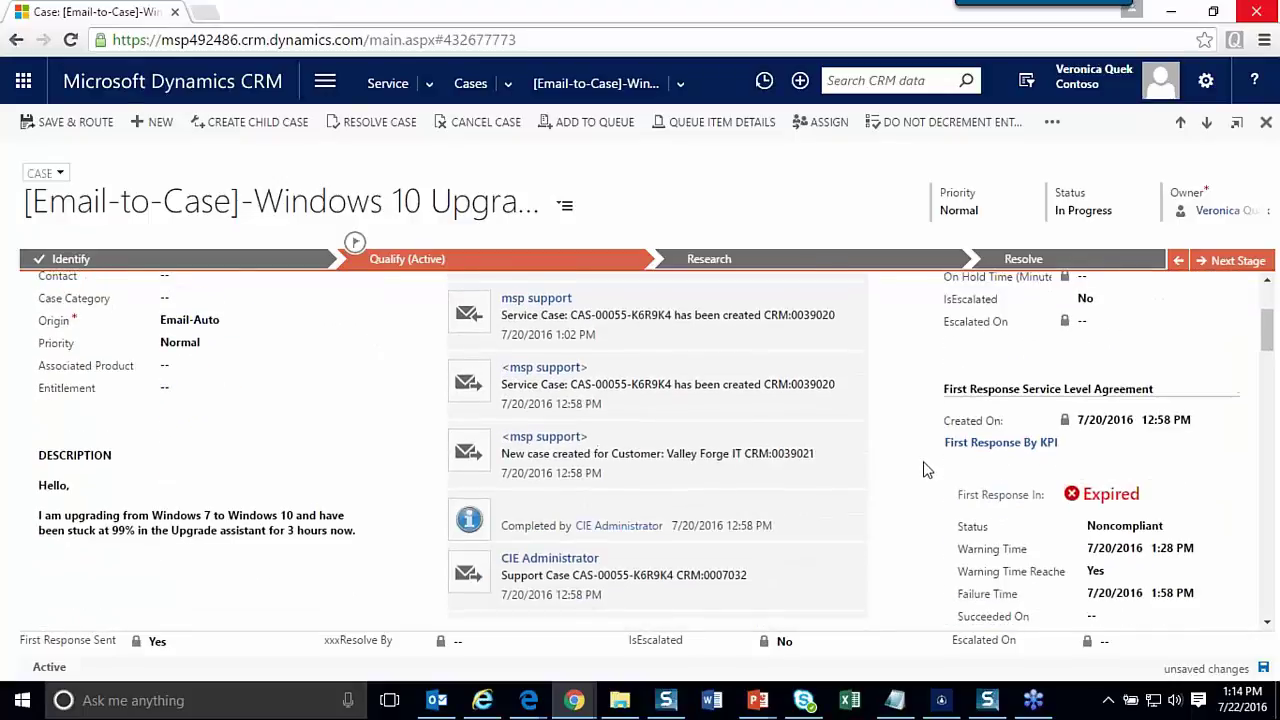
{"action": "scroll", "coordinate": [925, 470], "scroll_direction": "up", "scroll_amount": 3}
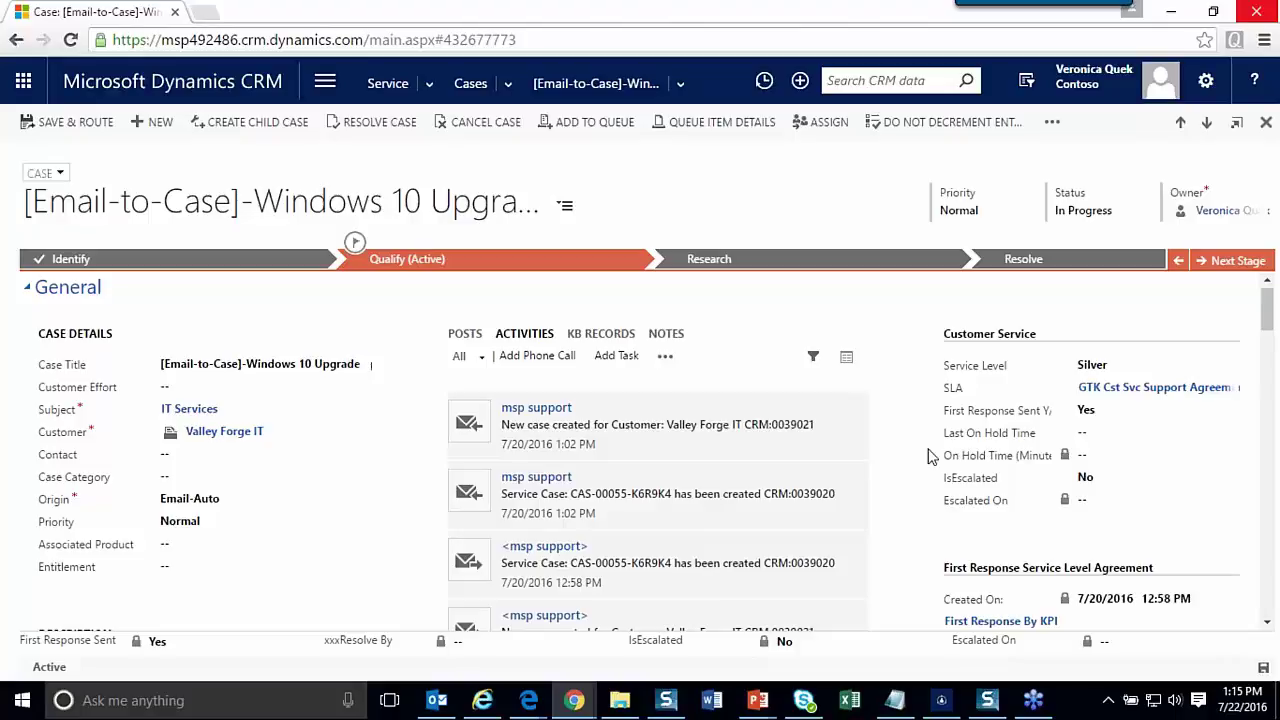
{"action": "scroll", "coordinate": [920, 444], "scroll_direction": "up", "scroll_amount": 1}
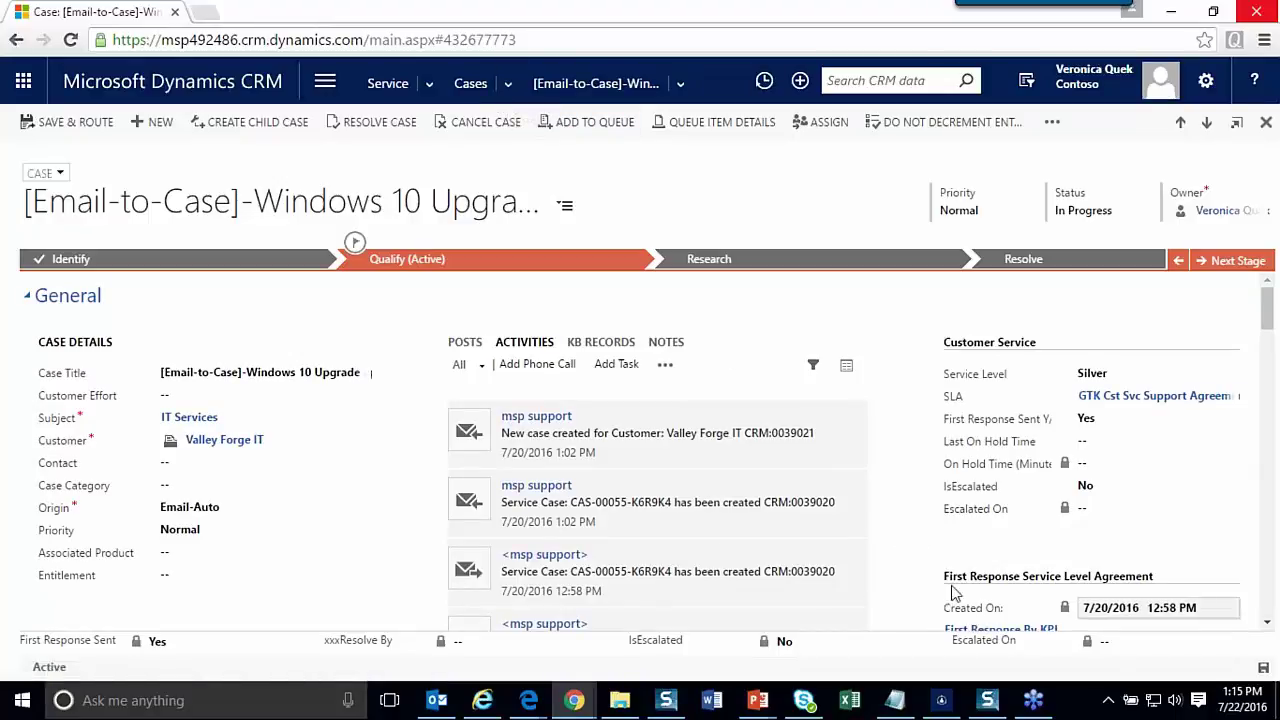
Filter the open cases list's Resolve By status to In Progress and Nearing Noncompliance.
{"action": "left_click", "coordinate": [470, 83]}
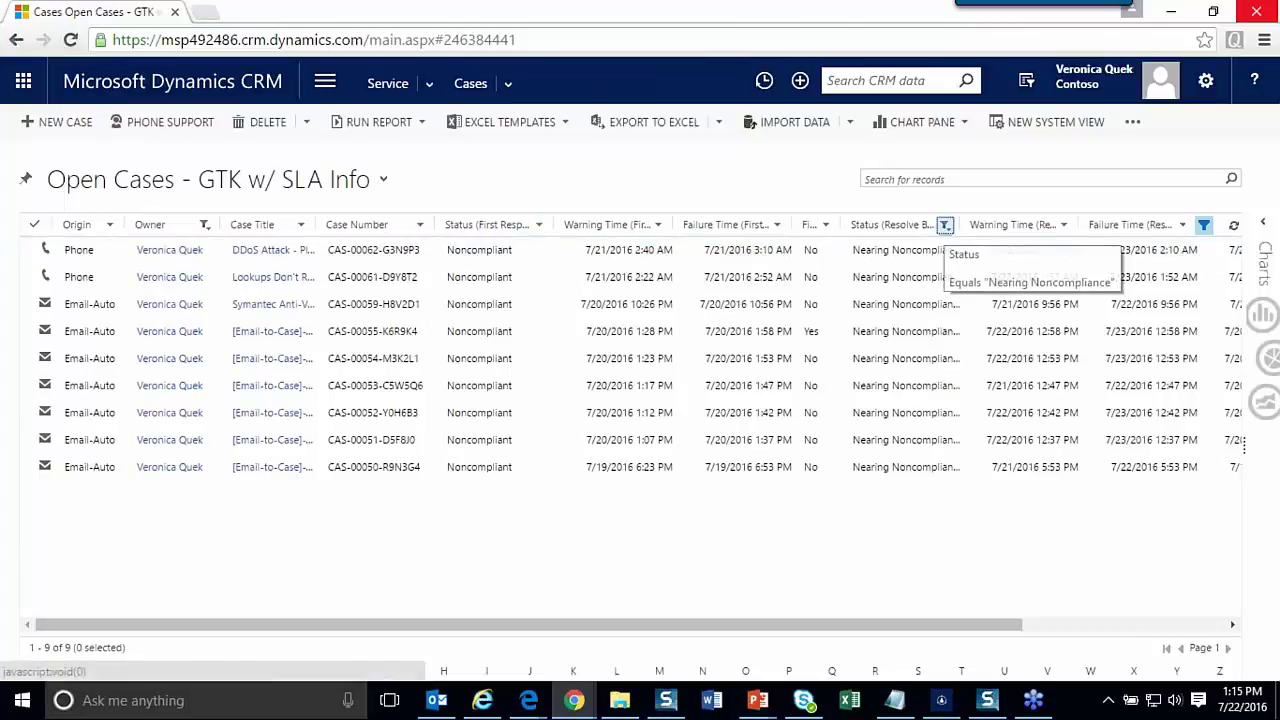
{"action": "left_click", "coordinate": [944, 226]}
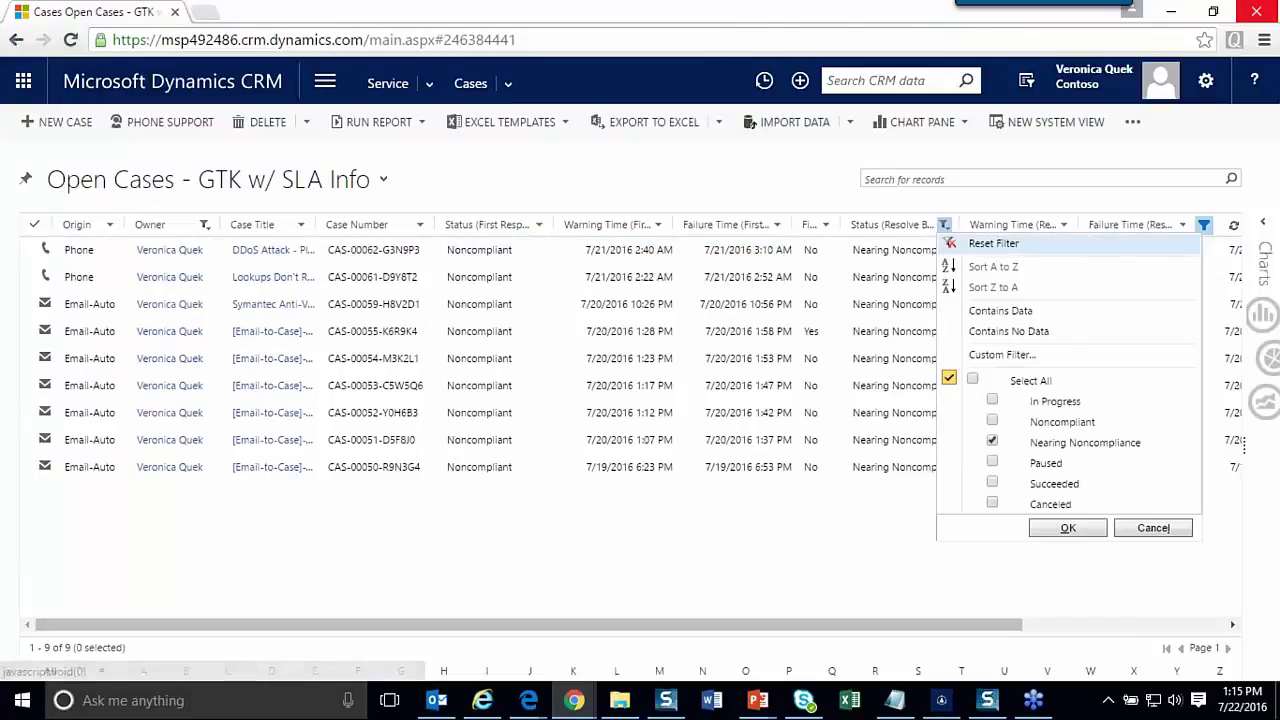
{"action": "left_click", "coordinate": [993, 441]}
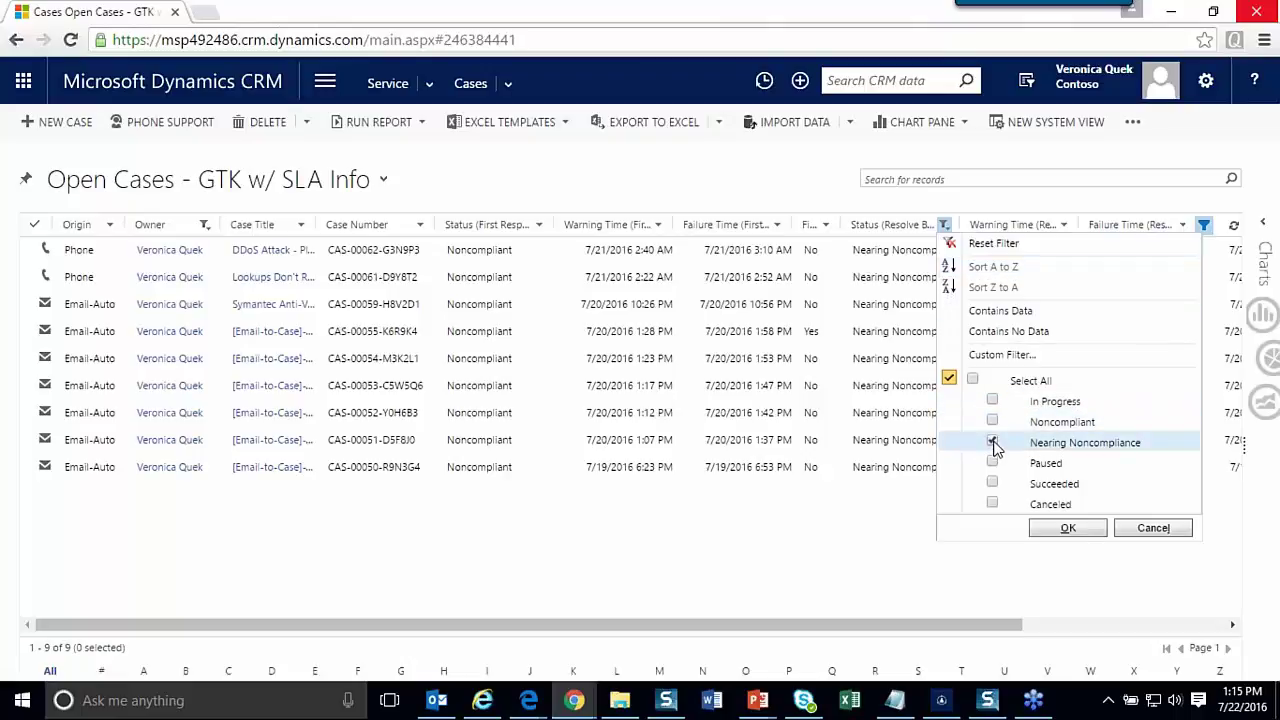
{"action": "left_click", "coordinate": [993, 401]}
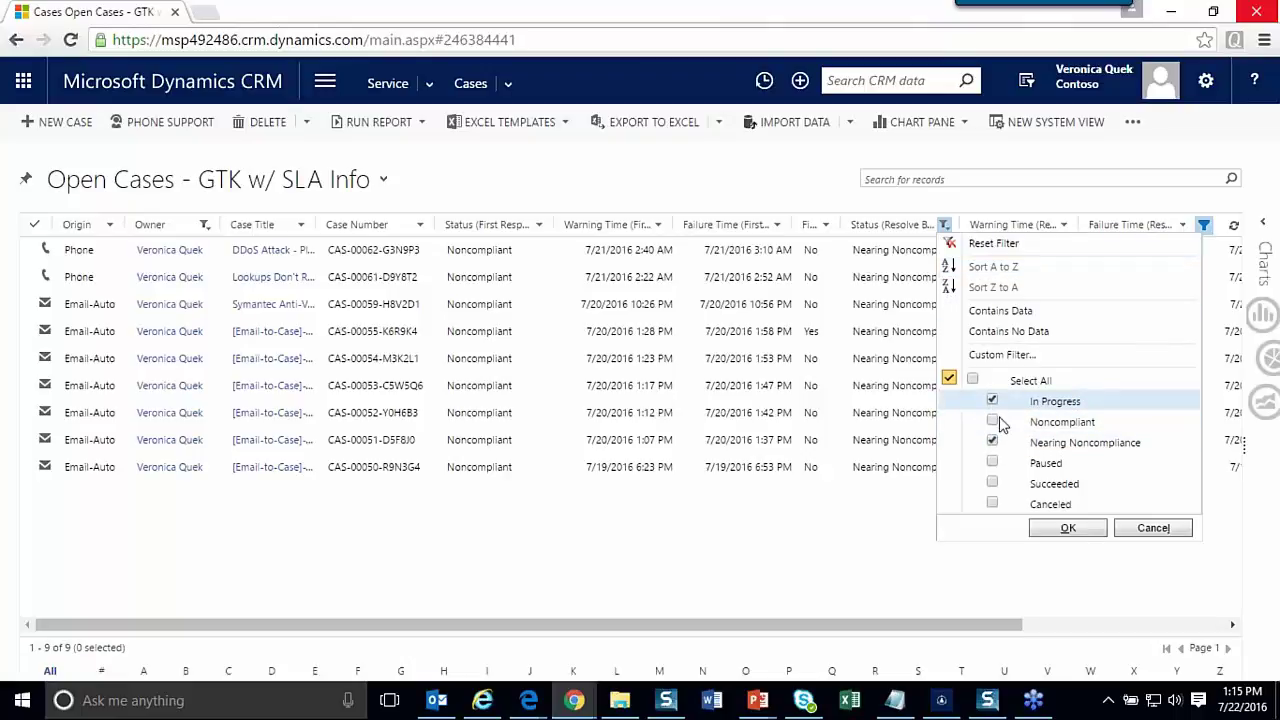
{"action": "left_click", "coordinate": [1067, 528]}
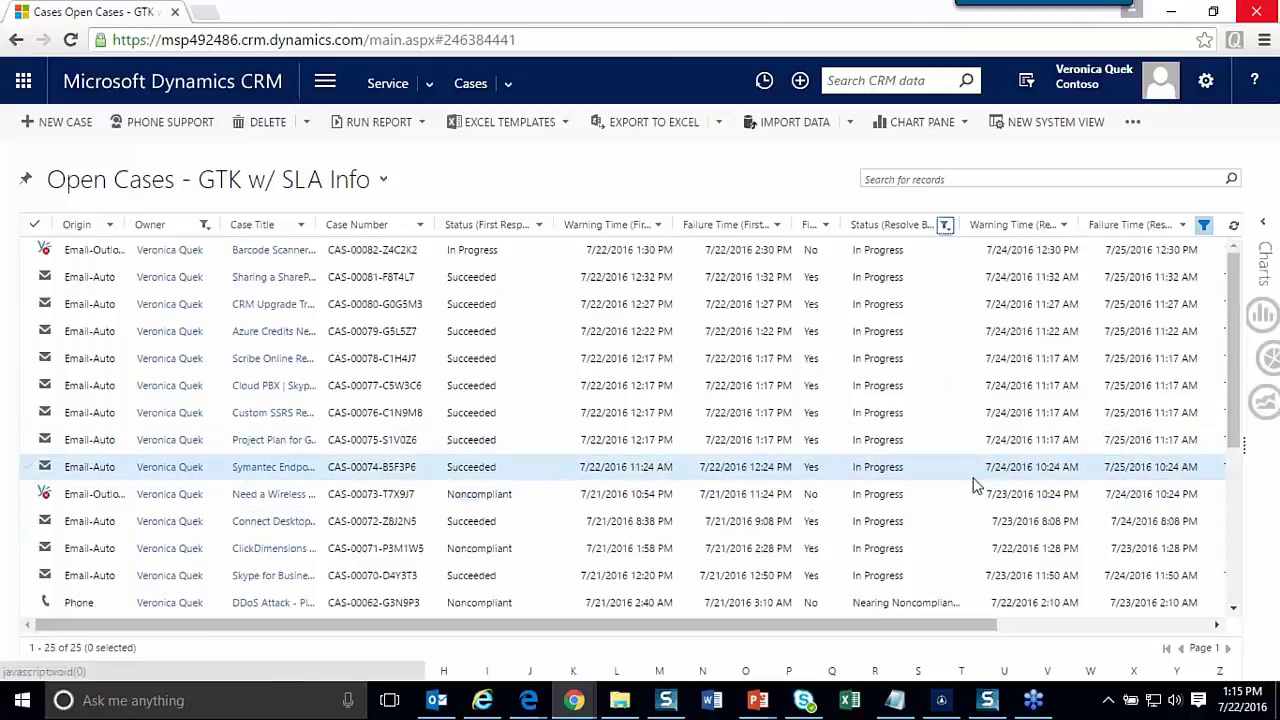
Open the Barcode Scanner Integration for CRM case from the filtered list.
{"action": "scroll", "coordinate": [976, 476], "scroll_direction": "down", "scroll_amount": 1}
{"action": "scroll", "coordinate": [976, 476], "scroll_direction": "down", "scroll_amount": 3}
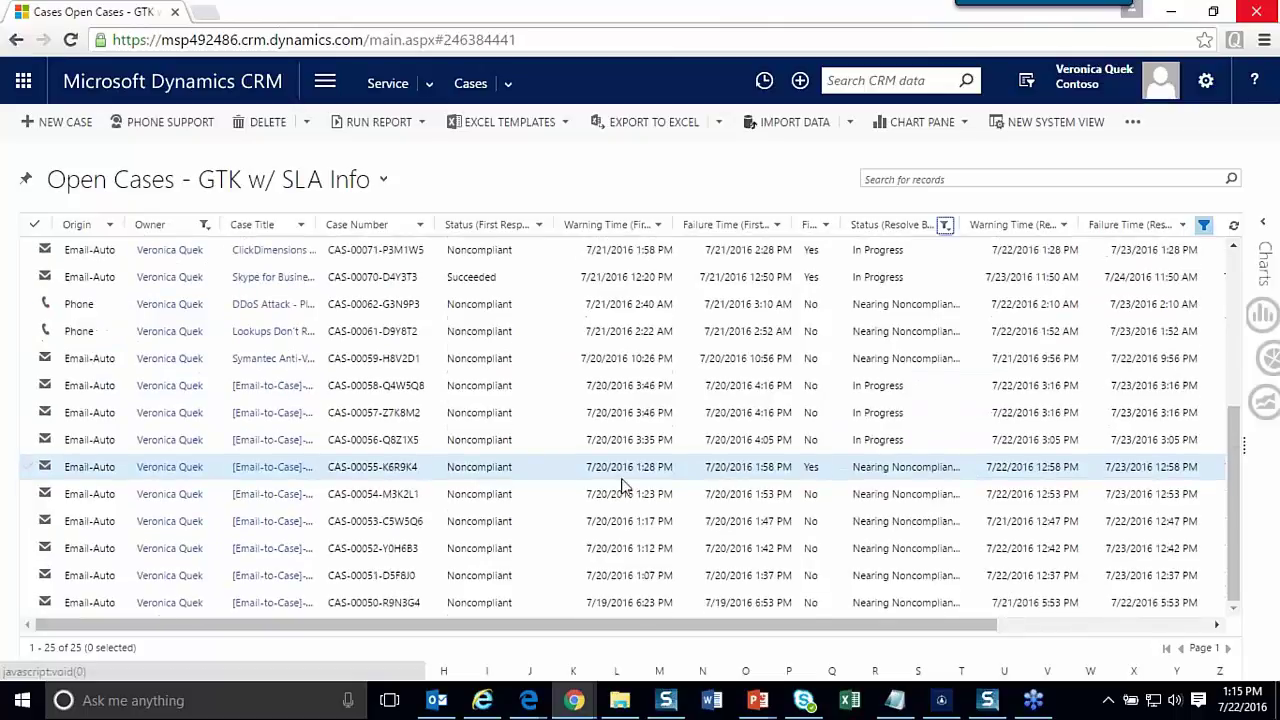
{"action": "scroll", "coordinate": [610, 470], "scroll_direction": "up", "scroll_amount": 4}
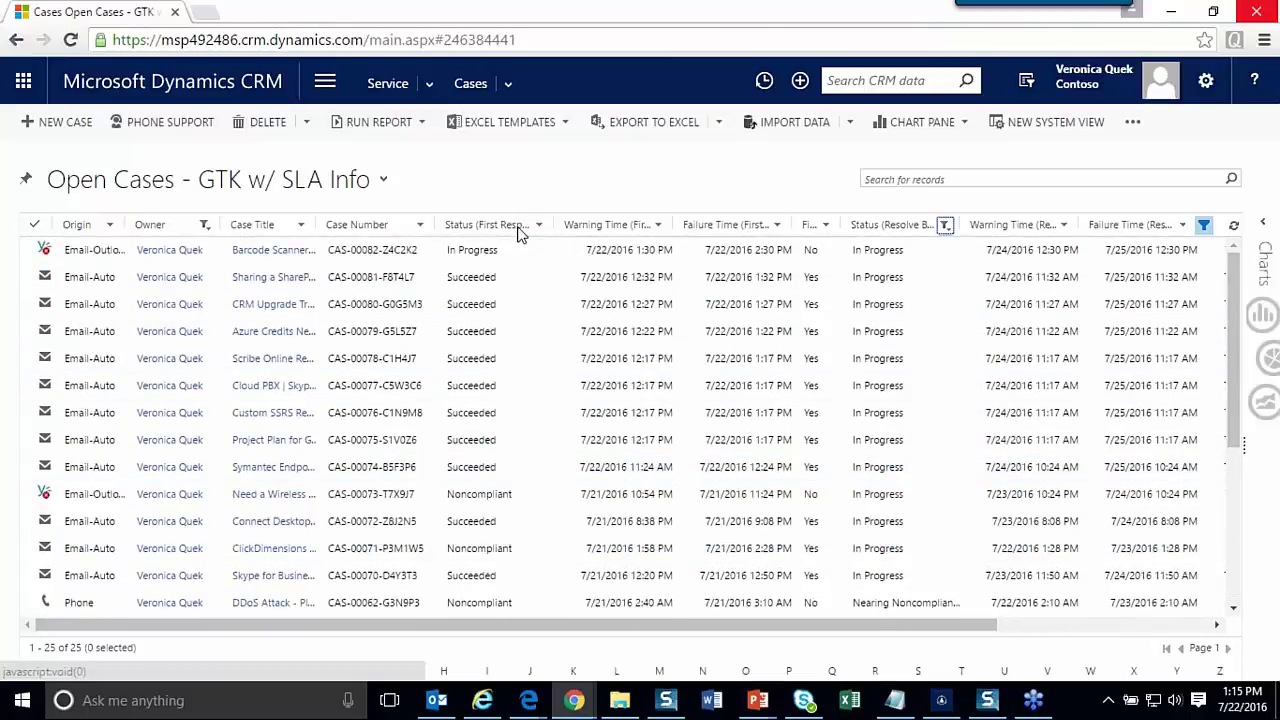
{"action": "left_click", "coordinate": [520, 262]}
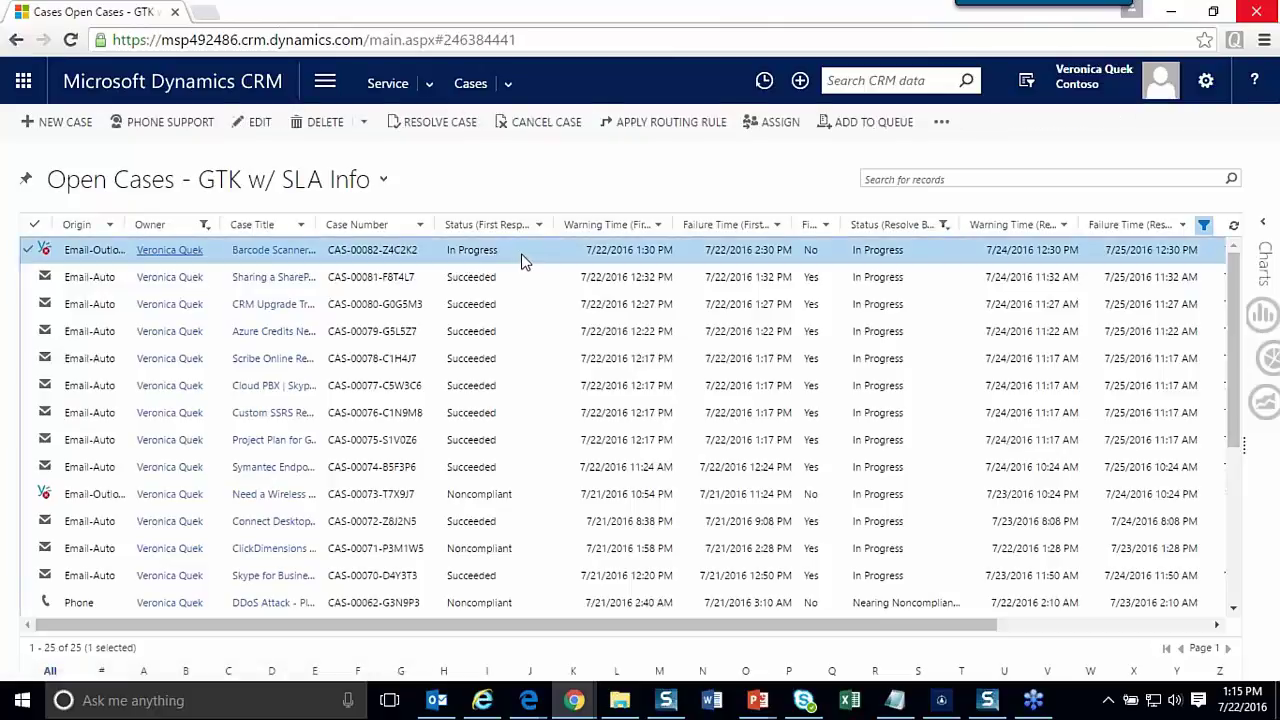
{"action": "double_click", "coordinate": [522, 262]}
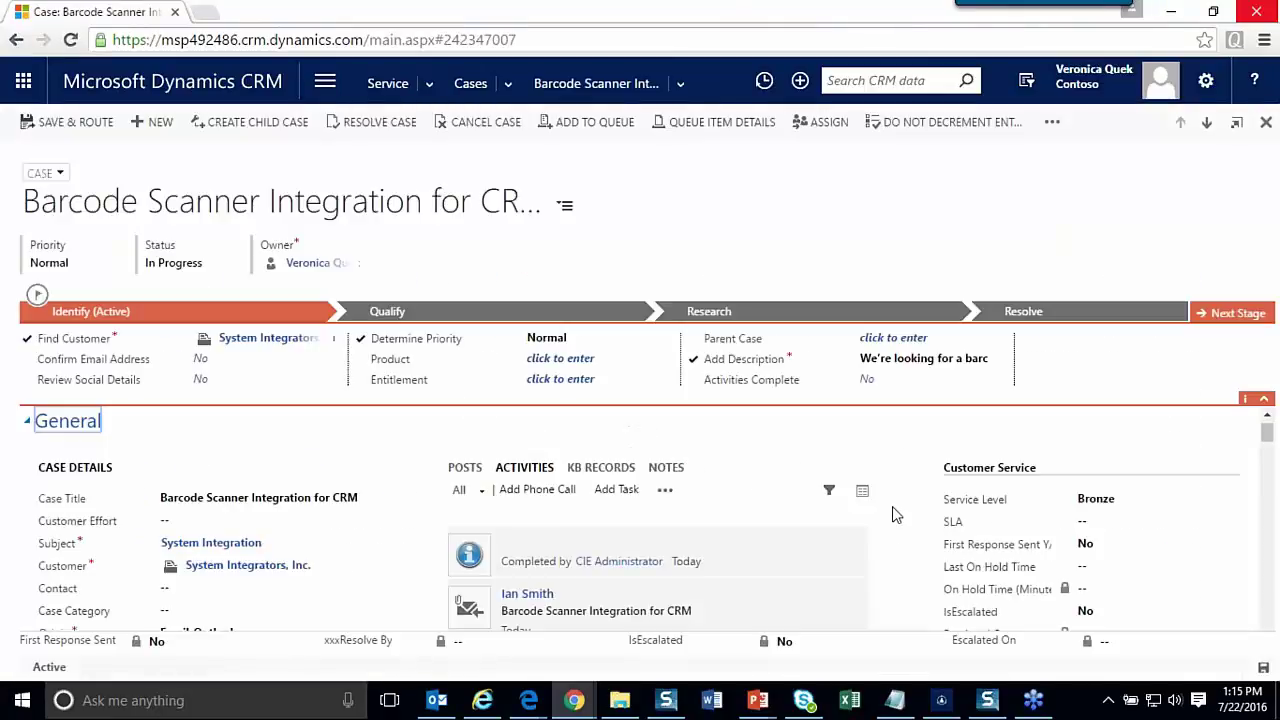
{"action": "scroll", "coordinate": [892, 506], "scroll_direction": "down", "scroll_amount": 2}
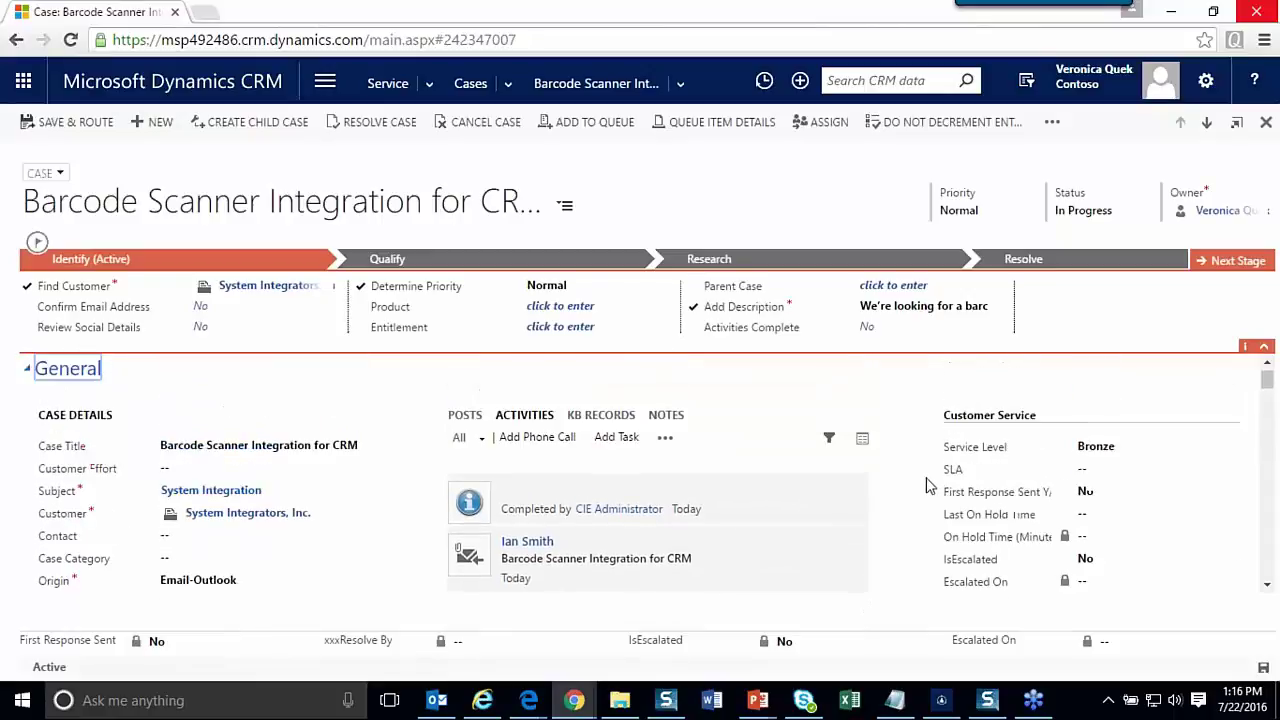
{"action": "scroll", "coordinate": [903, 512], "scroll_direction": "down", "scroll_amount": 2}
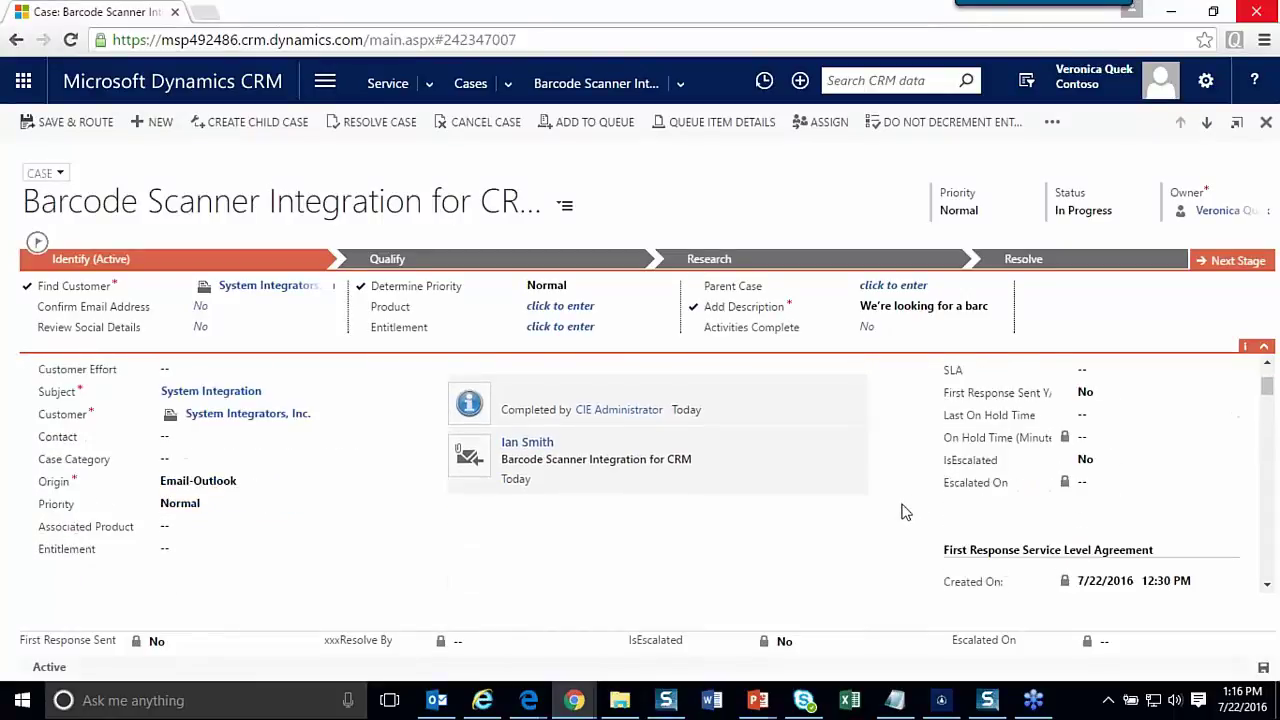
{"action": "scroll", "coordinate": [903, 512], "scroll_direction": "down", "scroll_amount": 2}
{"action": "scroll", "coordinate": [903, 508], "scroll_direction": "down", "scroll_amount": 2}
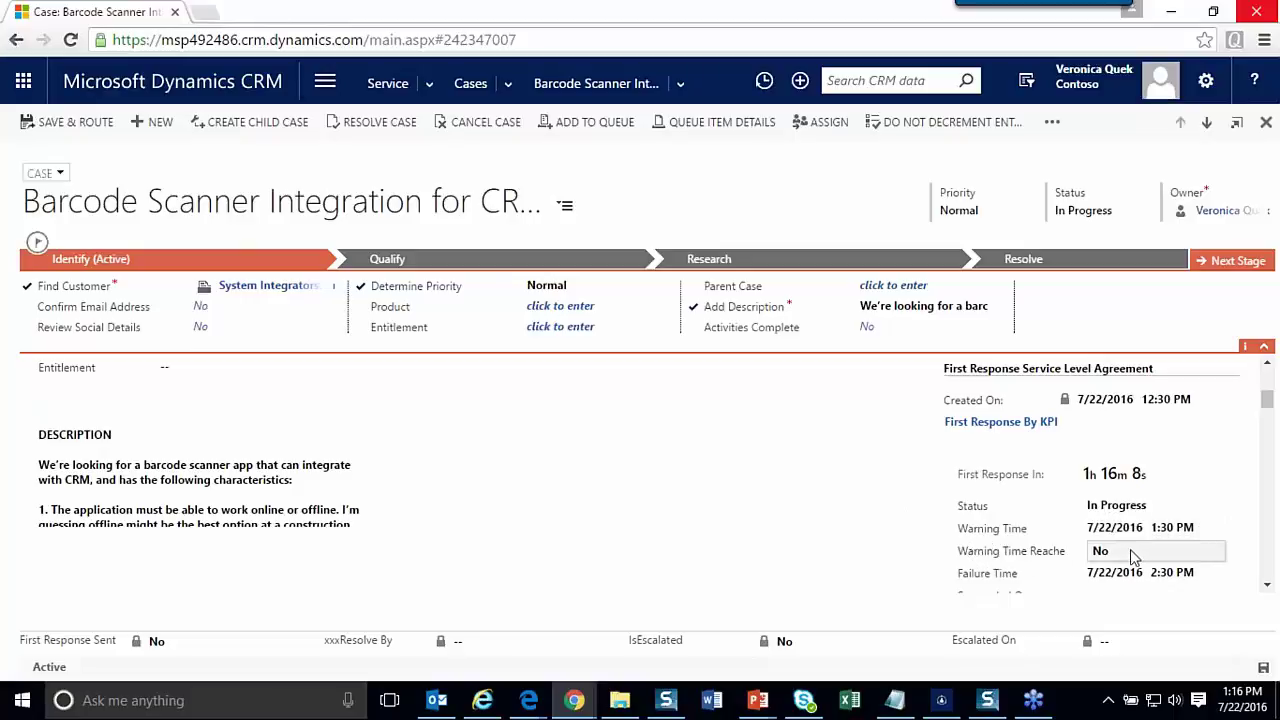
{"action": "scroll", "coordinate": [906, 513], "scroll_direction": "down", "scroll_amount": 1}
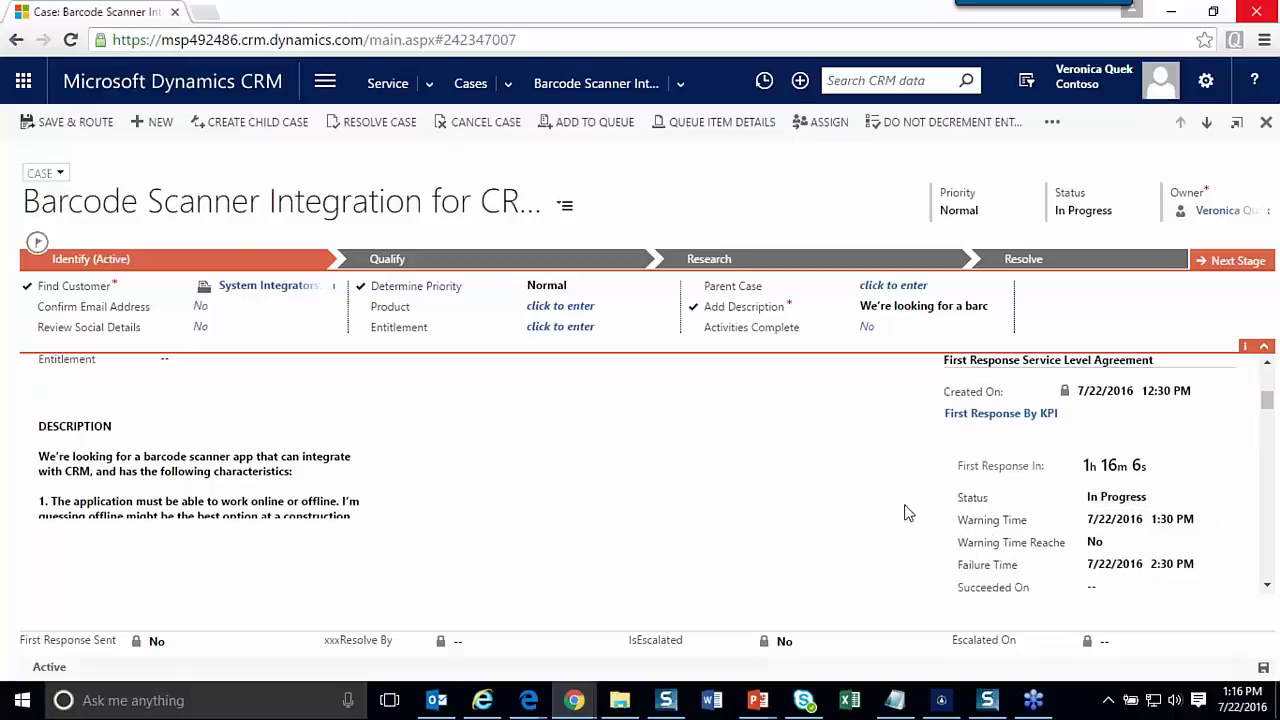
{"action": "scroll", "coordinate": [906, 513], "scroll_direction": "down", "scroll_amount": 3}
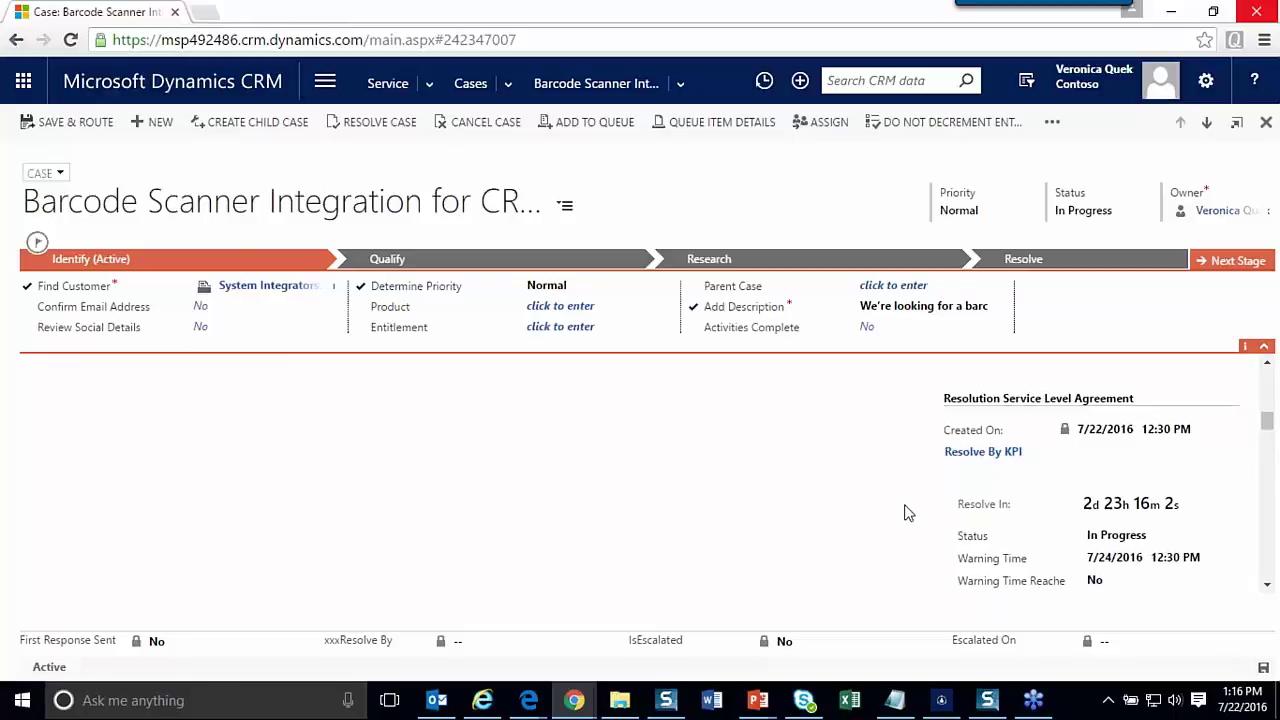
{"action": "scroll", "coordinate": [906, 513], "scroll_direction": "down", "scroll_amount": 2}
{"action": "scroll", "coordinate": [912, 512], "scroll_direction": "up", "scroll_amount": 2}
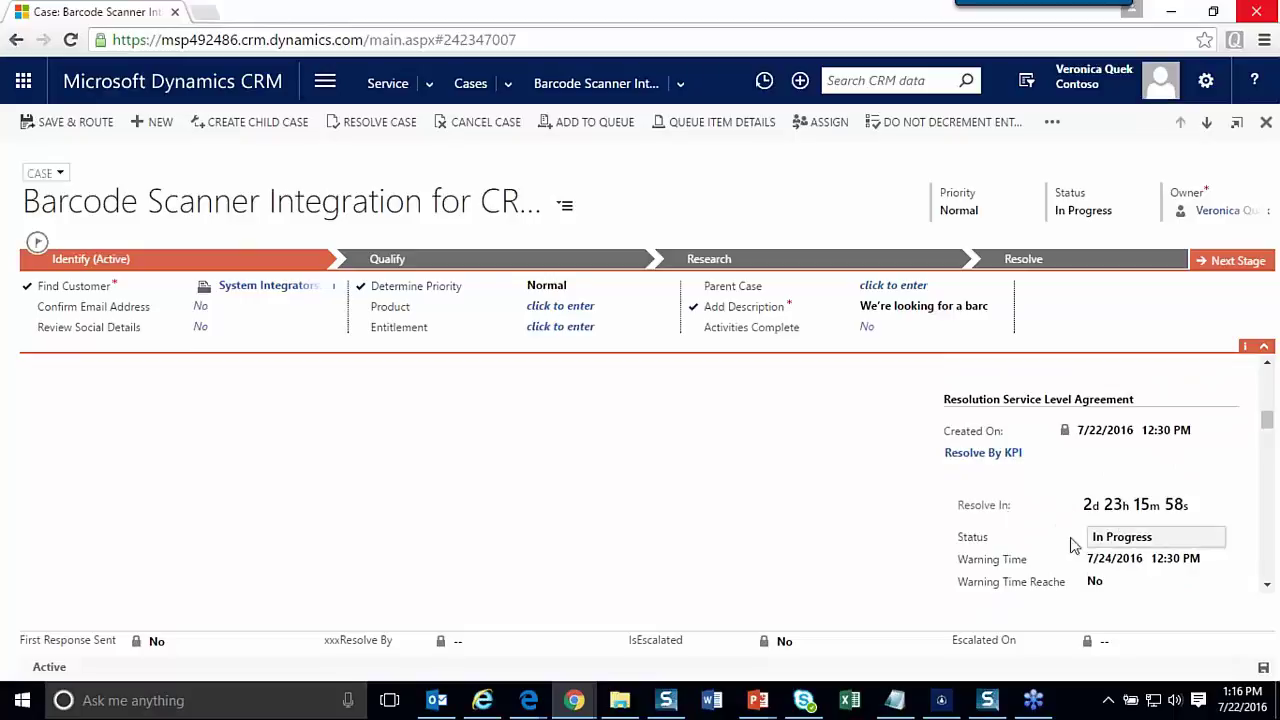
{"action": "scroll", "coordinate": [912, 545], "scroll_direction": "up", "scroll_amount": 3}
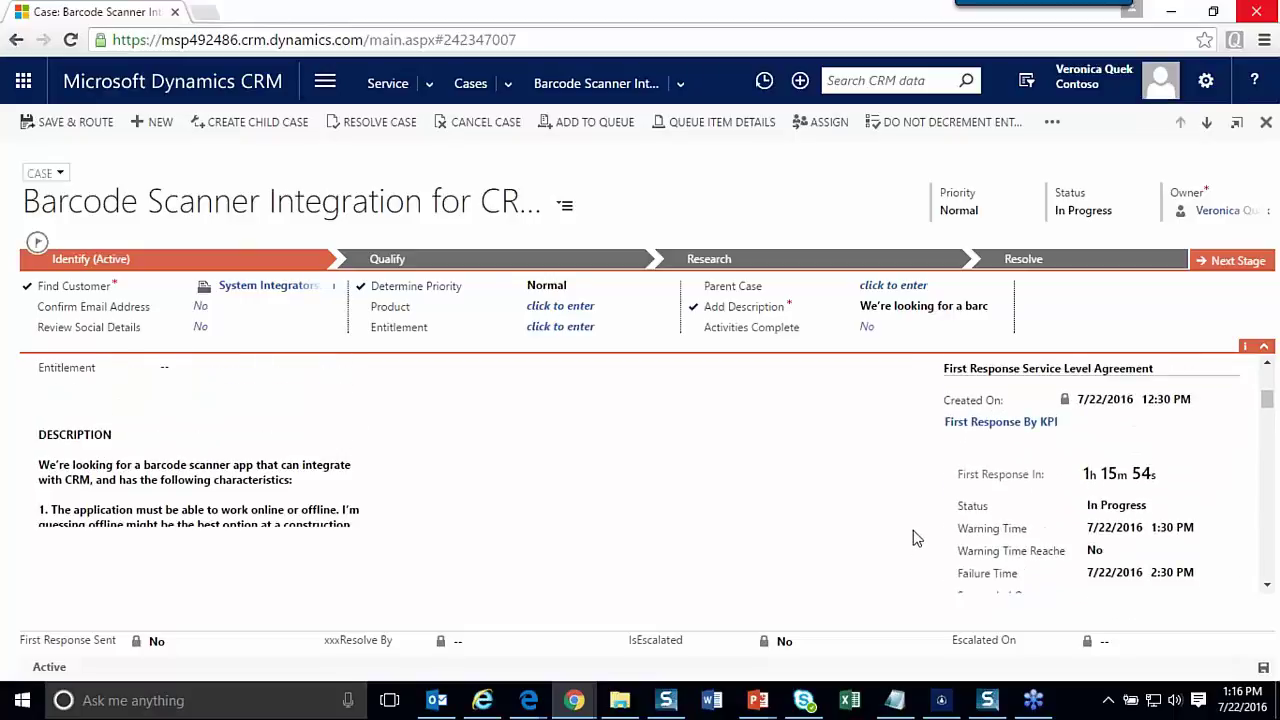
Put the case On Hold and save it to pause the first response SLA timer.
{"action": "left_click", "coordinate": [1120, 220]}
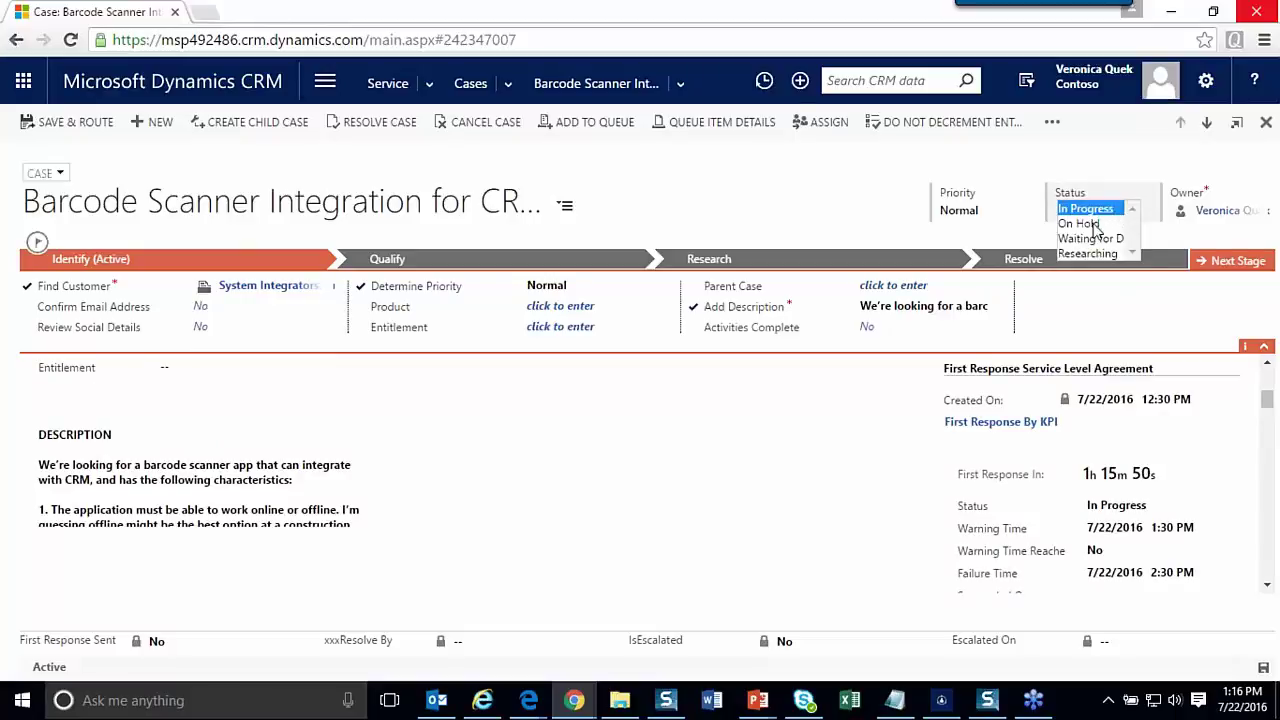
{"action": "left_click", "coordinate": [1110, 223]}
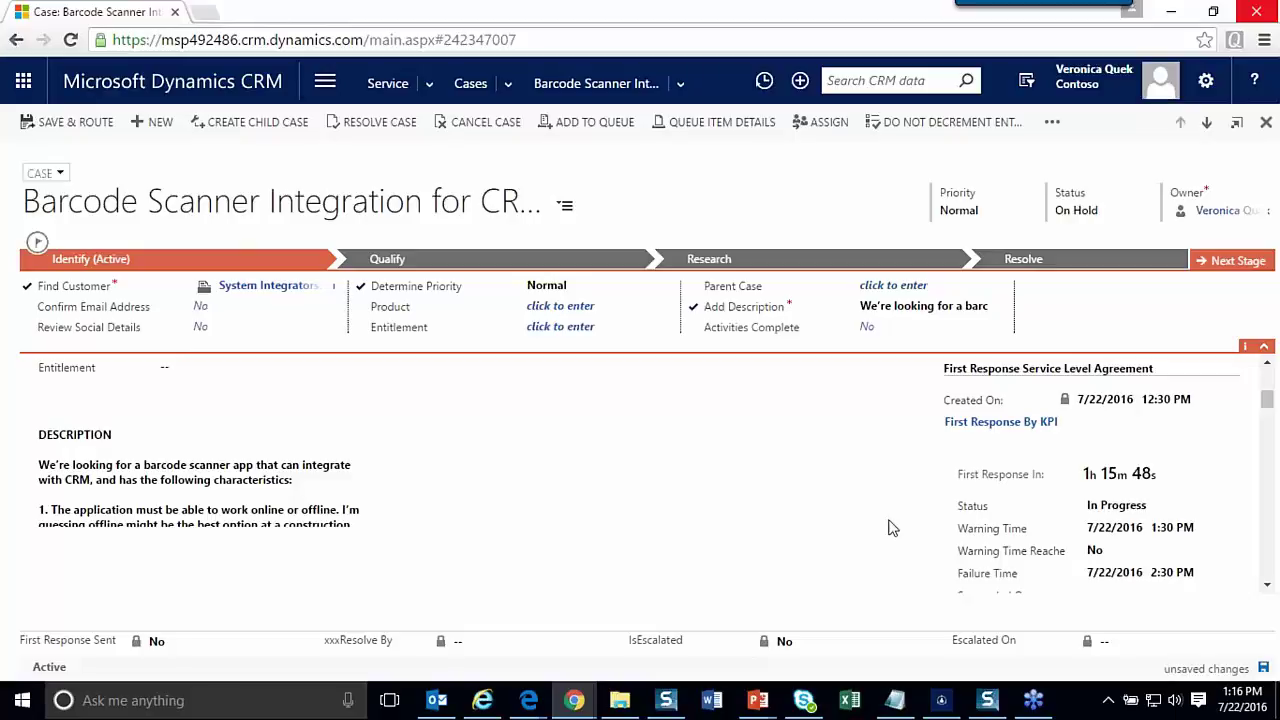
{"action": "left_click", "coordinate": [1263, 668]}
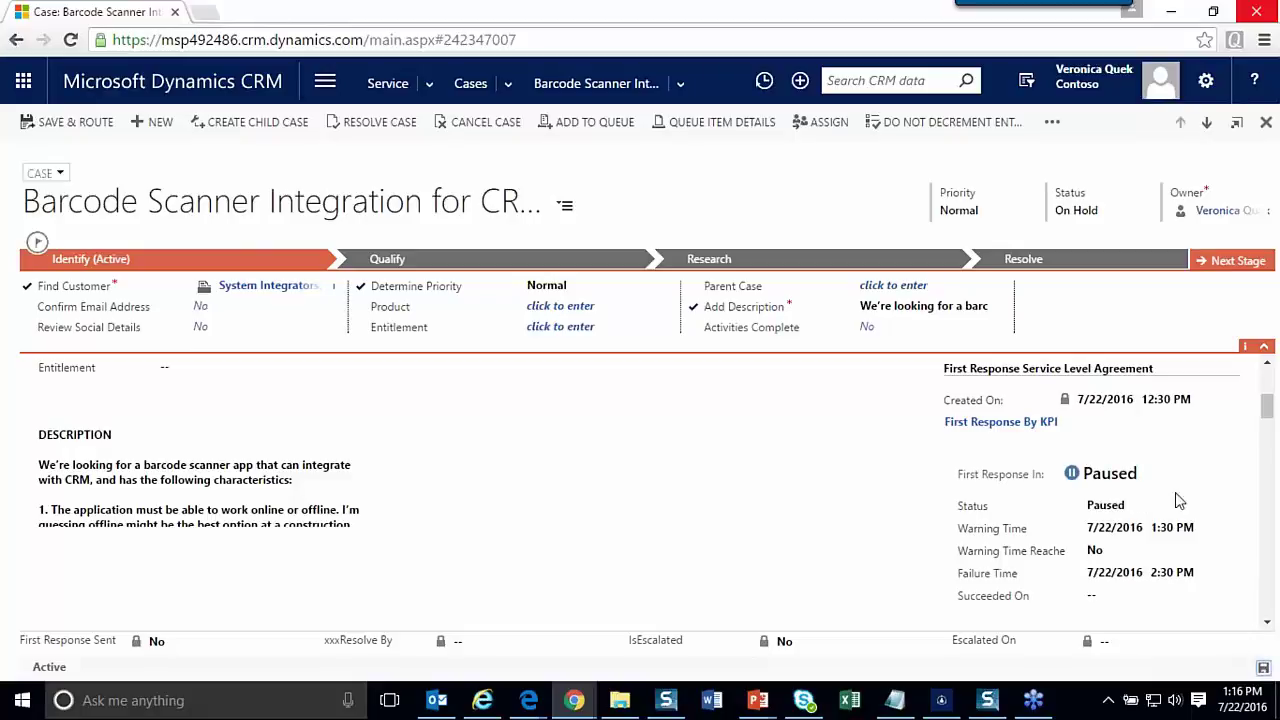
{"action": "scroll", "coordinate": [920, 522], "scroll_direction": "down", "scroll_amount": 1}
{"action": "scroll", "coordinate": [920, 522], "scroll_direction": "down", "scroll_amount": 3}
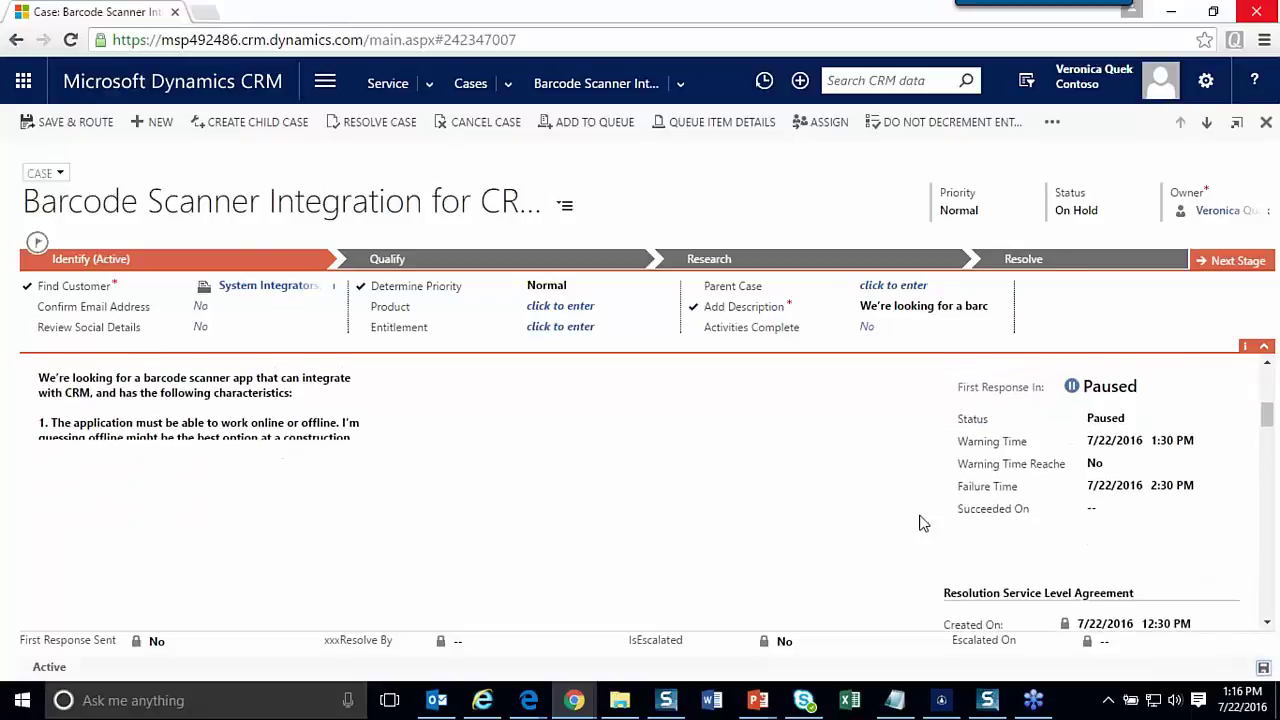
{"action": "scroll", "coordinate": [920, 522], "scroll_direction": "up", "scroll_amount": 5}
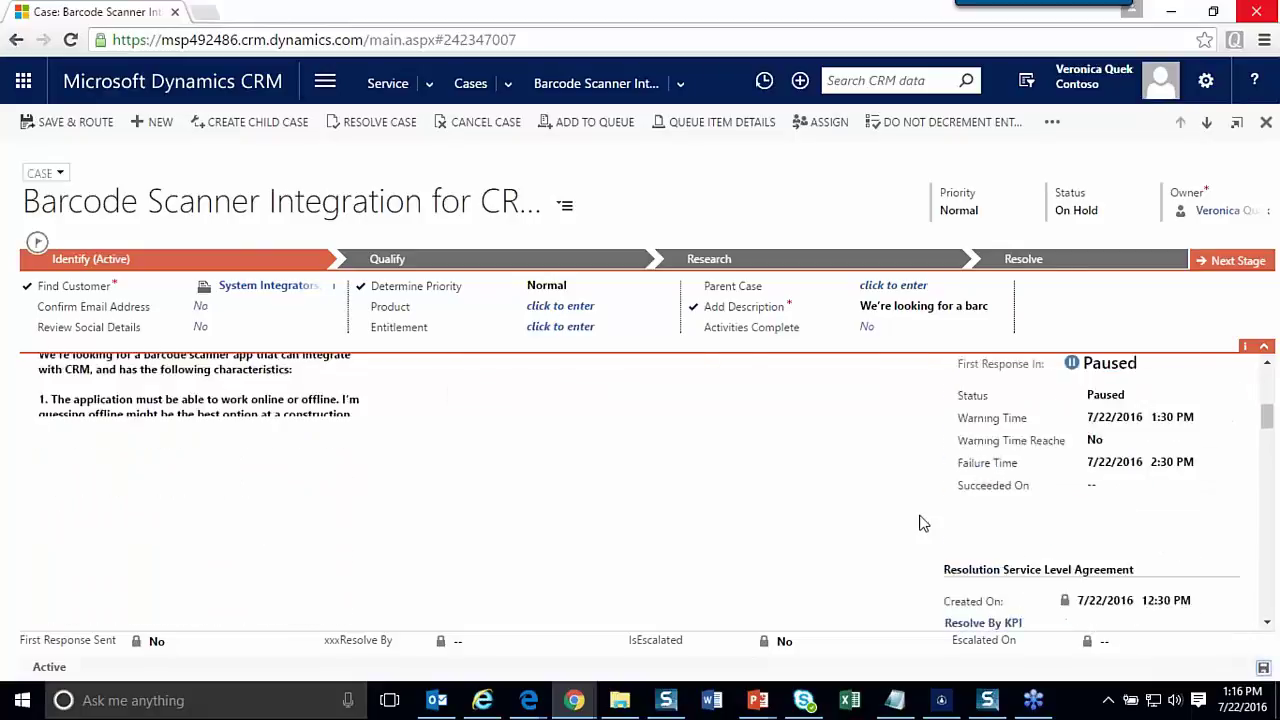
Set the case status back to In Progress and save so the SLA timer resumes.
{"action": "left_click", "coordinate": [1108, 219]}
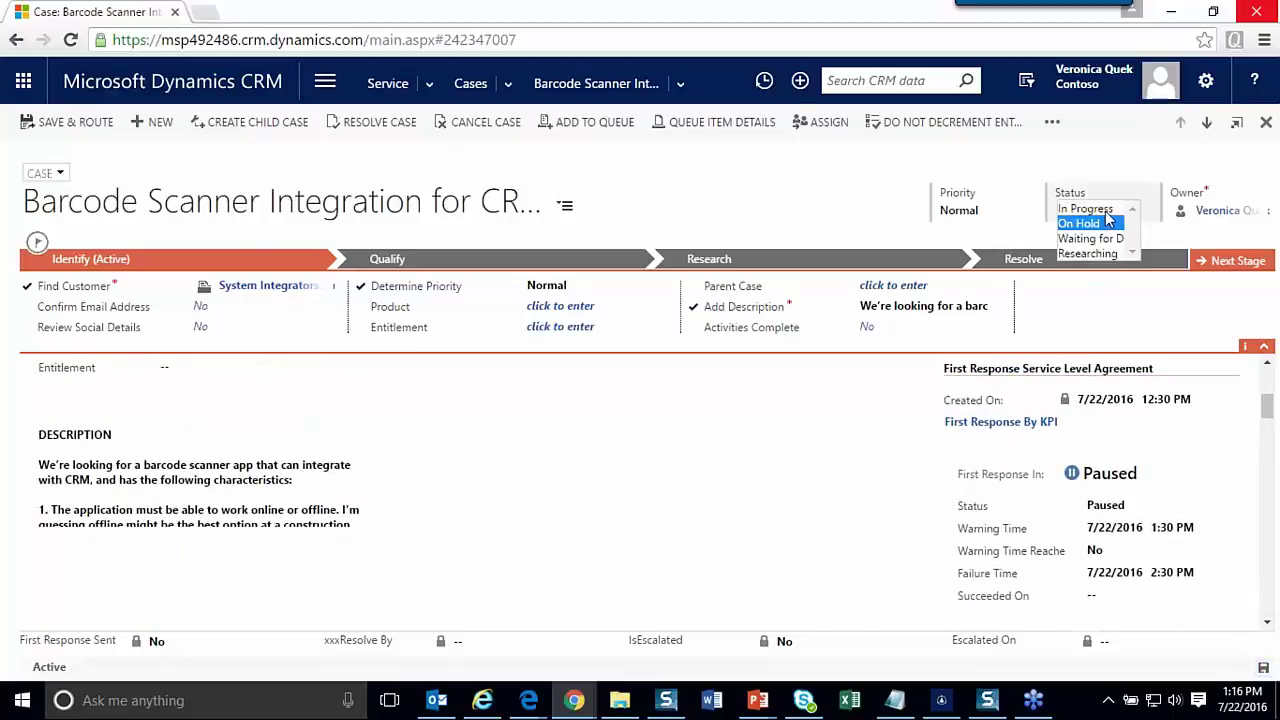
{"action": "left_click", "coordinate": [1090, 208]}
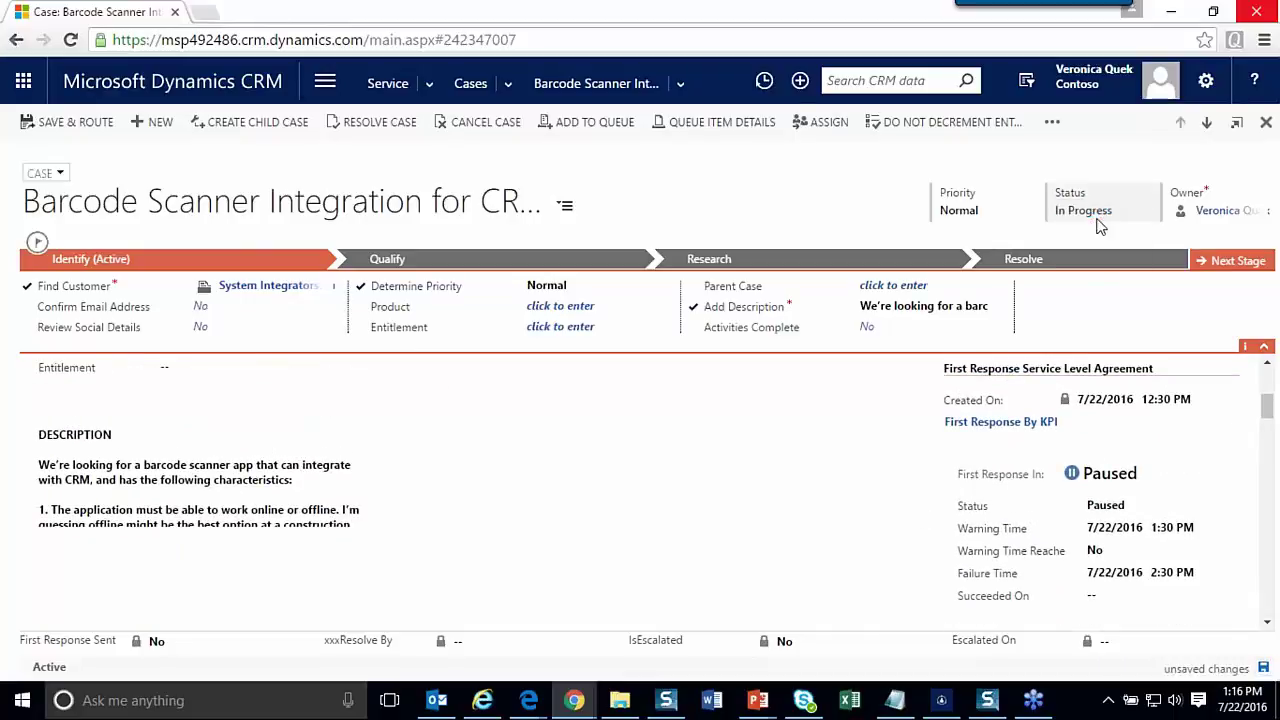
{"action": "left_click", "coordinate": [1265, 669]}
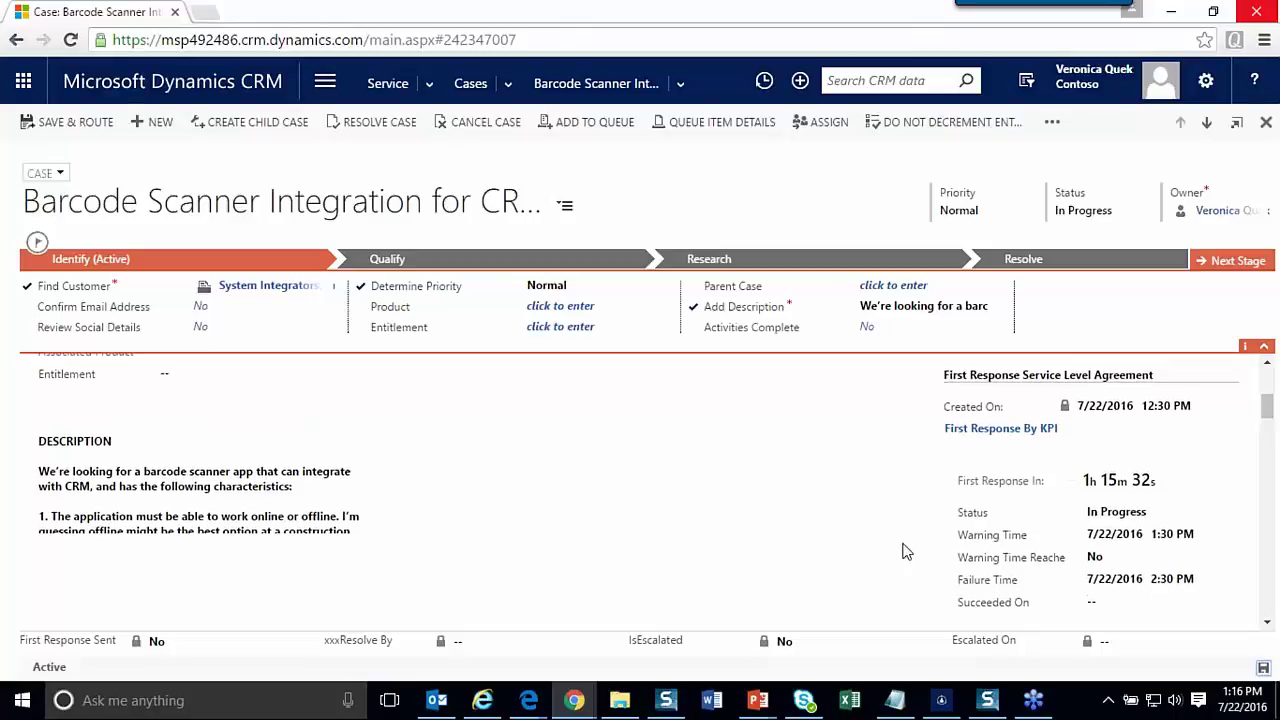
{"action": "scroll", "coordinate": [905, 551], "scroll_direction": "up", "scroll_amount": 5}
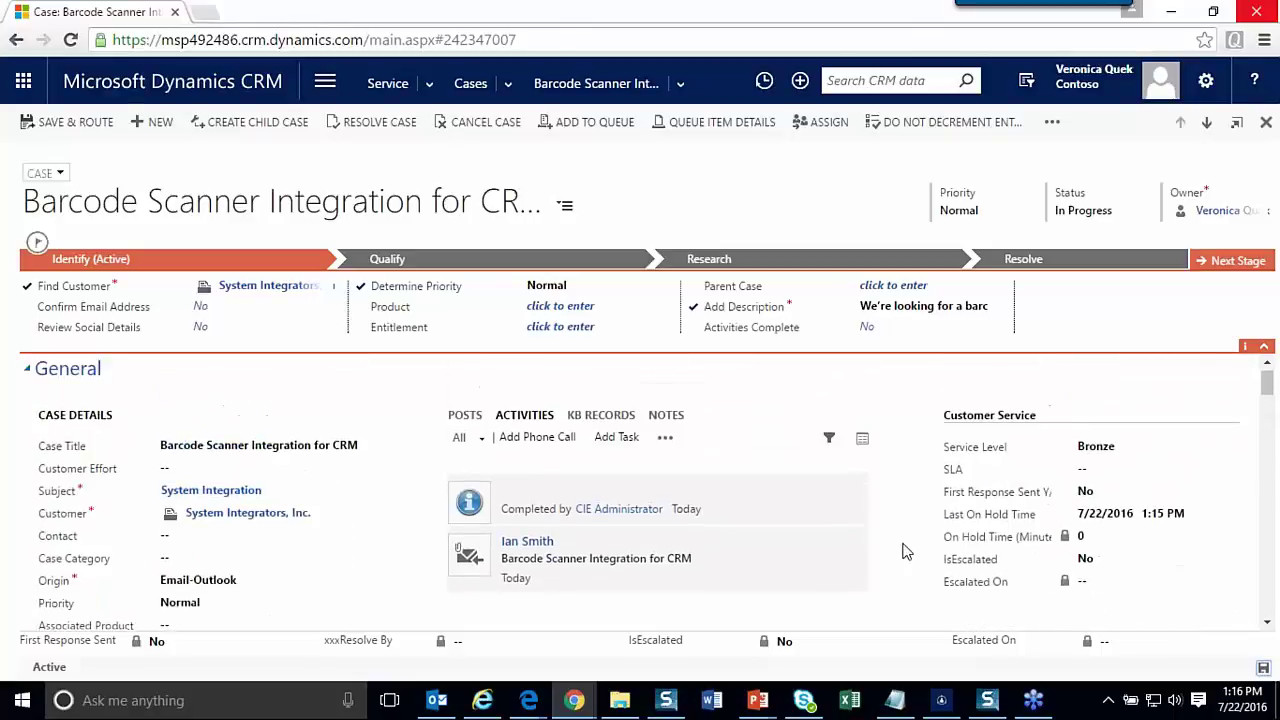
Change the Barcode Scanner case's Service Level from Bronze to Gold and save it.
{"action": "scroll", "coordinate": [905, 551], "scroll_direction": "up", "scroll_amount": 1}
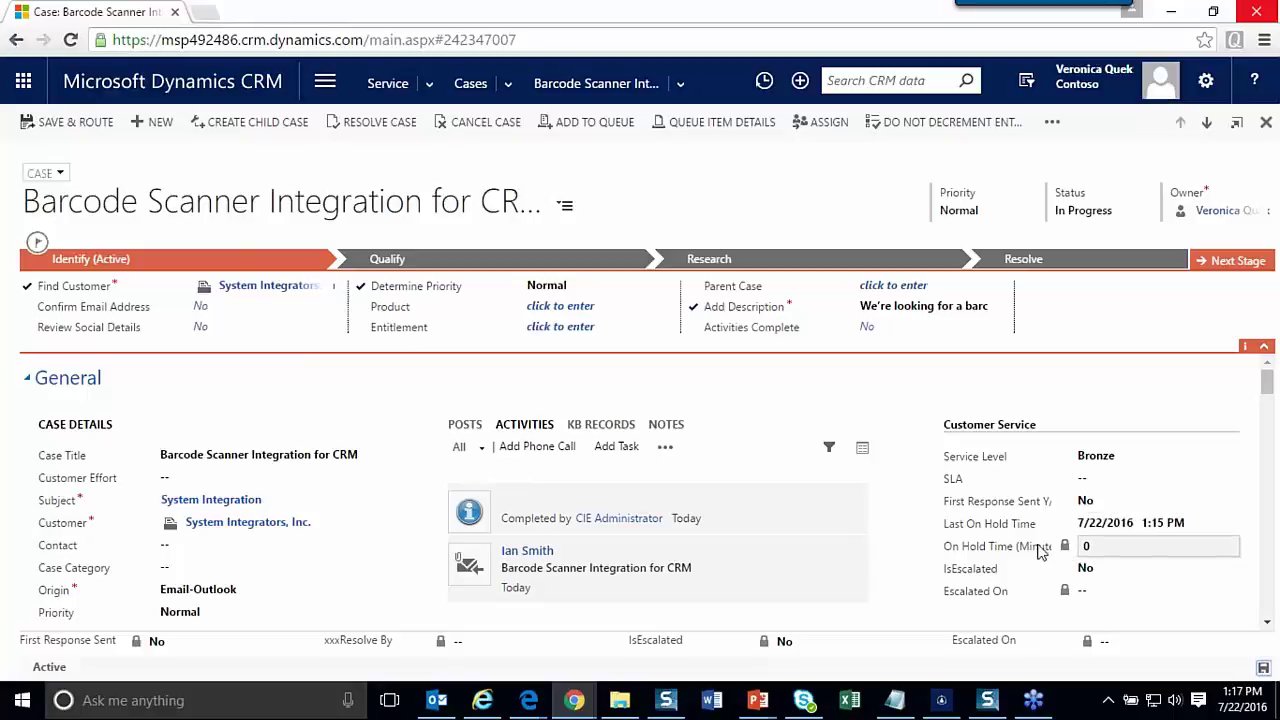
{"action": "scroll", "coordinate": [1013, 528], "scroll_direction": "down", "scroll_amount": 1}
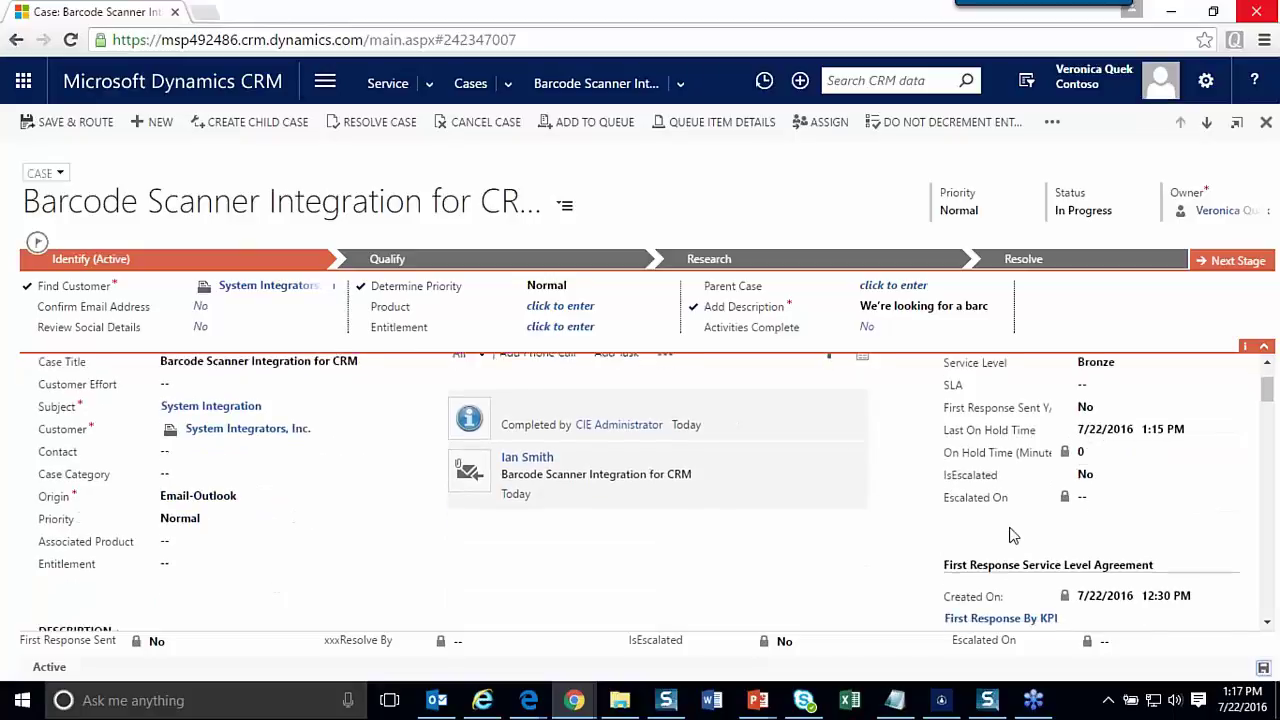
{"action": "scroll", "coordinate": [1013, 530], "scroll_direction": "up", "scroll_amount": 1}
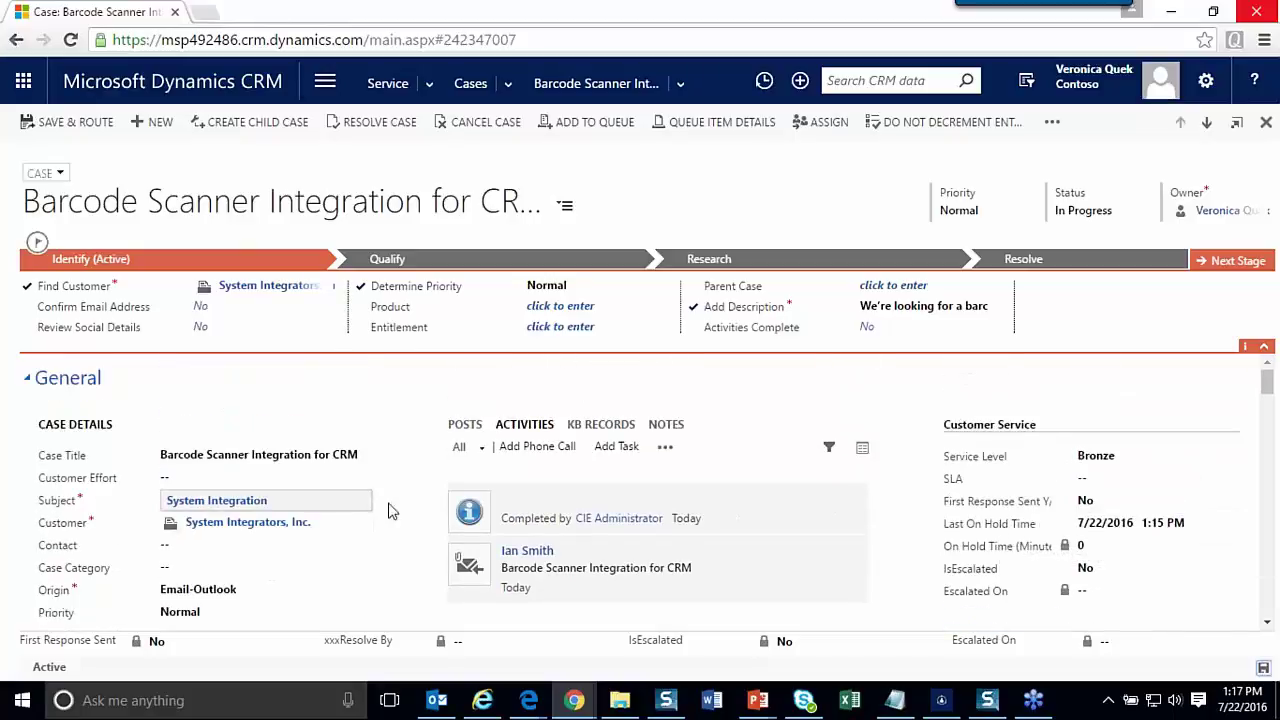
{"action": "left_click", "coordinate": [1125, 466]}
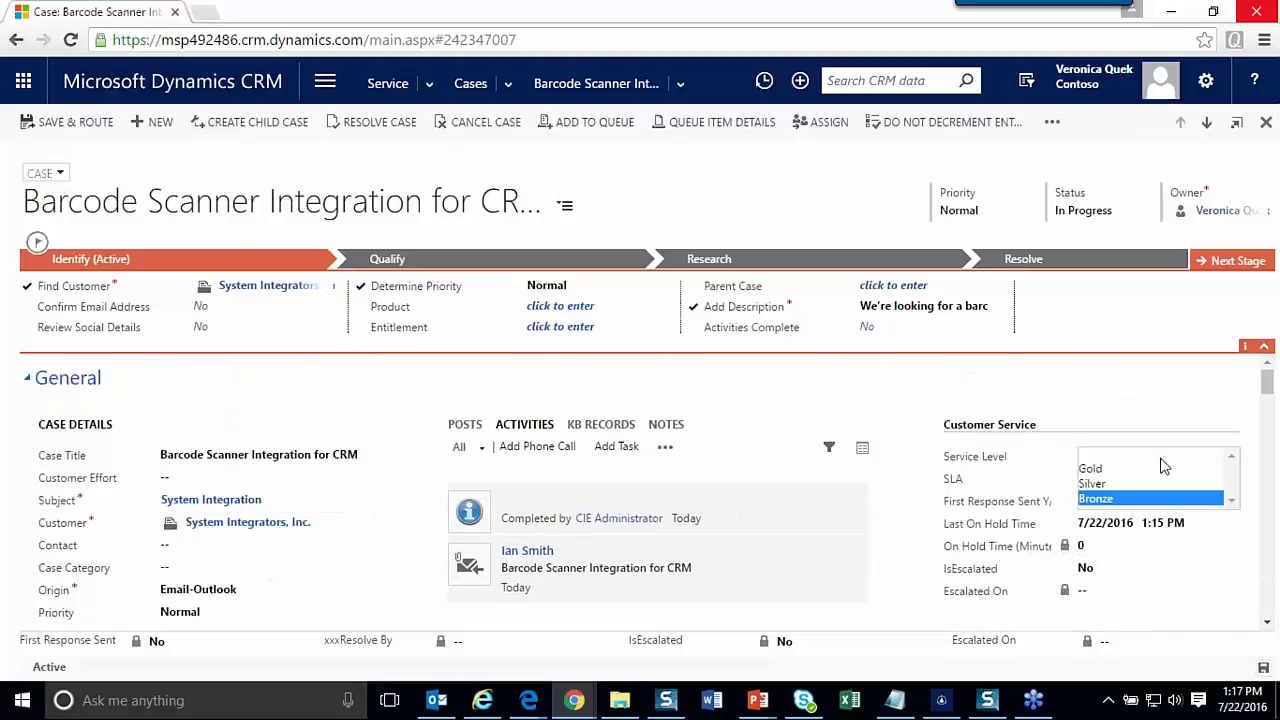
{"action": "left_click", "coordinate": [1100, 470]}
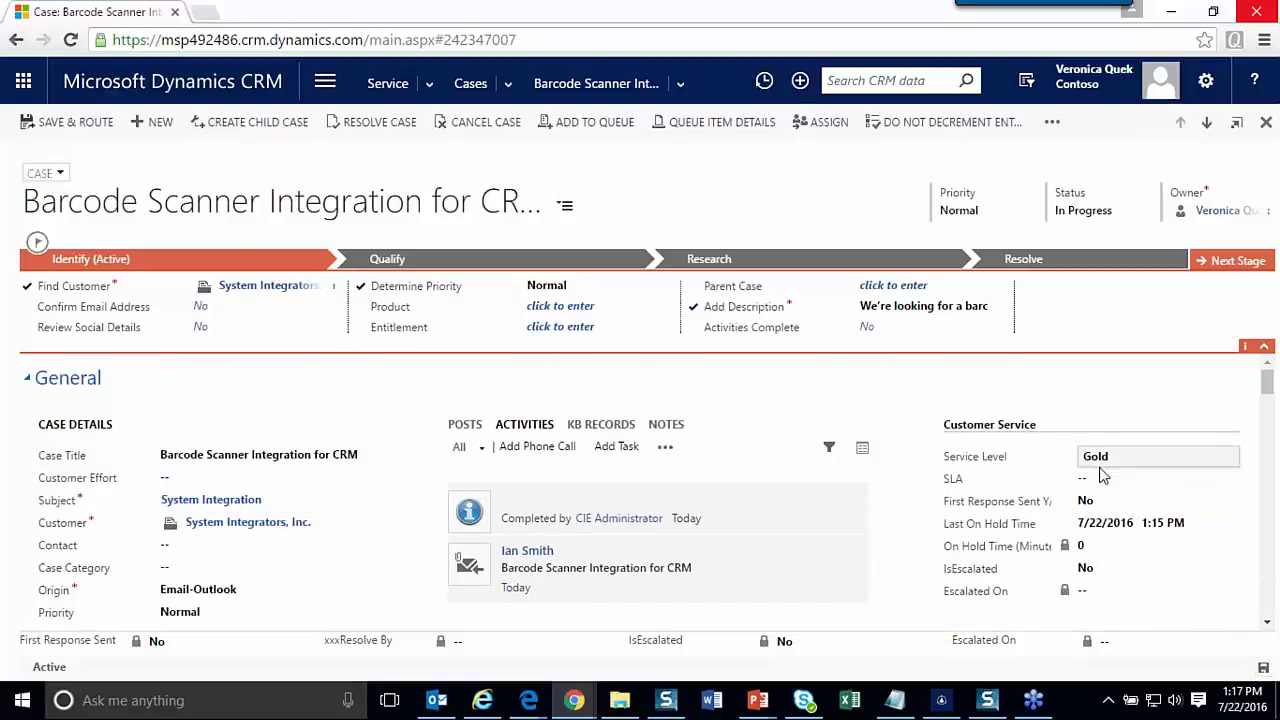
{"action": "left_click", "coordinate": [1264, 669]}
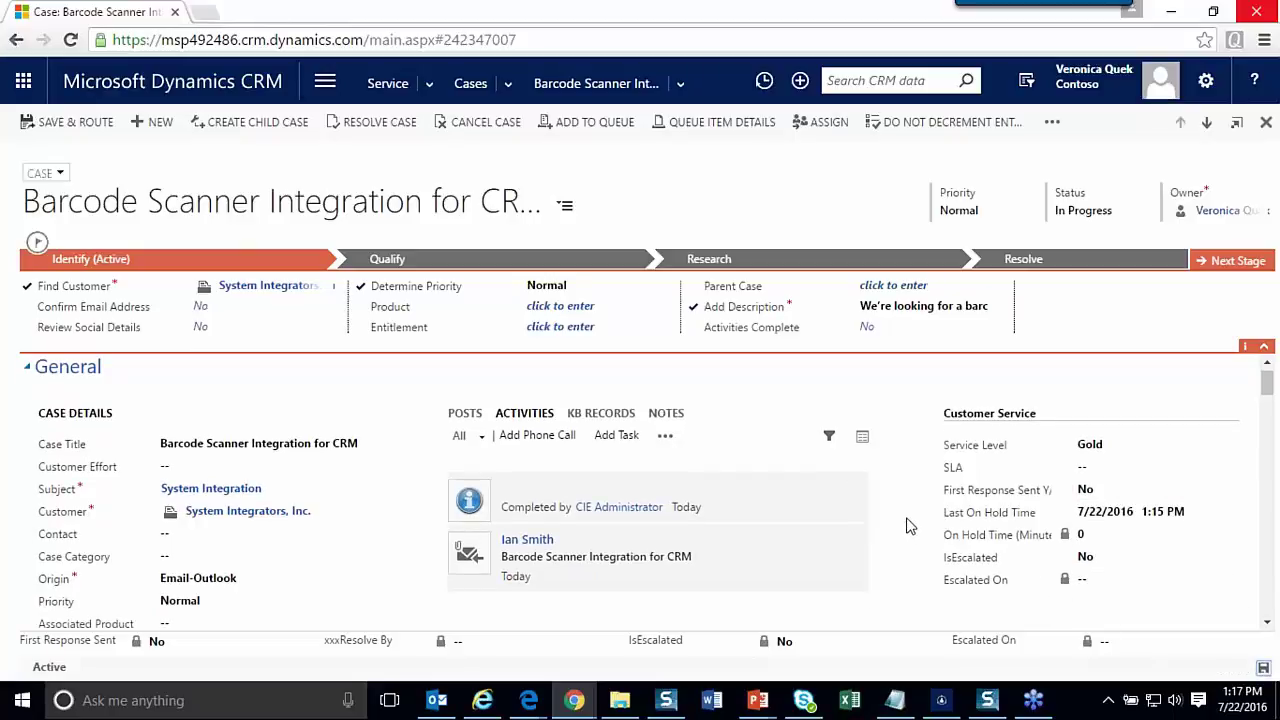
{"action": "scroll", "coordinate": [910, 526], "scroll_direction": "down", "scroll_amount": 3}
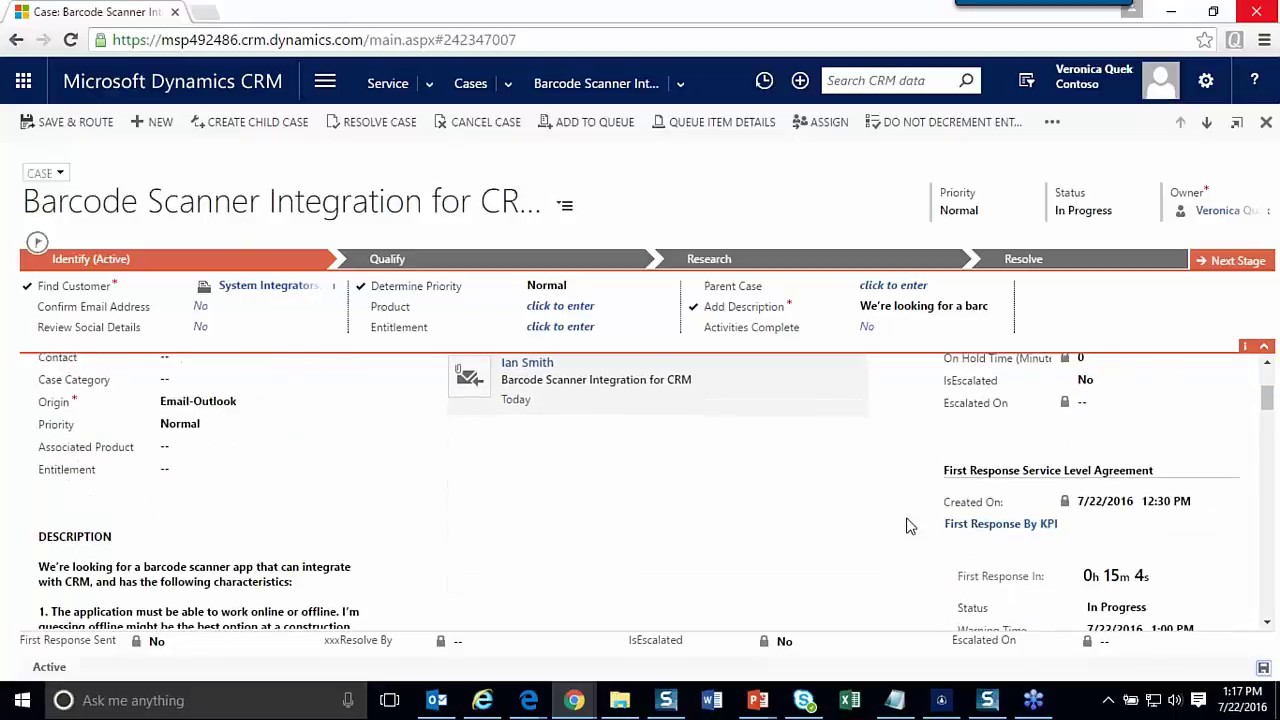
{"action": "scroll", "coordinate": [908, 524], "scroll_direction": "down", "scroll_amount": 2}
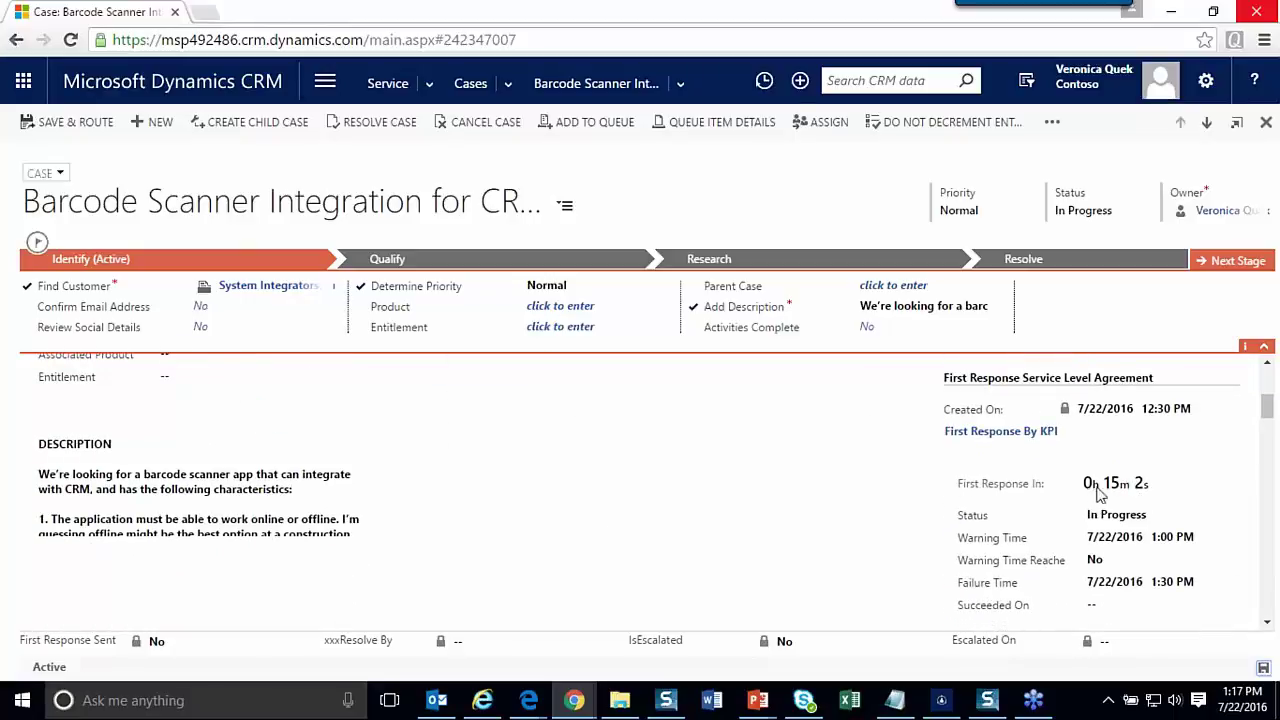
{"action": "scroll", "coordinate": [1000, 488], "scroll_direction": "down", "scroll_amount": 4}
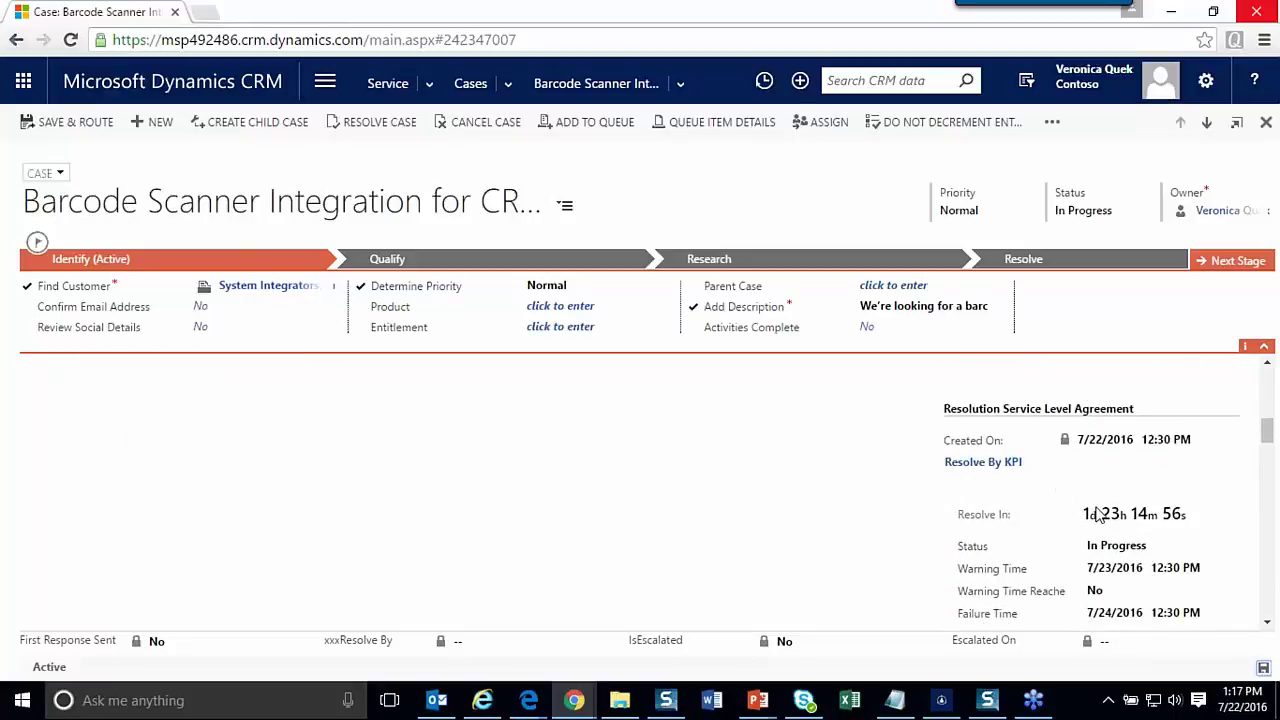
{"action": "scroll", "coordinate": [1075, 505], "scroll_direction": "up", "scroll_amount": 2}
{"action": "scroll", "coordinate": [1080, 510], "scroll_direction": "down", "scroll_amount": 2}
{"action": "scroll", "coordinate": [1065, 510], "scroll_direction": "up", "scroll_amount": 3}
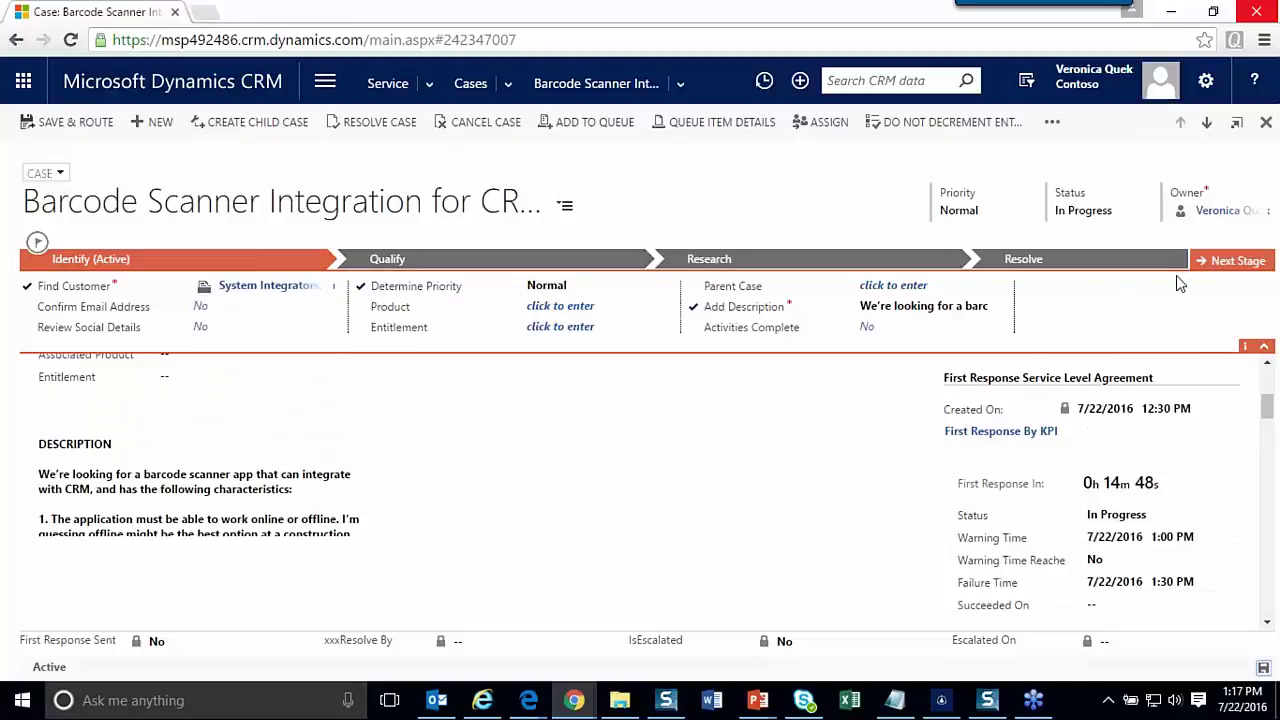
Advance the case to the Qualify stage and mark First Response Sent as Yes.
{"action": "left_click", "coordinate": [1213, 262]}
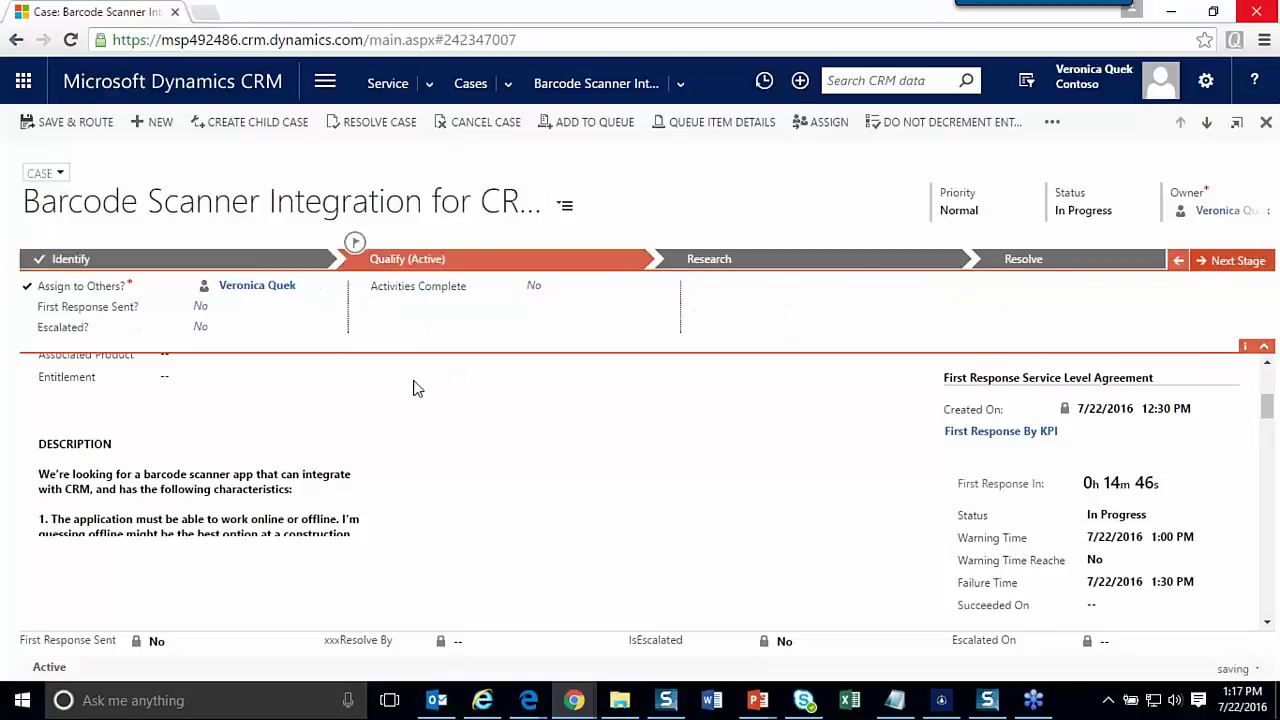
{"action": "left_click", "coordinate": [205, 310]}
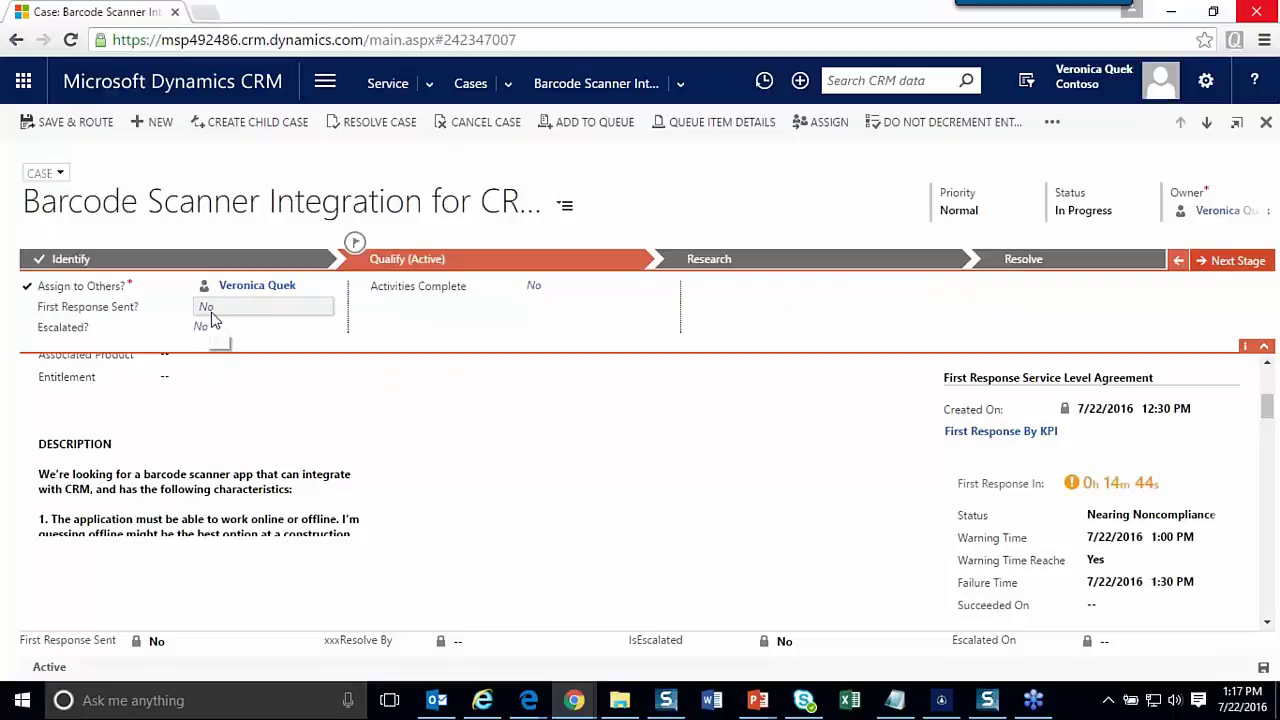
{"action": "left_click", "coordinate": [210, 340]}
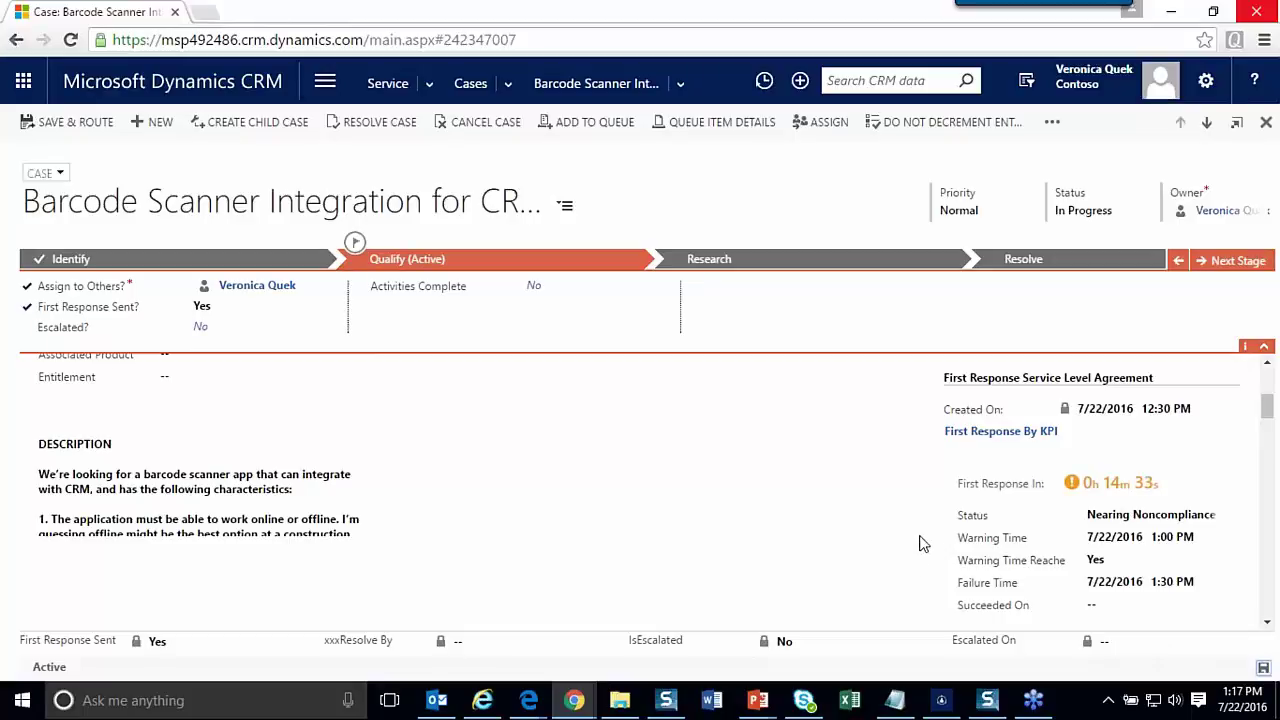
{"action": "scroll", "coordinate": [922, 543], "scroll_direction": "up", "scroll_amount": 1}
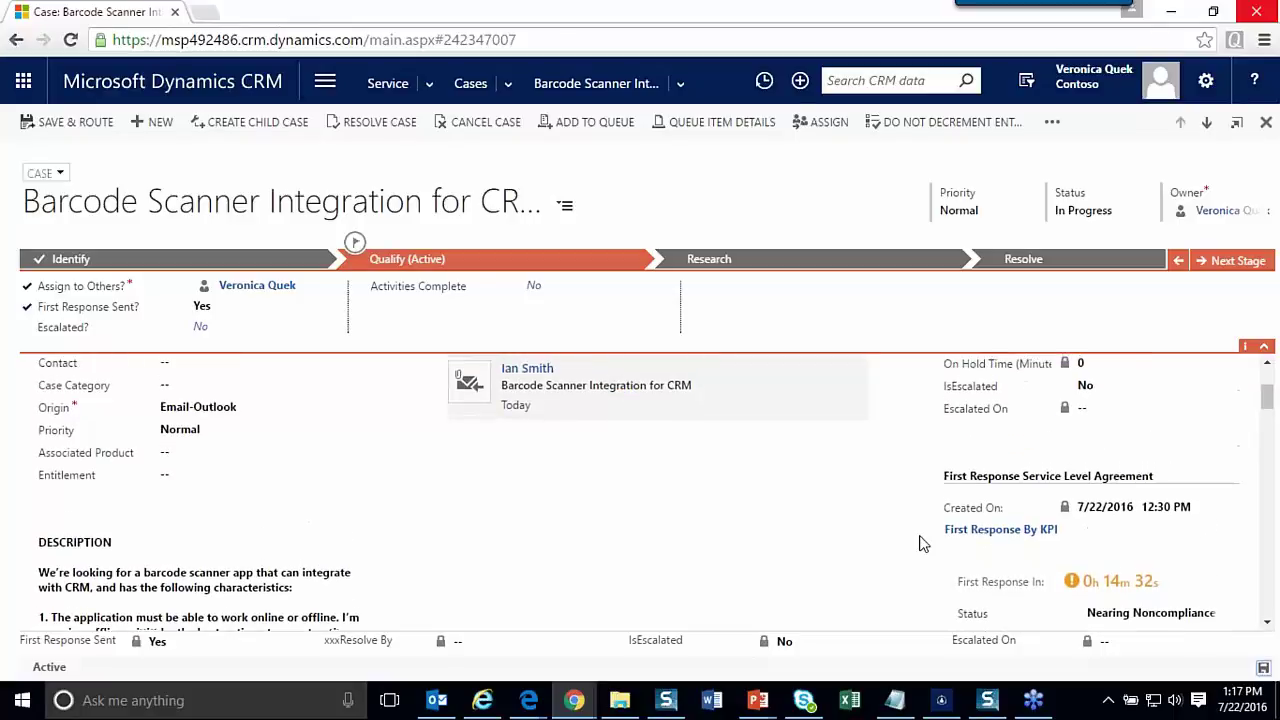
{"action": "scroll", "coordinate": [922, 543], "scroll_direction": "up", "scroll_amount": 2}
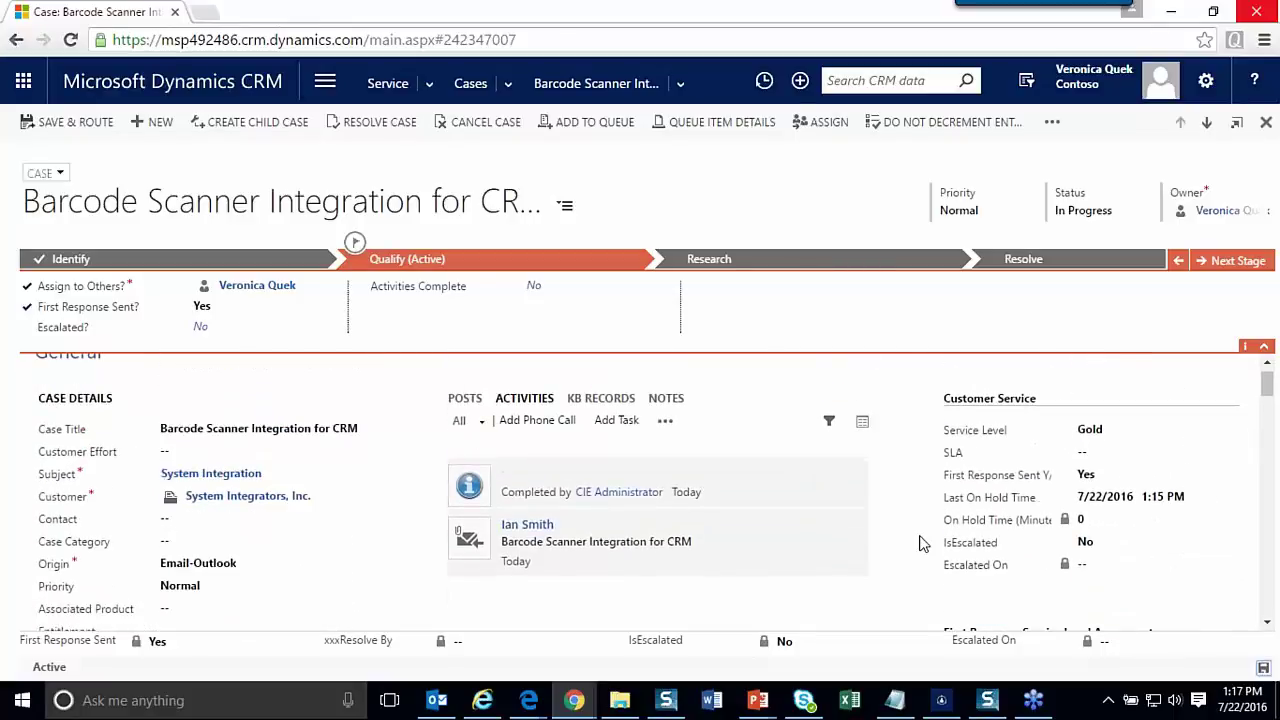
{"action": "scroll", "coordinate": [922, 543], "scroll_direction": "down", "scroll_amount": 3}
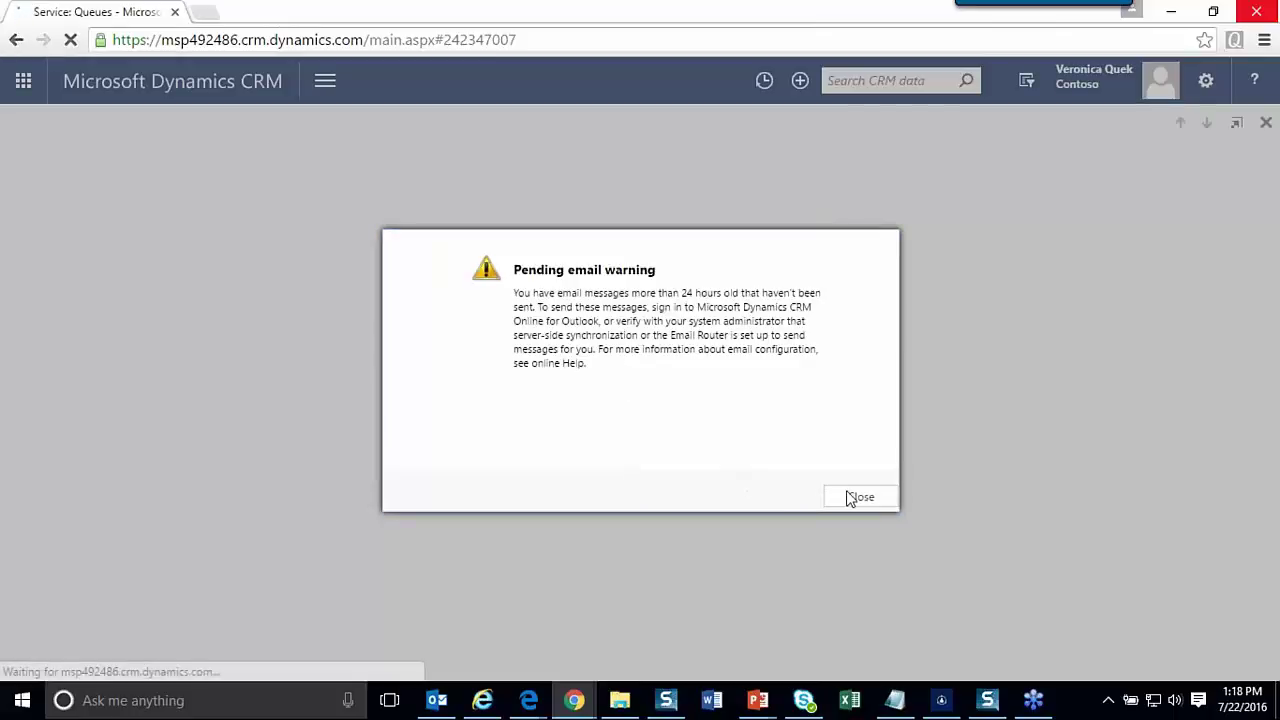
Dismiss the pending email warning and confirm the First Response SLA shows Succeeded.
{"action": "left_click", "coordinate": [849, 498]}
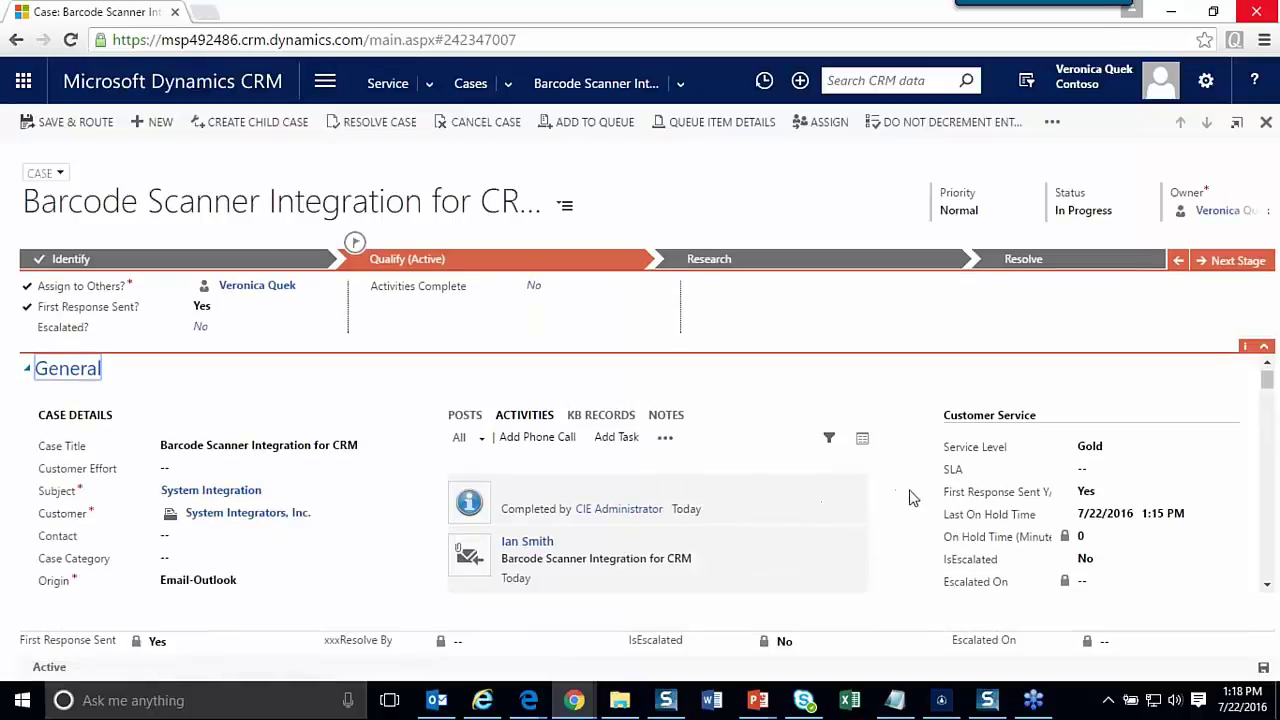
{"action": "scroll", "coordinate": [913, 497], "scroll_direction": "down", "scroll_amount": 3}
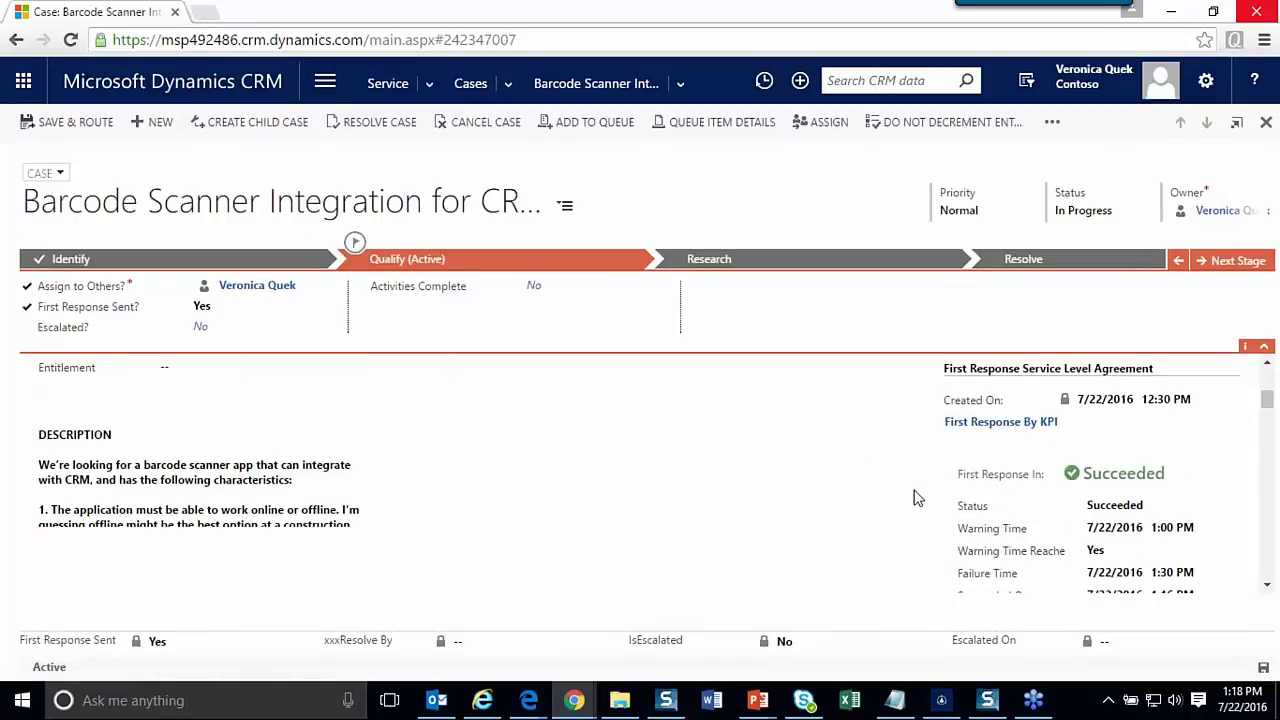
{"action": "scroll", "coordinate": [913, 497], "scroll_direction": "down", "scroll_amount": 3}
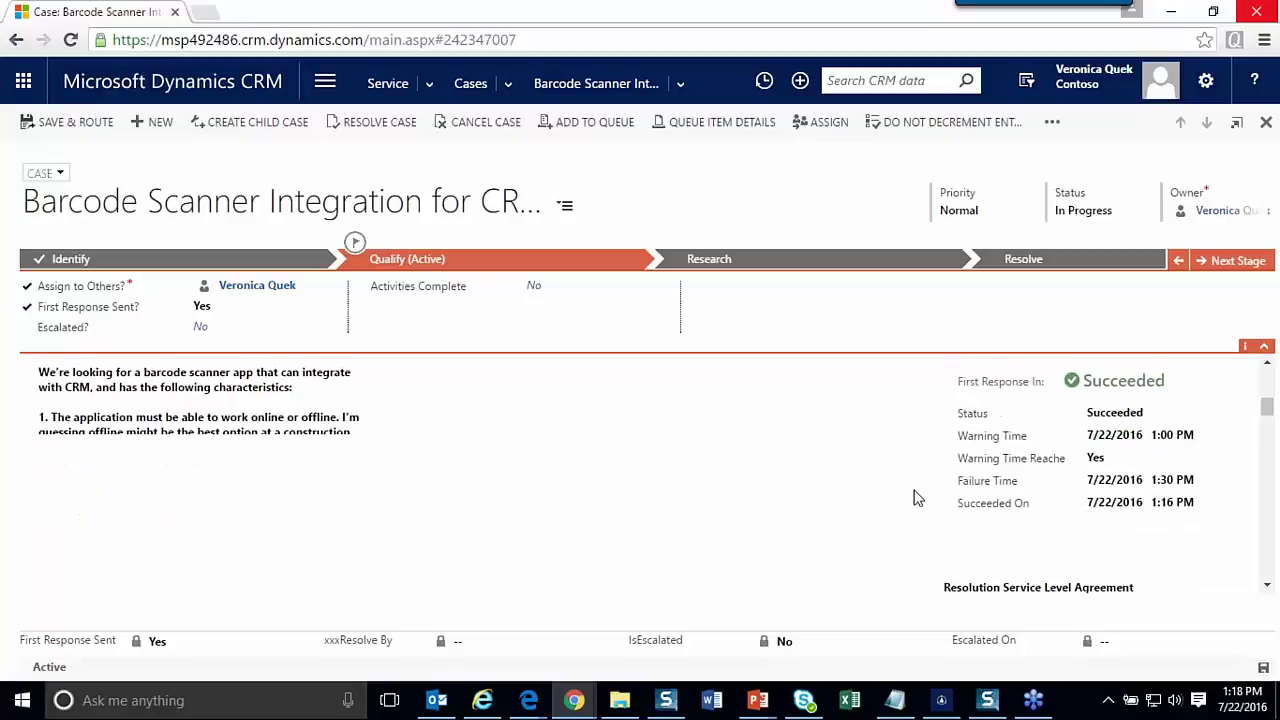
{"action": "scroll", "coordinate": [913, 497], "scroll_direction": "up", "scroll_amount": 2}
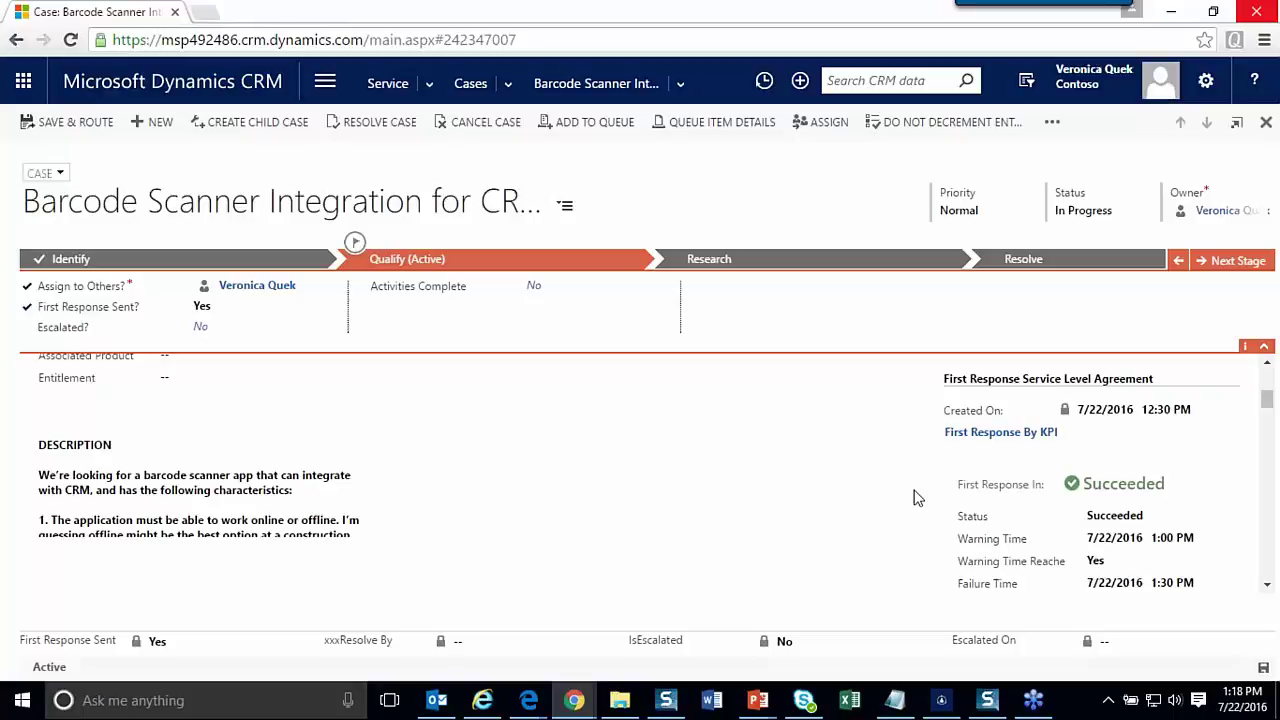
{"action": "scroll", "coordinate": [913, 497], "scroll_direction": "up", "scroll_amount": 3}
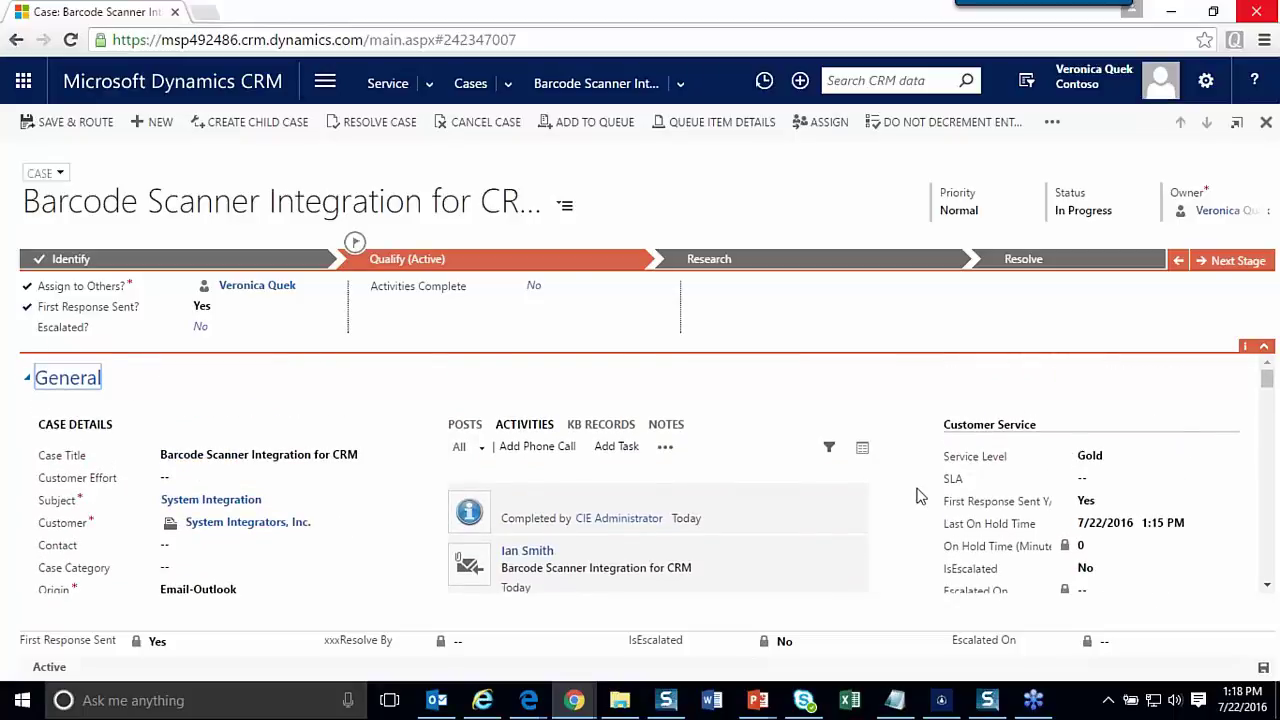
Collapse the process bar and return to the Open Cases list.
{"action": "left_click", "coordinate": [1263, 346]}
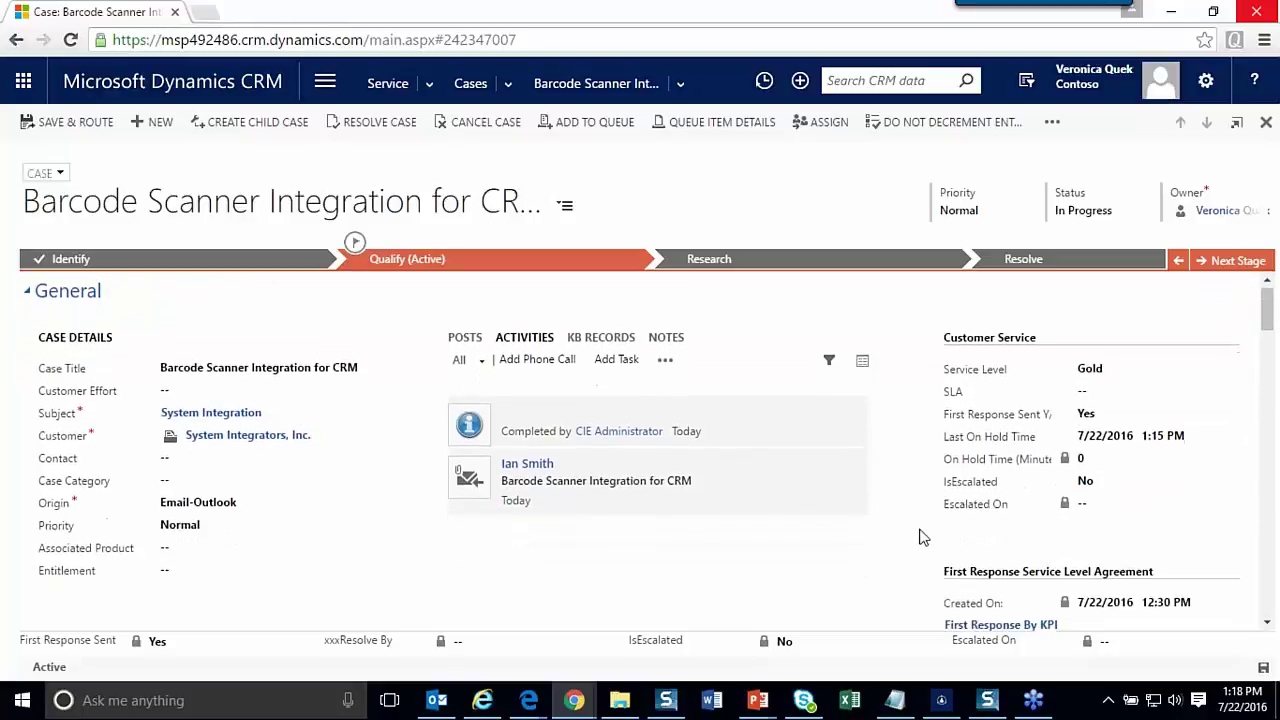
{"action": "scroll", "coordinate": [922, 537], "scroll_direction": "down", "scroll_amount": 5}
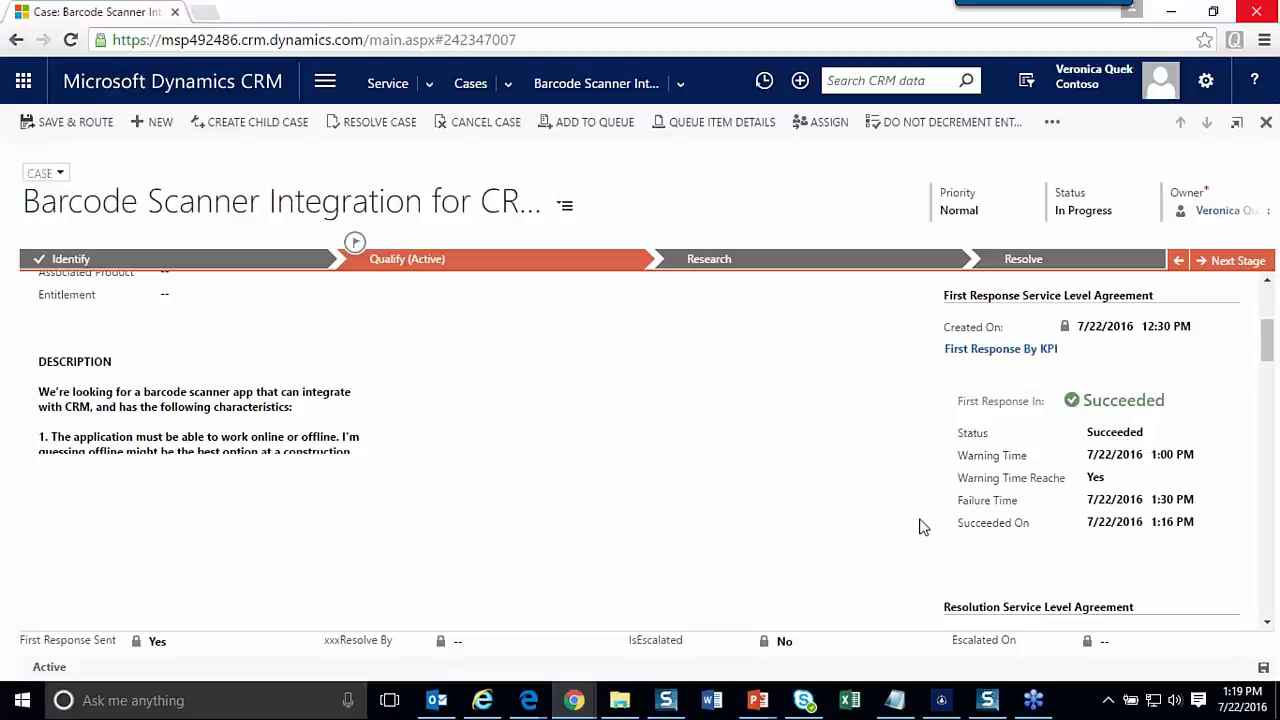
{"action": "left_click", "coordinate": [474, 88]}
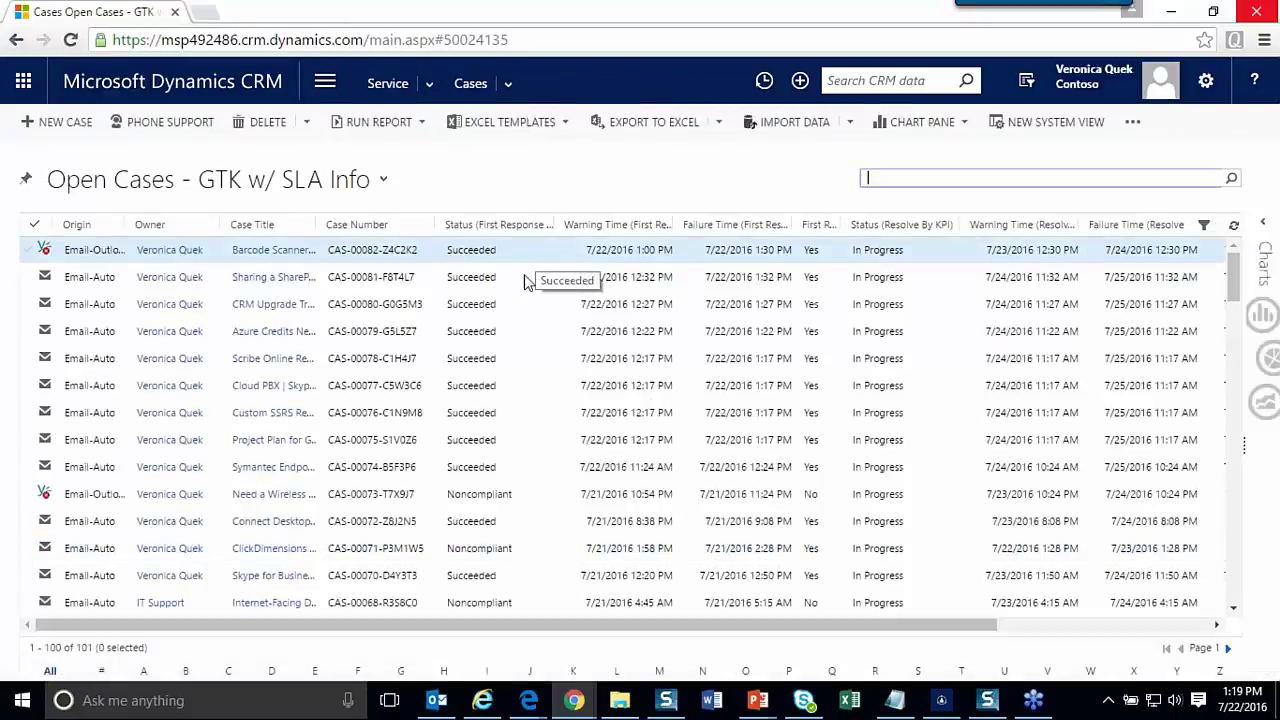
In Outlook, select the Server Health Alert status lines, track the email, and convert it to a case.
{"action": "mouse_move", "coordinate": [436, 700]}
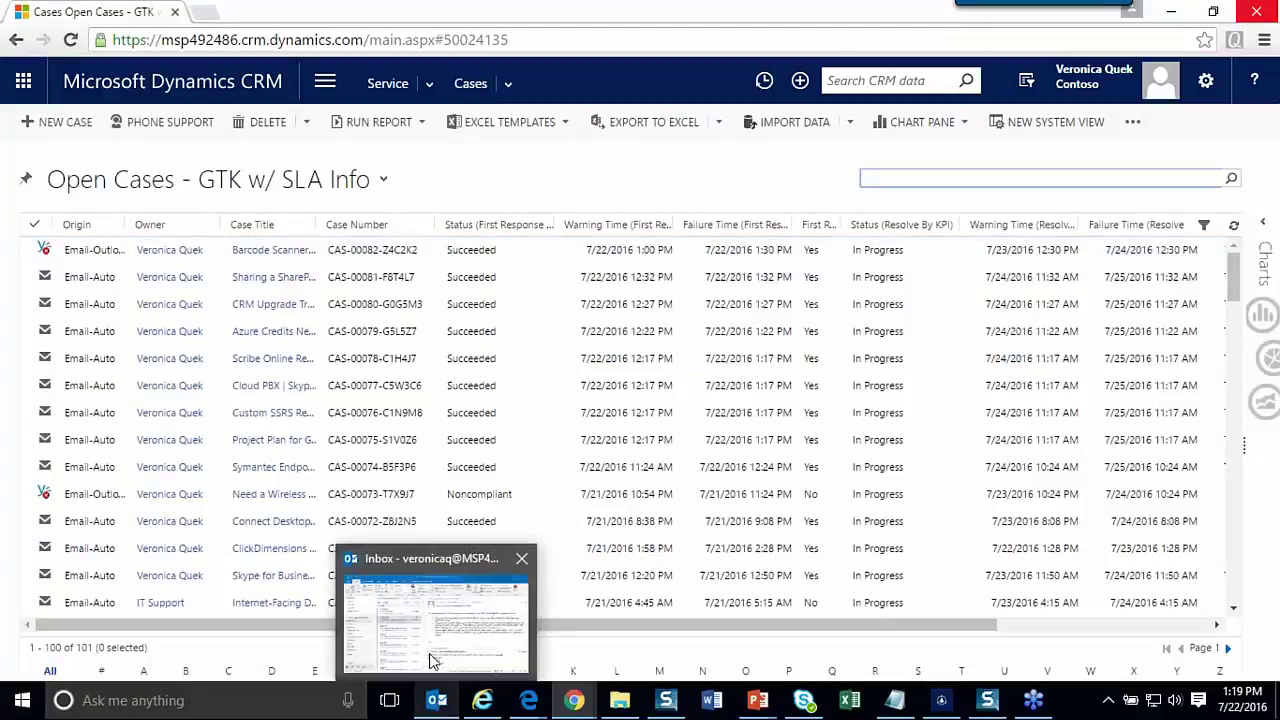
{"action": "left_click", "coordinate": [419, 567]}
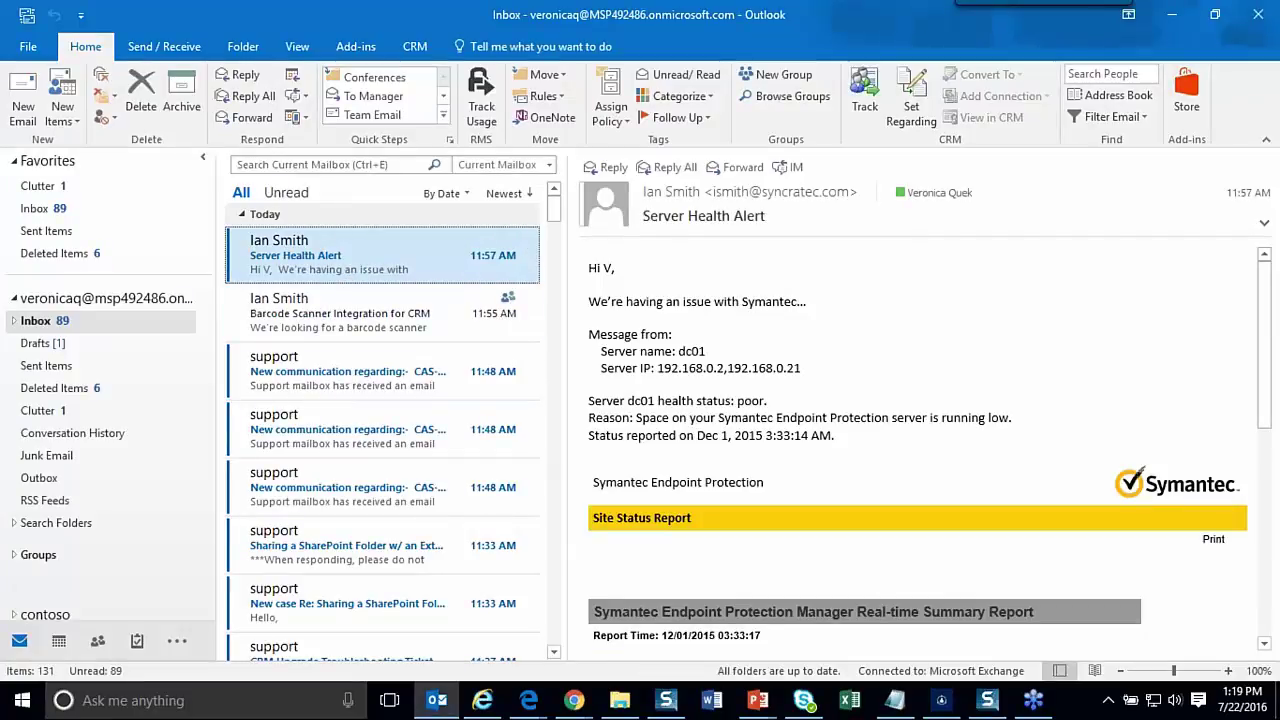
{"action": "left_click_drag", "start_coordinate": [845, 443], "coordinate": [584, 335]}
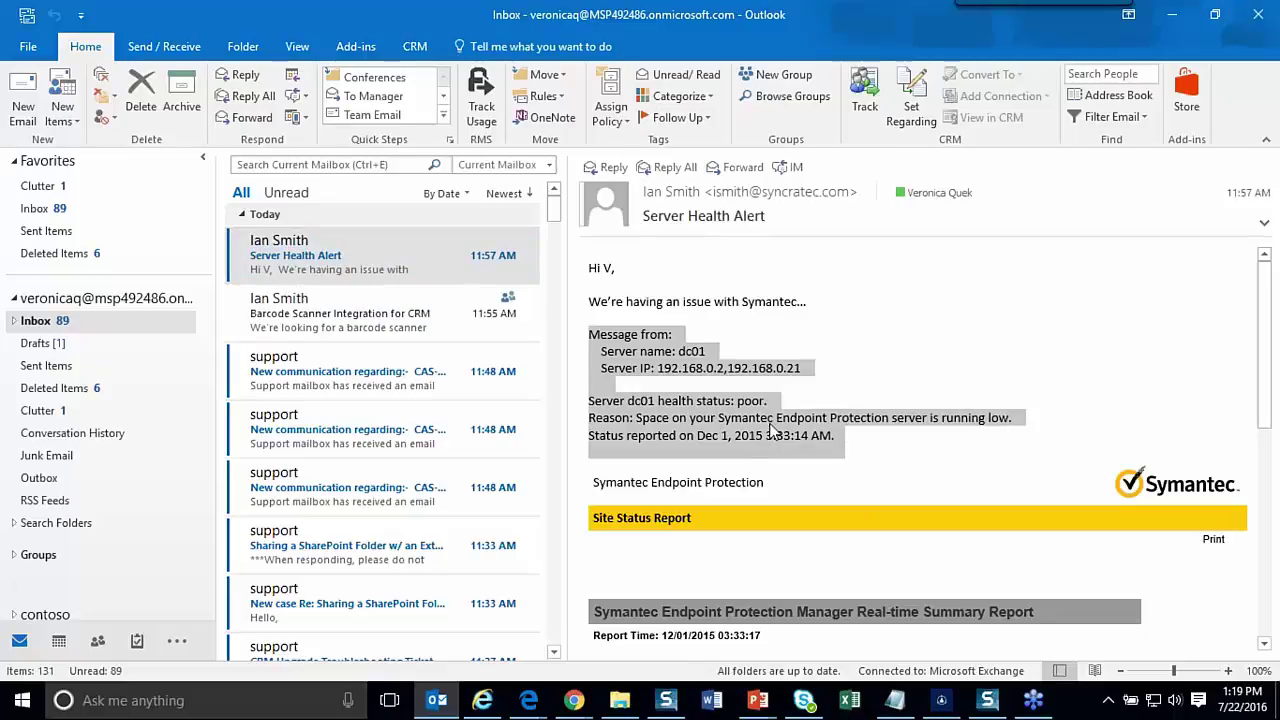
{"action": "left_click", "coordinate": [865, 95]}
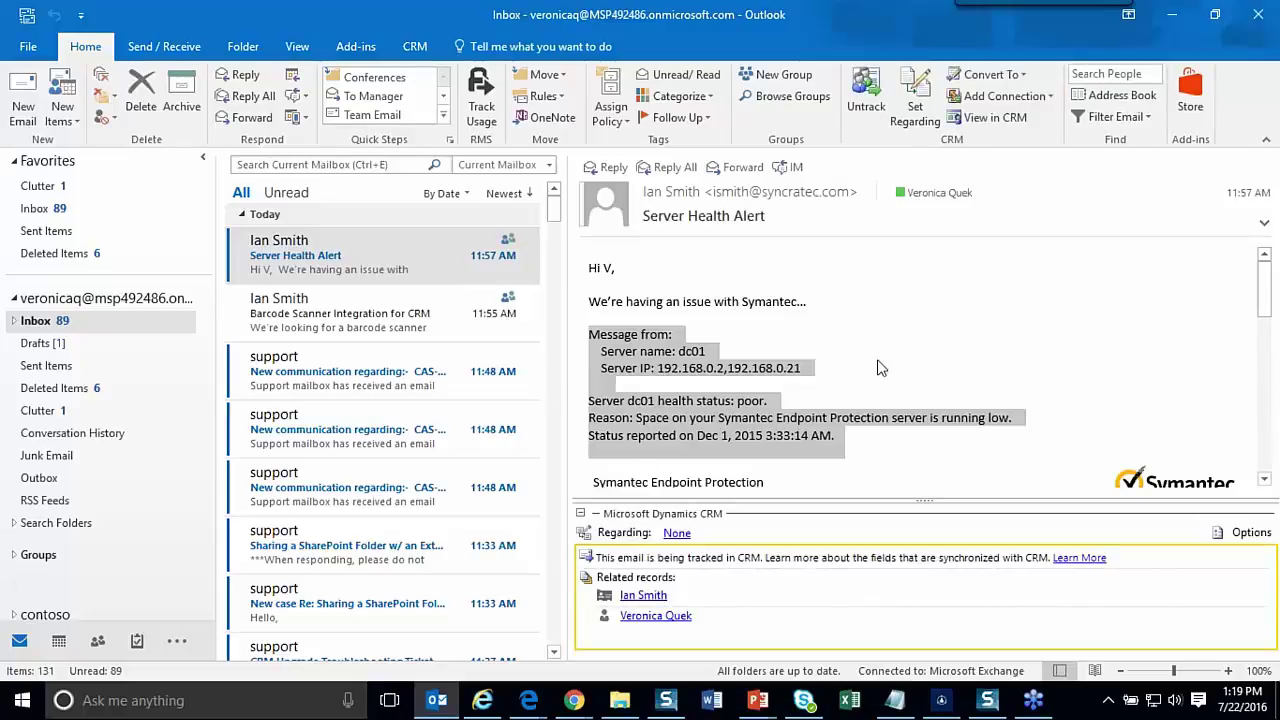
{"action": "left_click", "coordinate": [988, 74]}
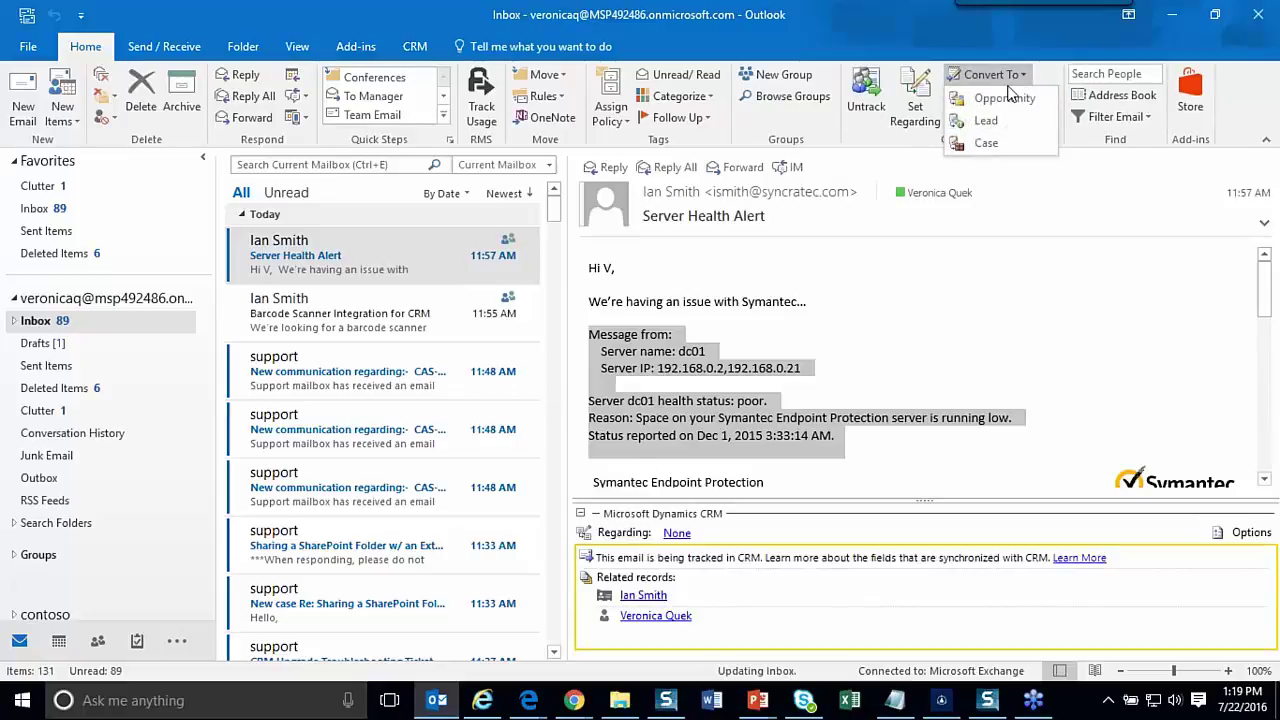
{"action": "left_click", "coordinate": [982, 145]}
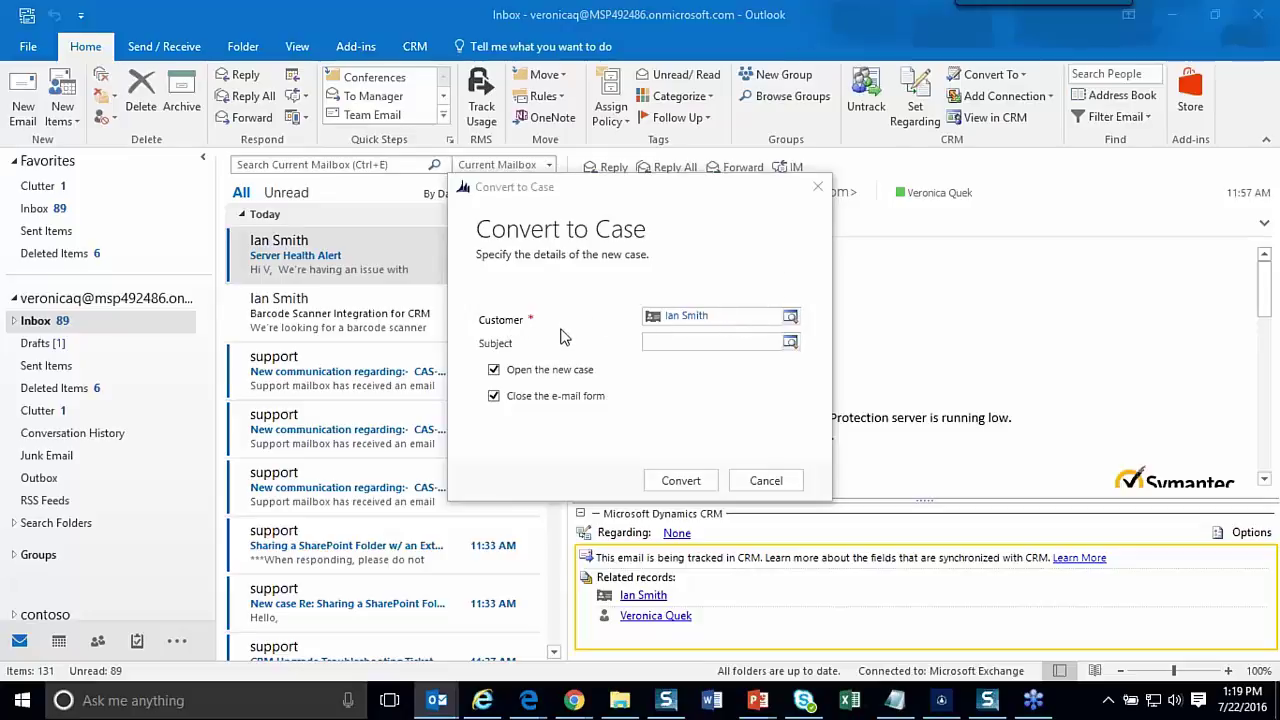
Convert the email to a case with subject IT Services > Anti-Virus.
{"action": "left_click", "coordinate": [792, 346]}
{"action": "left_click", "coordinate": [791, 344]}
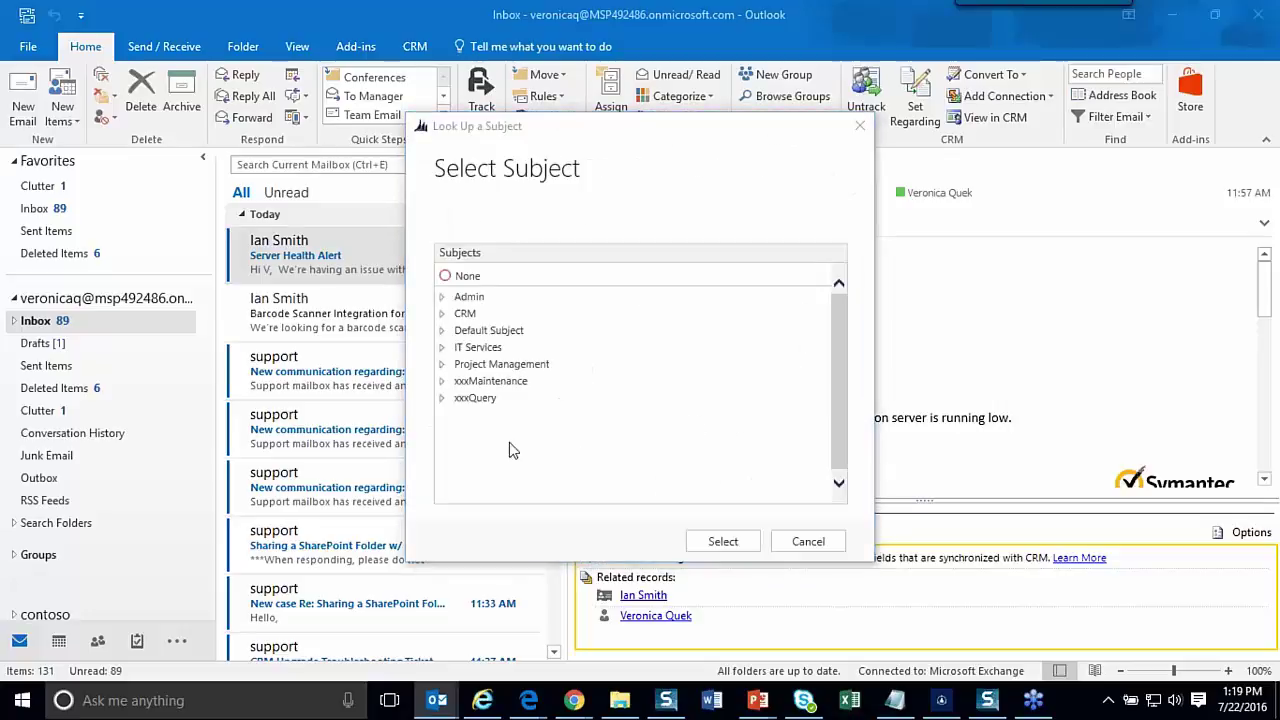
{"action": "left_click", "coordinate": [442, 348]}
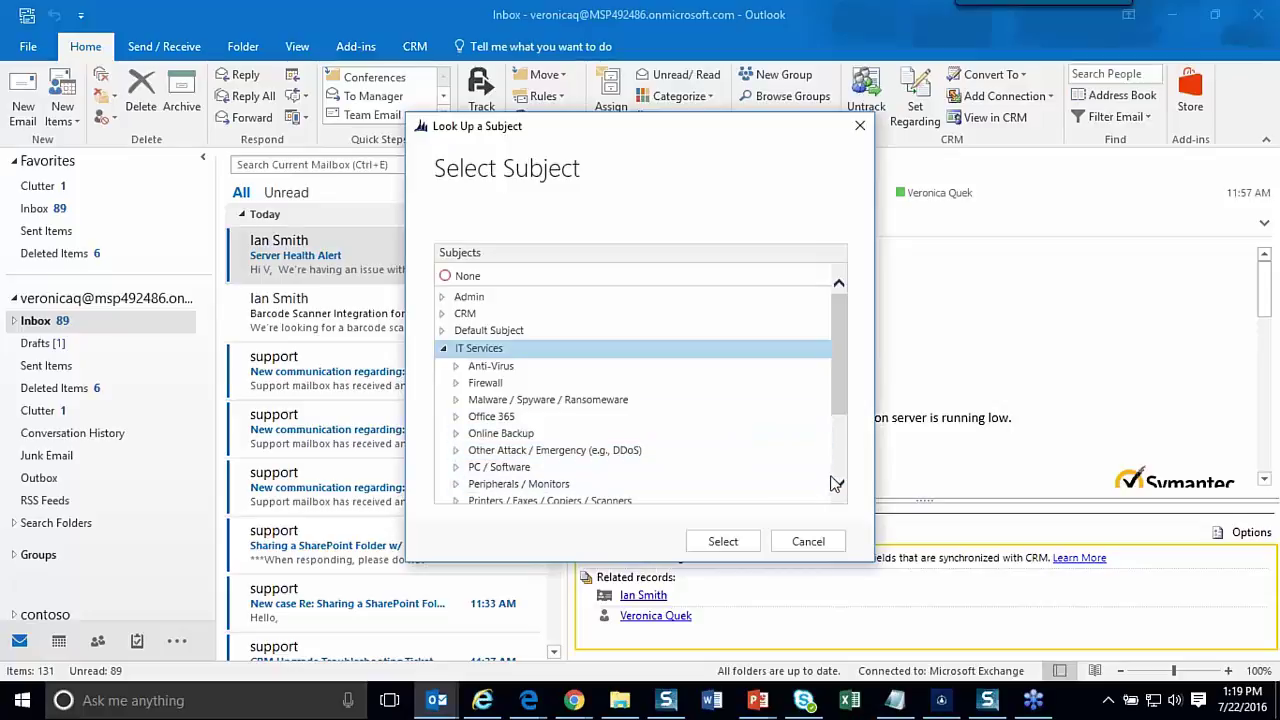
{"action": "left_click", "coordinate": [457, 368]}
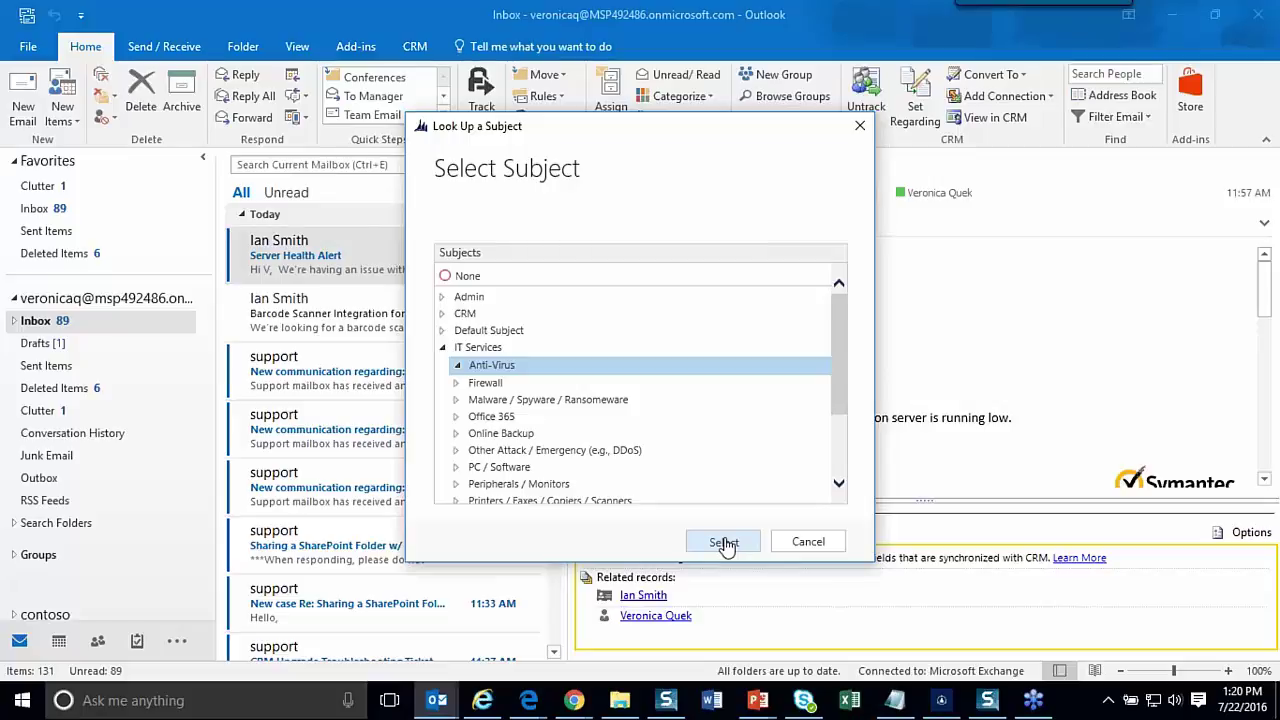
{"action": "left_click", "coordinate": [724, 543]}
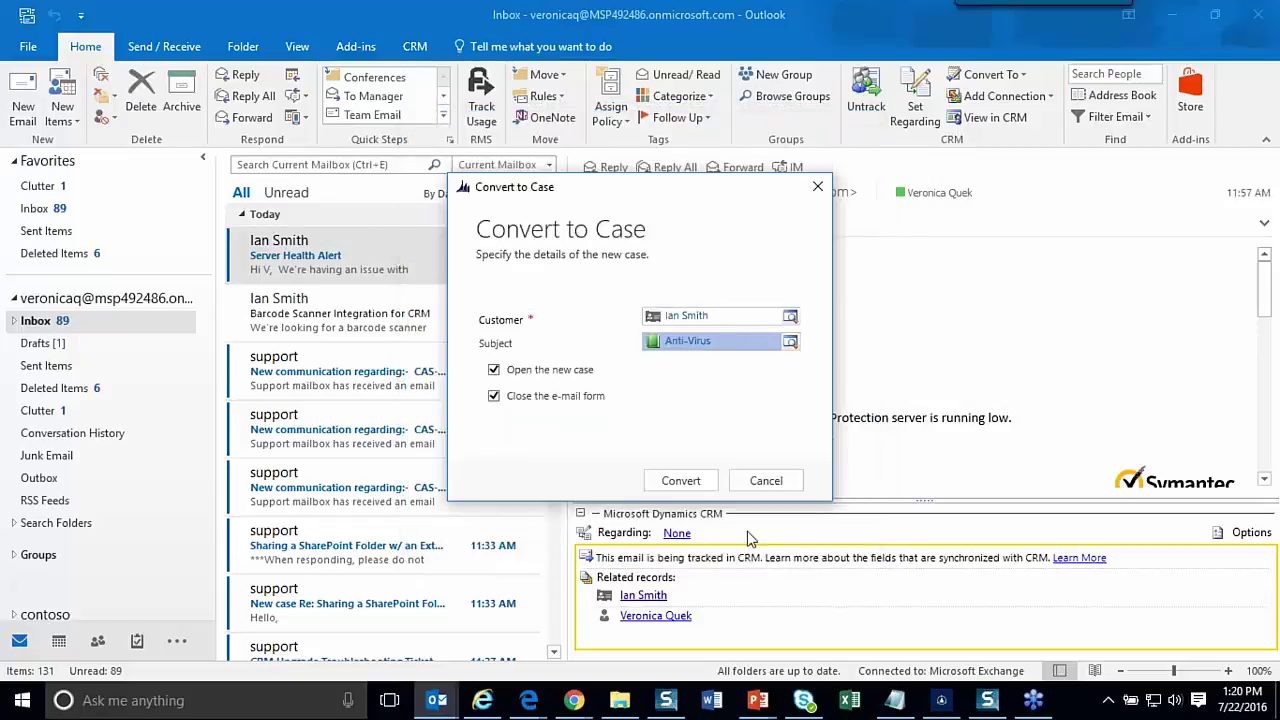
{"action": "left_click", "coordinate": [684, 484]}
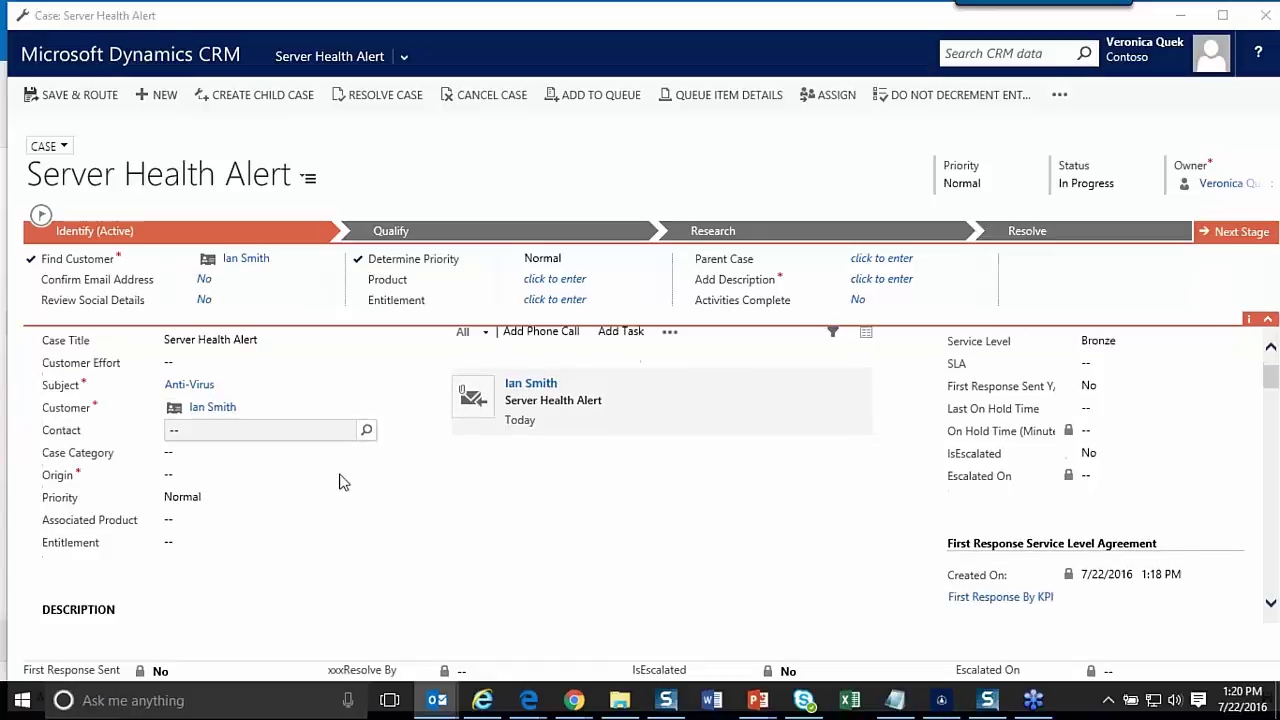
Paste the dc01 server status text into the case Description, removing the trailing blank line.
{"action": "scroll", "coordinate": [337, 480], "scroll_direction": "down", "scroll_amount": 3}
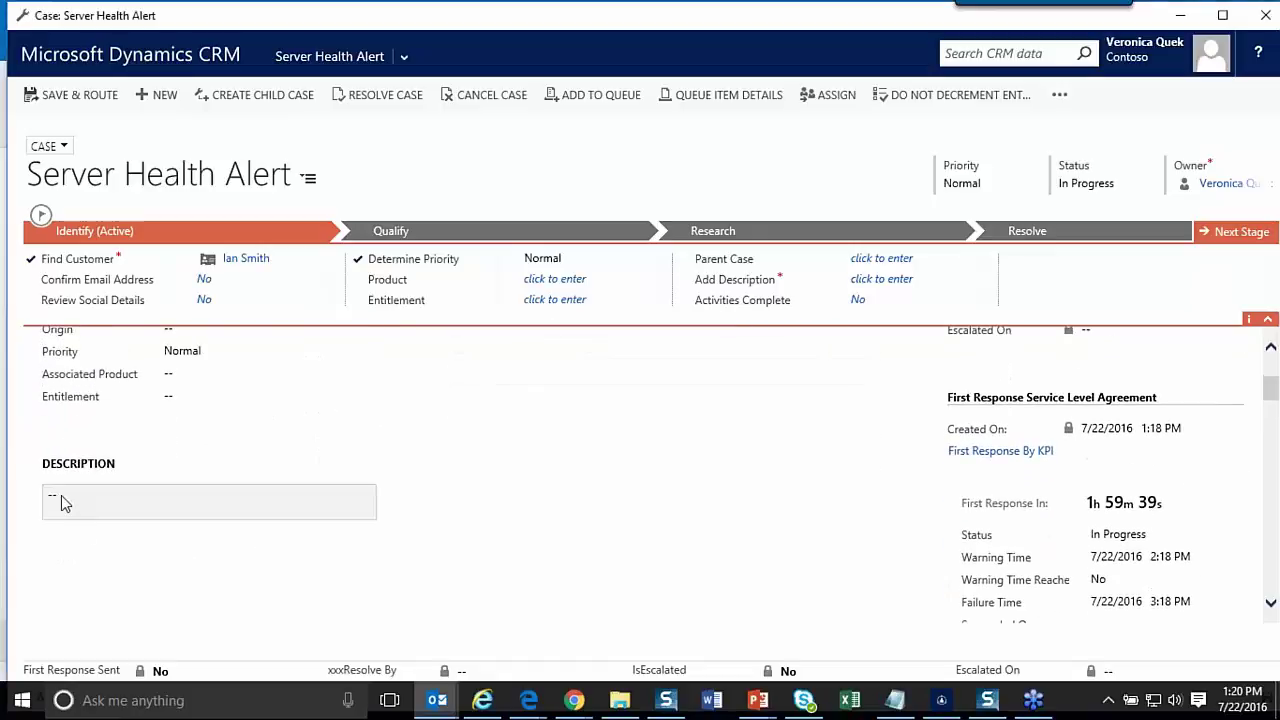
{"action": "left_click", "coordinate": [60, 496]}
{"action": "type", "text": "Server dc01 health status: poor. Reason: Space on your Symantec Endpoint Protection server is running low. Status reported on Dec 1, 2015 3:33:14 AM."}
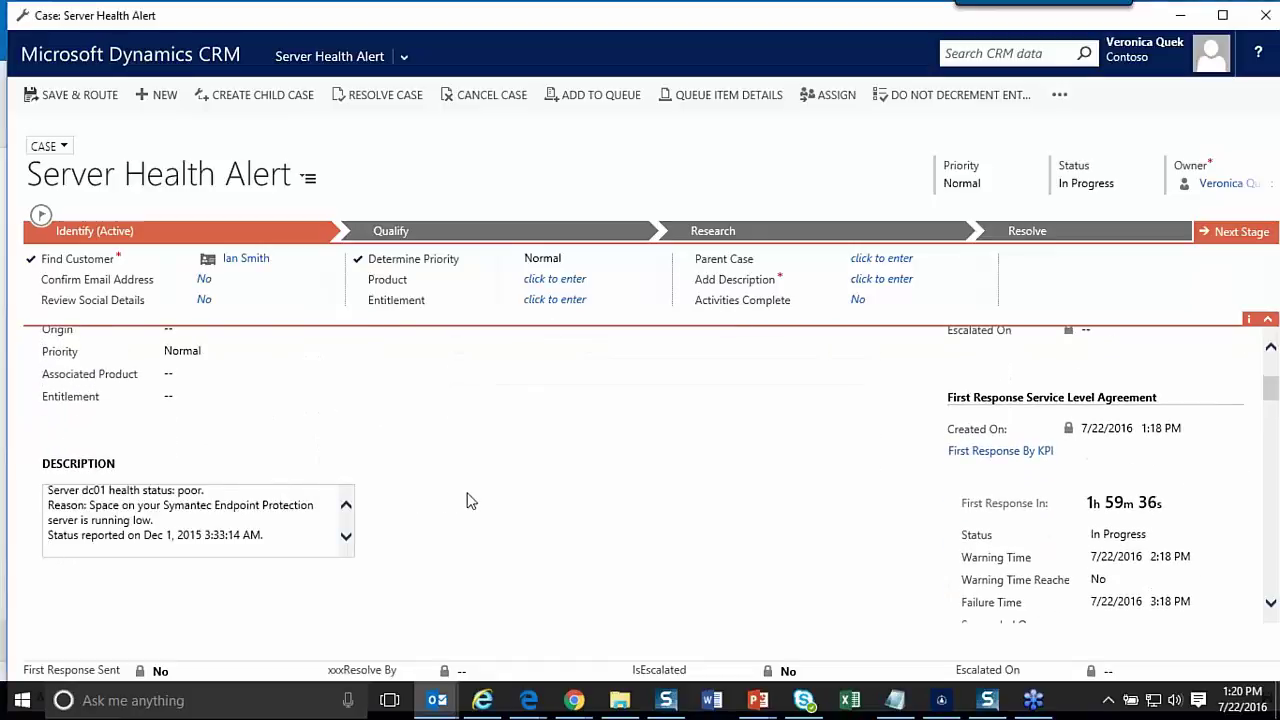
{"action": "key", "text": "BackSpace"}
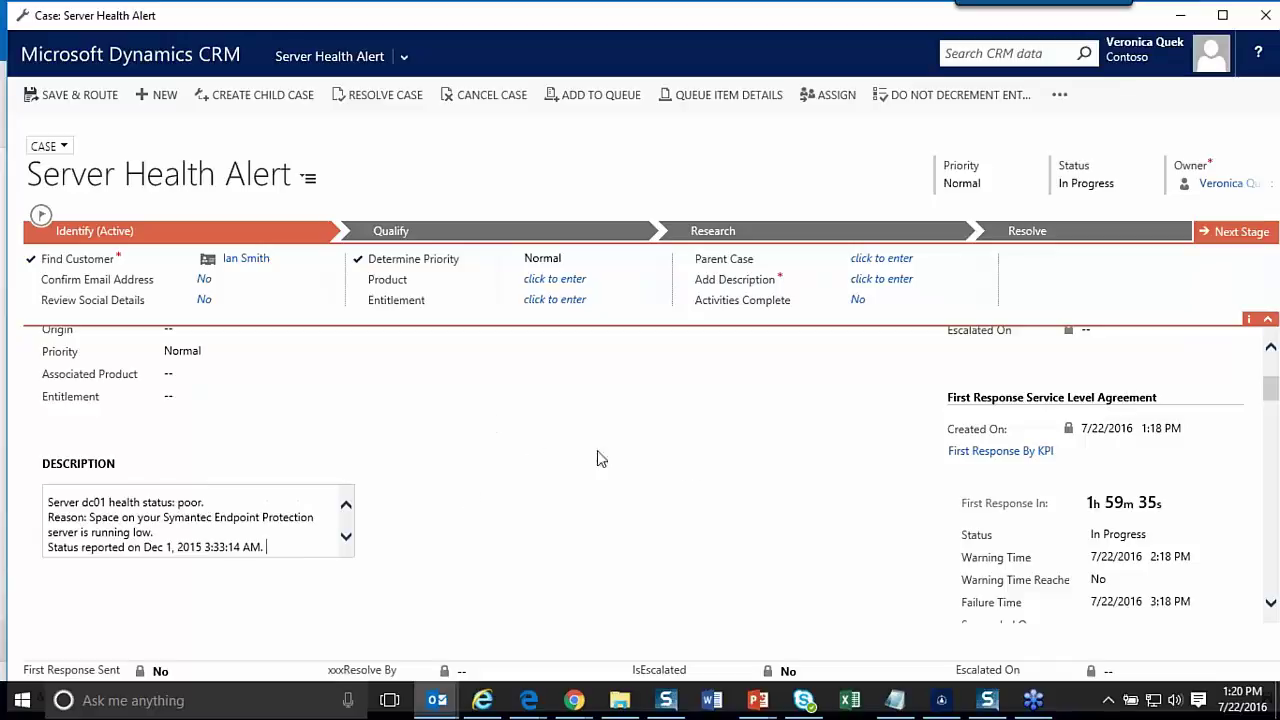
{"action": "scroll", "coordinate": [655, 528], "scroll_direction": "up", "scroll_amount": 4}
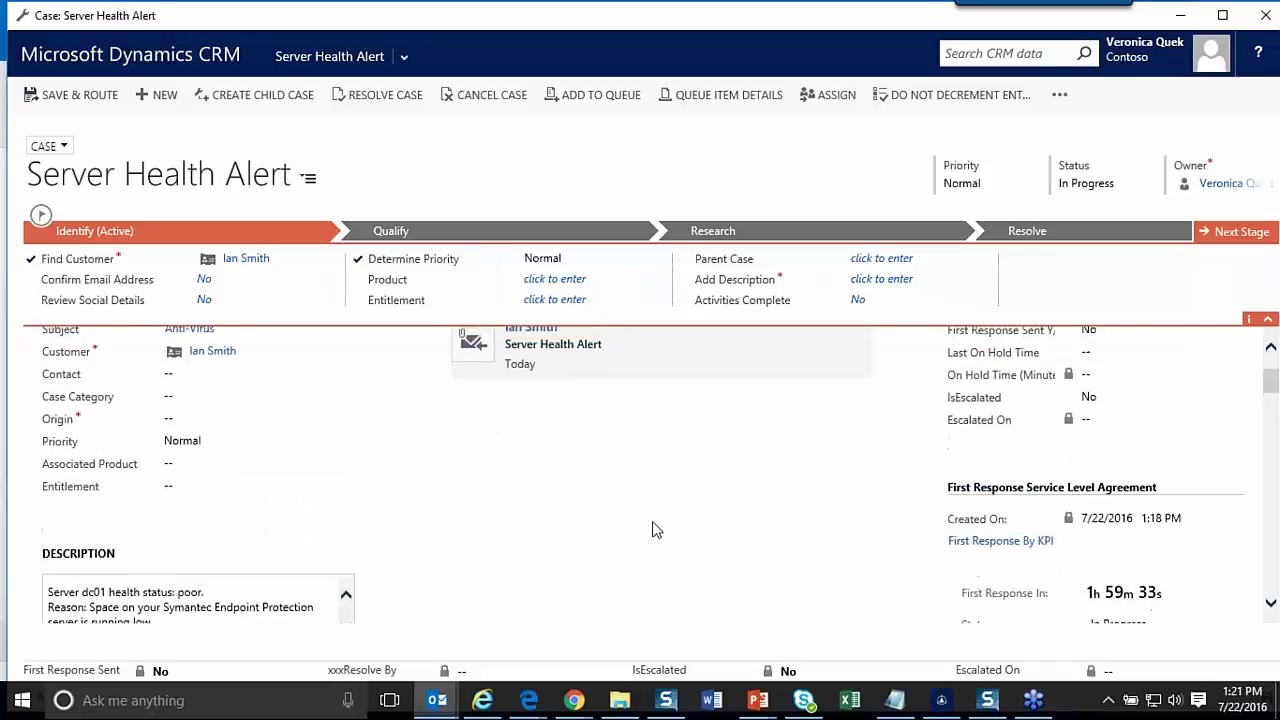
{"action": "scroll", "coordinate": [655, 528], "scroll_direction": "up", "scroll_amount": 1}
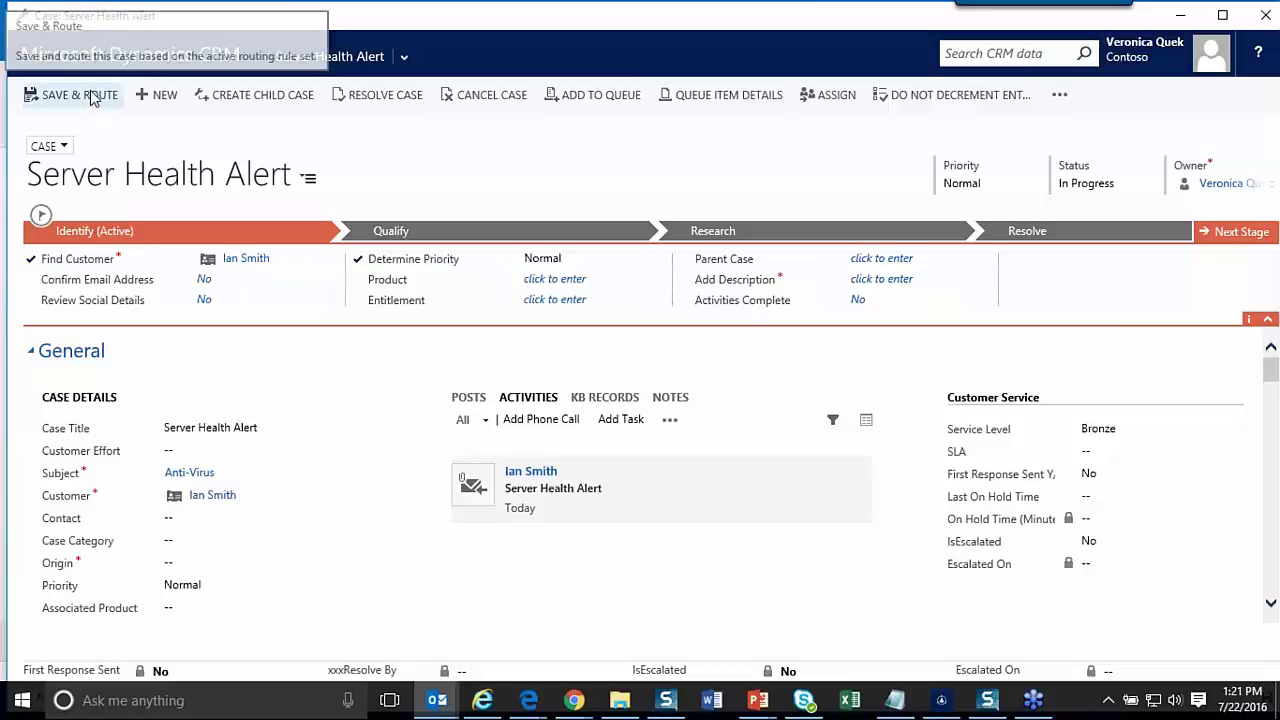
Set the case Origin to Email-Outlook, then save and route it, dismissing the no-active-rule notice.
{"action": "left_click", "coordinate": [90, 90]}
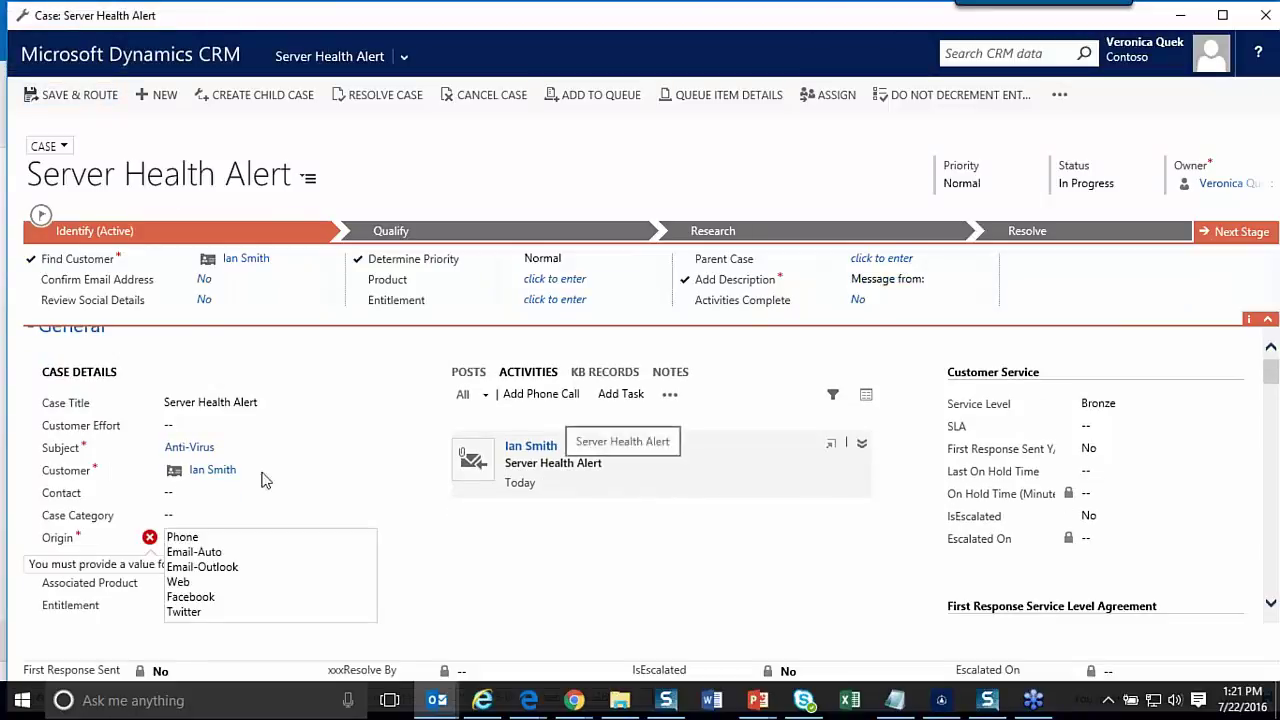
{"action": "left_click", "coordinate": [216, 567]}
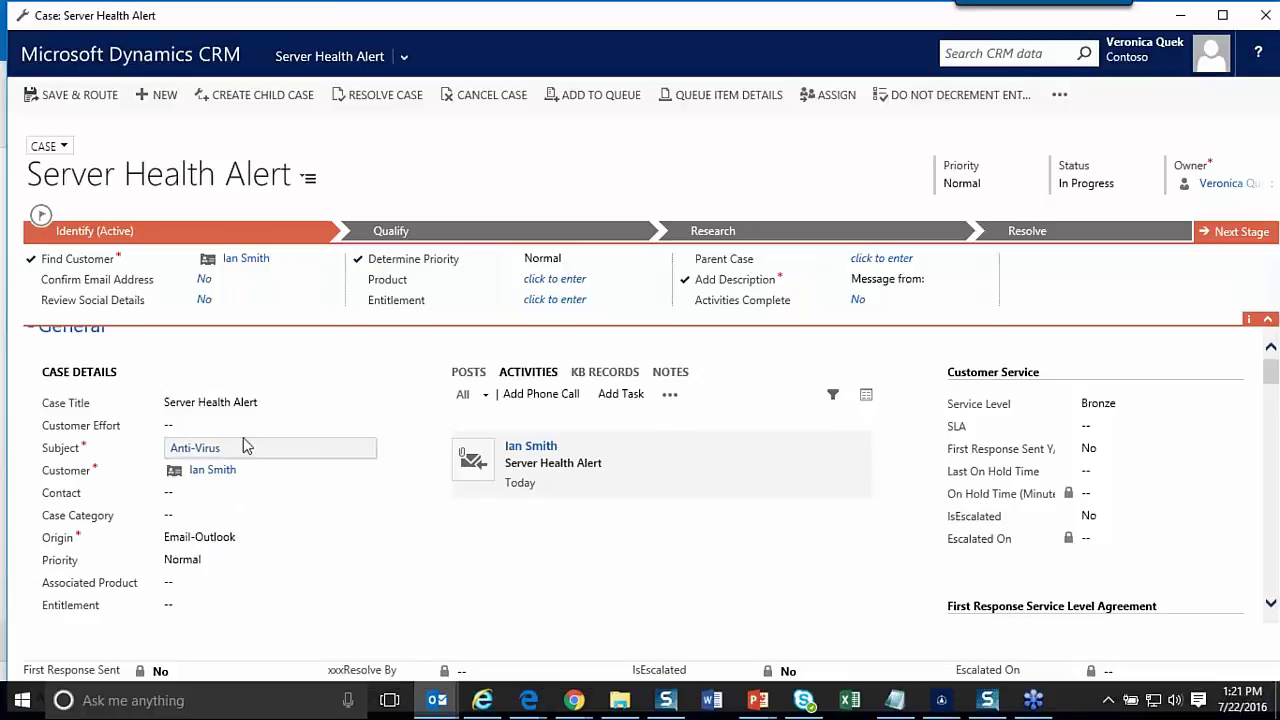
{"action": "left_click", "coordinate": [92, 102]}
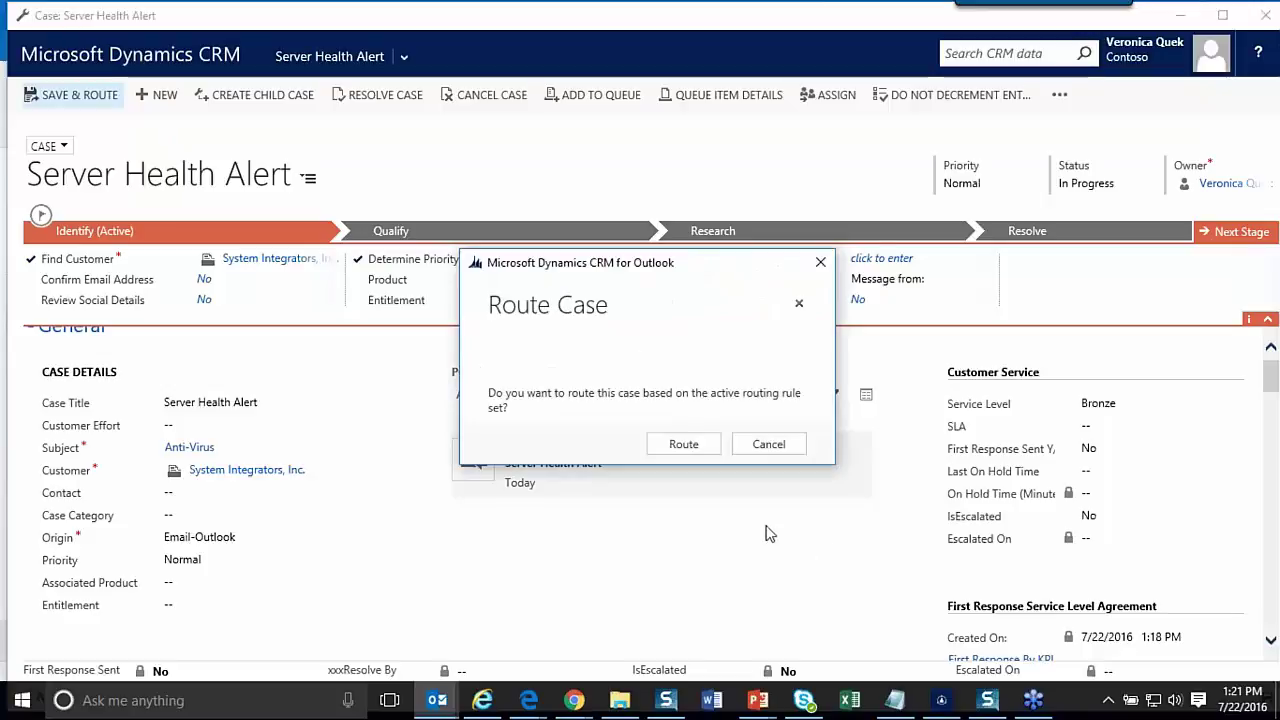
{"action": "left_click", "coordinate": [684, 446]}
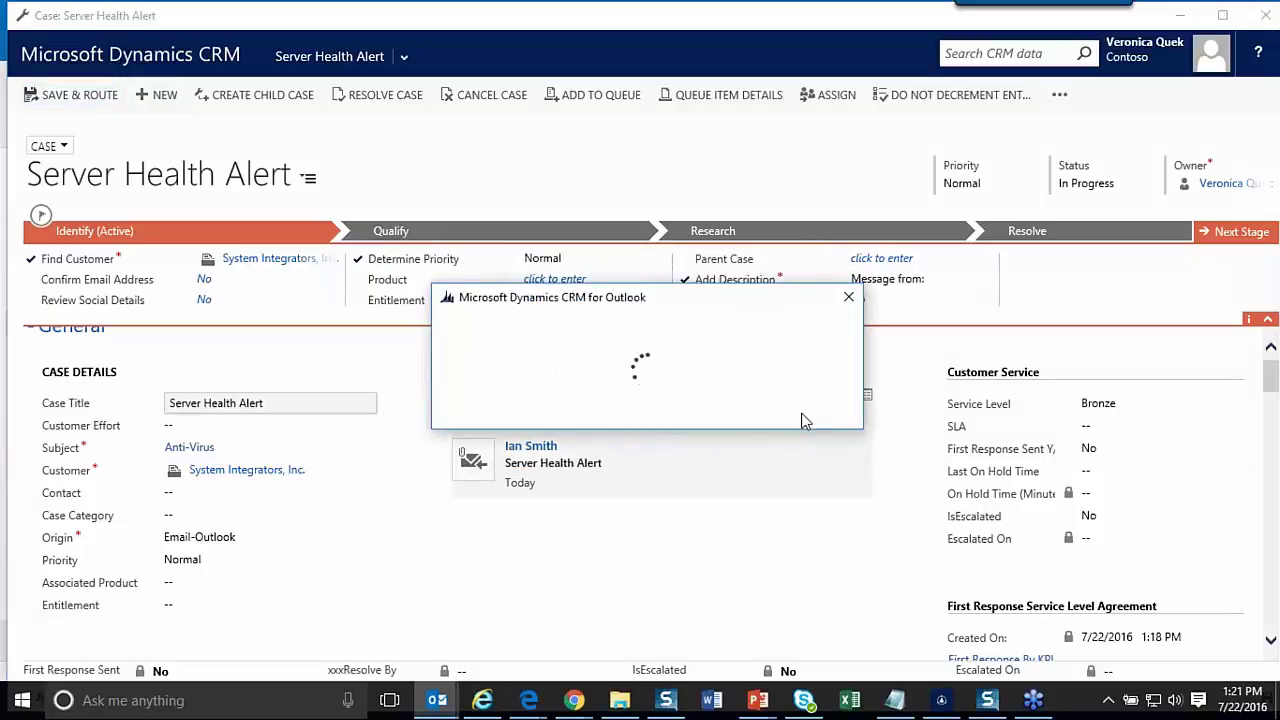
{"action": "left_click", "coordinate": [848, 297]}
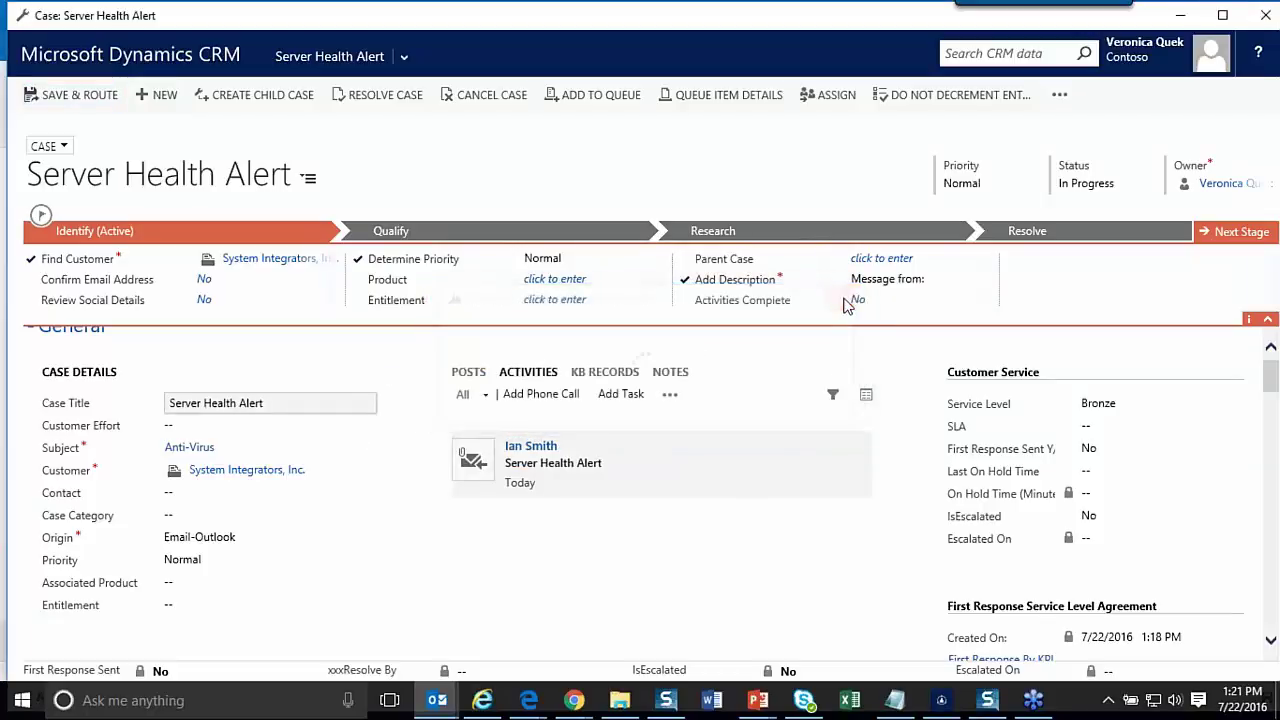
Close the case window and clear the text selection in the Outlook email.
{"action": "left_click", "coordinate": [1265, 15]}
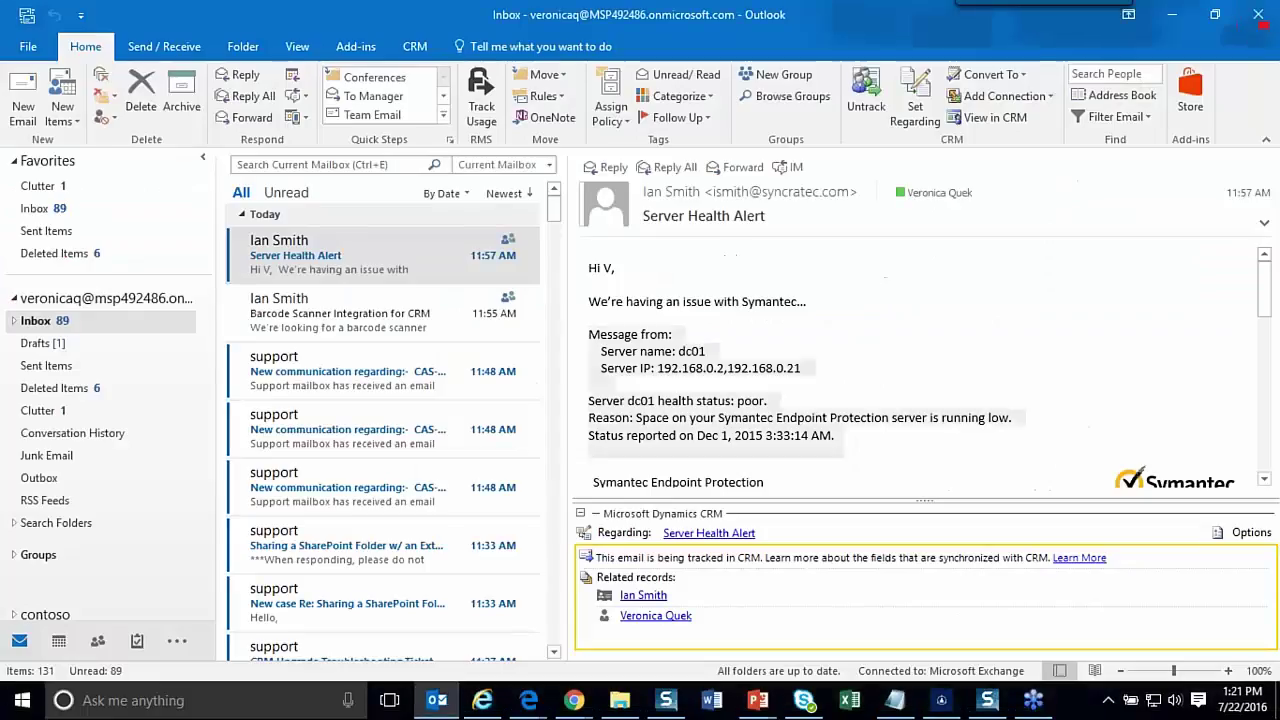
{"action": "left_click", "coordinate": [850, 477]}
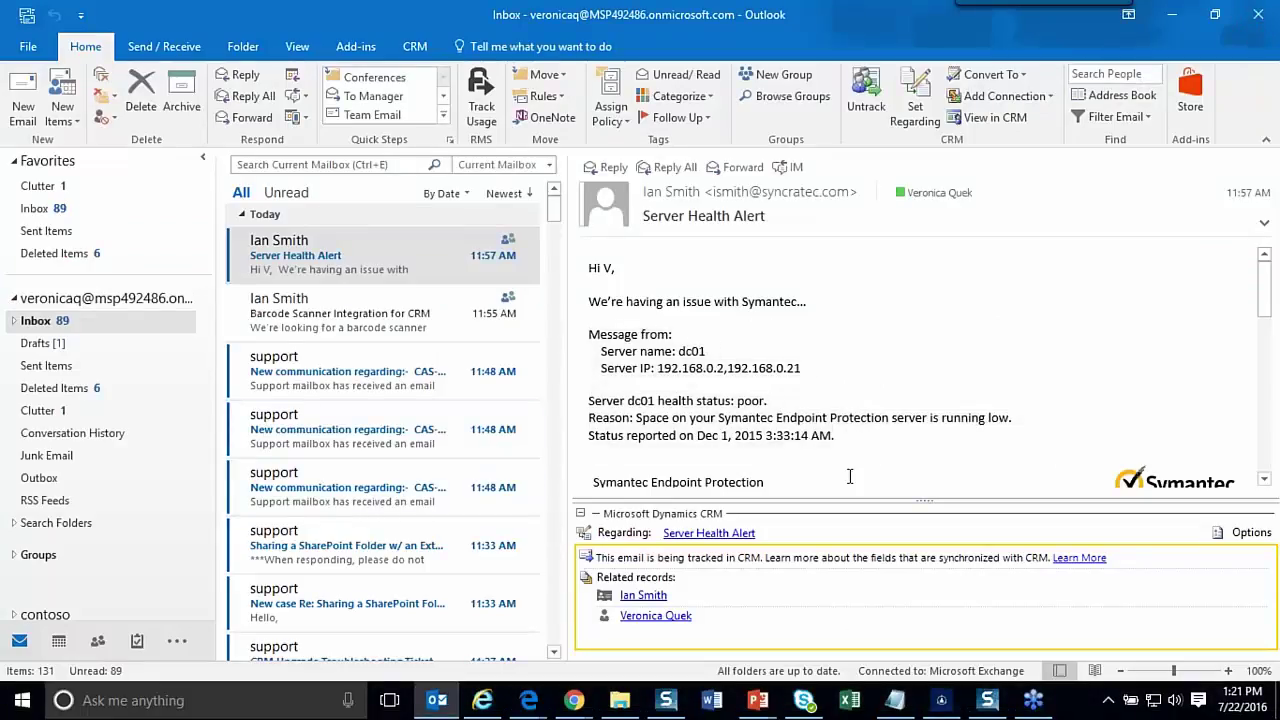
{"action": "mouse_move", "coordinate": [584, 708]}
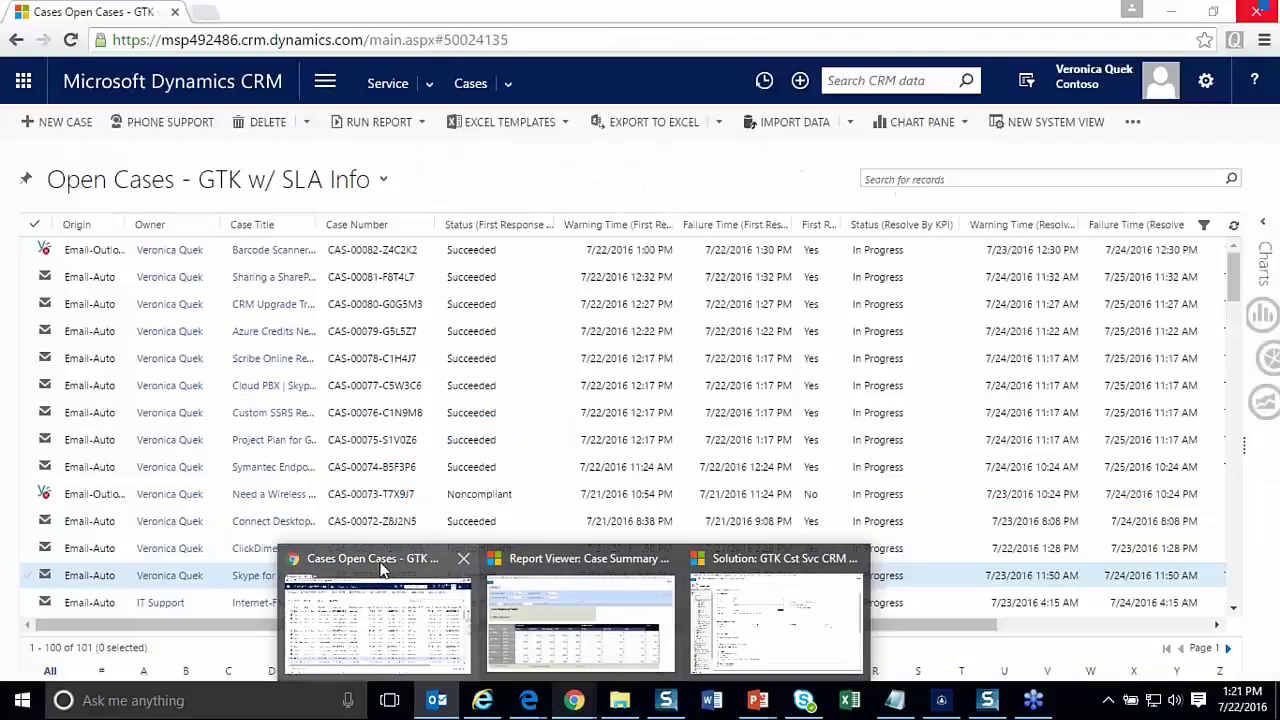
Refresh the open cases list in Chrome so CAS-00083 appears, and open the Server Health Alert case.
{"action": "left_click", "coordinate": [380, 568]}
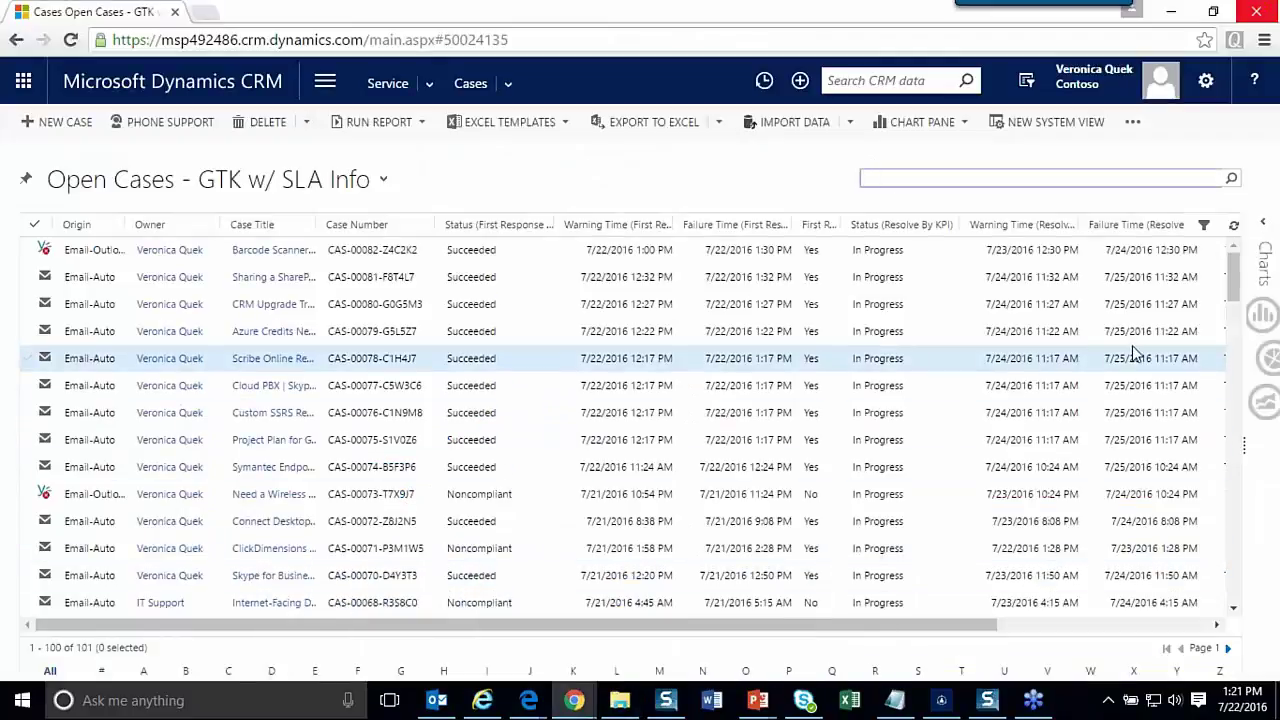
{"action": "left_click", "coordinate": [1234, 226]}
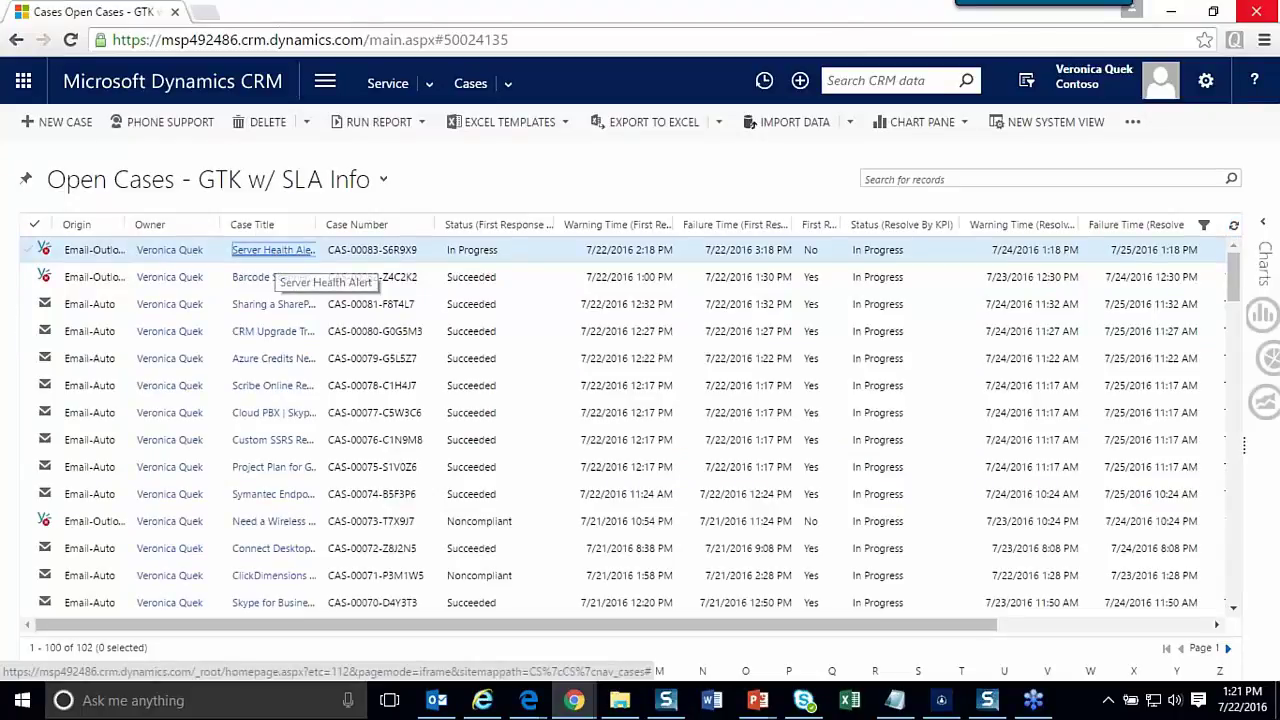
{"action": "left_click", "coordinate": [272, 250]}
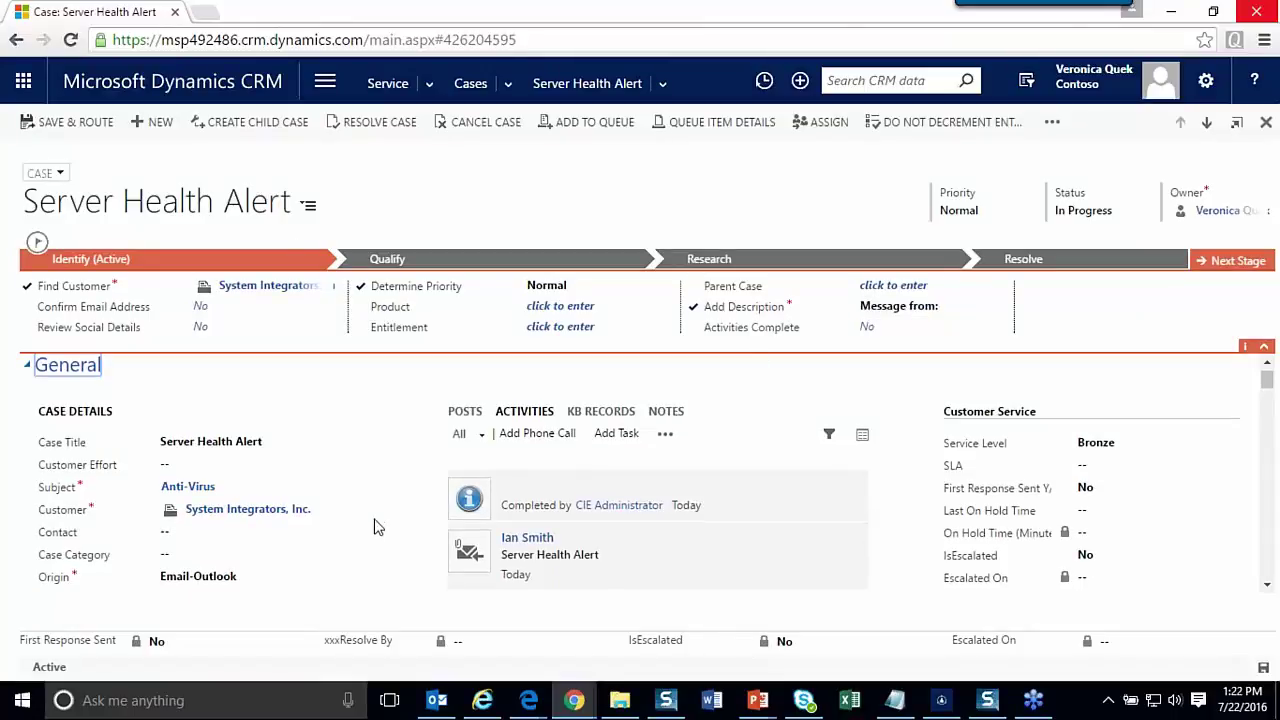
Check the running First Response and Resolution SLA timers on the case form.
{"action": "scroll", "coordinate": [378, 527], "scroll_direction": "down", "scroll_amount": 1}
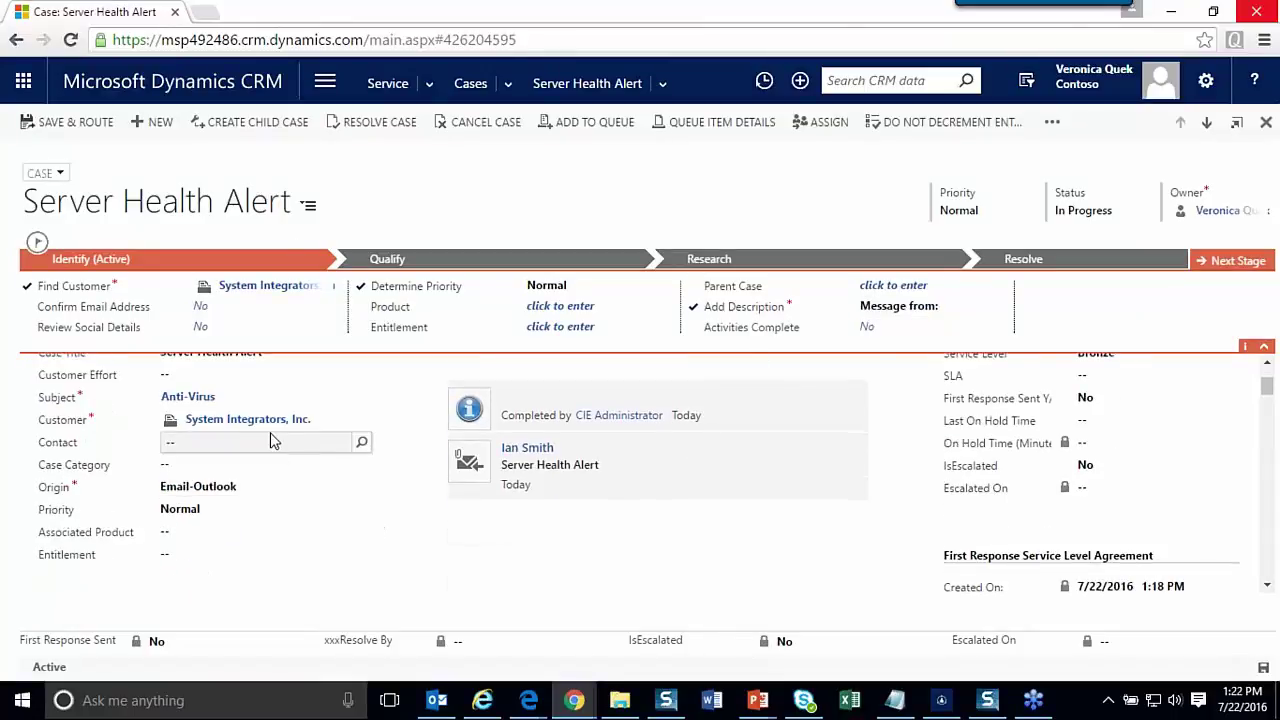
{"action": "scroll", "coordinate": [391, 498], "scroll_direction": "up", "scroll_amount": 1}
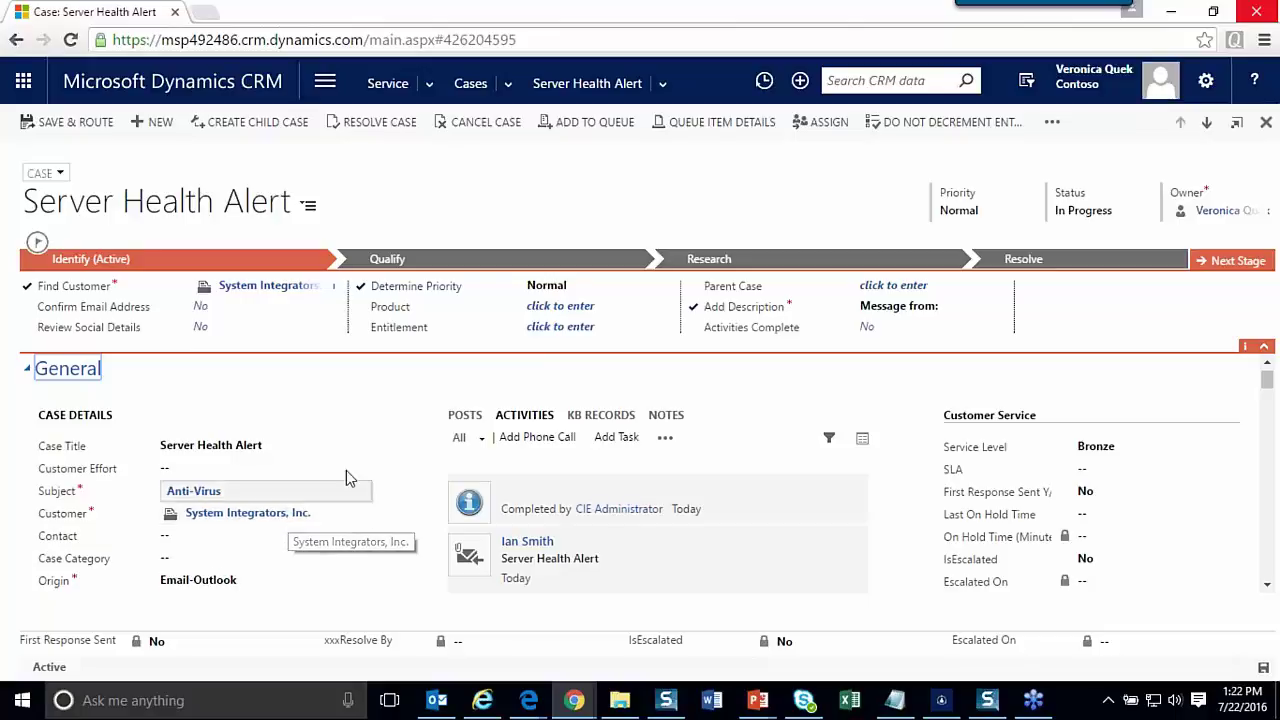
{"action": "scroll", "coordinate": [398, 498], "scroll_direction": "down", "scroll_amount": 1}
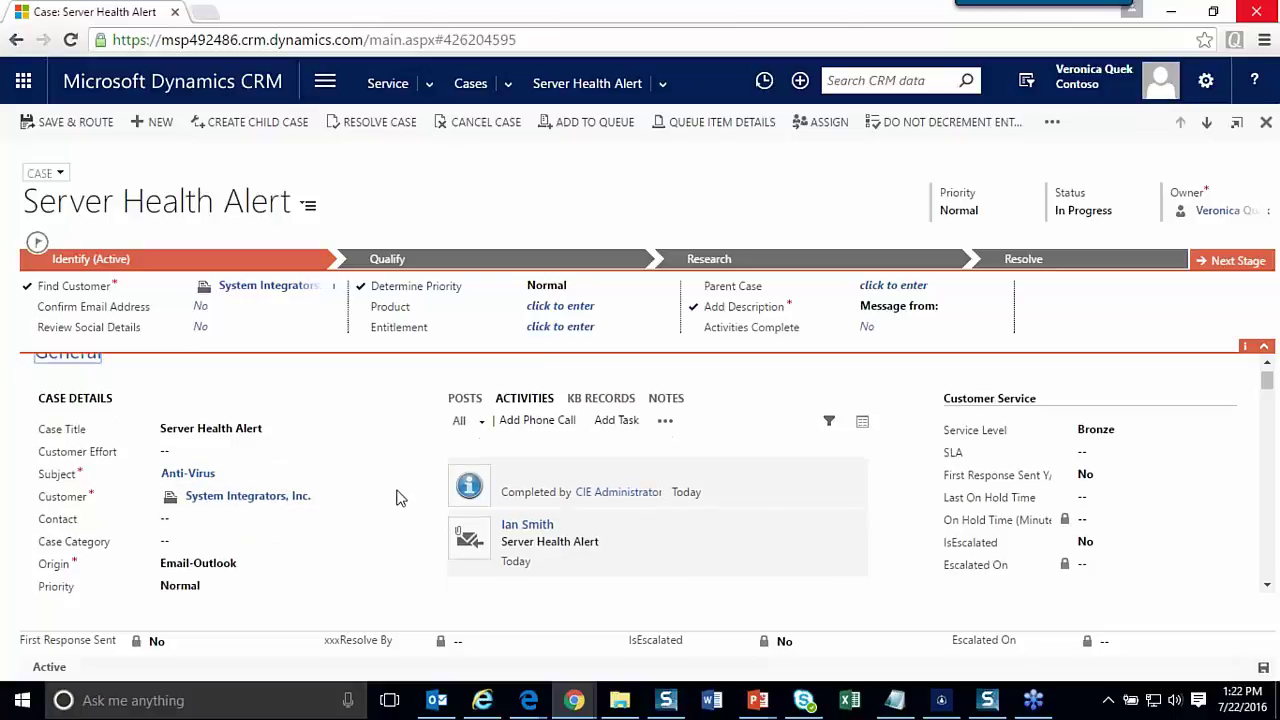
{"action": "scroll", "coordinate": [398, 498], "scroll_direction": "down", "scroll_amount": 2}
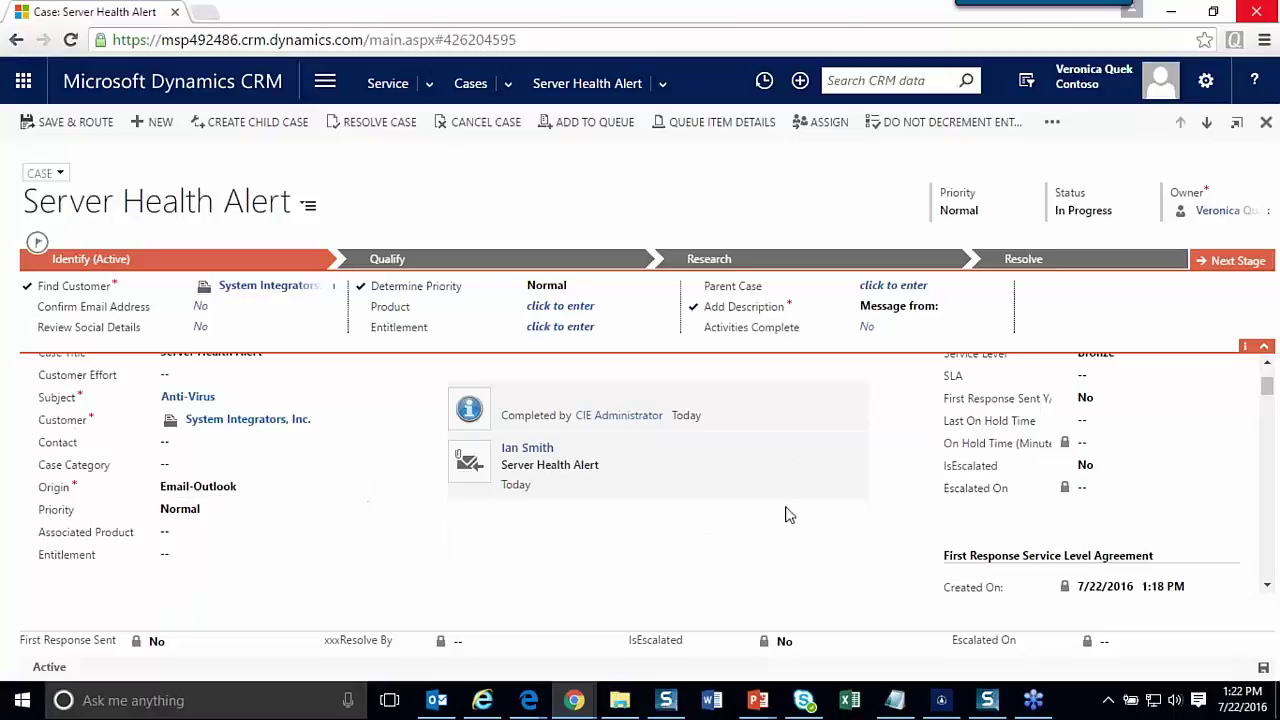
{"action": "scroll", "coordinate": [880, 512], "scroll_direction": "up", "scroll_amount": 3}
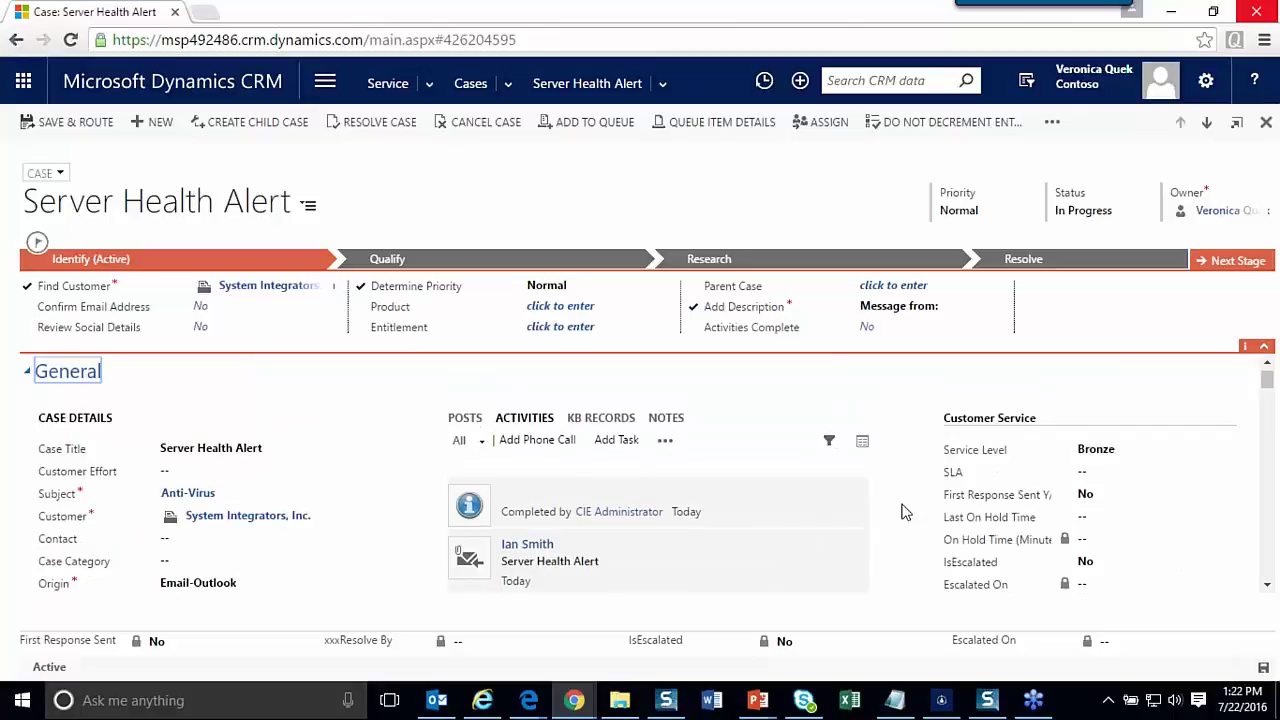
{"action": "scroll", "coordinate": [903, 512], "scroll_direction": "down", "scroll_amount": 2}
{"action": "scroll", "coordinate": [905, 518], "scroll_direction": "up", "scroll_amount": 2}
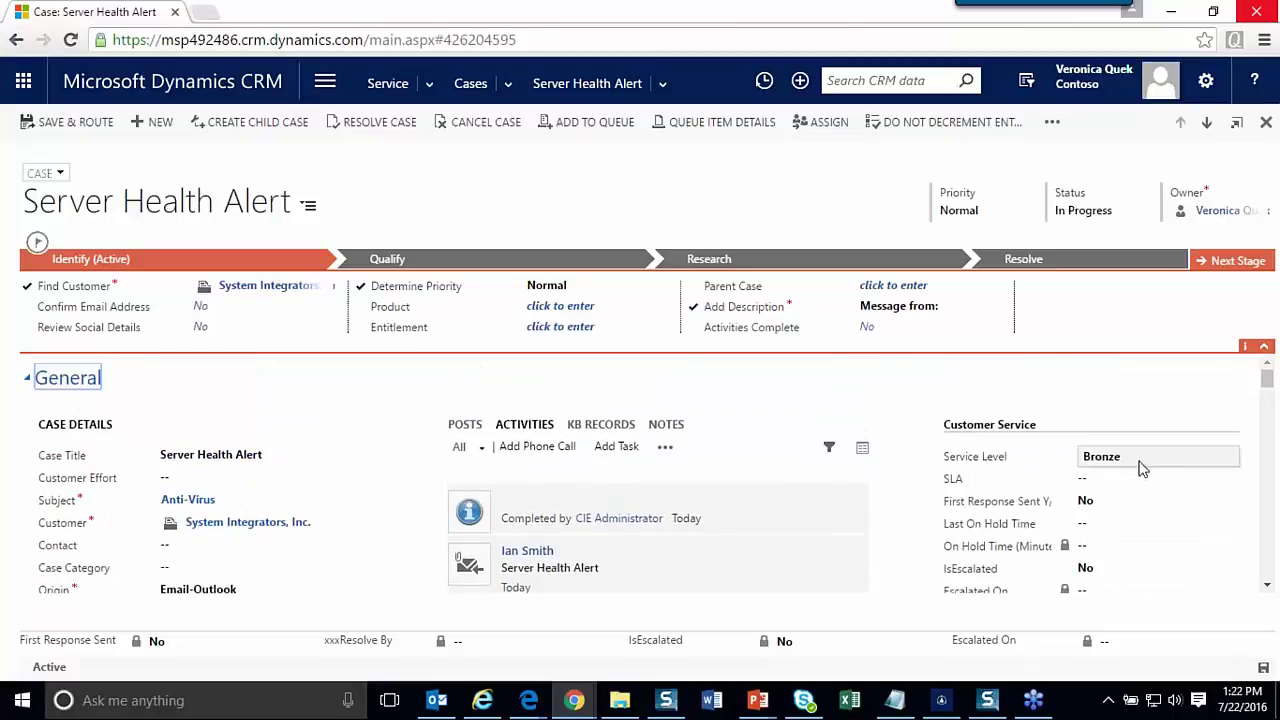
{"action": "scroll", "coordinate": [911, 512], "scroll_direction": "down", "scroll_amount": 2}
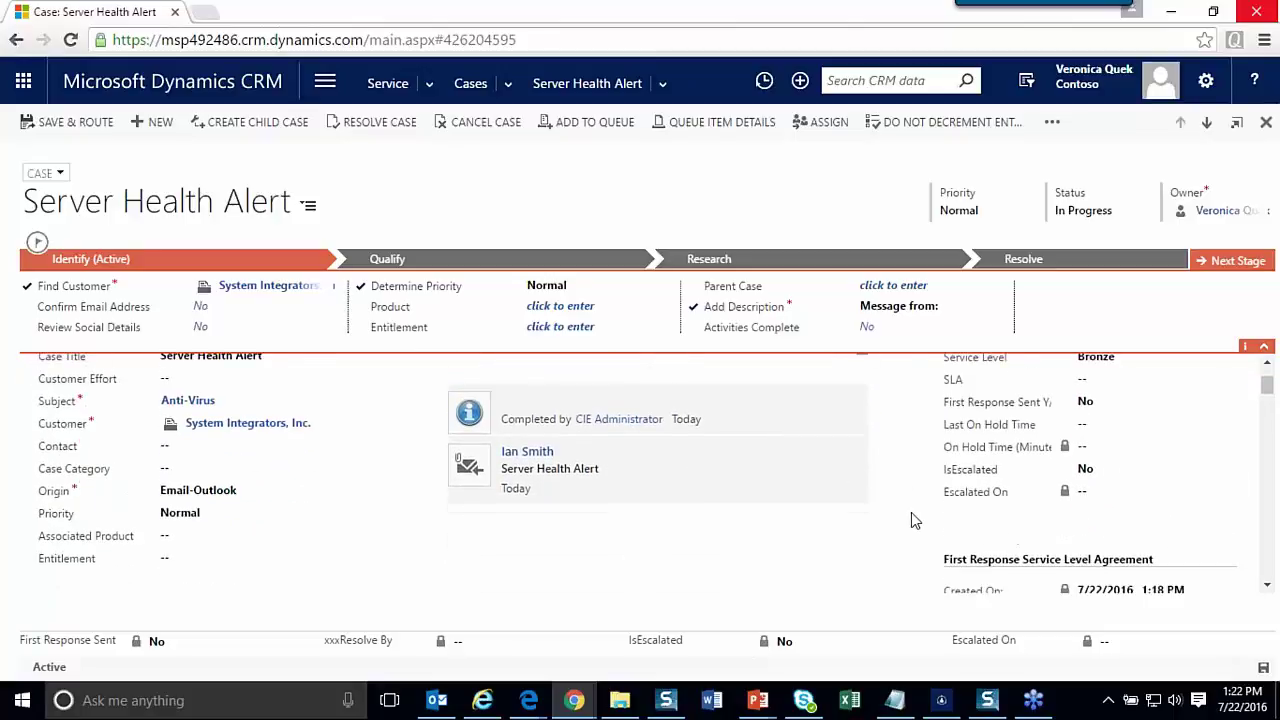
{"action": "scroll", "coordinate": [911, 514], "scroll_direction": "down", "scroll_amount": 4}
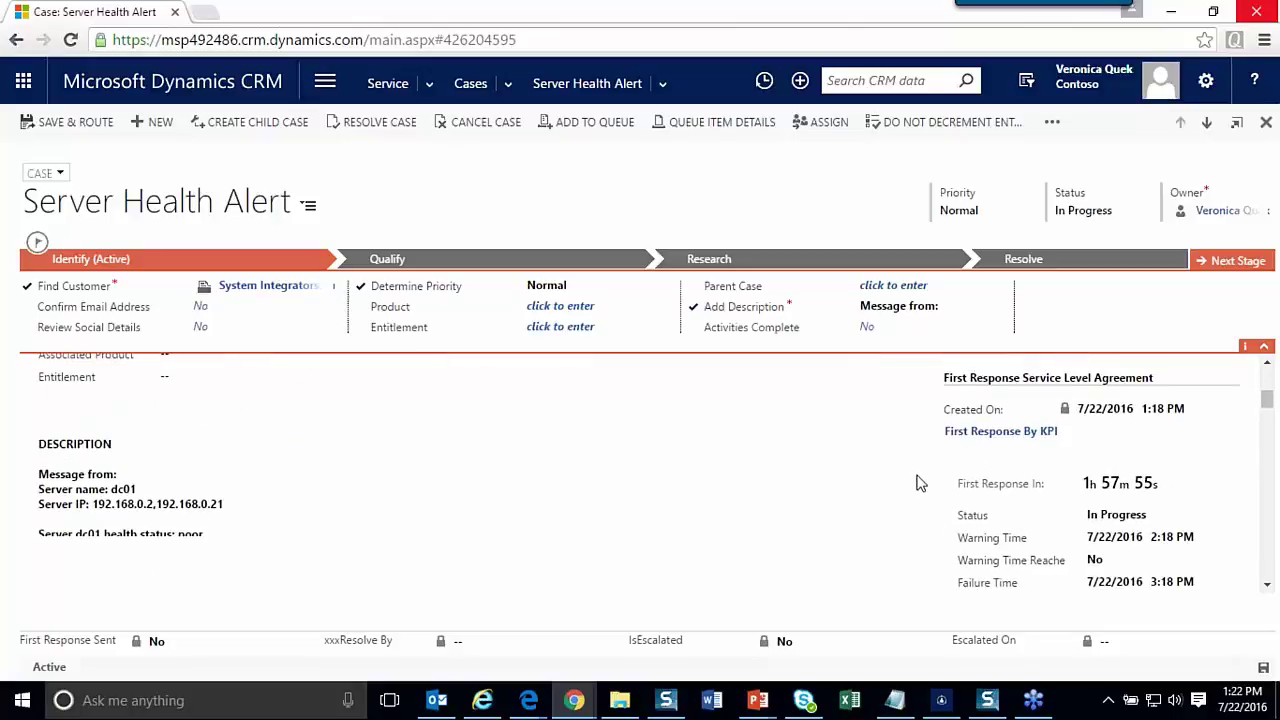
{"action": "scroll", "coordinate": [916, 482], "scroll_direction": "down", "scroll_amount": 1}
{"action": "scroll", "coordinate": [916, 482], "scroll_direction": "up", "scroll_amount": 1}
{"action": "scroll", "coordinate": [913, 528], "scroll_direction": "down", "scroll_amount": 5}
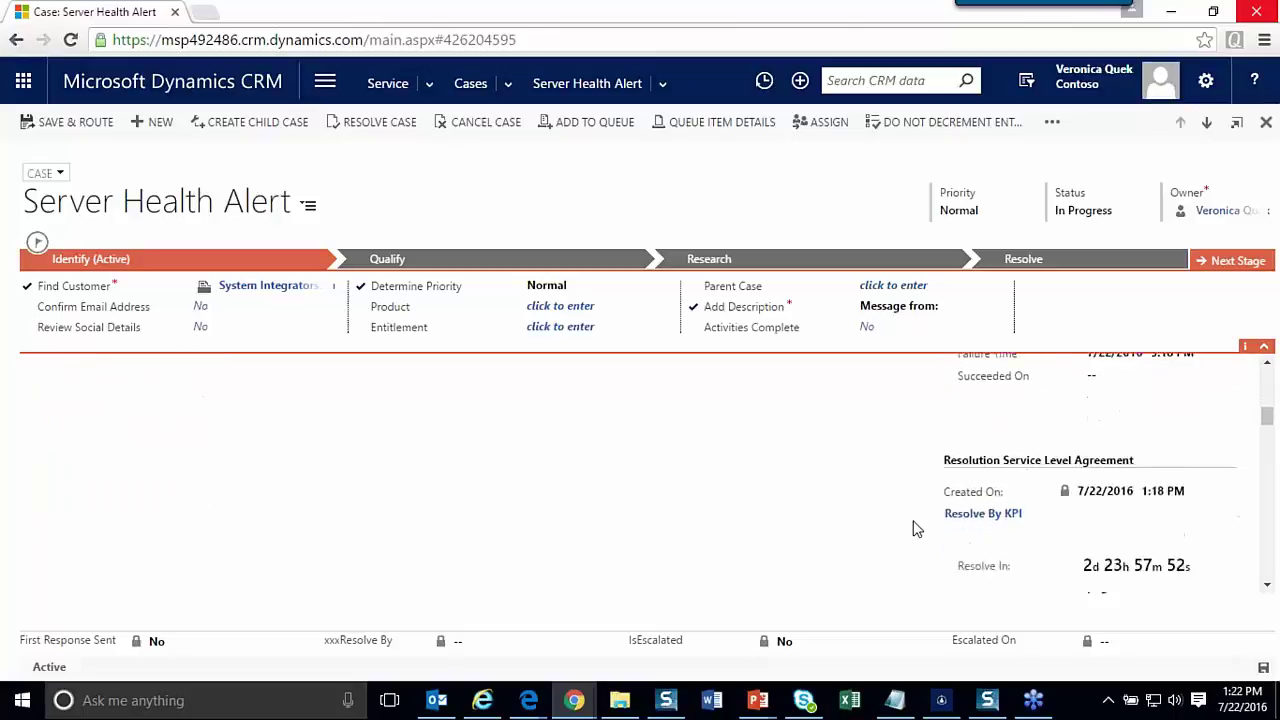
{"action": "scroll", "coordinate": [913, 528], "scroll_direction": "down", "scroll_amount": 1}
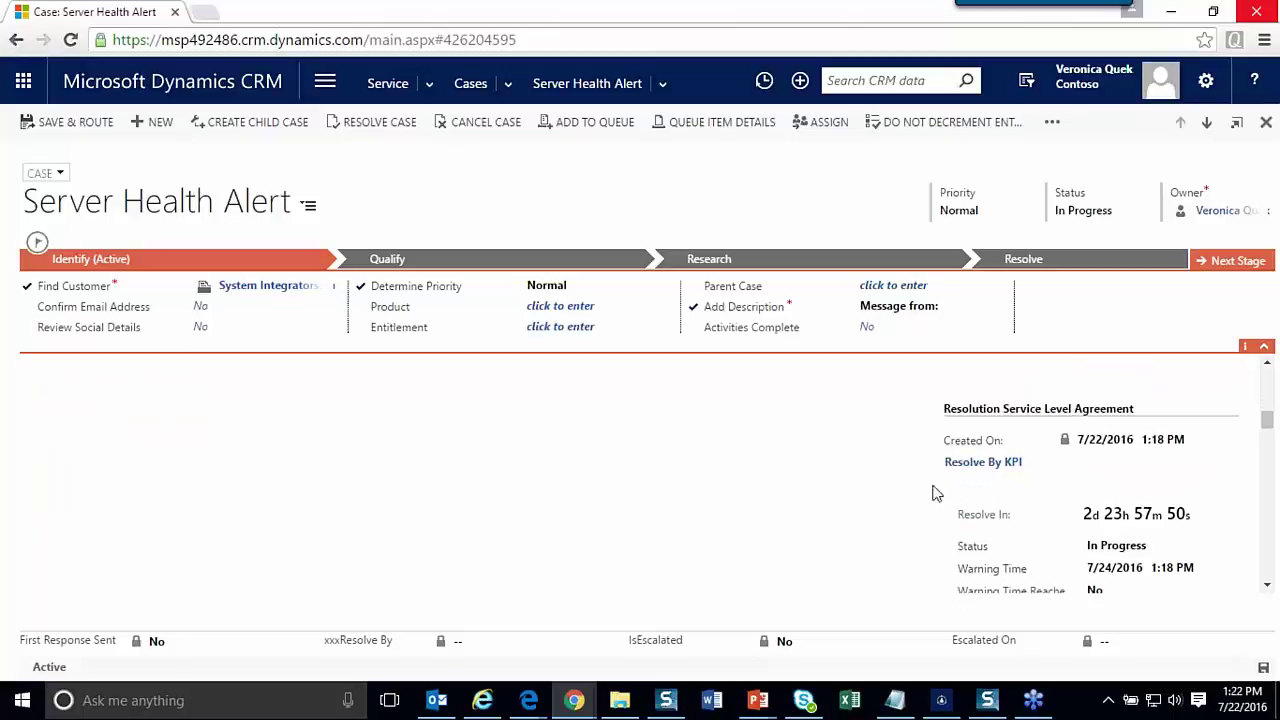
{"action": "scroll", "coordinate": [918, 516], "scroll_direction": "down", "scroll_amount": 1}
Return to the Open Cases - GTK w/ SLA Info list, now showing 102 cases including Server Health Alert.
{"action": "scroll", "coordinate": [918, 516], "scroll_direction": "up", "scroll_amount": 5}
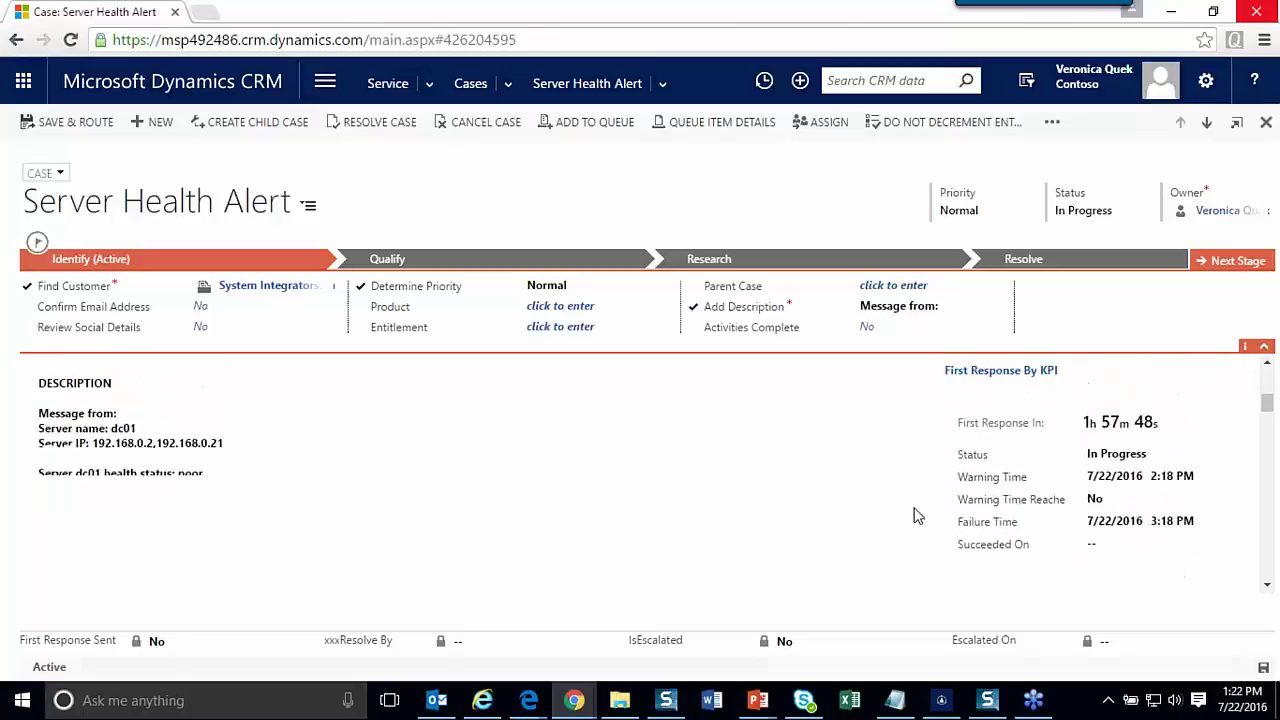
{"action": "scroll", "coordinate": [913, 516], "scroll_direction": "up", "scroll_amount": 1}
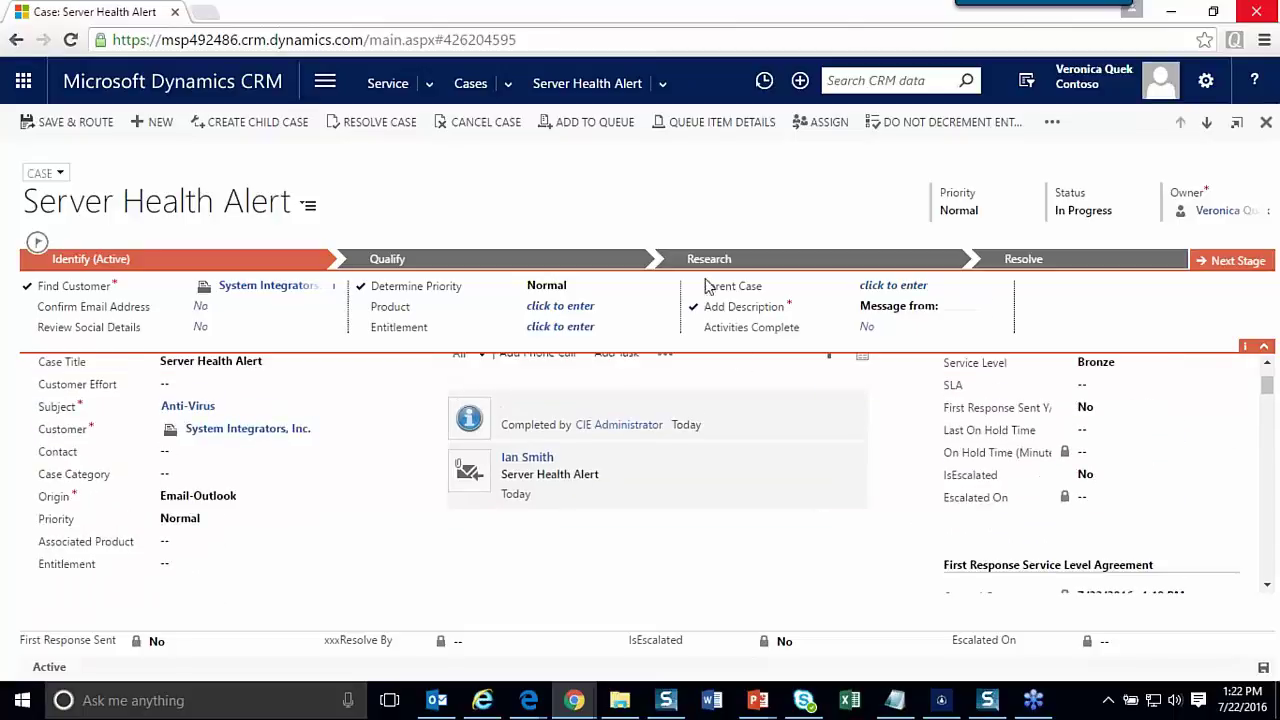
{"action": "left_click", "coordinate": [485, 94]}
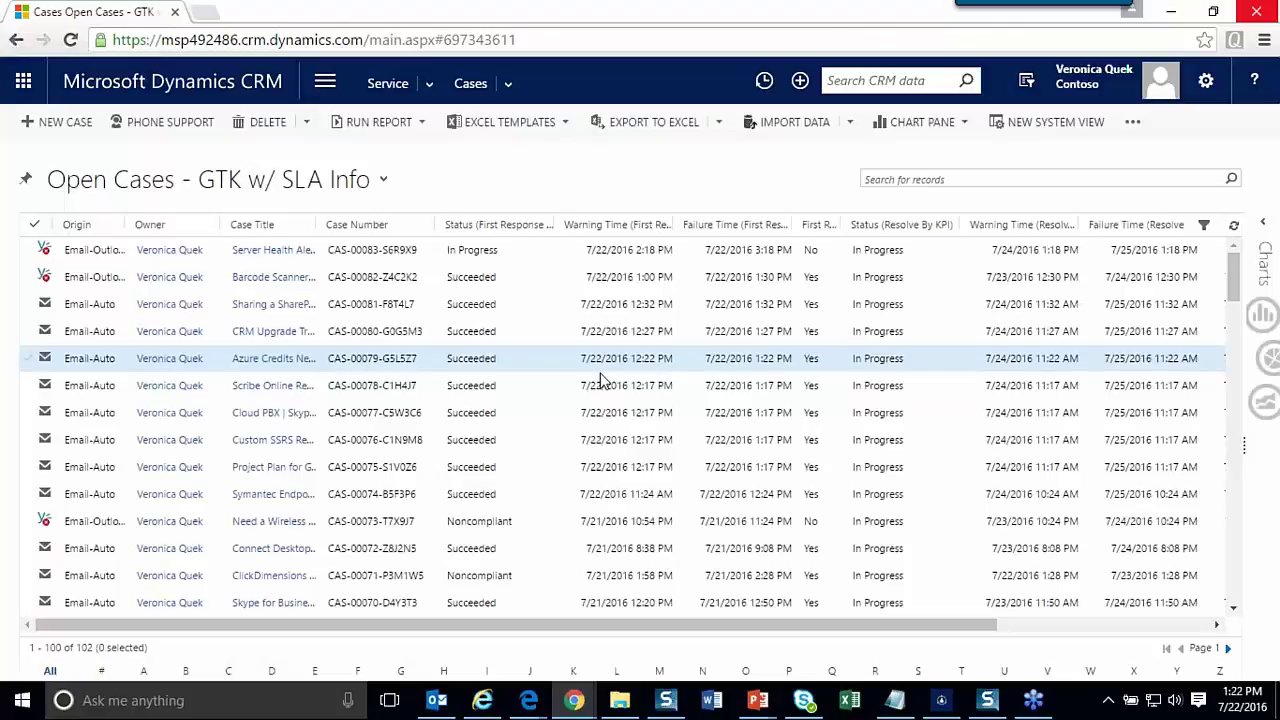
{"action": "mouse_move", "coordinate": [757, 701]}
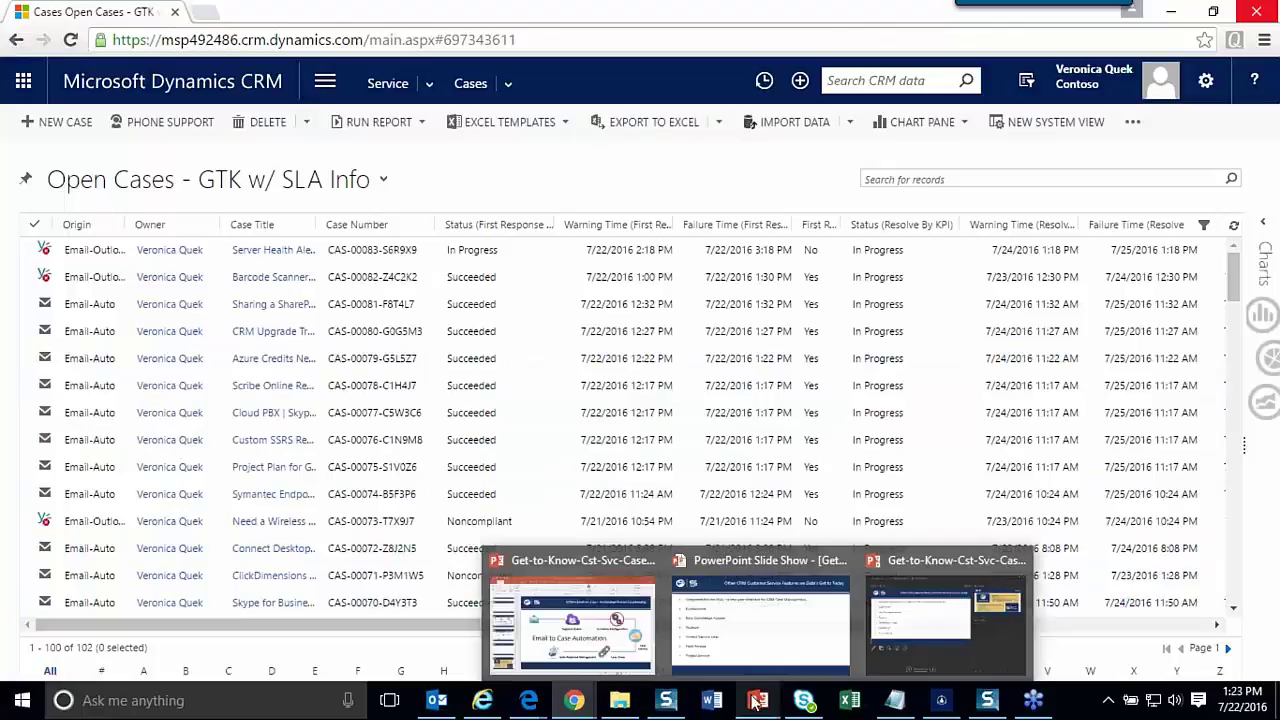
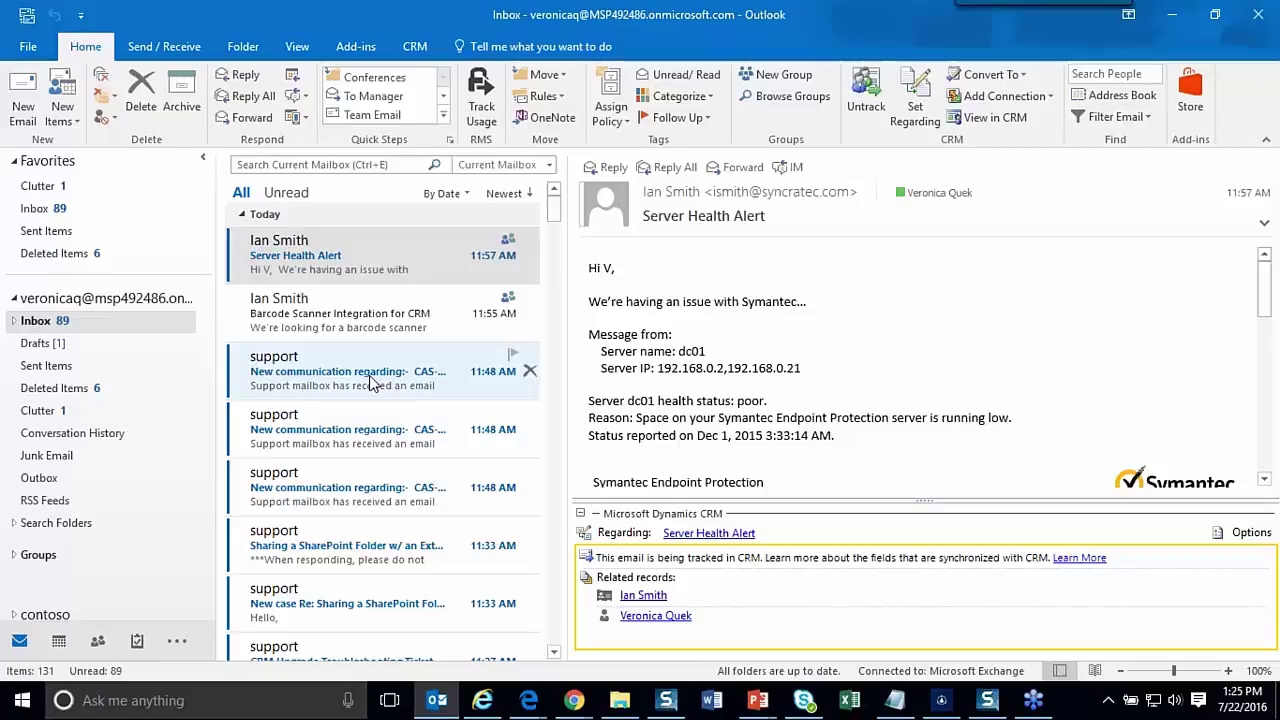
Open the 'Sharing a SharePoint Folder' ticket email in its own window.
{"action": "left_click", "coordinate": [360, 385]}
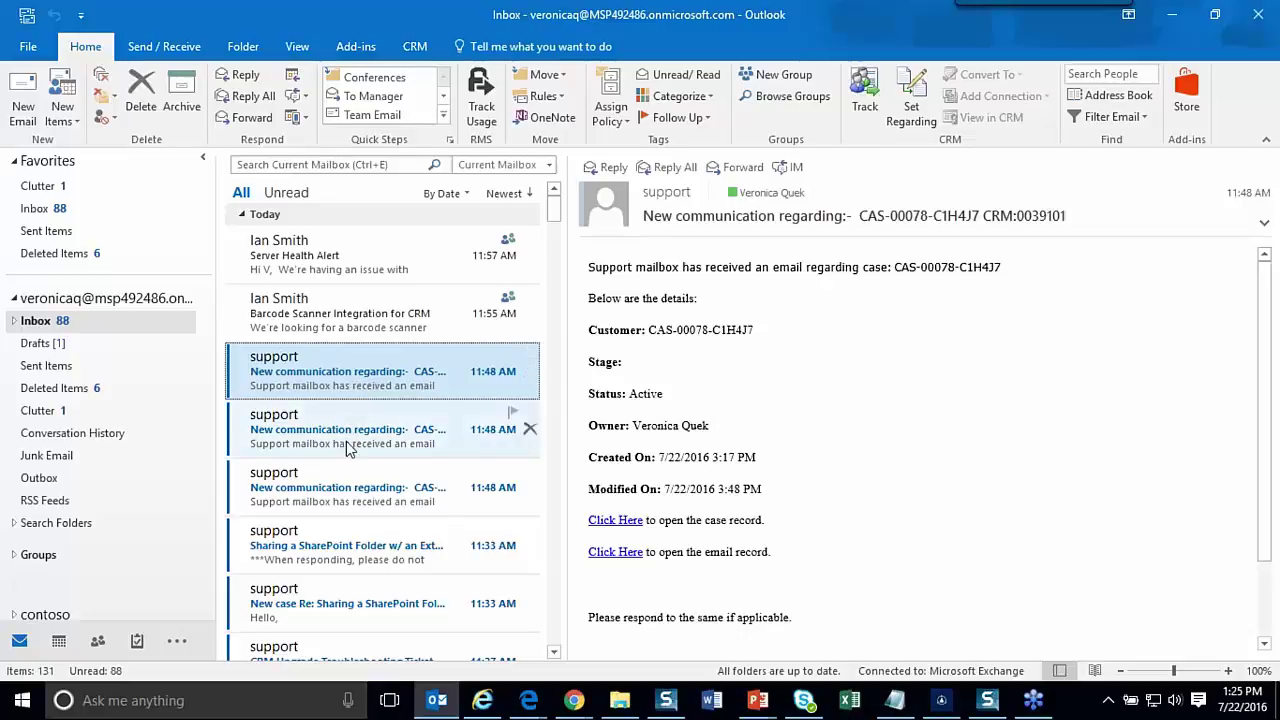
{"action": "left_click", "coordinate": [342, 543]}
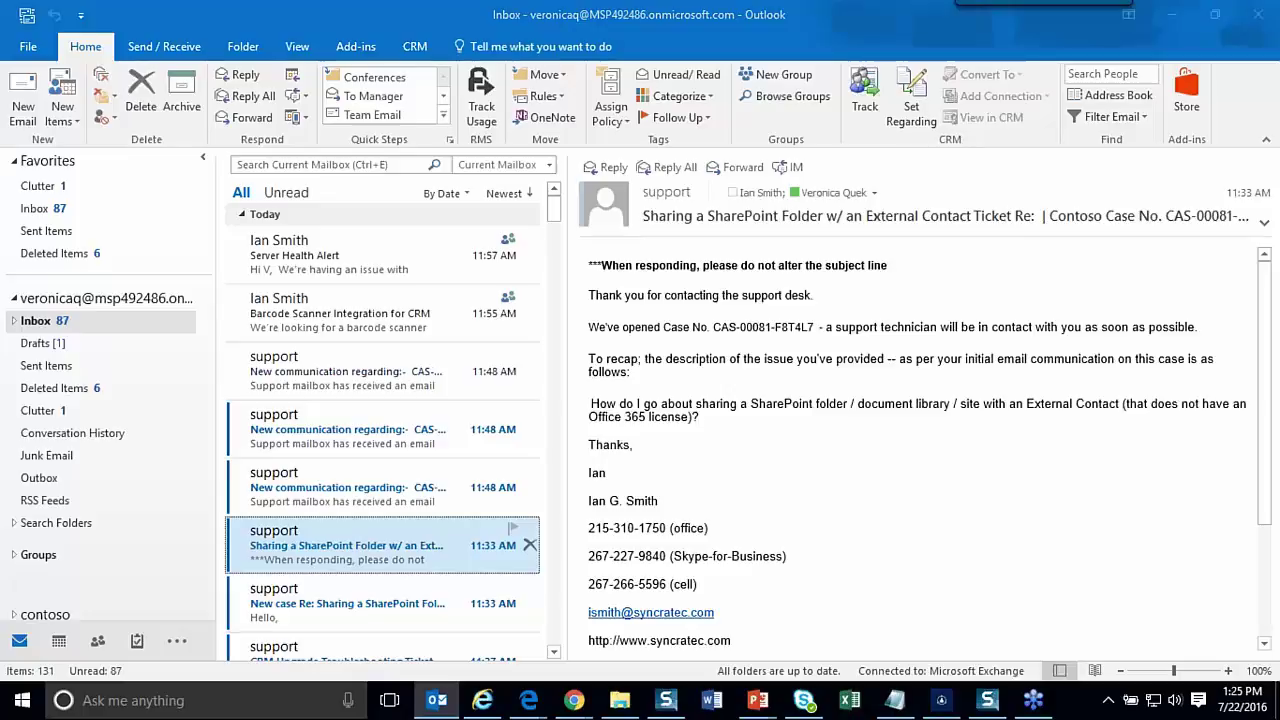
{"action": "key", "text": "Return"}
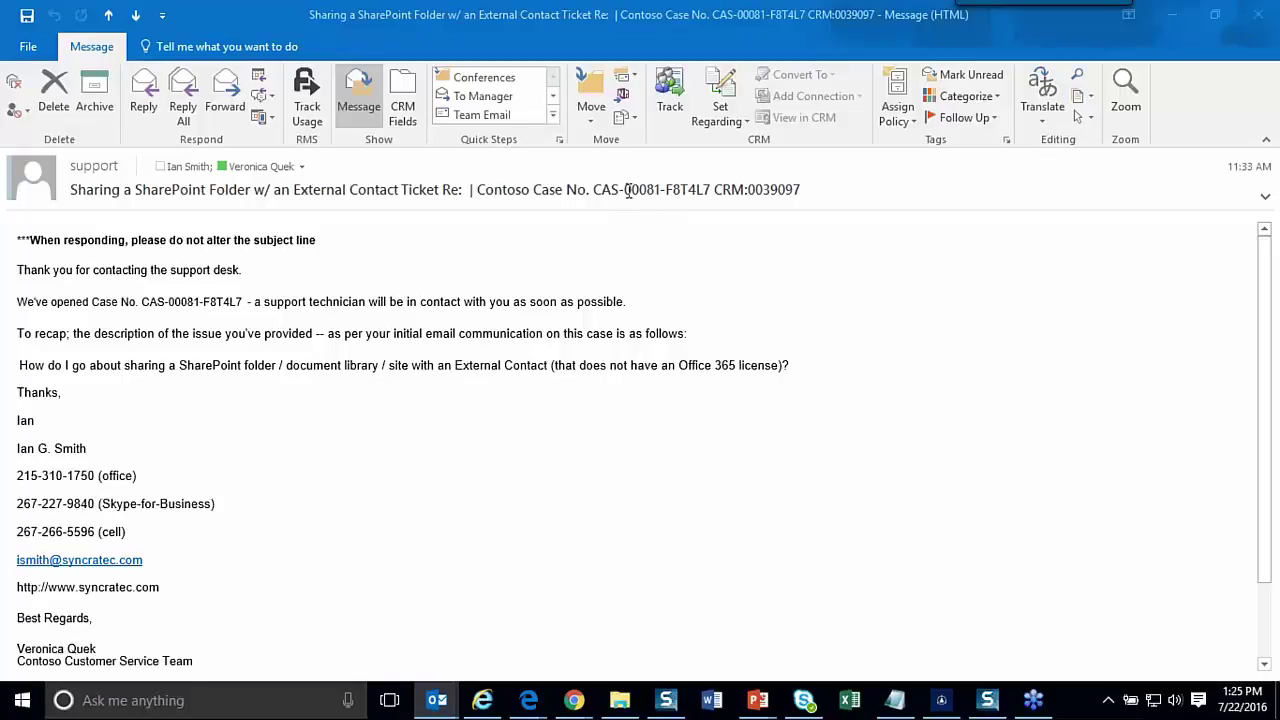
Check the ticket's case number, close it, and select the CAS-00081-F8T4L7 new-case notification.
{"action": "left_click", "coordinate": [810, 190]}
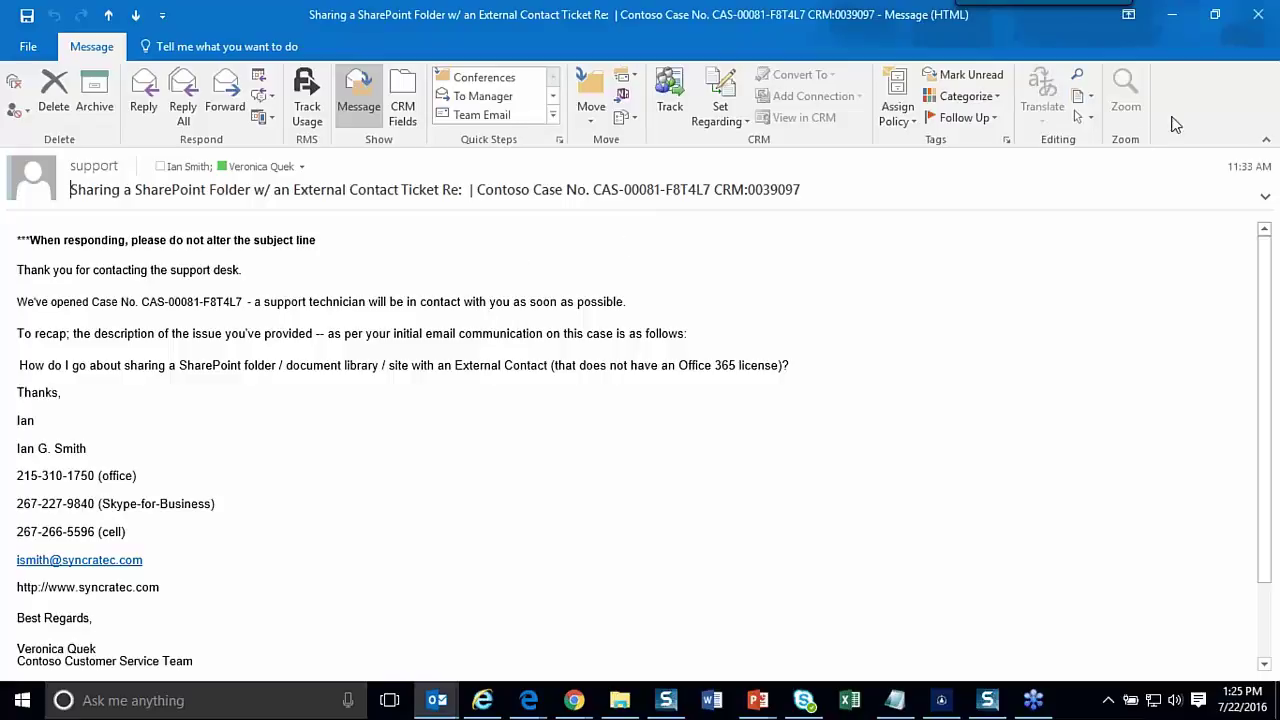
{"action": "left_click", "coordinate": [1259, 15]}
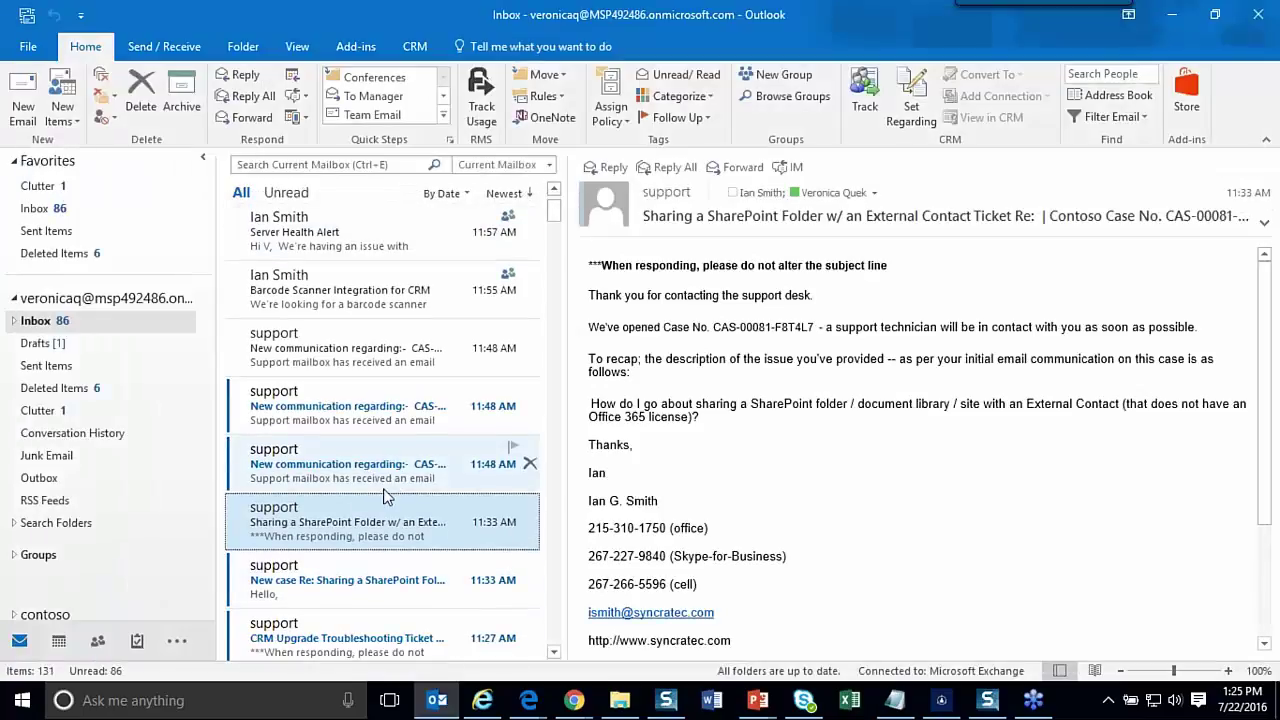
{"action": "left_click", "coordinate": [330, 568]}
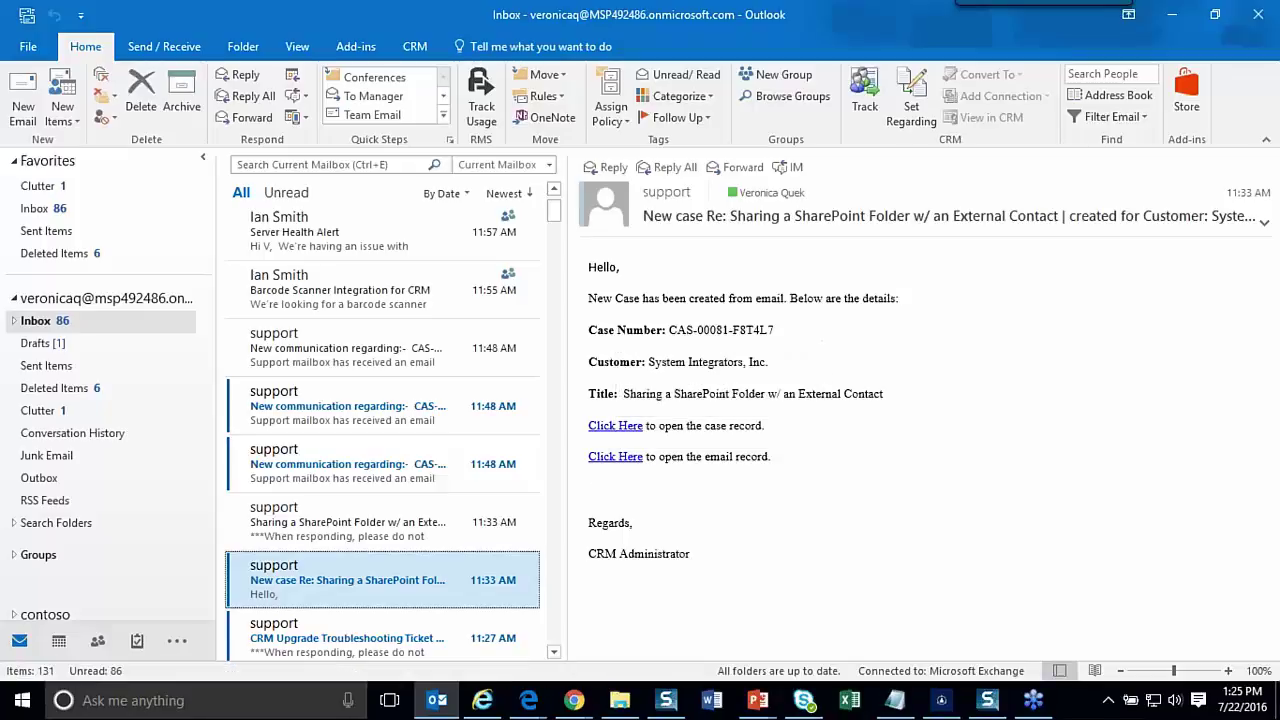
{"action": "mouse_move", "coordinate": [574, 700]}
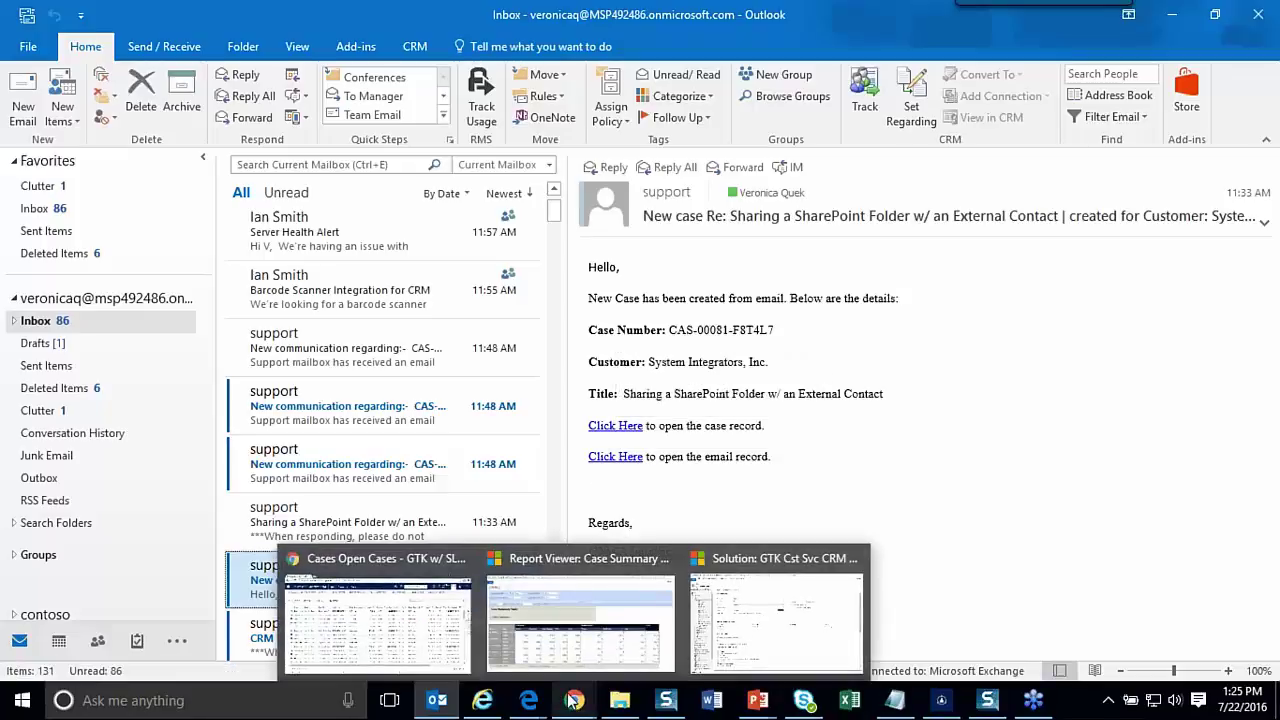
In Open Cases – GTK w/ SLA Info, widen Origin and select cases CAS-00082 through CAS-00074.
{"action": "left_click", "coordinate": [357, 561]}
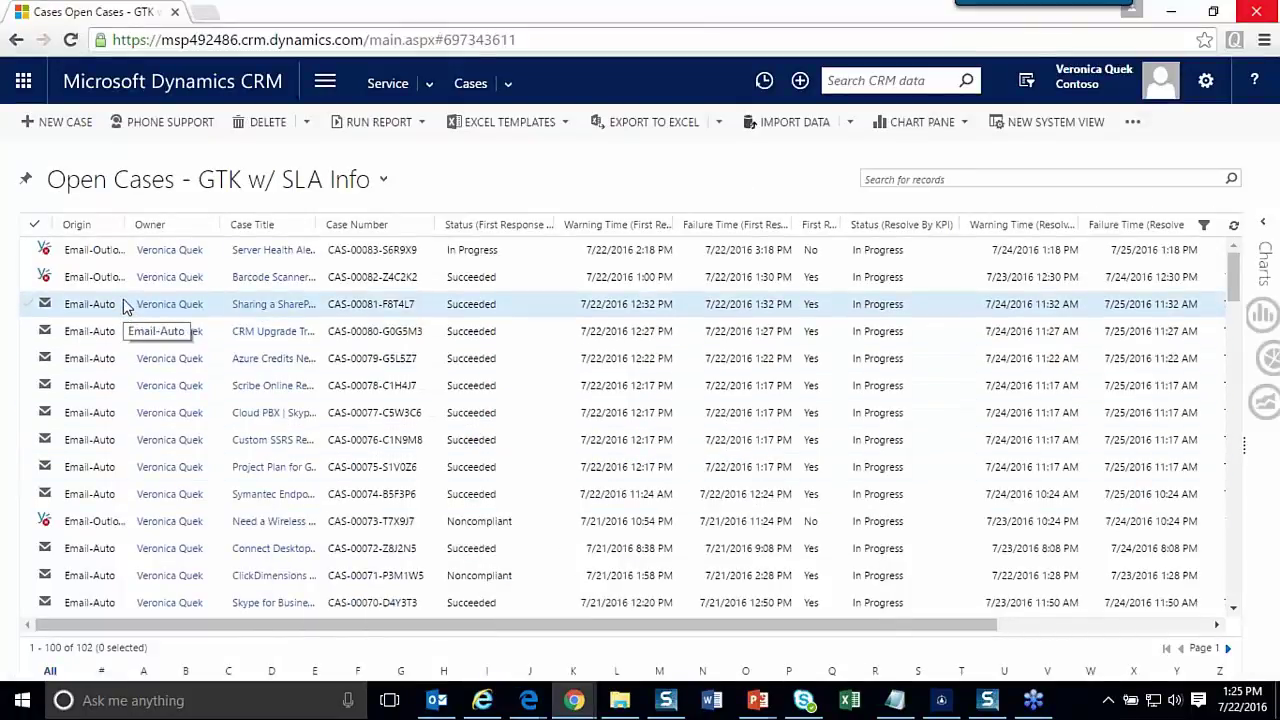
{"action": "left_click_drag", "start_coordinate": [143, 231], "coordinate": [148, 232]}
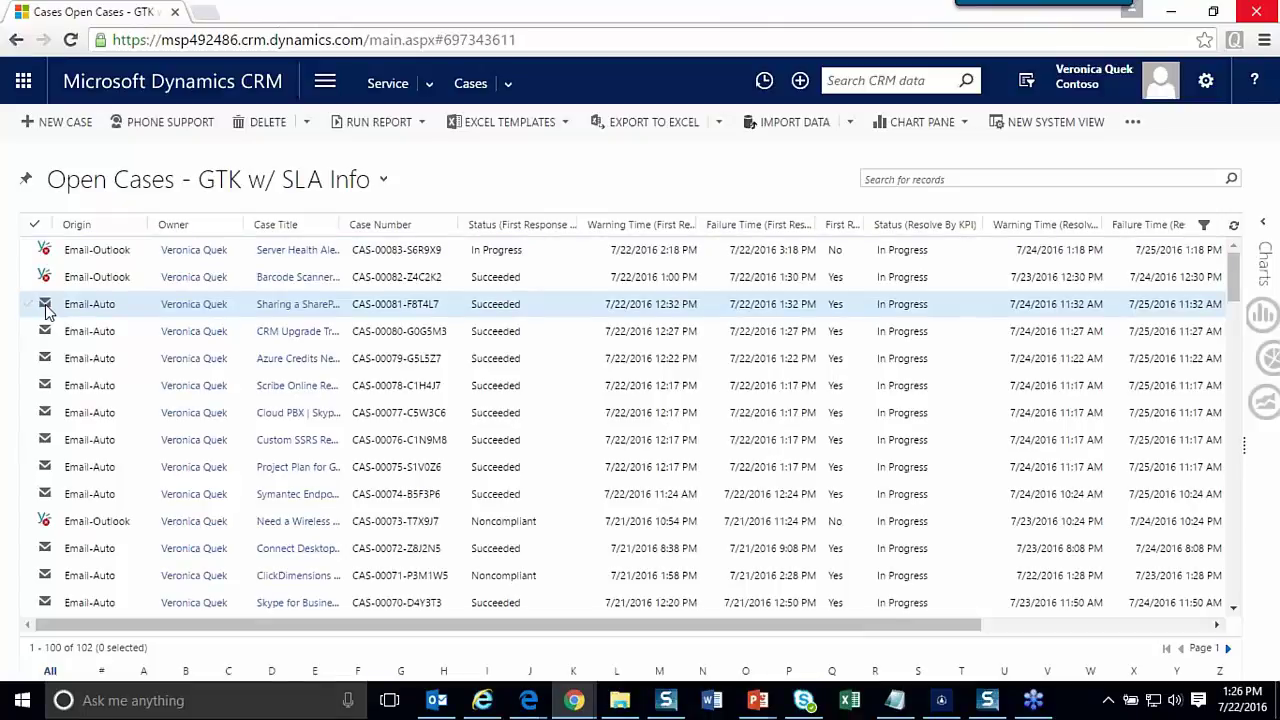
{"action": "left_click", "coordinate": [144, 340]}
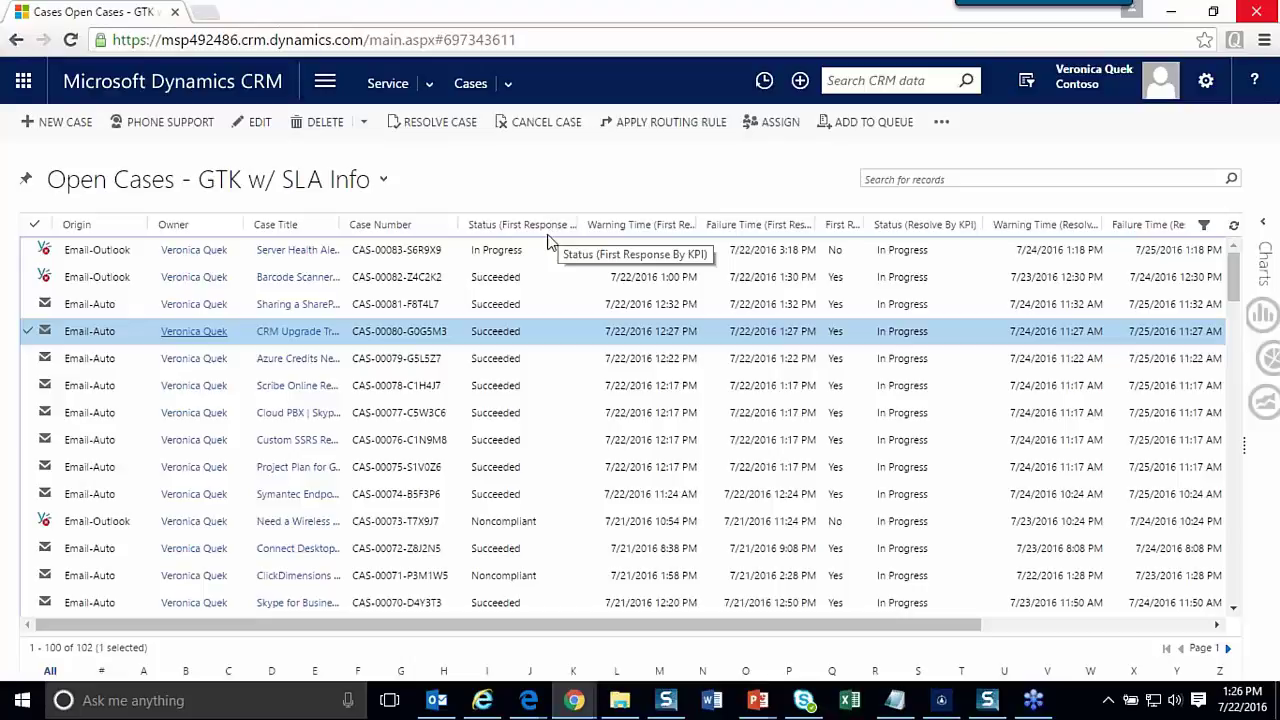
{"action": "left_click", "coordinate": [538, 280]}
{"action": "left_click", "coordinate": [535, 332]}
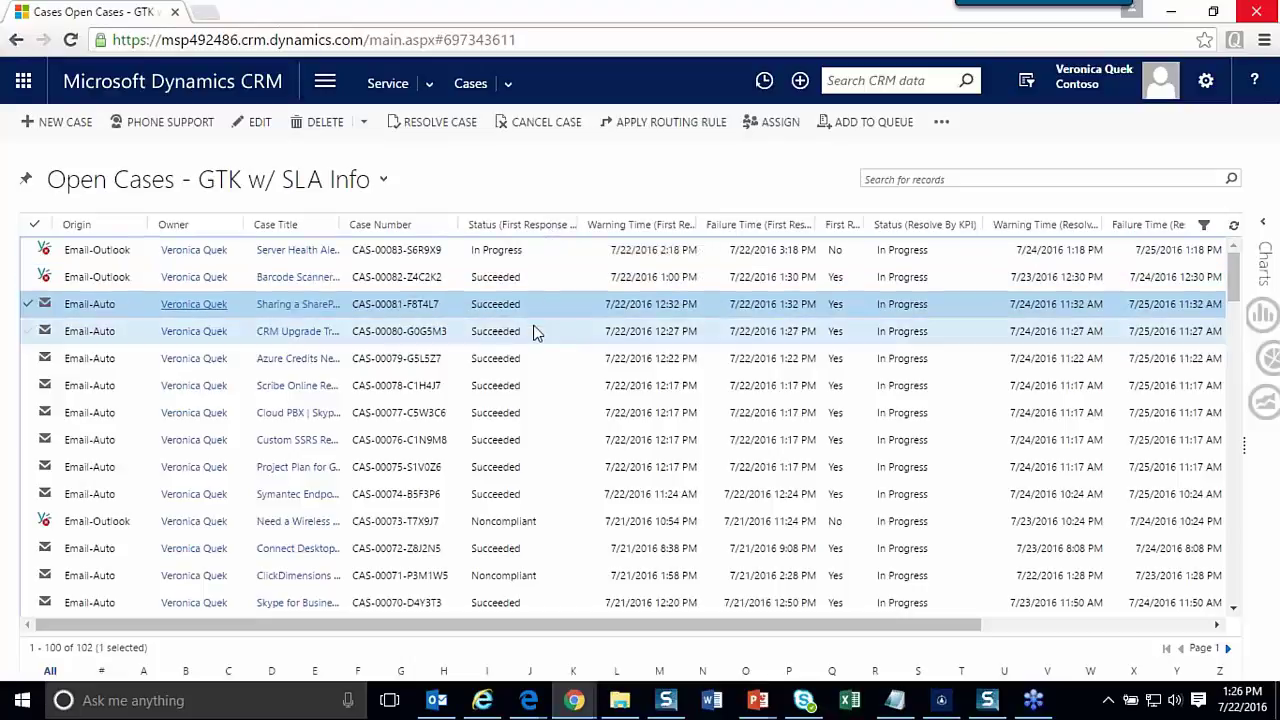
{"action": "left_click", "coordinate": [539, 493]}
{"action": "left_click", "coordinate": [535, 278], "text": "shift"}
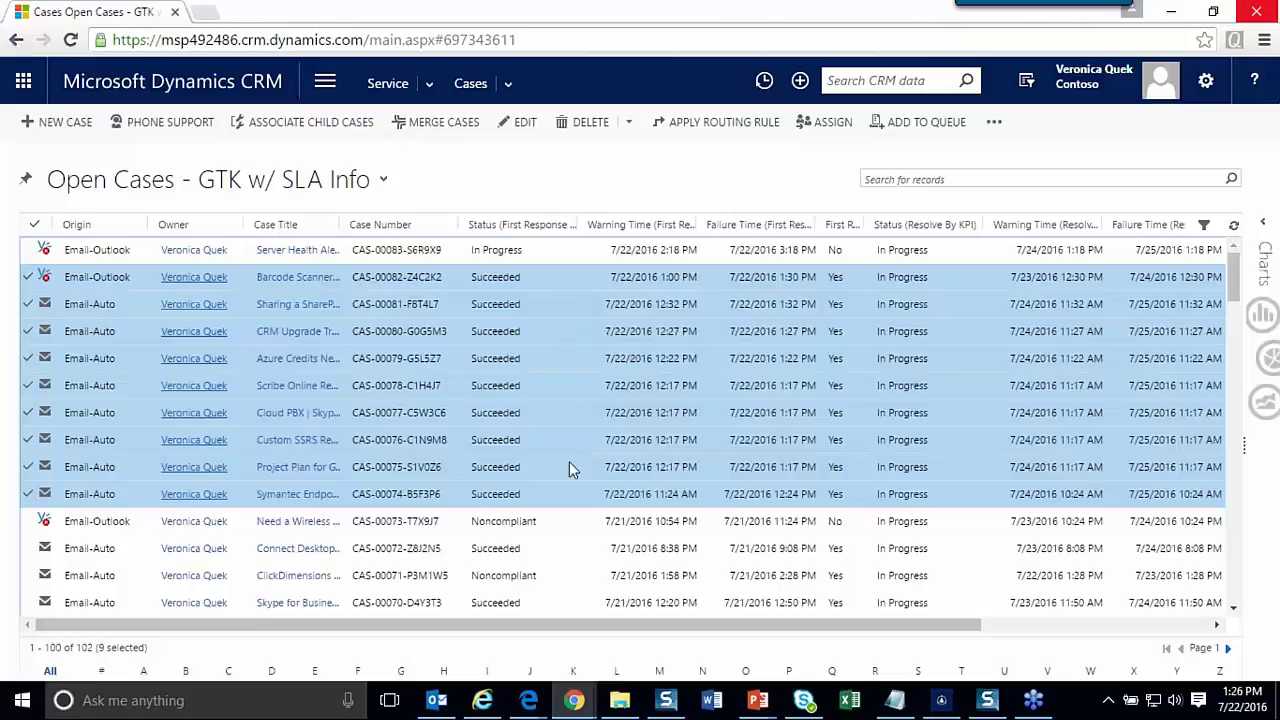
Open case CAS-00079 'Azure Credits Need to be Replenished' and show its related record areas.
{"action": "double_click", "coordinate": [567, 356]}
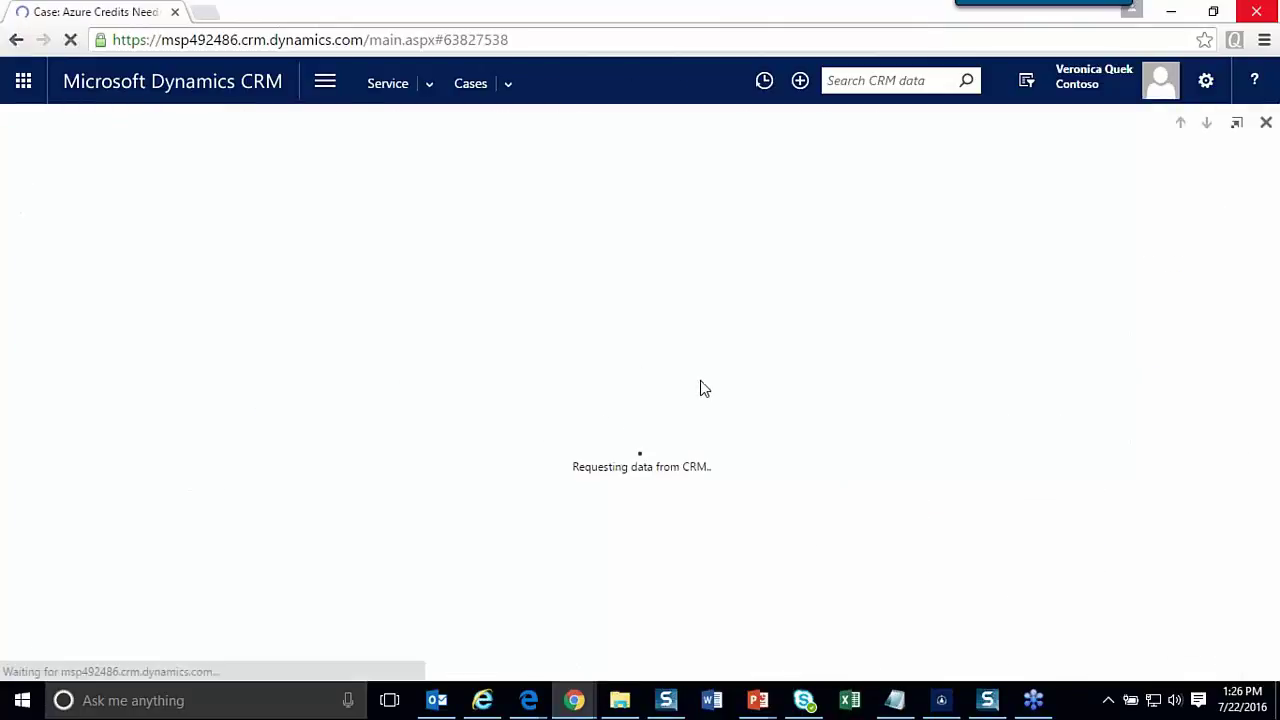
{"action": "scroll", "coordinate": [704, 395], "scroll_direction": "down", "scroll_amount": 1}
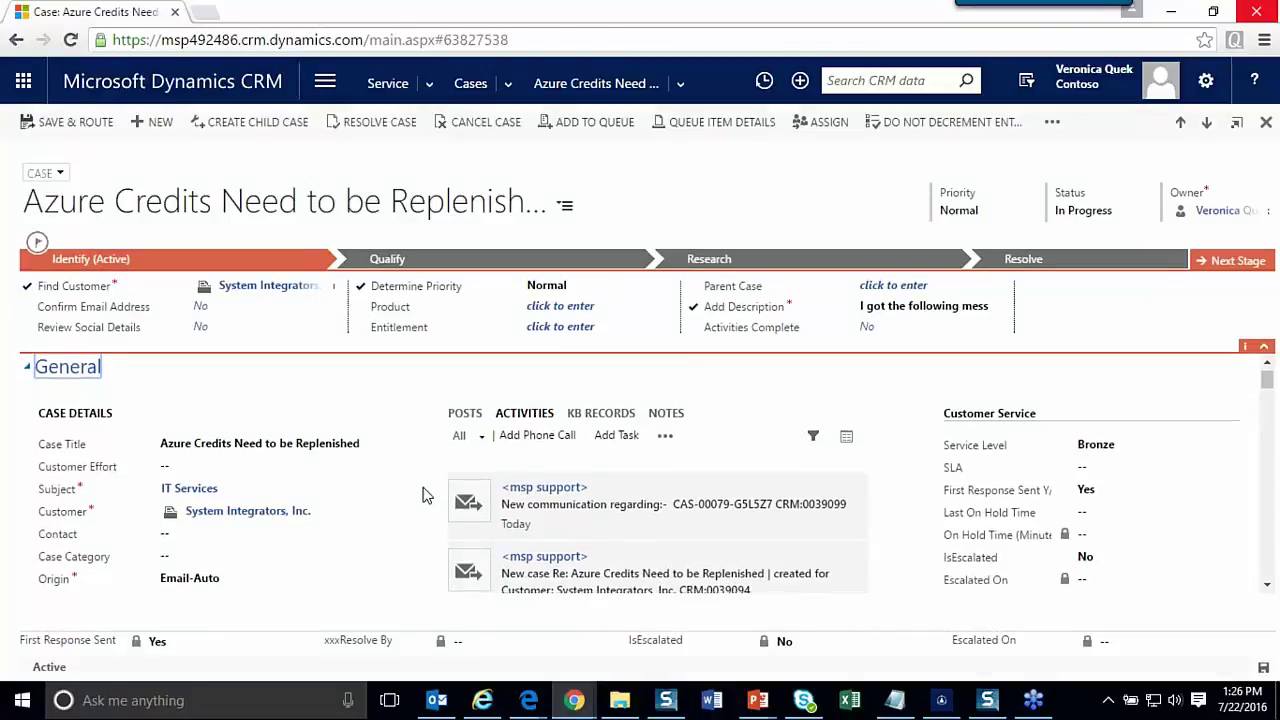
{"action": "scroll", "coordinate": [432, 491], "scroll_direction": "down", "scroll_amount": 2}
{"action": "scroll", "coordinate": [762, 520], "scroll_direction": "down", "scroll_amount": 2}
{"action": "scroll", "coordinate": [686, 520], "scroll_direction": "up", "scroll_amount": 5}
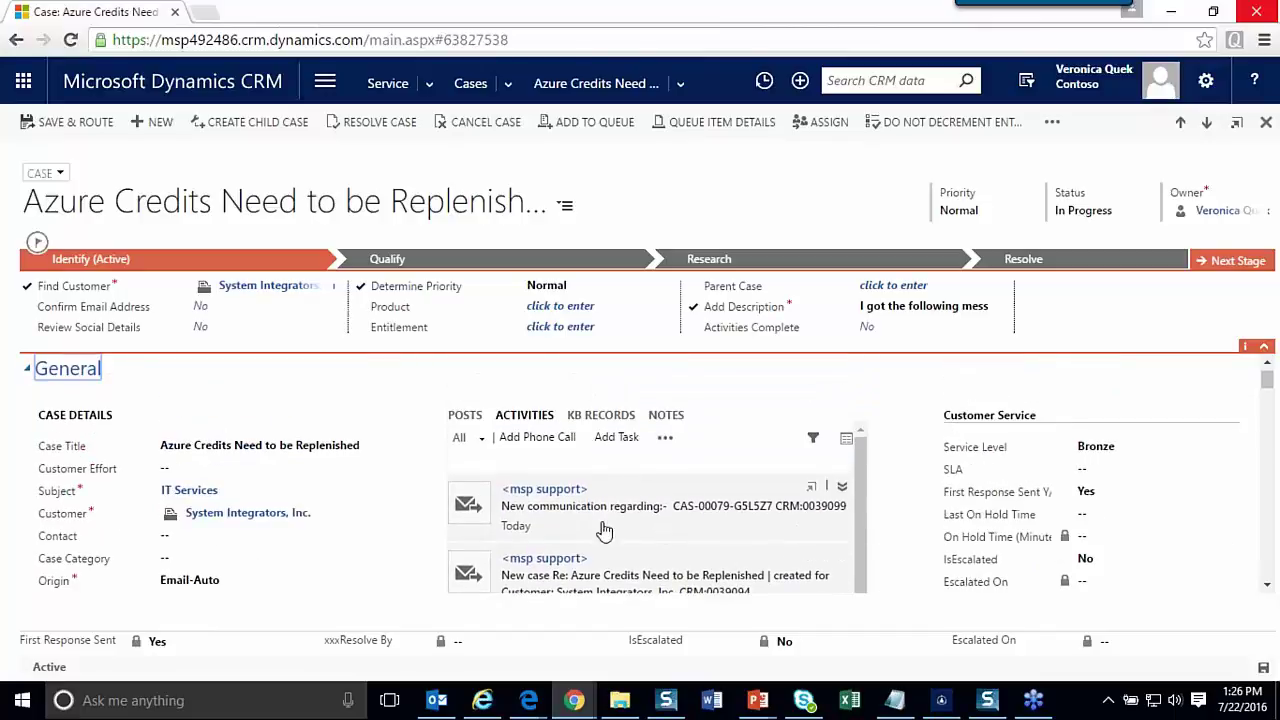
{"action": "left_click", "coordinate": [680, 85]}
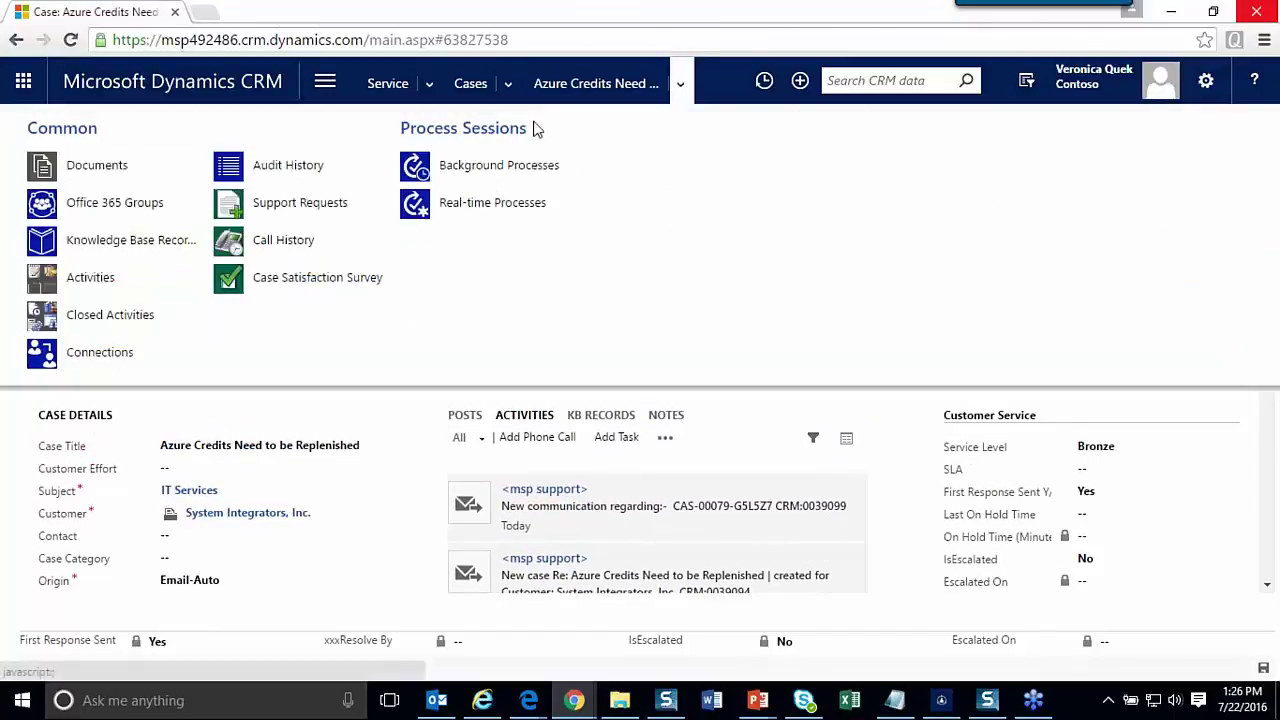
Show the case's activities using the All Activities view.
{"action": "left_click", "coordinate": [128, 287]}
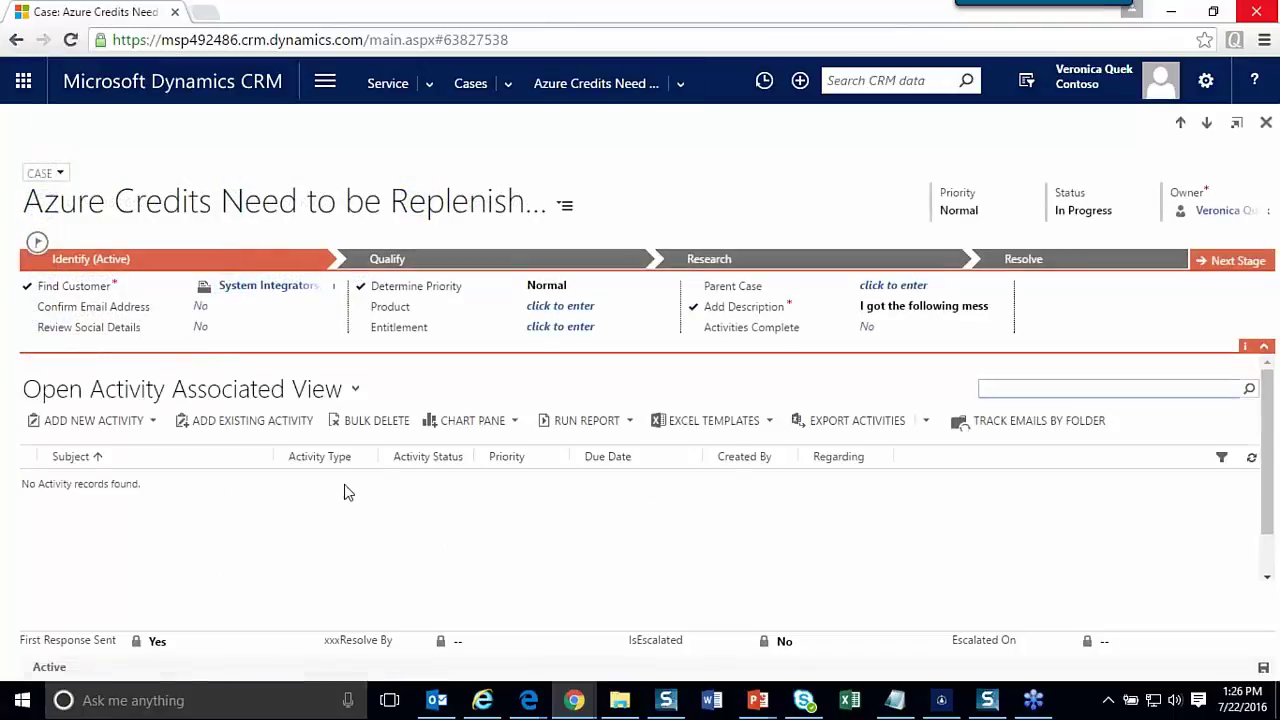
{"action": "left_click", "coordinate": [354, 389]}
{"action": "scroll", "coordinate": [120, 430], "scroll_direction": "up", "scroll_amount": 5}
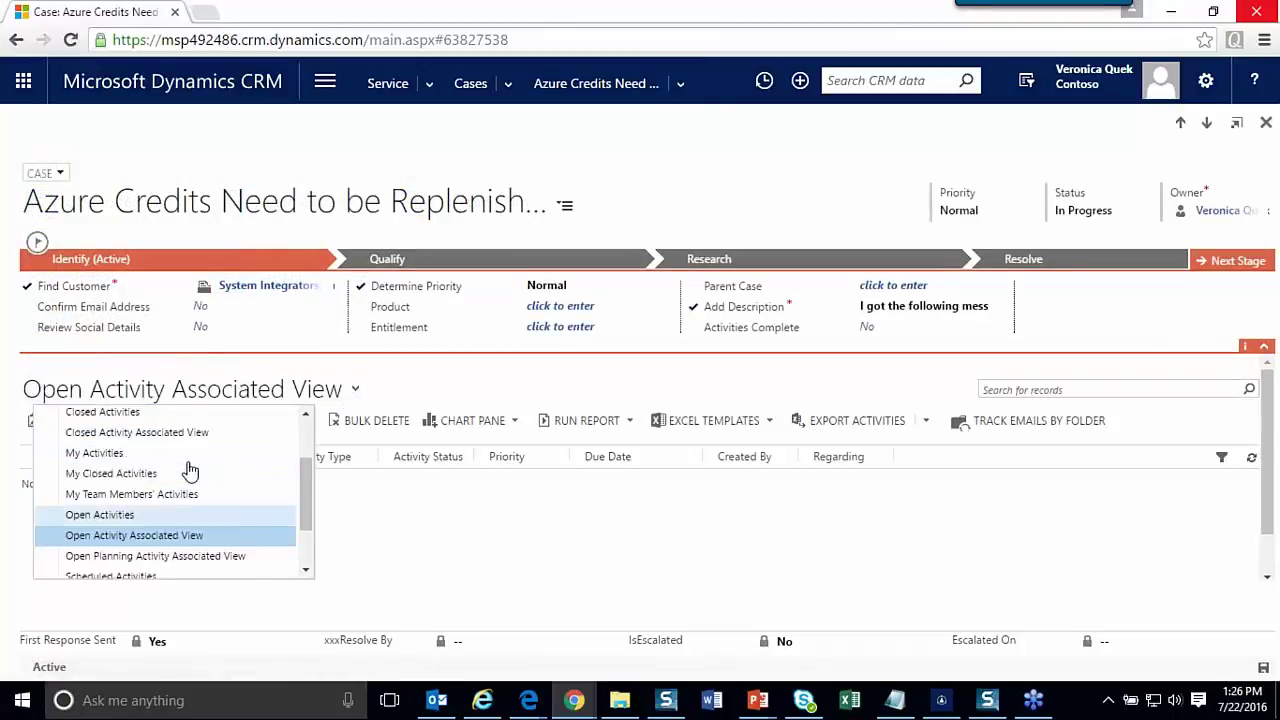
{"action": "left_click", "coordinate": [118, 440]}
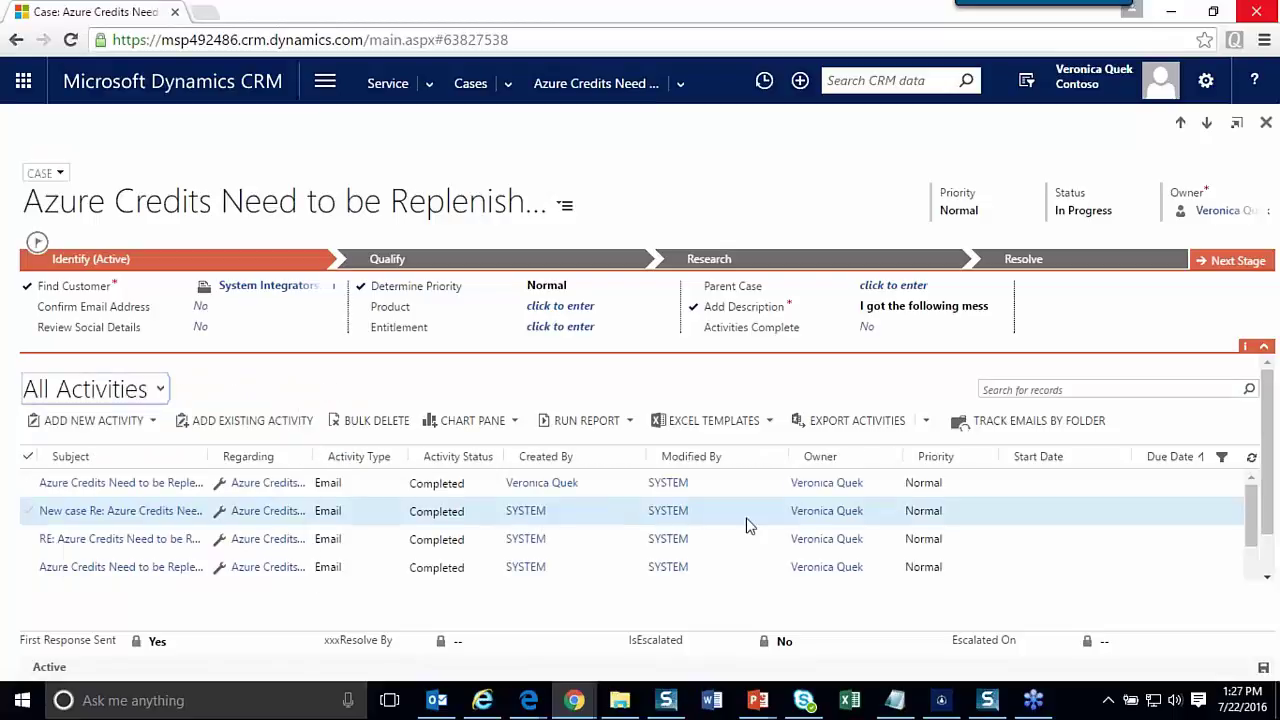
Select each of the four email activities in turn, then return to the case form.
{"action": "left_click", "coordinate": [609, 569]}
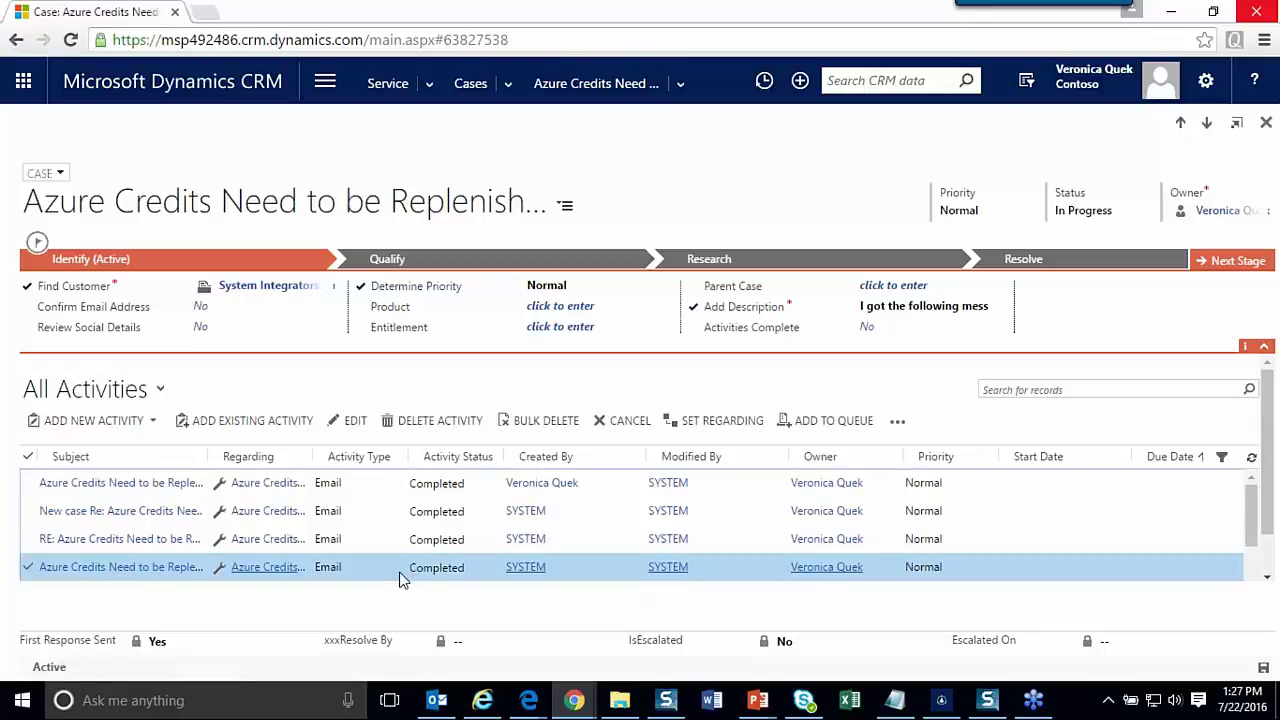
{"action": "left_click", "coordinate": [382, 547]}
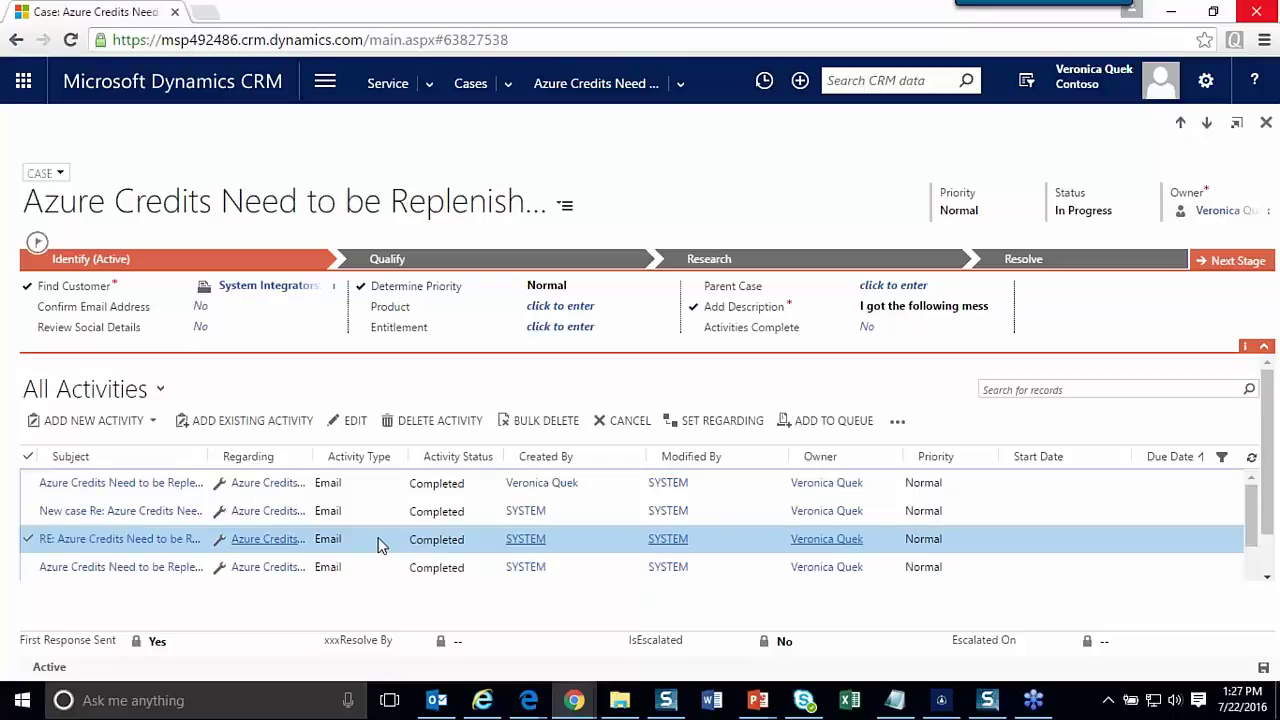
{"action": "left_click", "coordinate": [379, 516]}
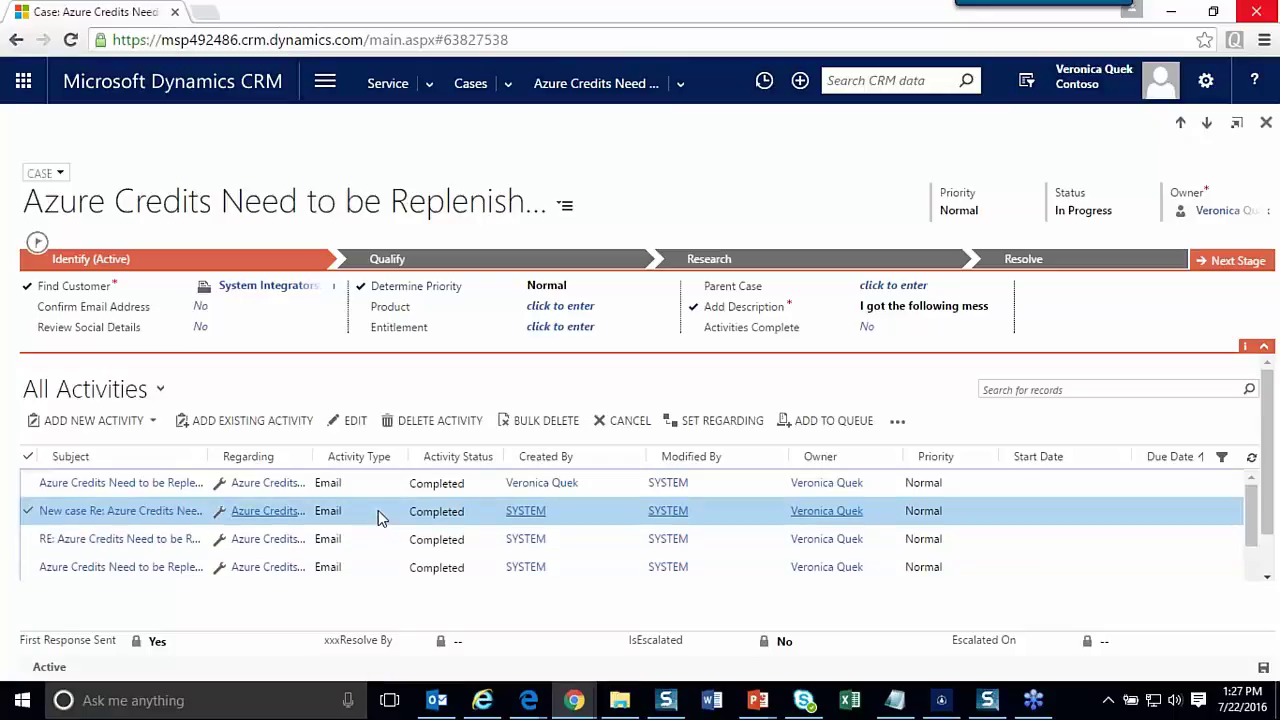
{"action": "left_click", "coordinate": [386, 490]}
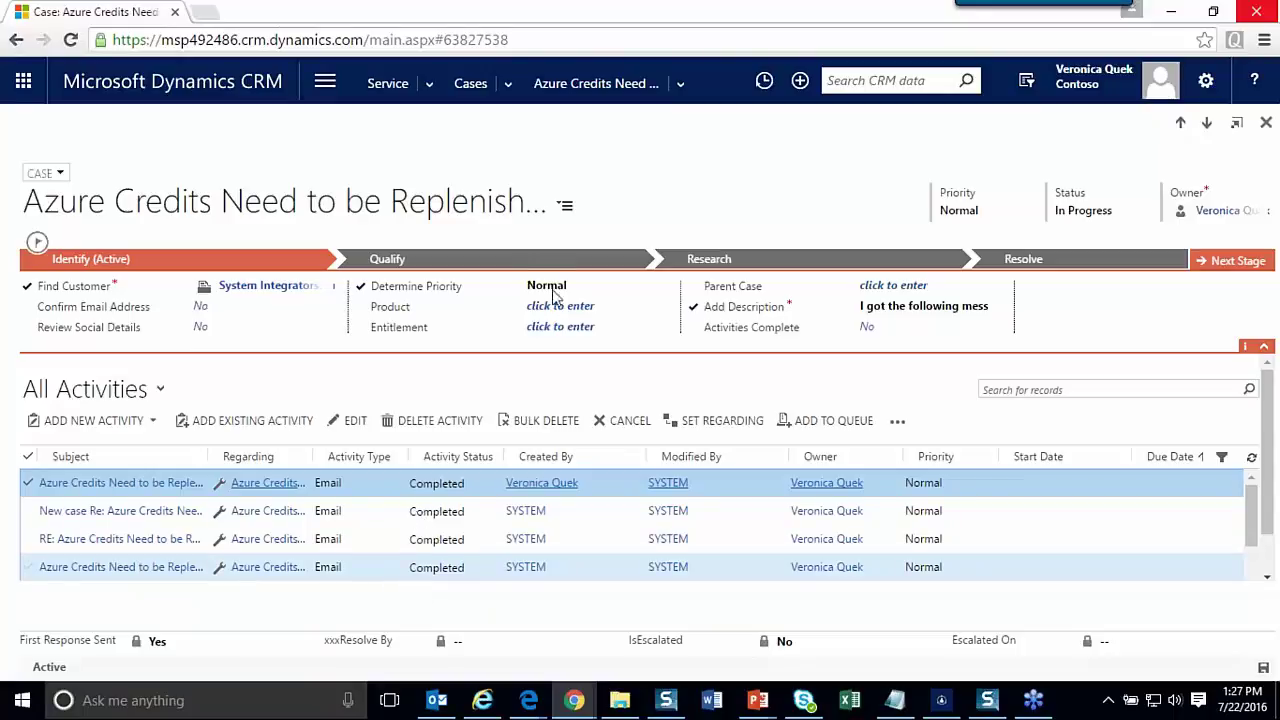
{"action": "left_click", "coordinate": [586, 83]}
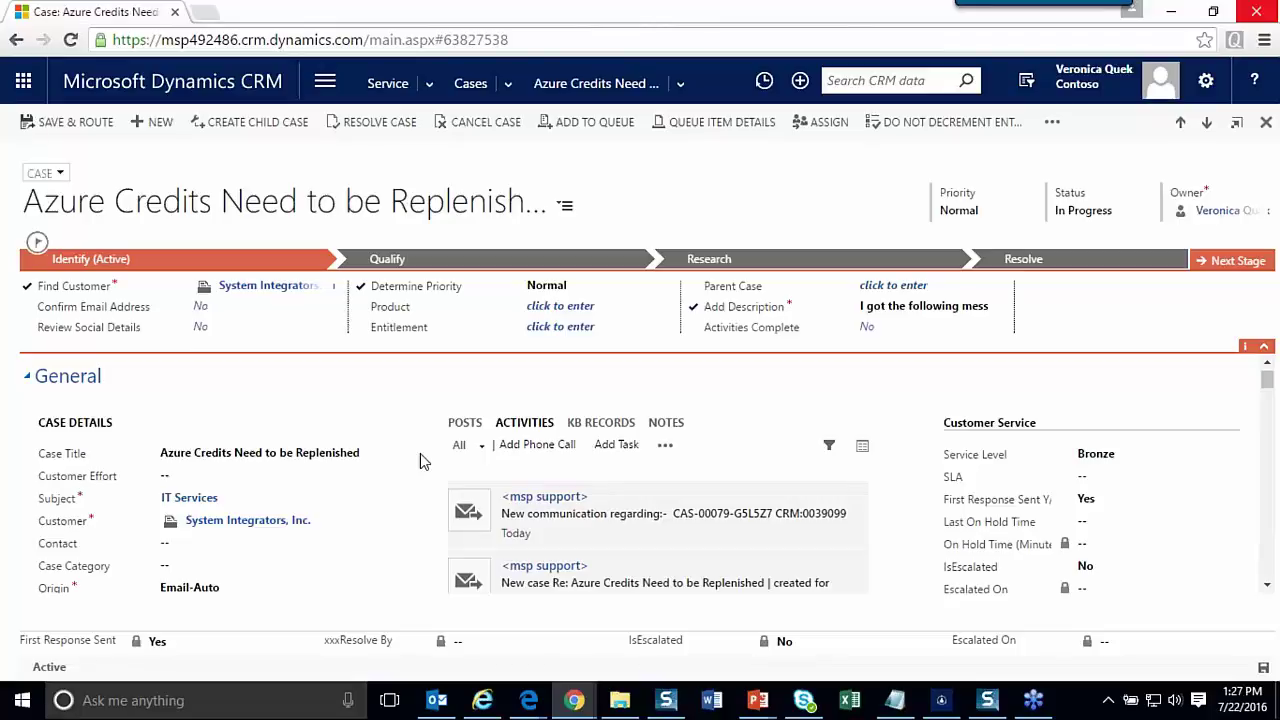
{"action": "scroll", "coordinate": [420, 460], "scroll_direction": "down", "scroll_amount": 3}
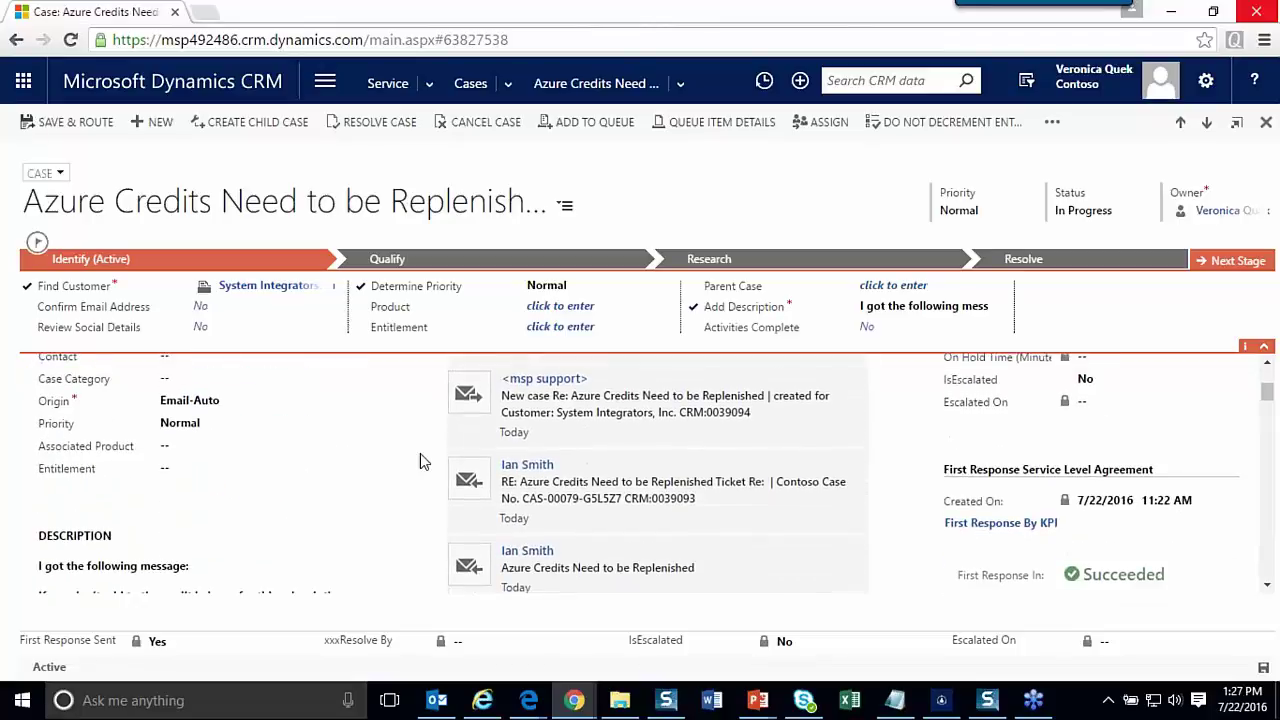
{"action": "scroll", "coordinate": [420, 457], "scroll_direction": "up", "scroll_amount": 3}
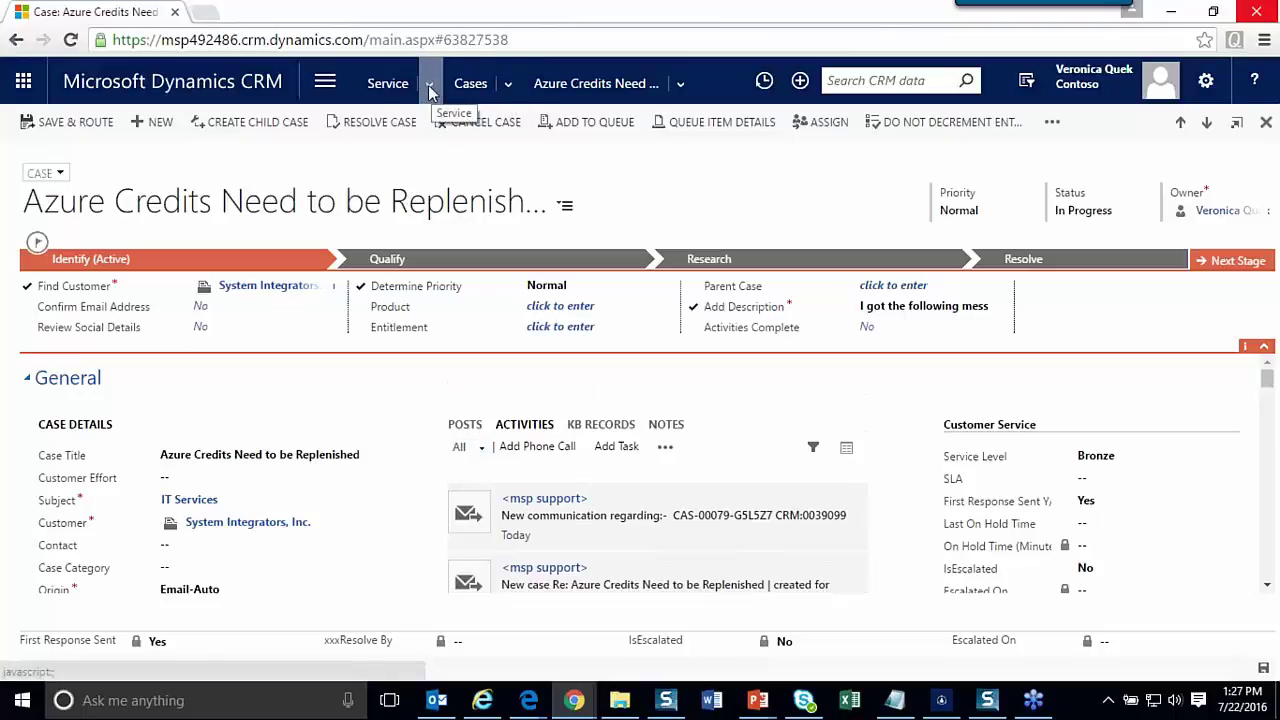
Go to Settings > E2CA and open the <msp support> Email To Case record.
{"action": "left_click", "coordinate": [333, 88]}
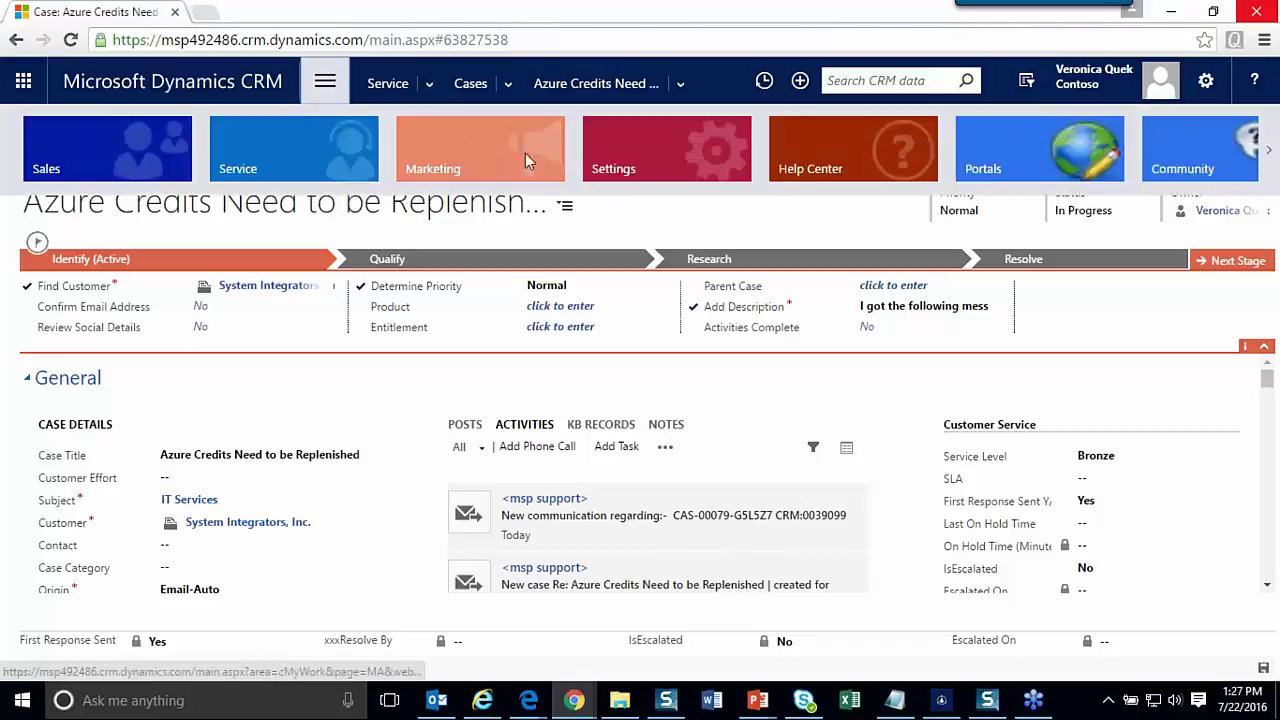
{"action": "left_click", "coordinate": [614, 180]}
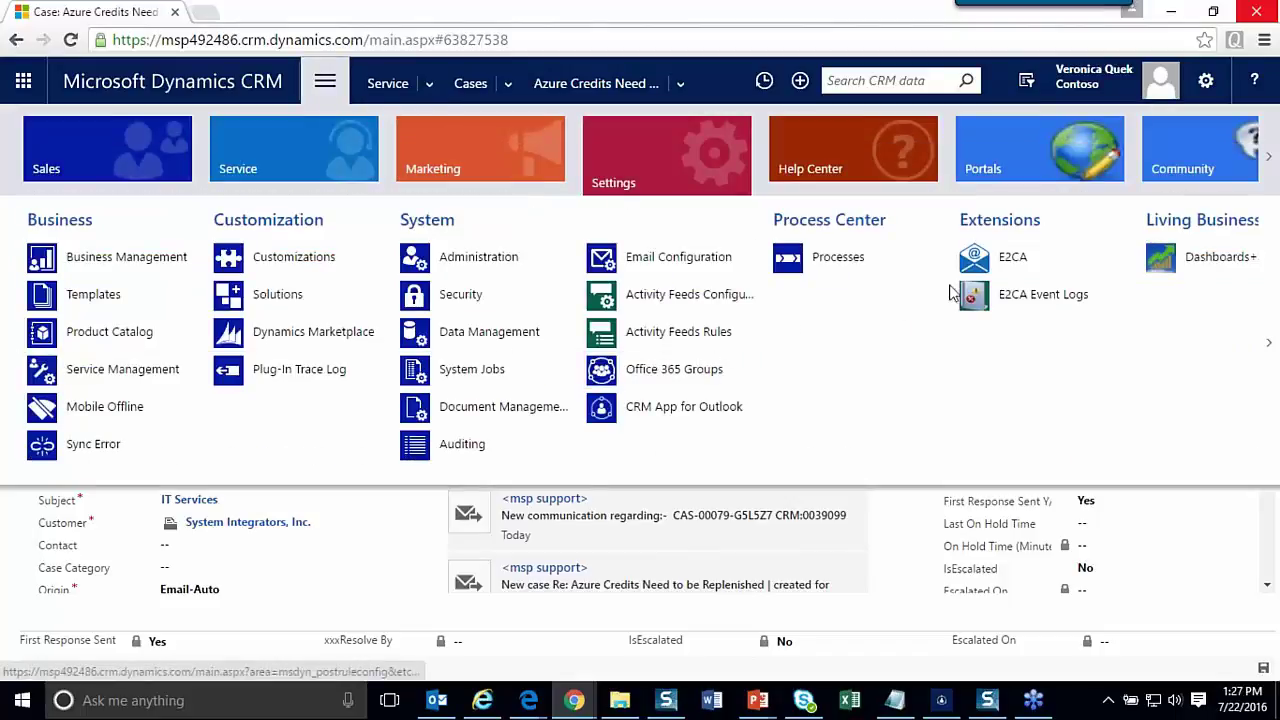
{"action": "left_click", "coordinate": [1014, 259]}
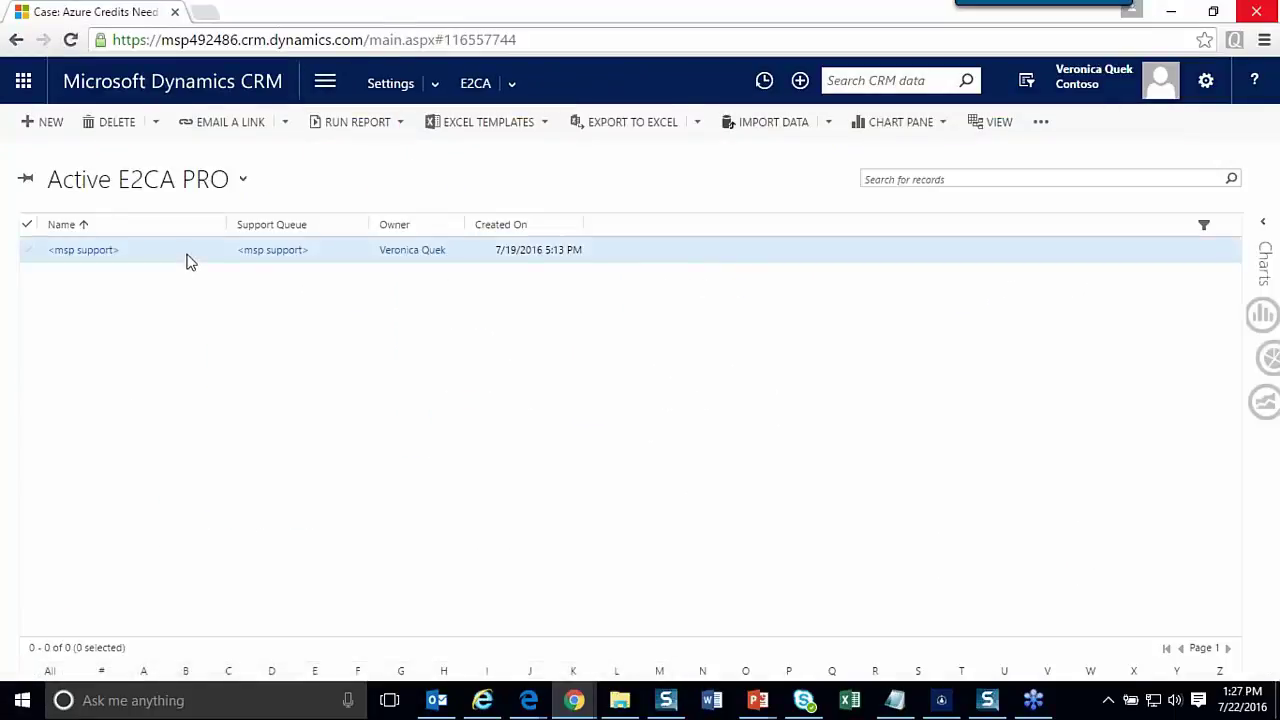
{"action": "double_click", "coordinate": [189, 260]}
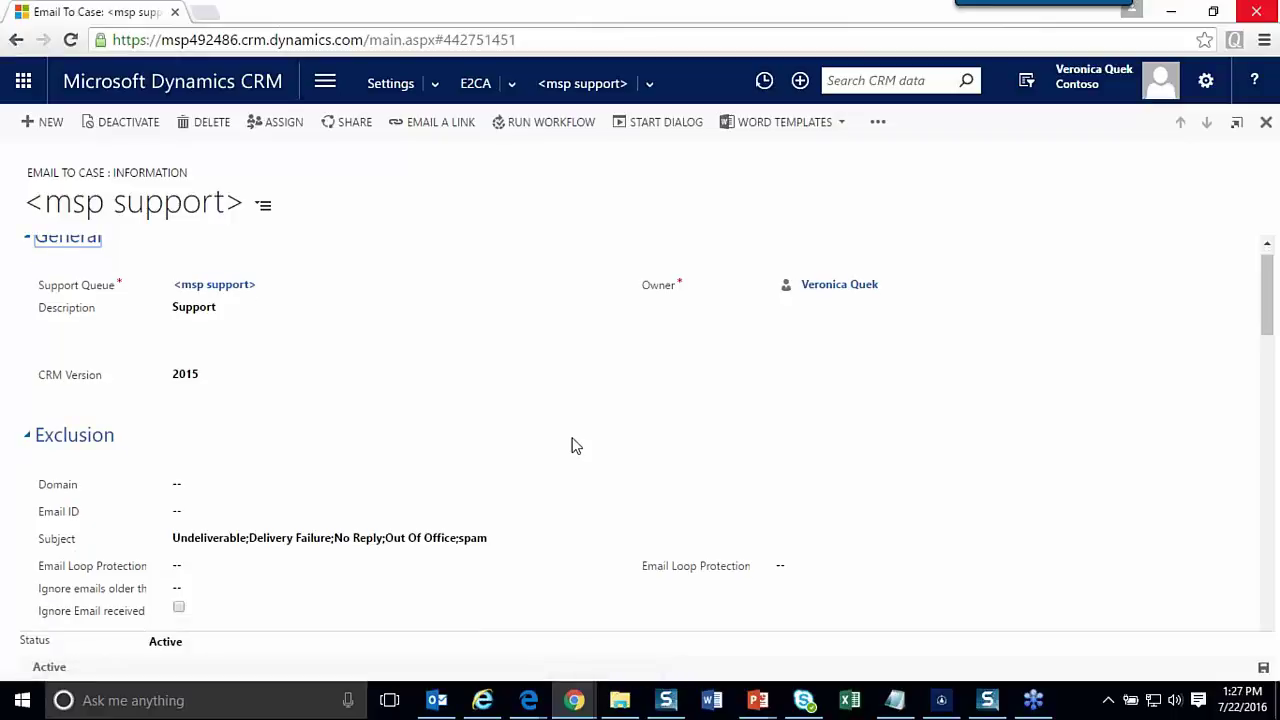
{"action": "scroll", "coordinate": [575, 446], "scroll_direction": "down", "scroll_amount": 3}
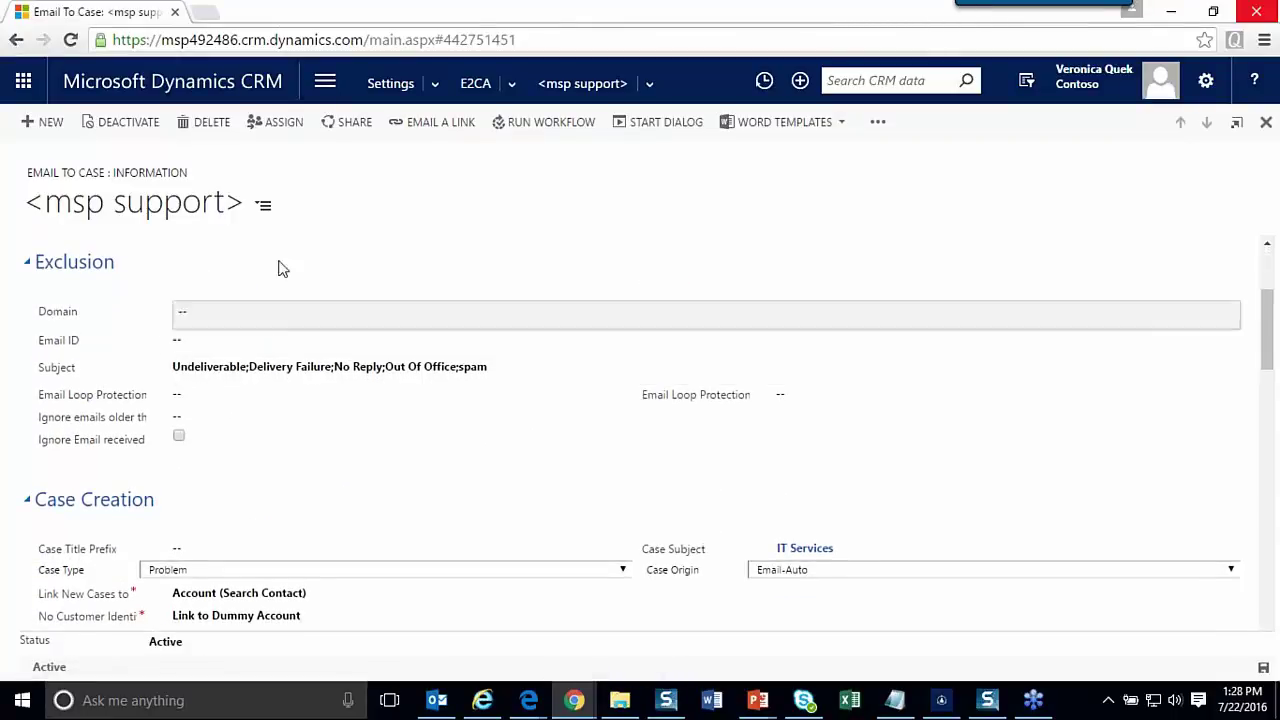
{"action": "left_click", "coordinate": [272, 208]}
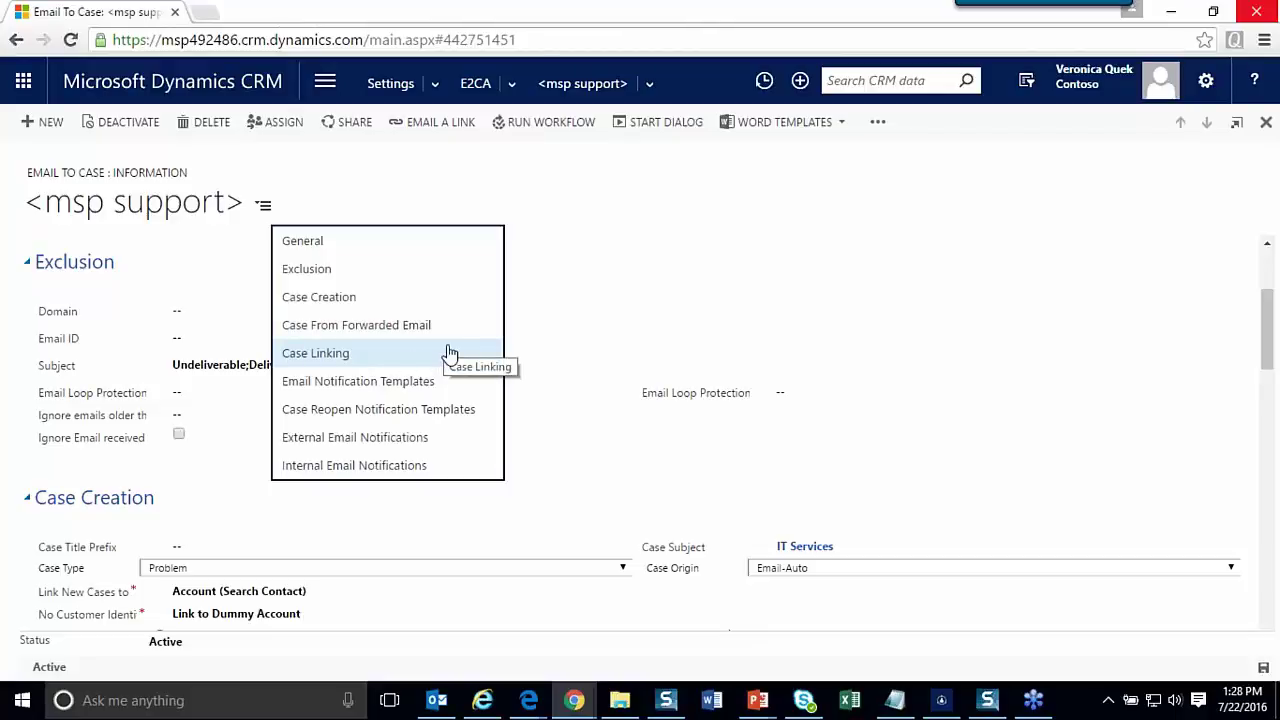
{"action": "left_click", "coordinate": [263, 206]}
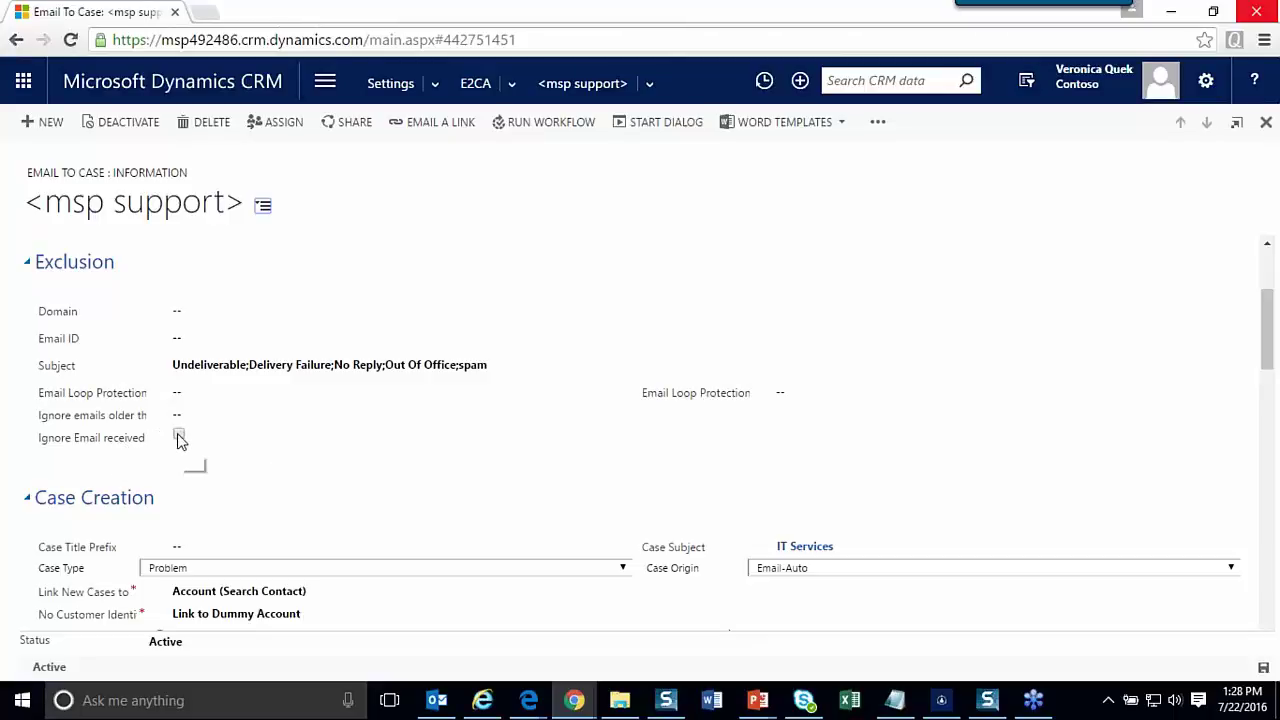
{"action": "scroll", "coordinate": [317, 440], "scroll_direction": "down", "scroll_amount": 2}
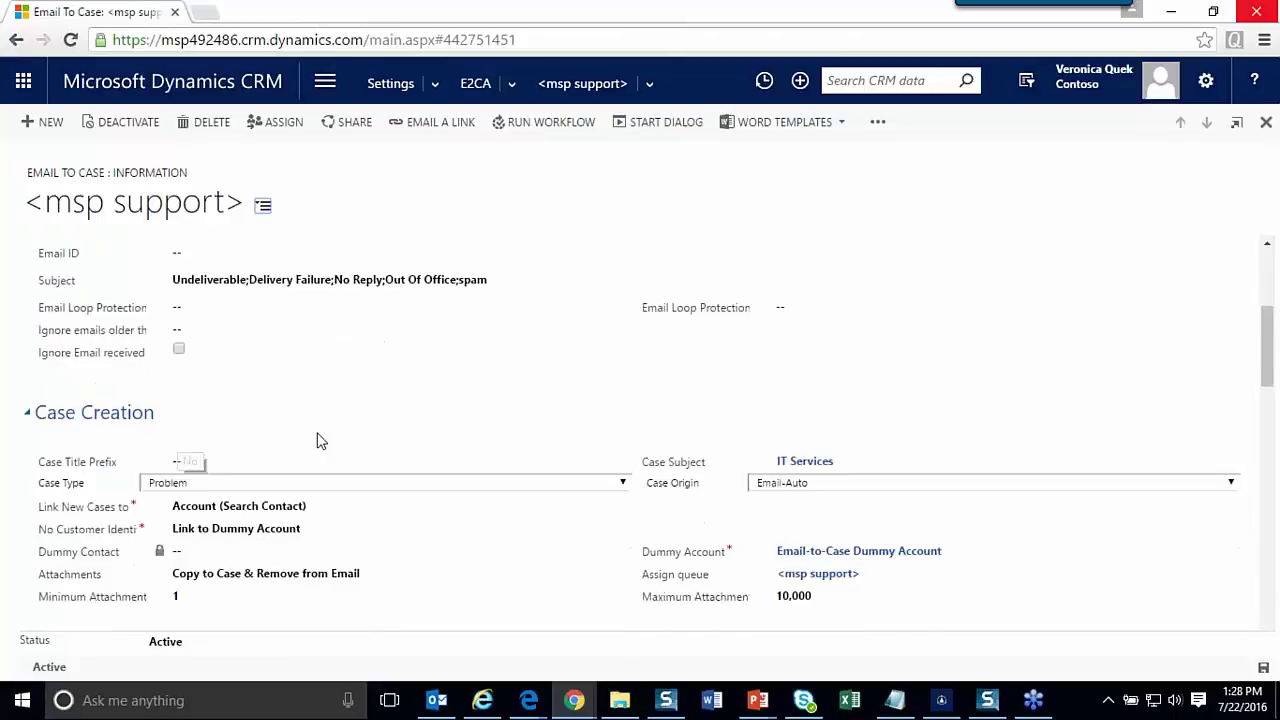
{"action": "scroll", "coordinate": [320, 440], "scroll_direction": "down", "scroll_amount": 1}
{"action": "scroll", "coordinate": [320, 440], "scroll_direction": "up", "scroll_amount": 1}
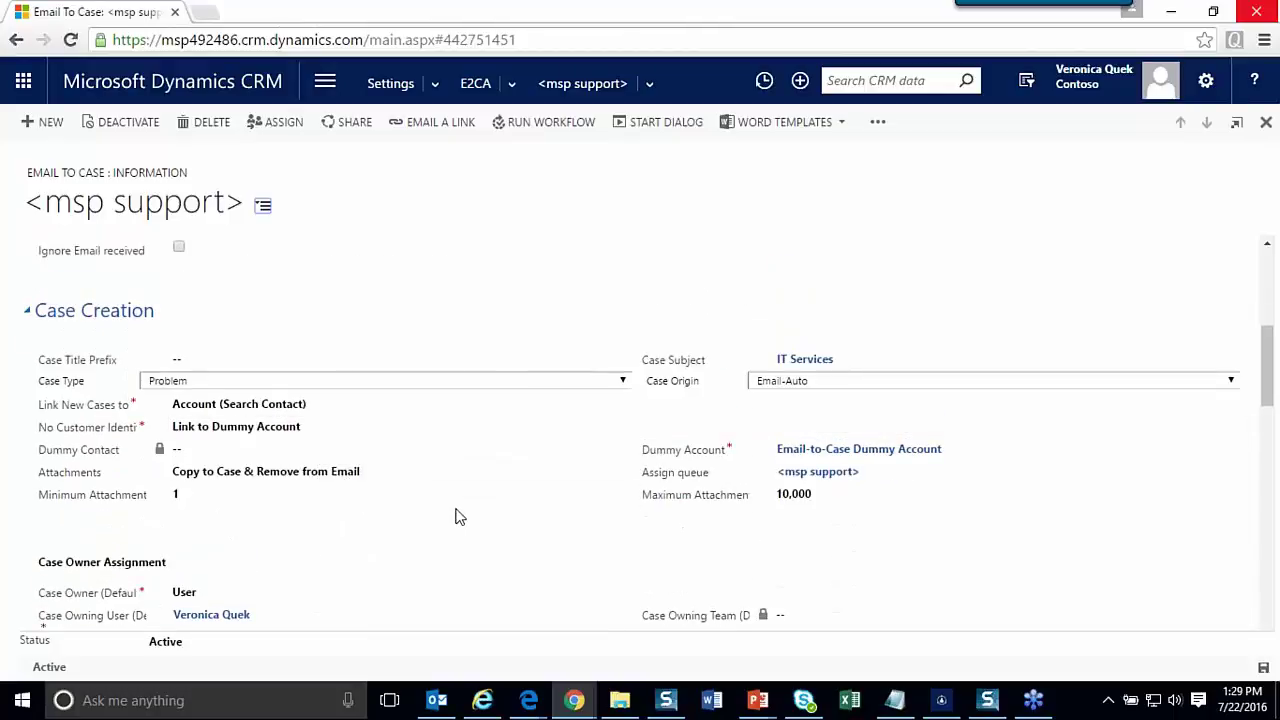
{"action": "left_click", "coordinate": [362, 406]}
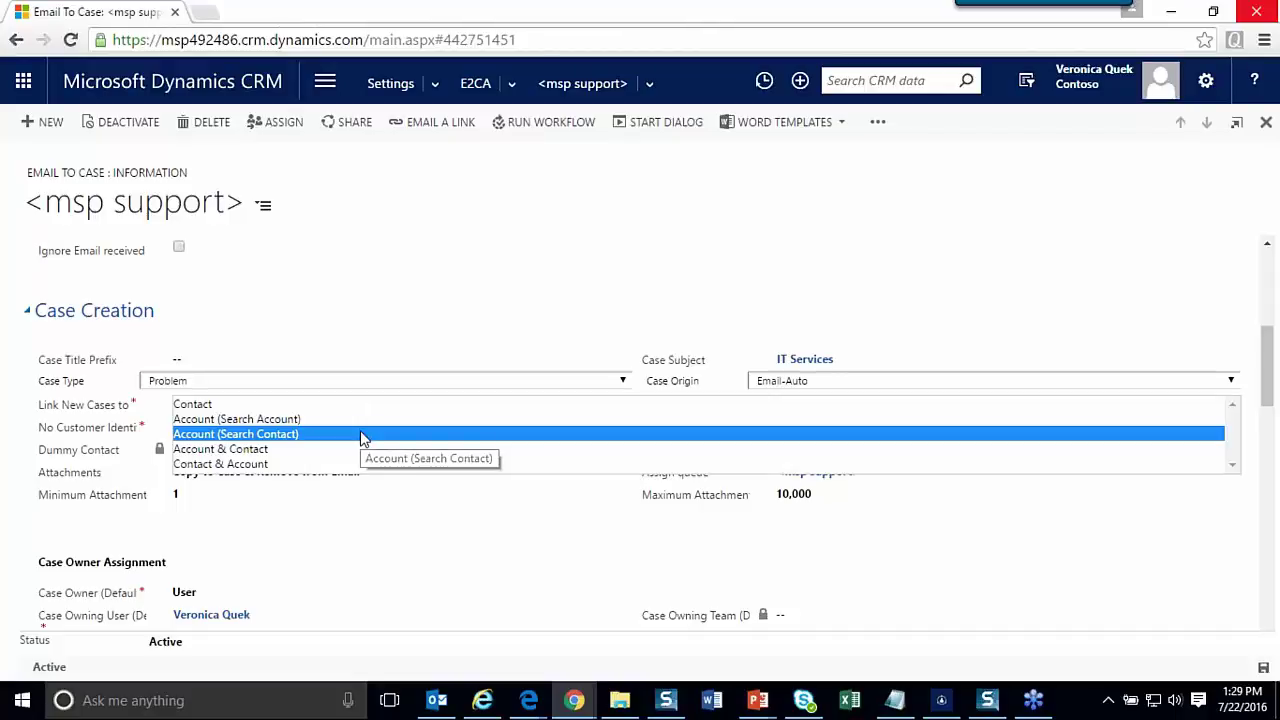
{"action": "left_click", "coordinate": [362, 434]}
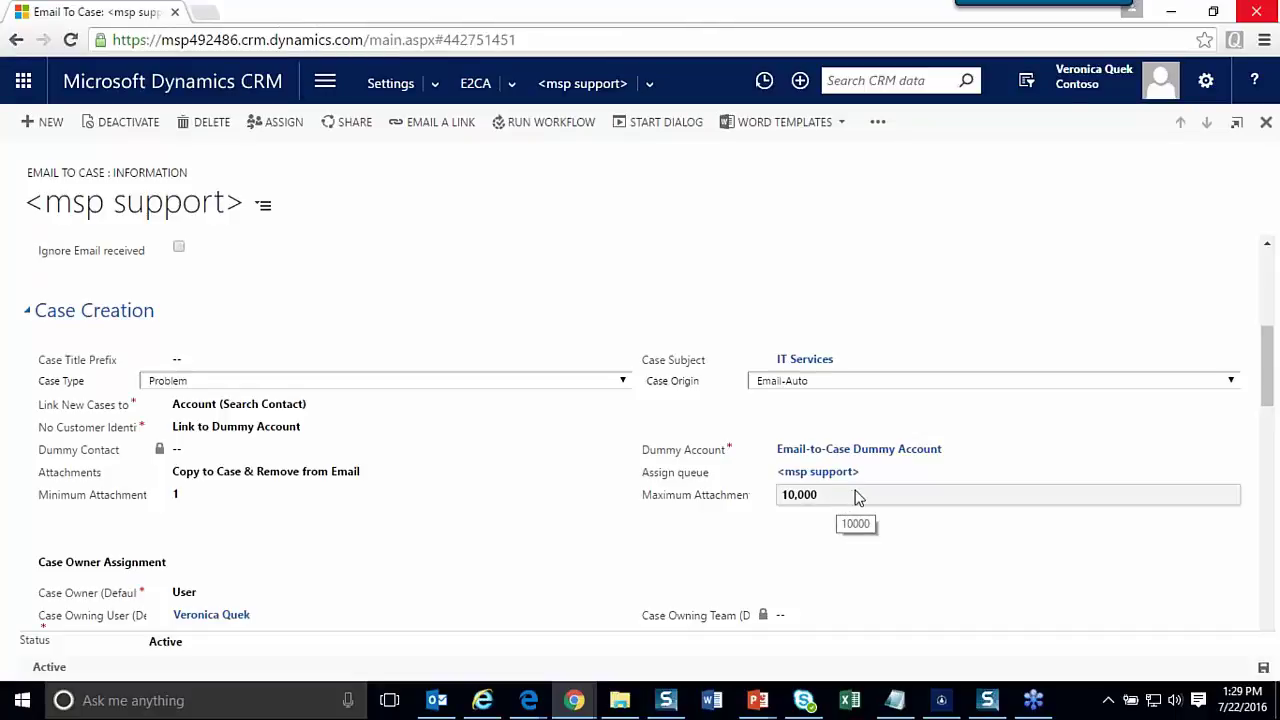
{"action": "scroll", "coordinate": [855, 497], "scroll_direction": "down", "scroll_amount": 1}
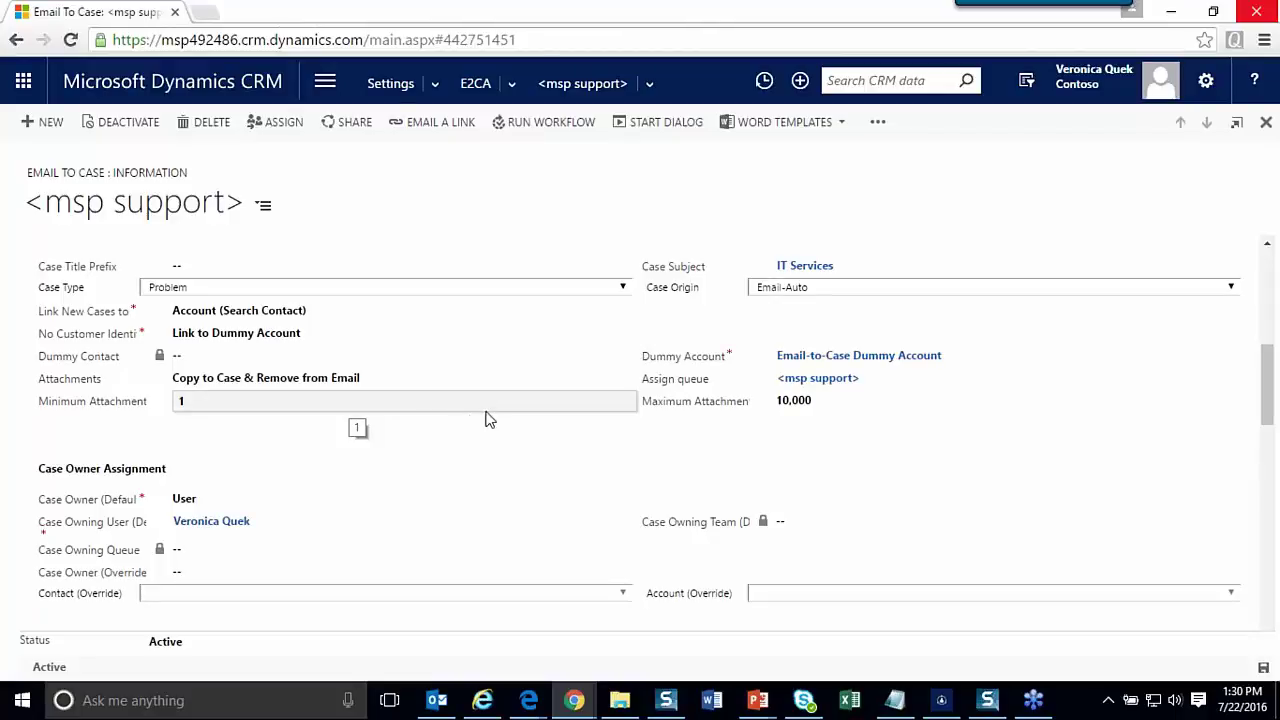
{"action": "scroll", "coordinate": [510, 420], "scroll_direction": "down", "scroll_amount": 1}
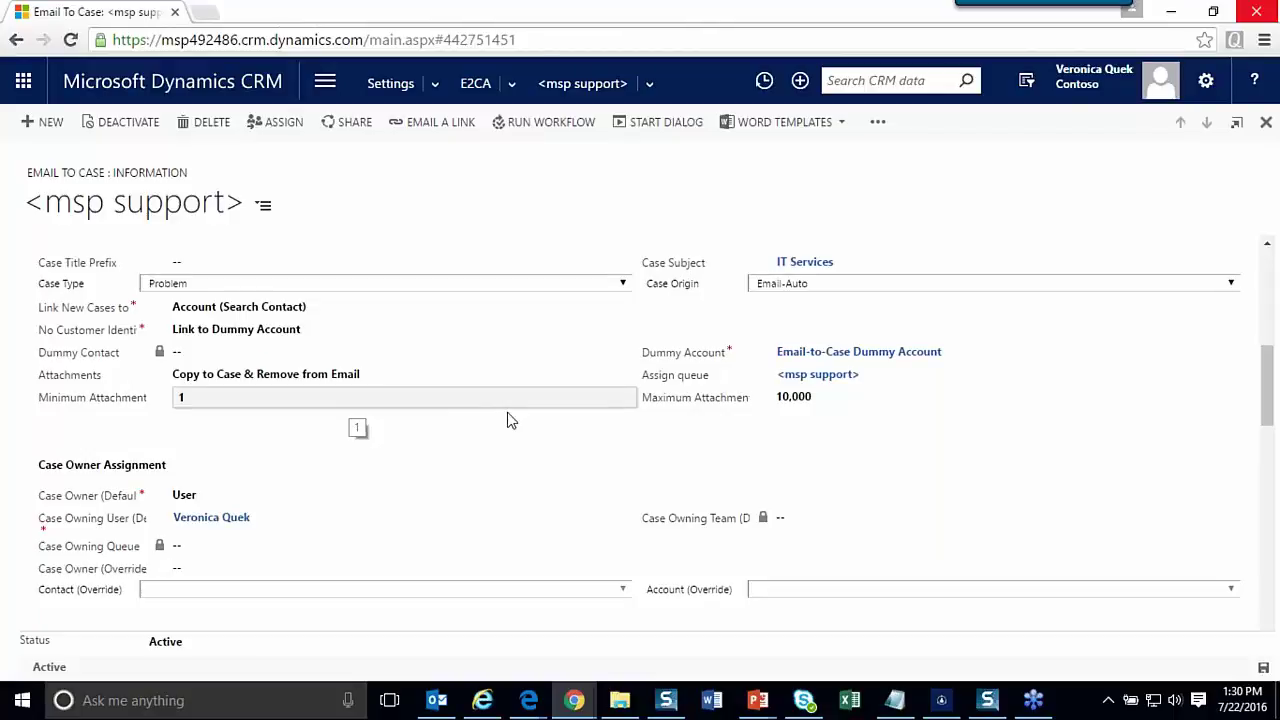
{"action": "scroll", "coordinate": [508, 420], "scroll_direction": "down", "scroll_amount": 2}
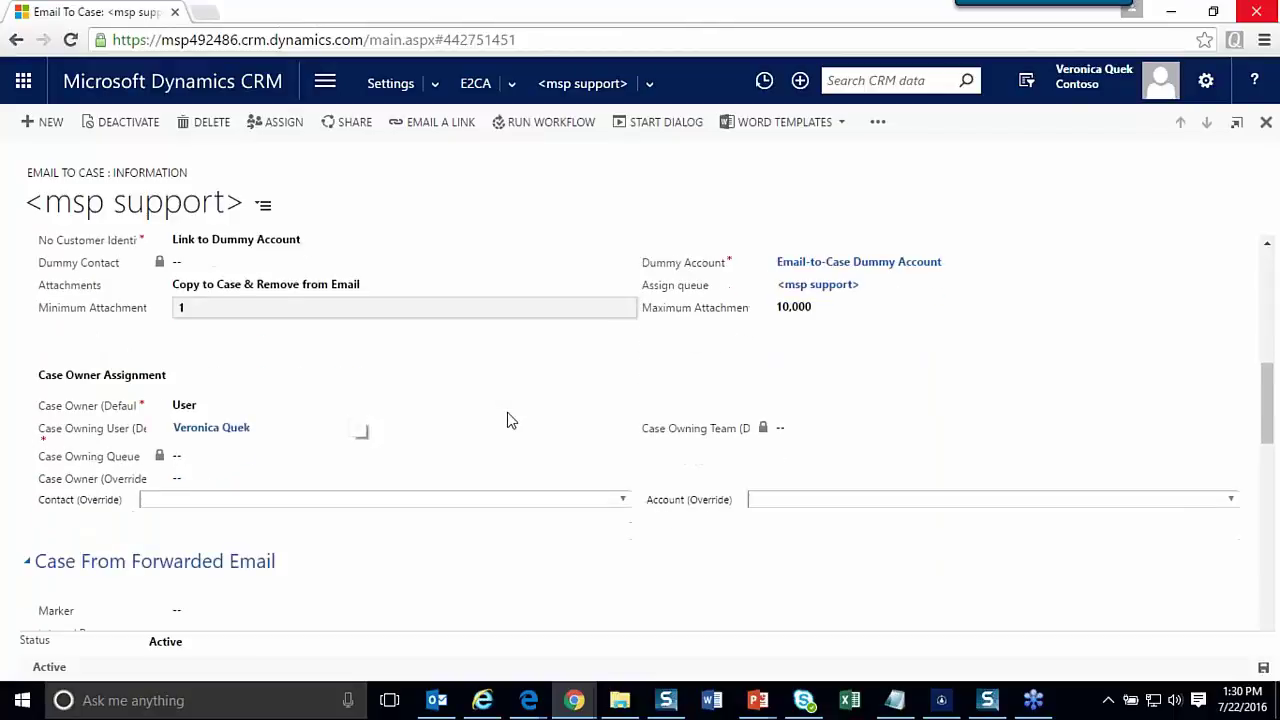
Switch Case Owner (Default) to Team and back to User, leaving Case Owning User empty.
{"action": "left_click", "coordinate": [393, 313]}
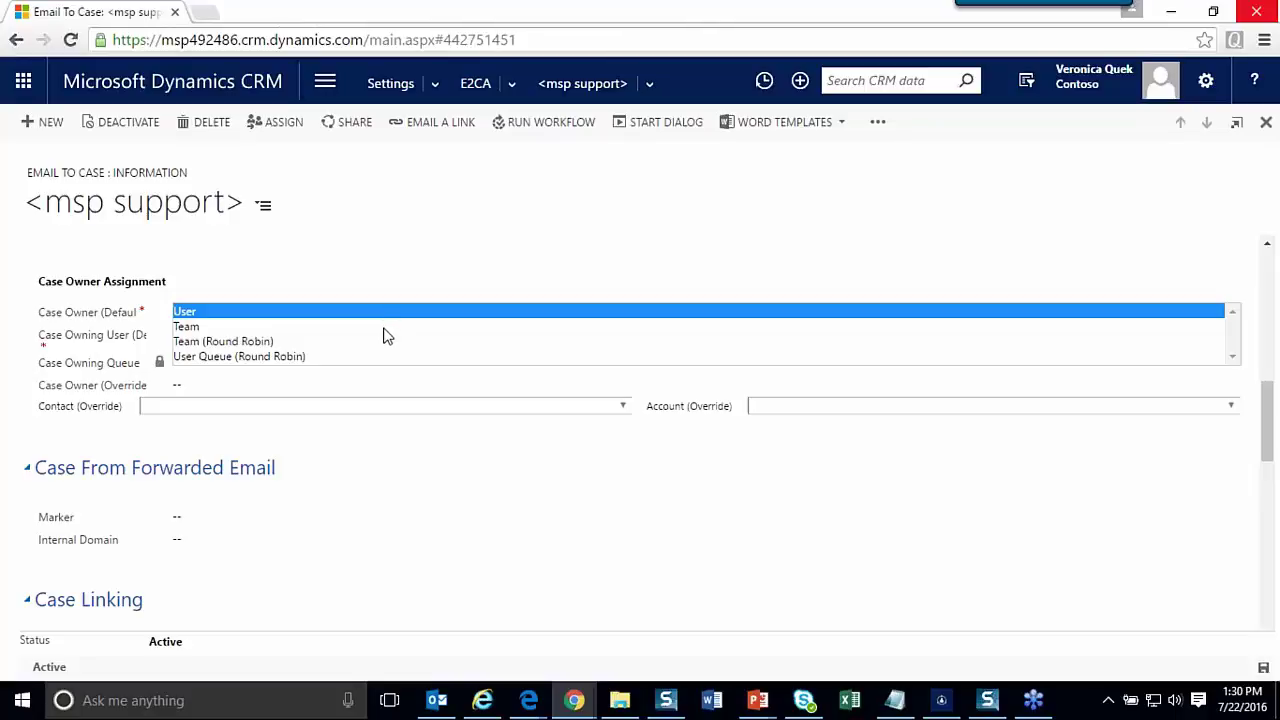
{"action": "left_click", "coordinate": [214, 328]}
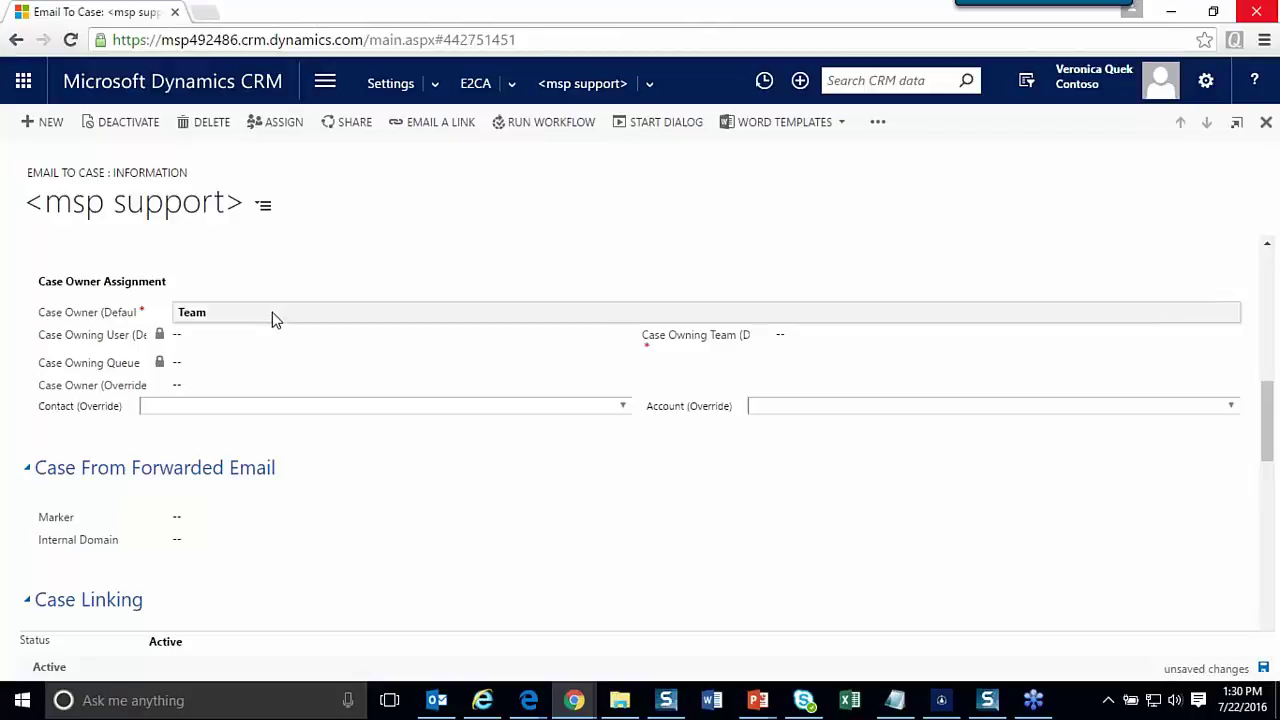
{"action": "left_click", "coordinate": [272, 318]}
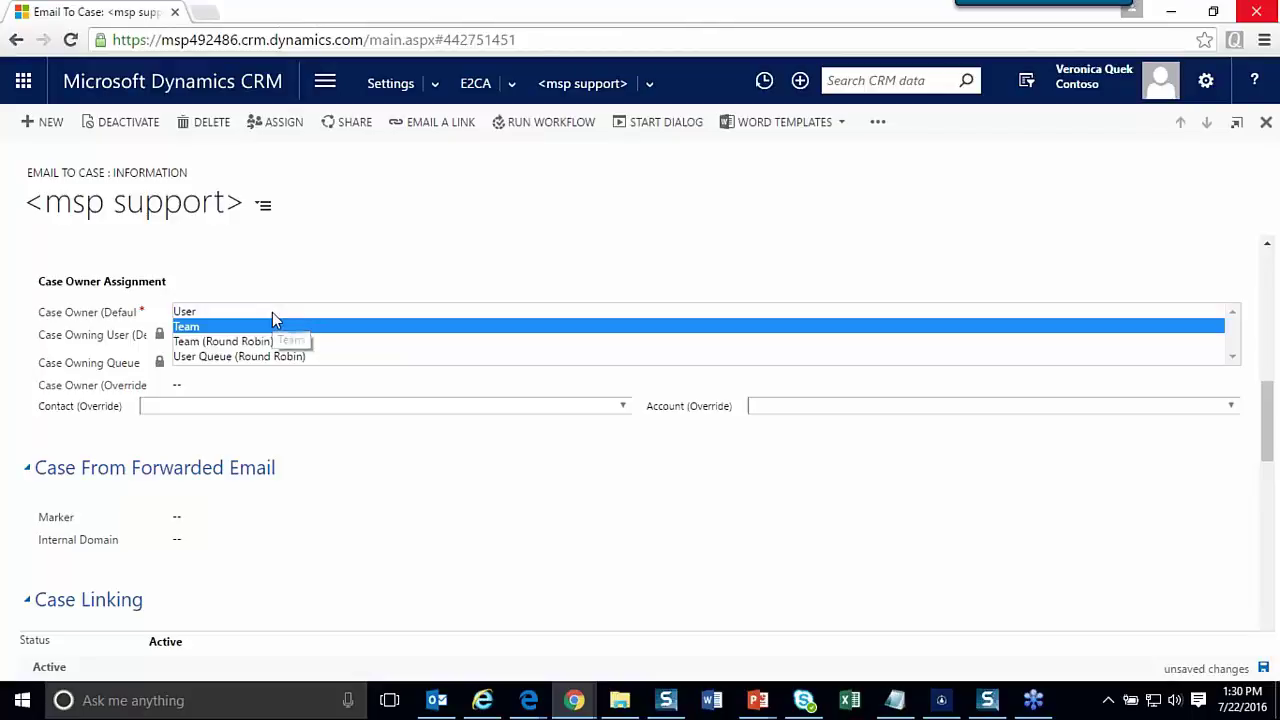
{"action": "left_click", "coordinate": [272, 312]}
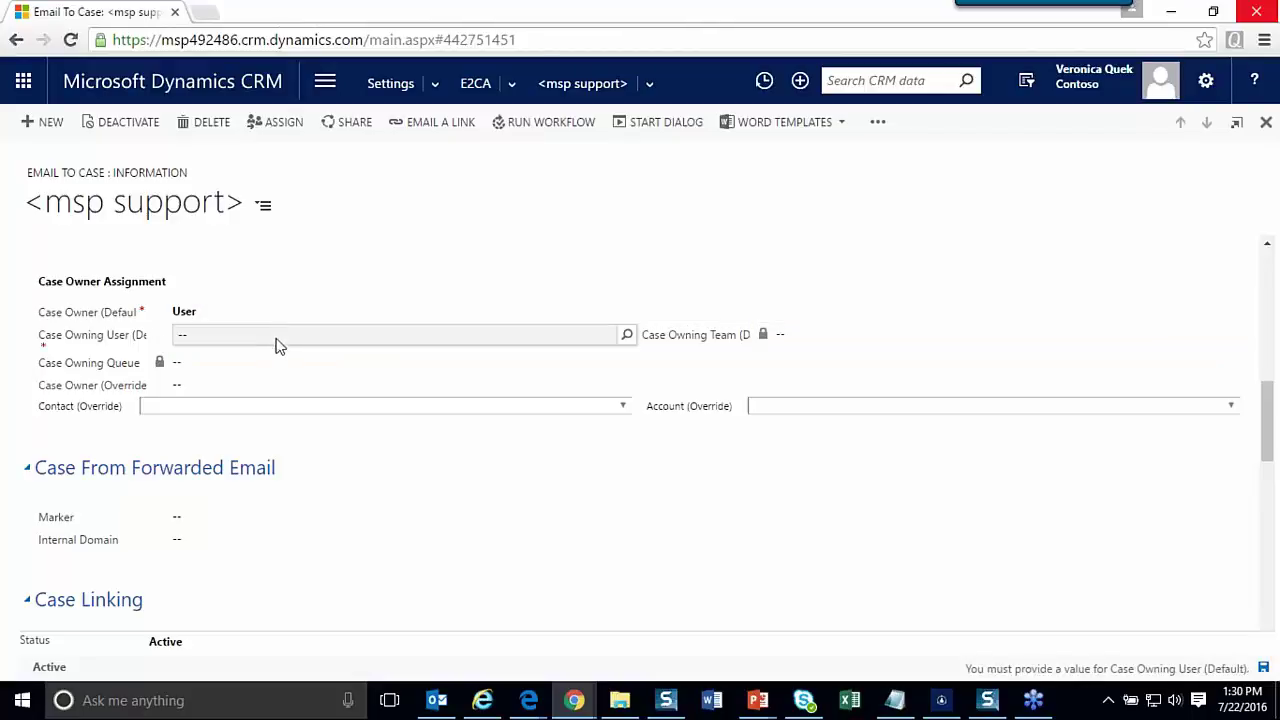
{"action": "left_click", "coordinate": [279, 340]}
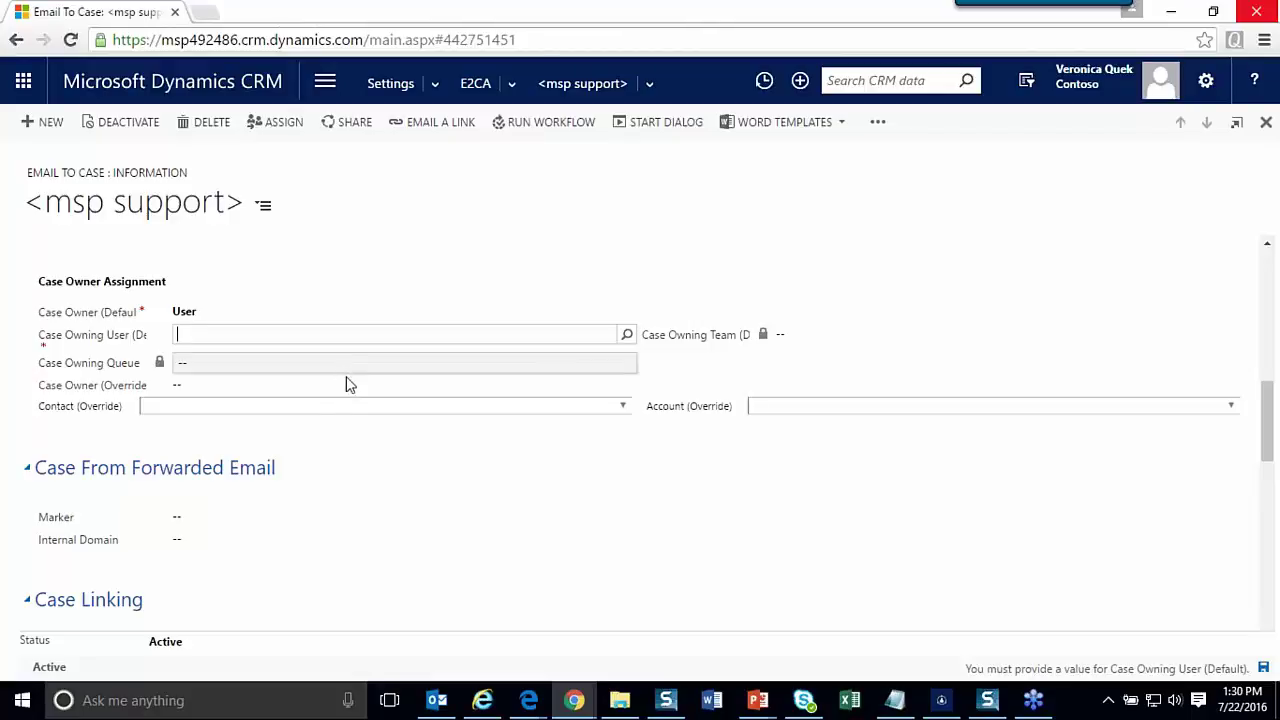
{"action": "scroll", "coordinate": [351, 392], "scroll_direction": "down", "scroll_amount": 1}
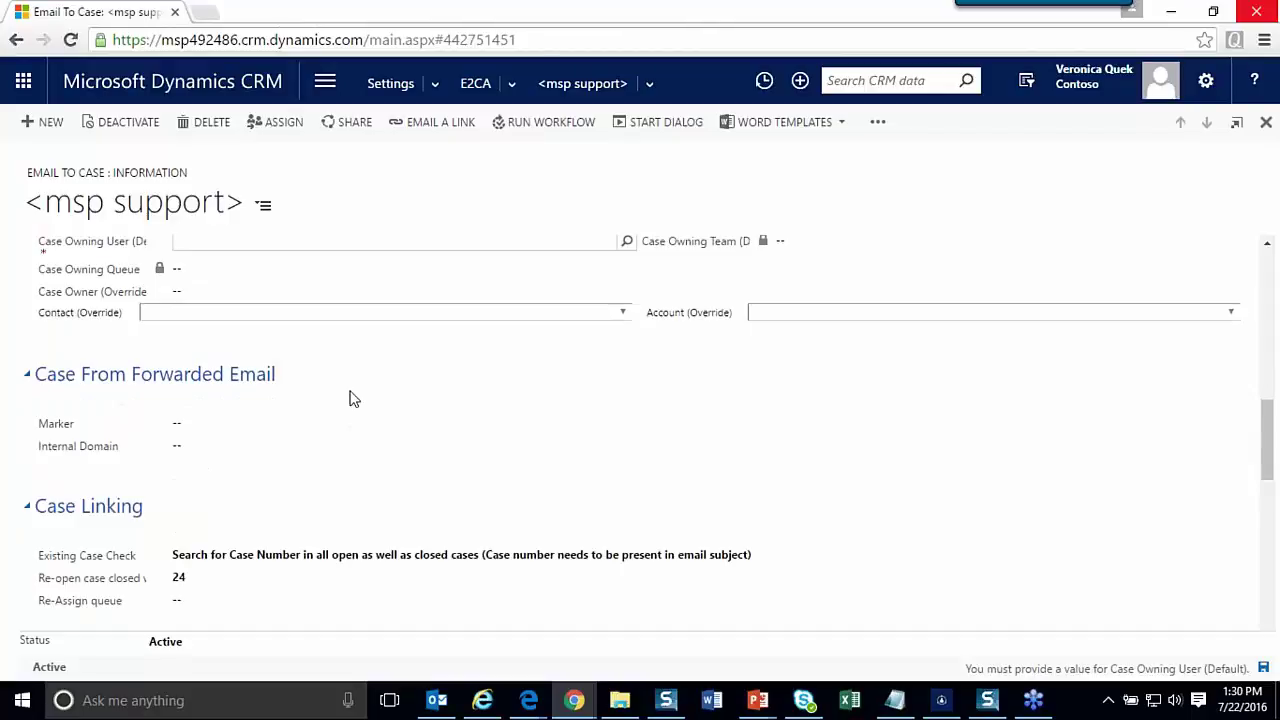
{"action": "scroll", "coordinate": [351, 398], "scroll_direction": "down", "scroll_amount": 2}
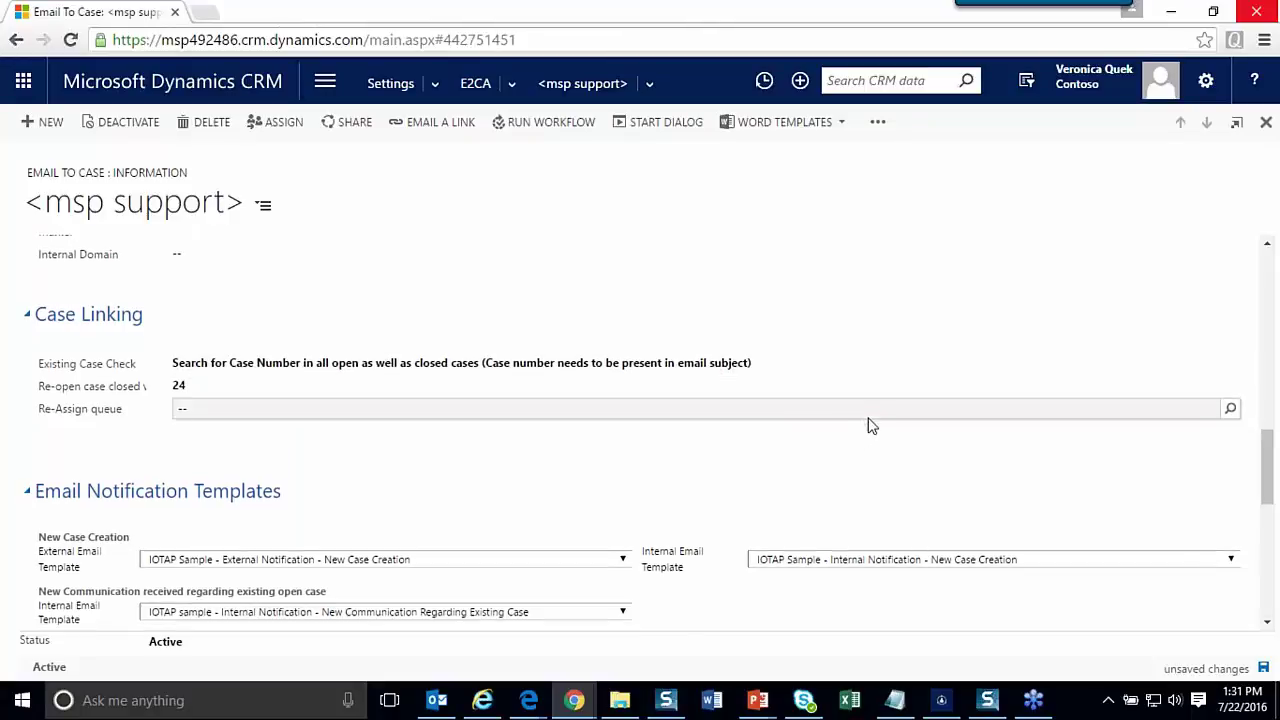
{"action": "scroll", "coordinate": [870, 425], "scroll_direction": "down", "scroll_amount": 2}
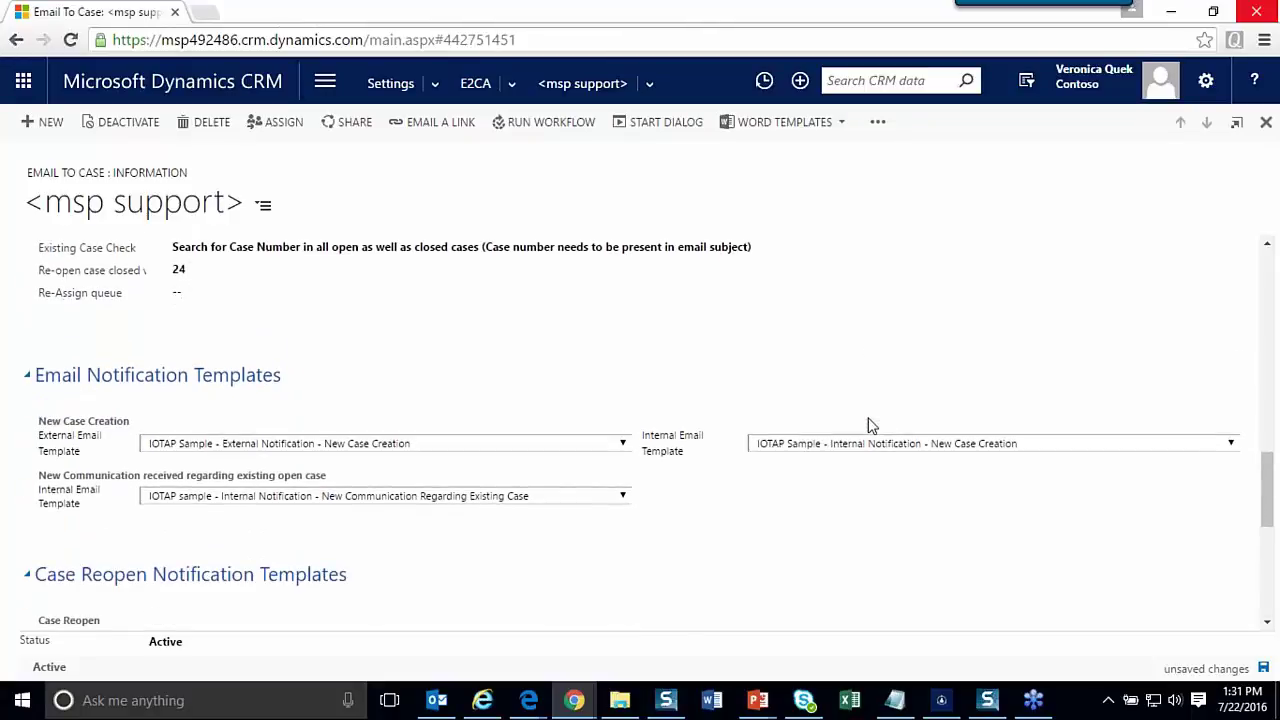
{"action": "scroll", "coordinate": [870, 425], "scroll_direction": "down", "scroll_amount": 1}
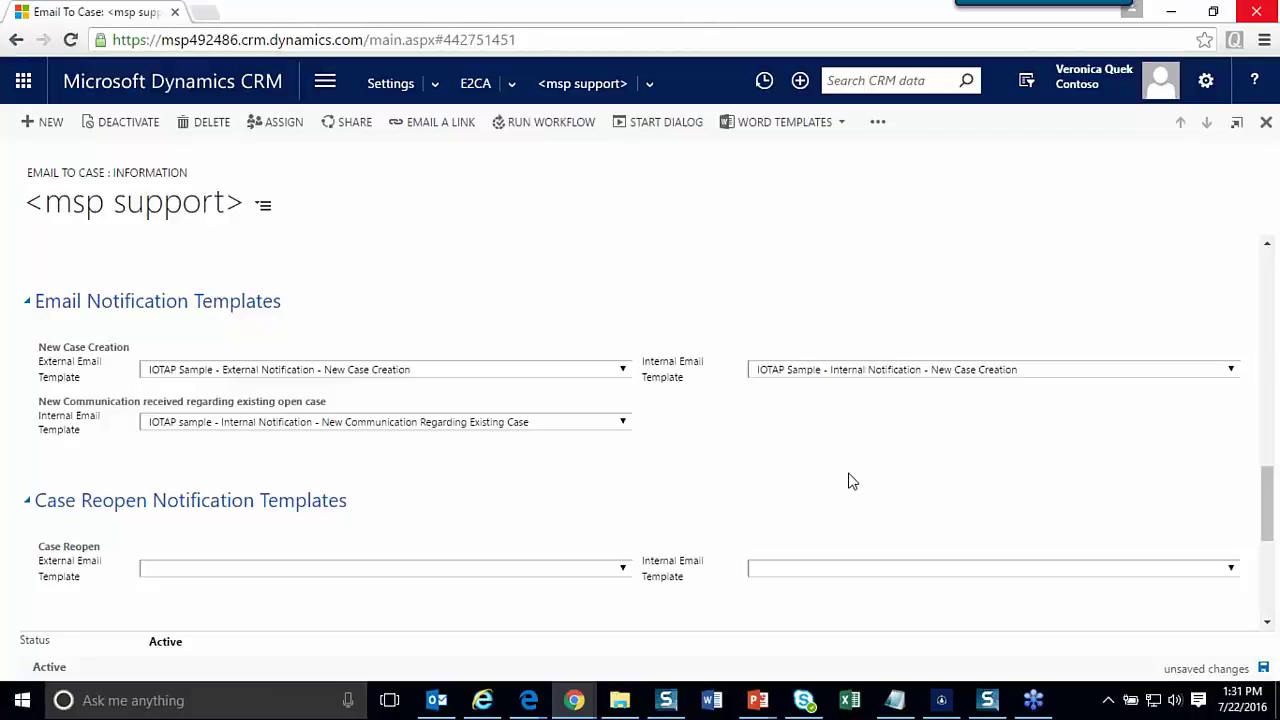
{"action": "scroll", "coordinate": [845, 487], "scroll_direction": "down", "scroll_amount": 1}
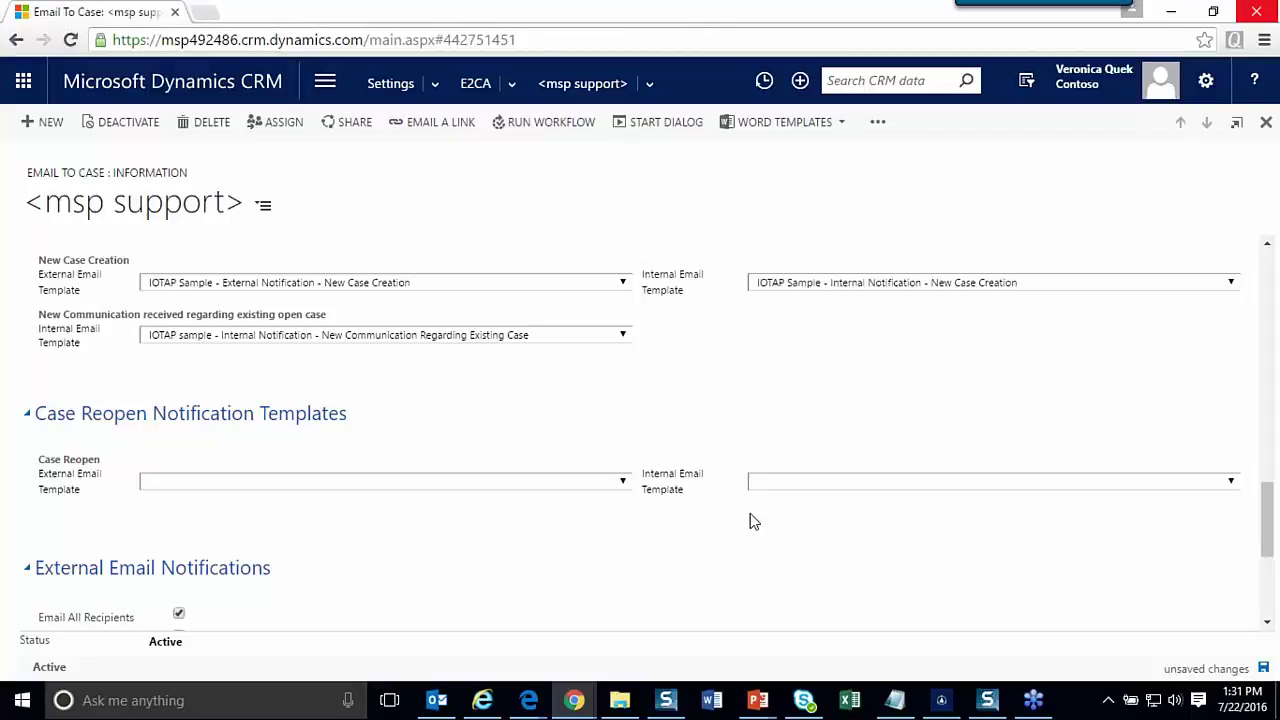
{"action": "scroll", "coordinate": [754, 521], "scroll_direction": "down", "scroll_amount": 2}
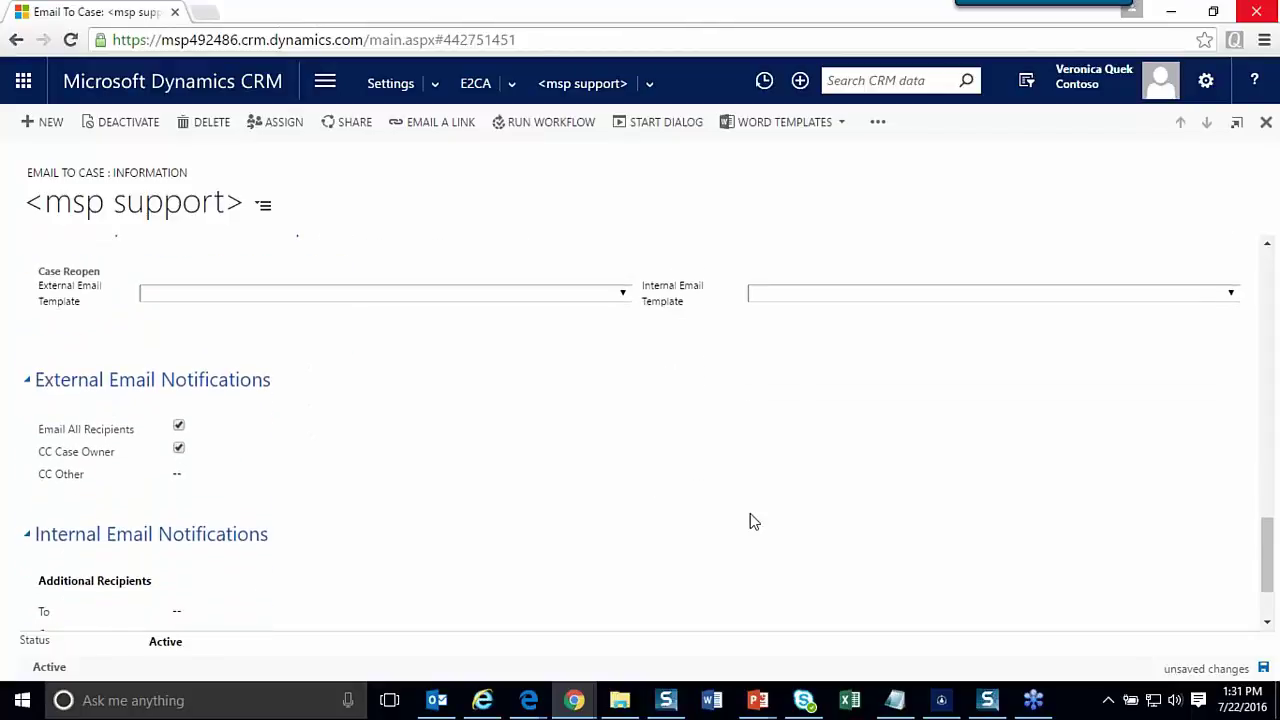
{"action": "scroll", "coordinate": [754, 521], "scroll_direction": "down", "scroll_amount": 1}
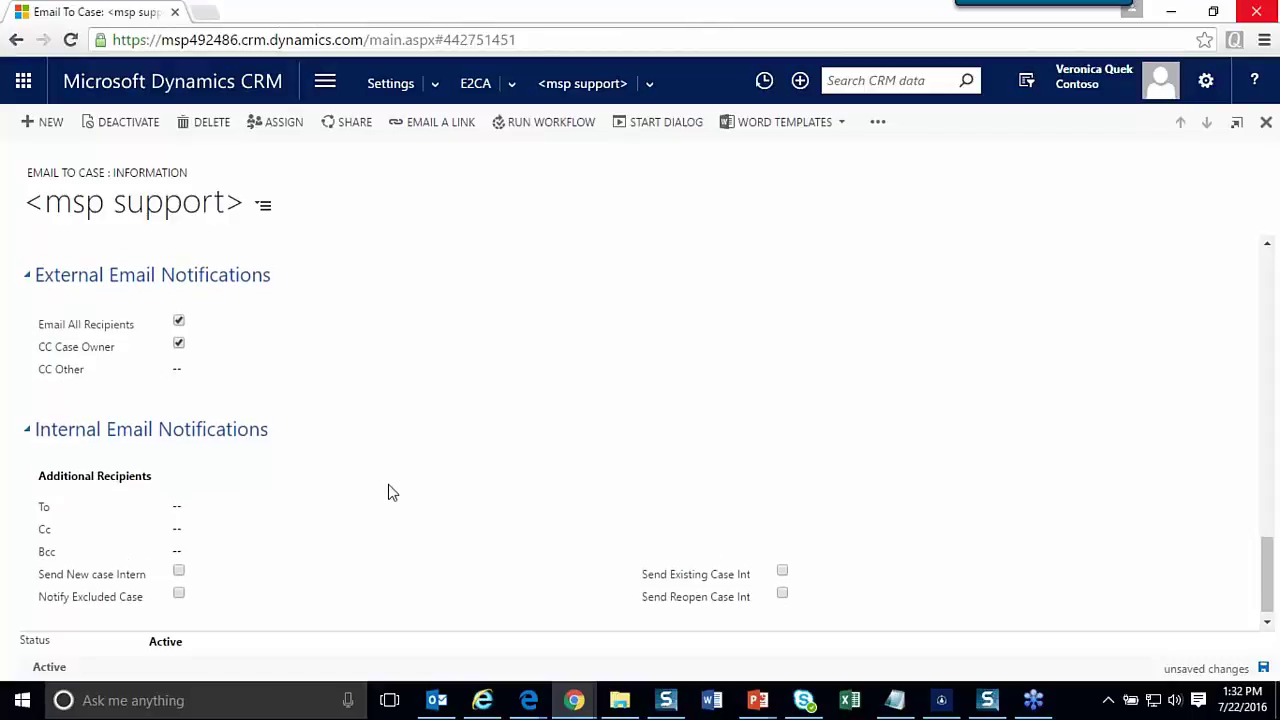
{"action": "scroll", "coordinate": [391, 492], "scroll_direction": "up", "scroll_amount": 10}
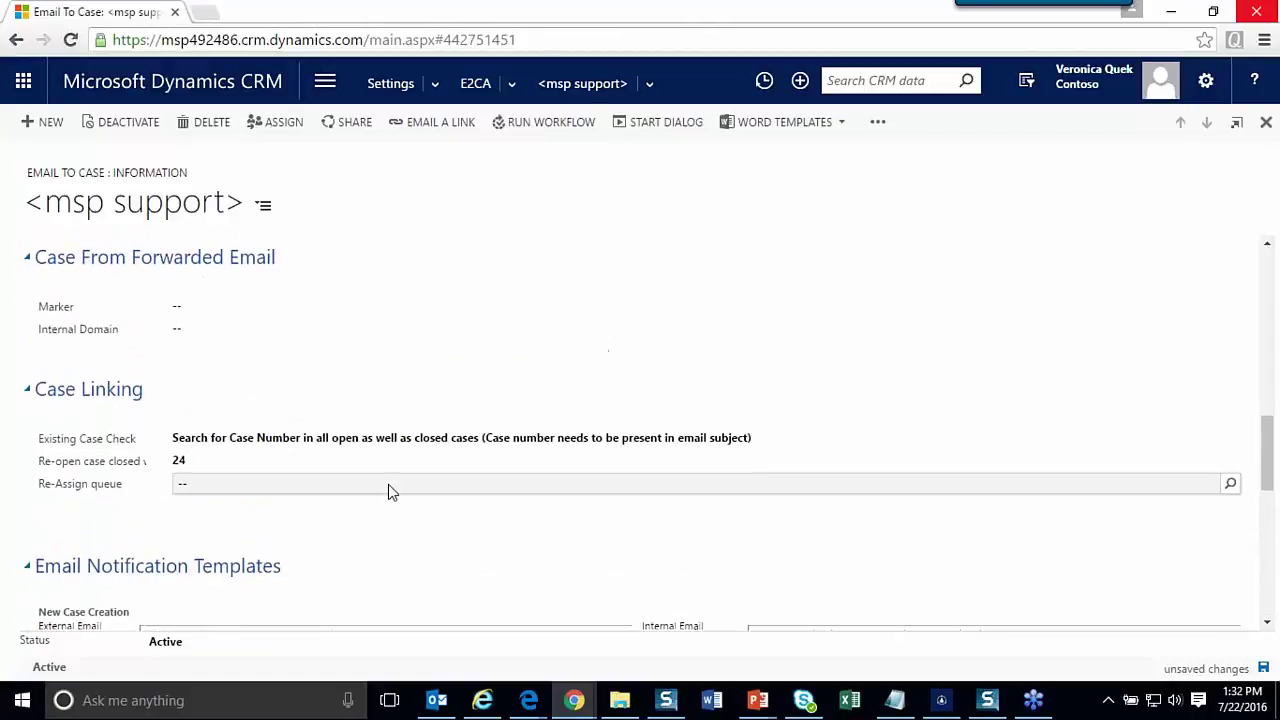
{"action": "scroll", "coordinate": [391, 490], "scroll_direction": "up", "scroll_amount": 10}
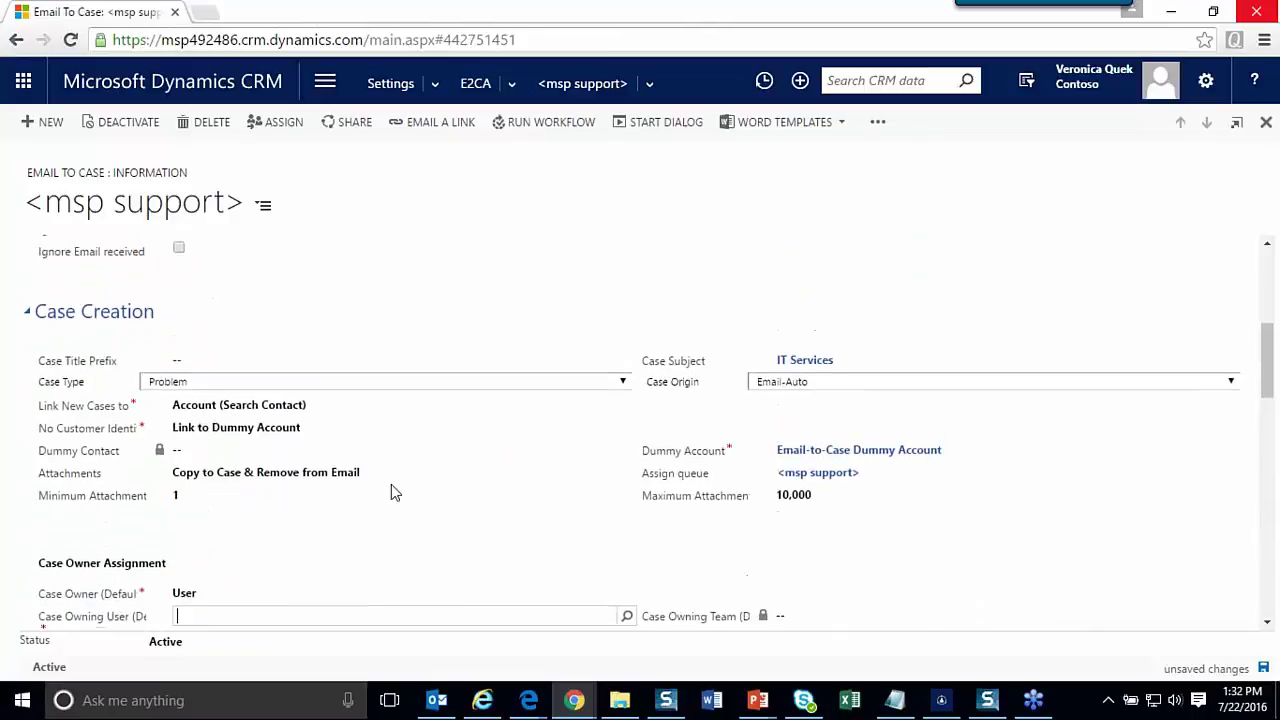
{"action": "scroll", "coordinate": [391, 485], "scroll_direction": "up", "scroll_amount": 2}
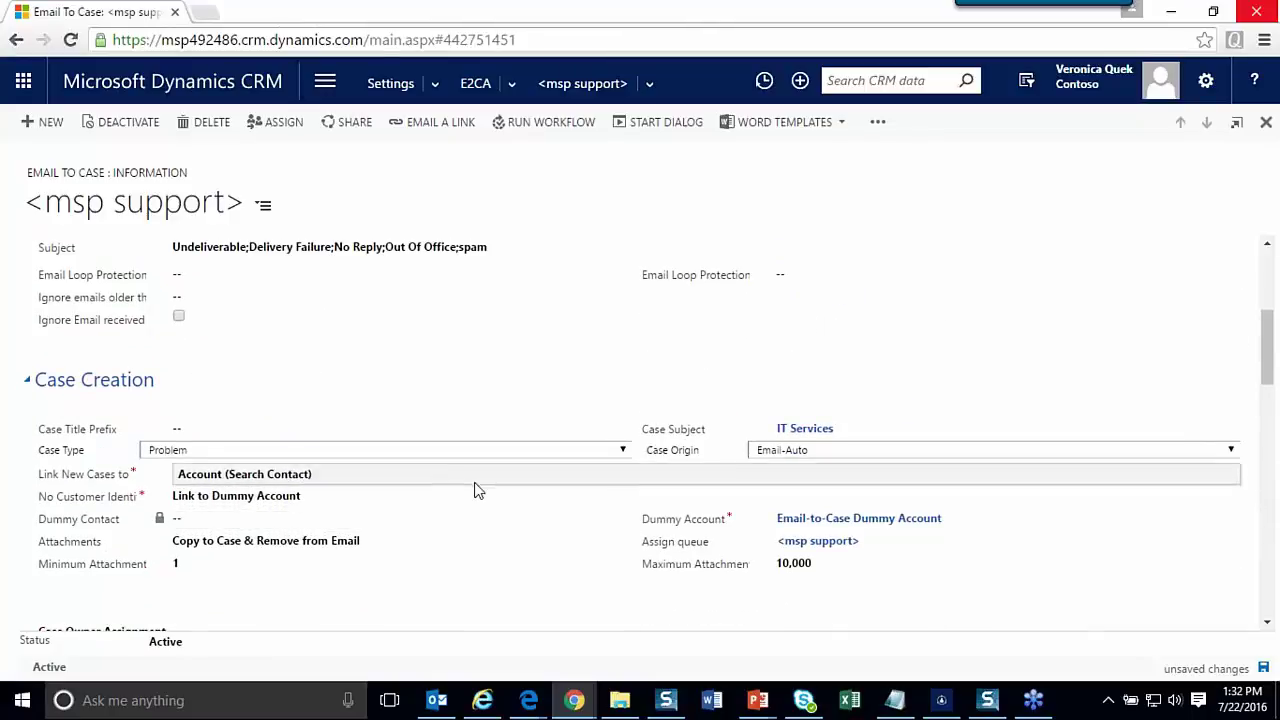
{"action": "scroll", "coordinate": [475, 500], "scroll_direction": "down", "scroll_amount": 4}
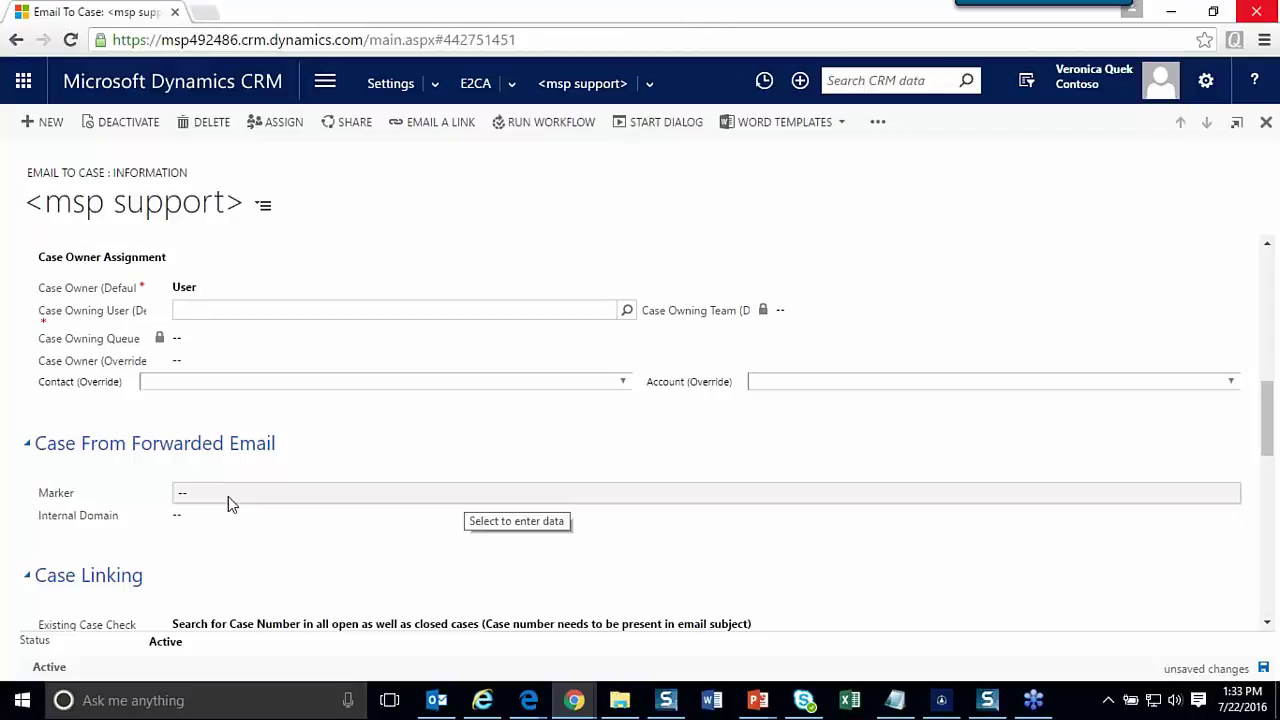
{"action": "left_click", "coordinate": [228, 496]}
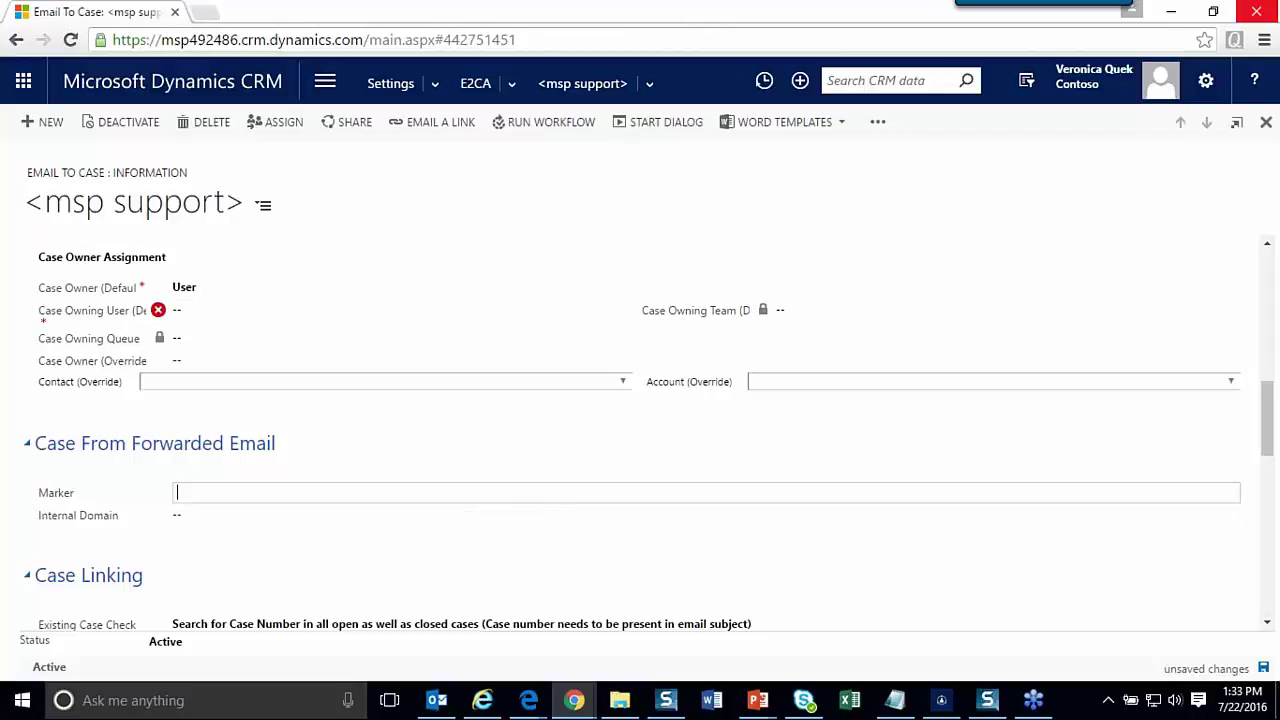
{"action": "type", "text": "F"}
{"action": "left_click", "coordinate": [201, 518]}
{"action": "key", "text": "shift+Tab"}
{"action": "type", "text": "F"}
{"action": "mouse_move", "coordinate": [181, 492]}
{"action": "left_mouse_down"}
{"action": "mouse_move", "coordinate": [226, 519]}
{"action": "mouse_move", "coordinate": [225, 493]}
{"action": "left_mouse_up"}
{"action": "key", "text": "BackSpace"}
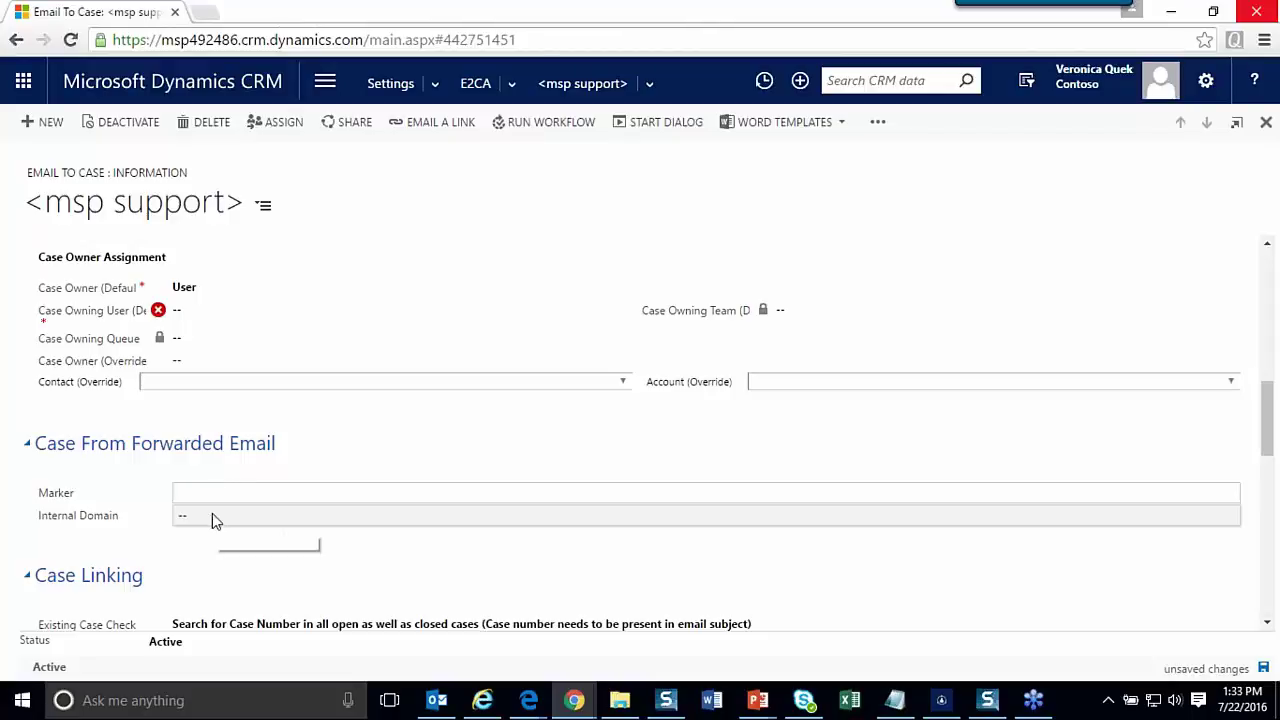
{"action": "left_click", "coordinate": [212, 515]}
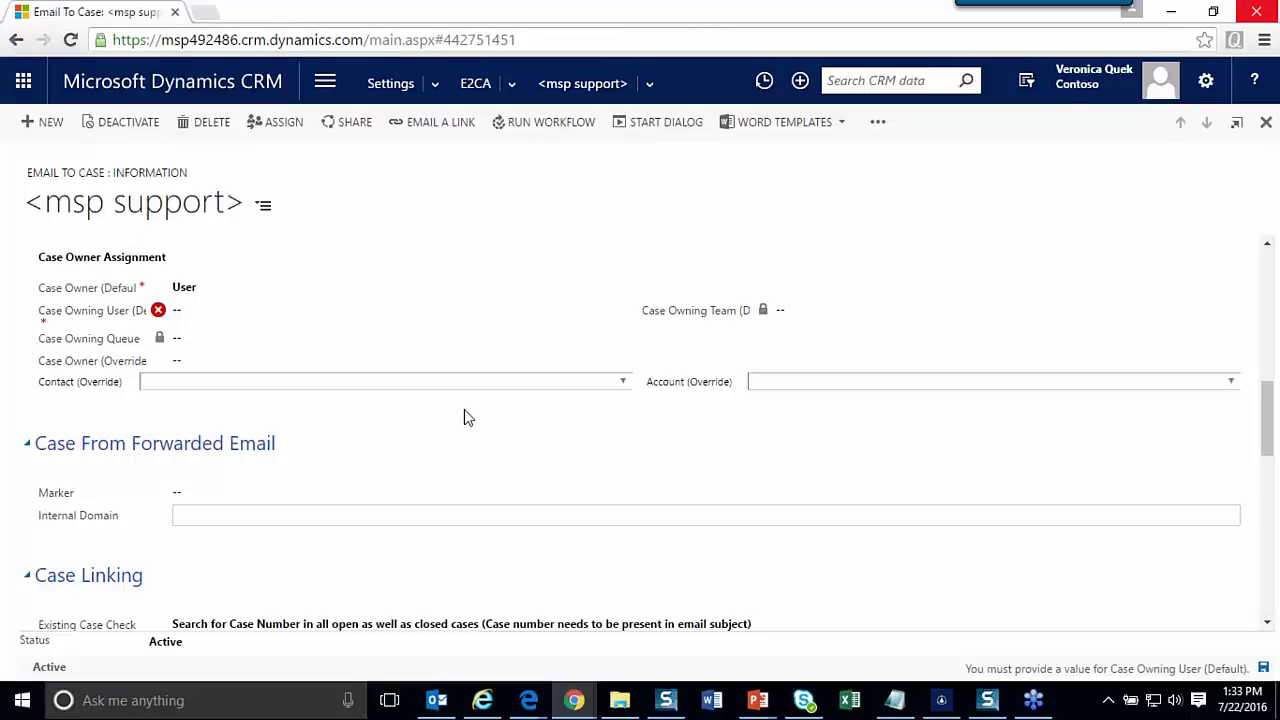
{"action": "scroll", "coordinate": [464, 410], "scroll_direction": "up", "scroll_amount": 4}
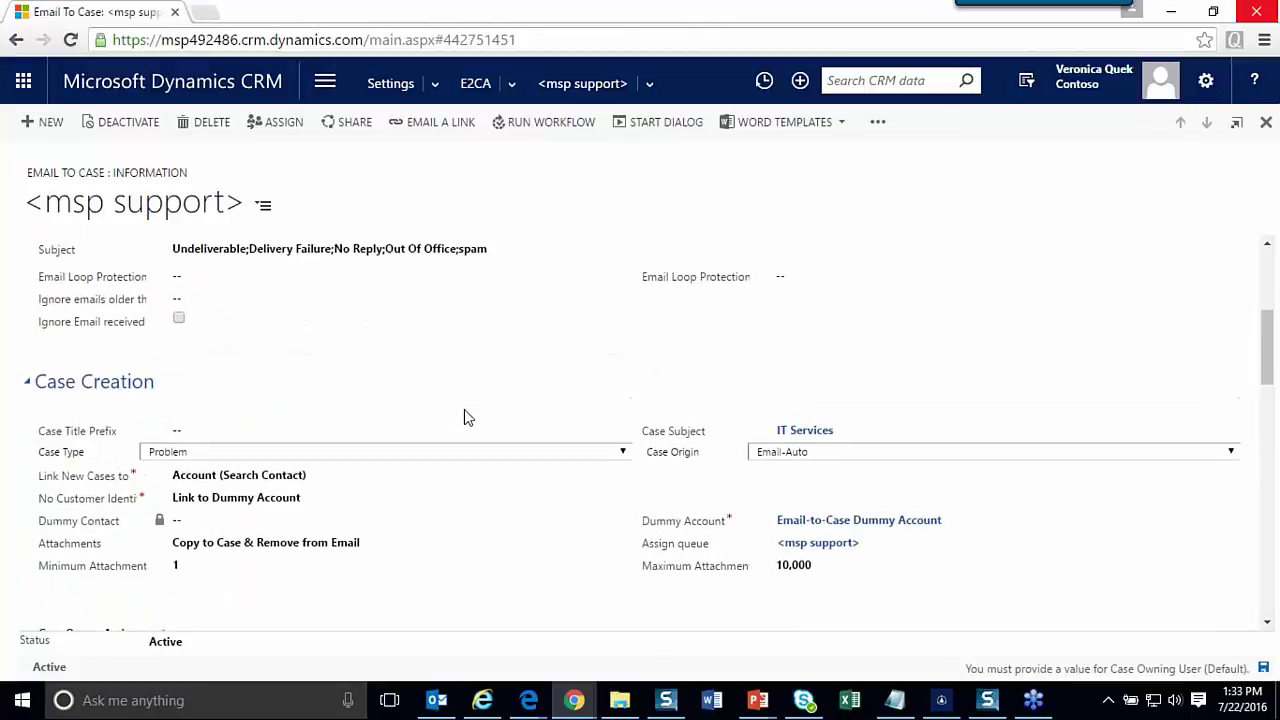
{"action": "scroll", "coordinate": [464, 417], "scroll_direction": "up", "scroll_amount": 3}
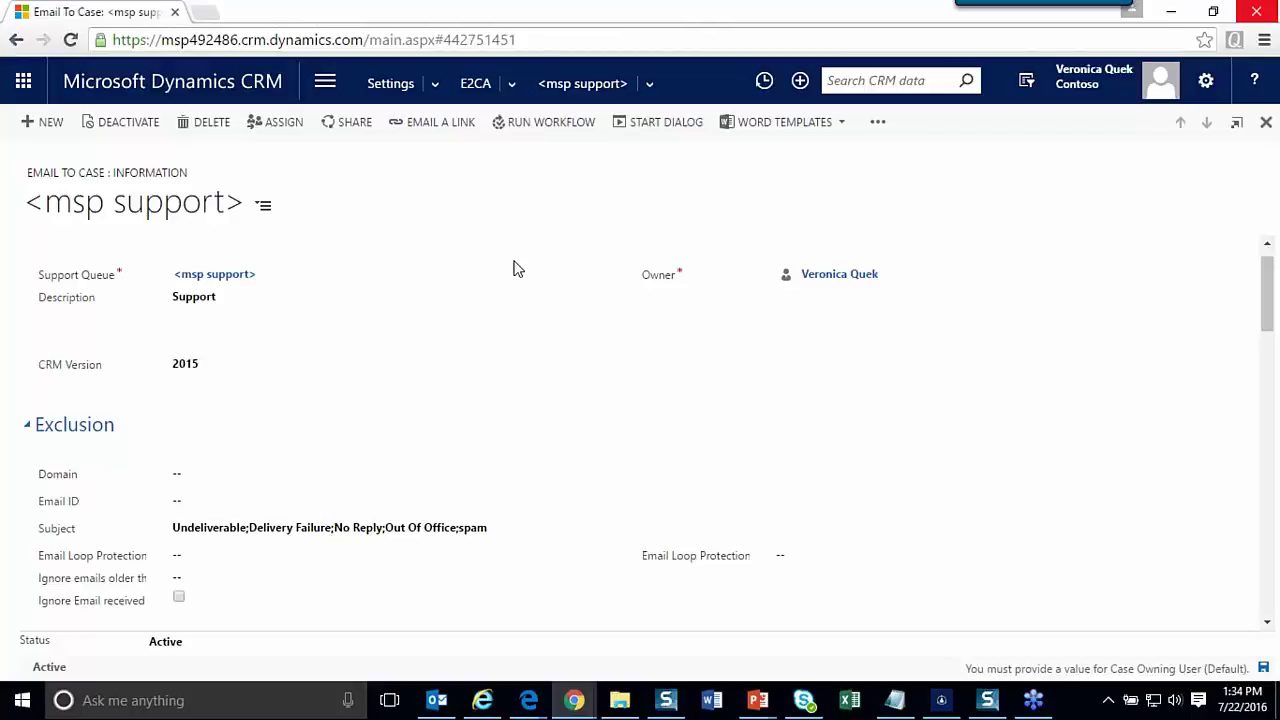
Discard the unsaved E2CA changes, go to Service > Cases, and bring up the Windows Start menu.
{"action": "left_click", "coordinate": [474, 83]}
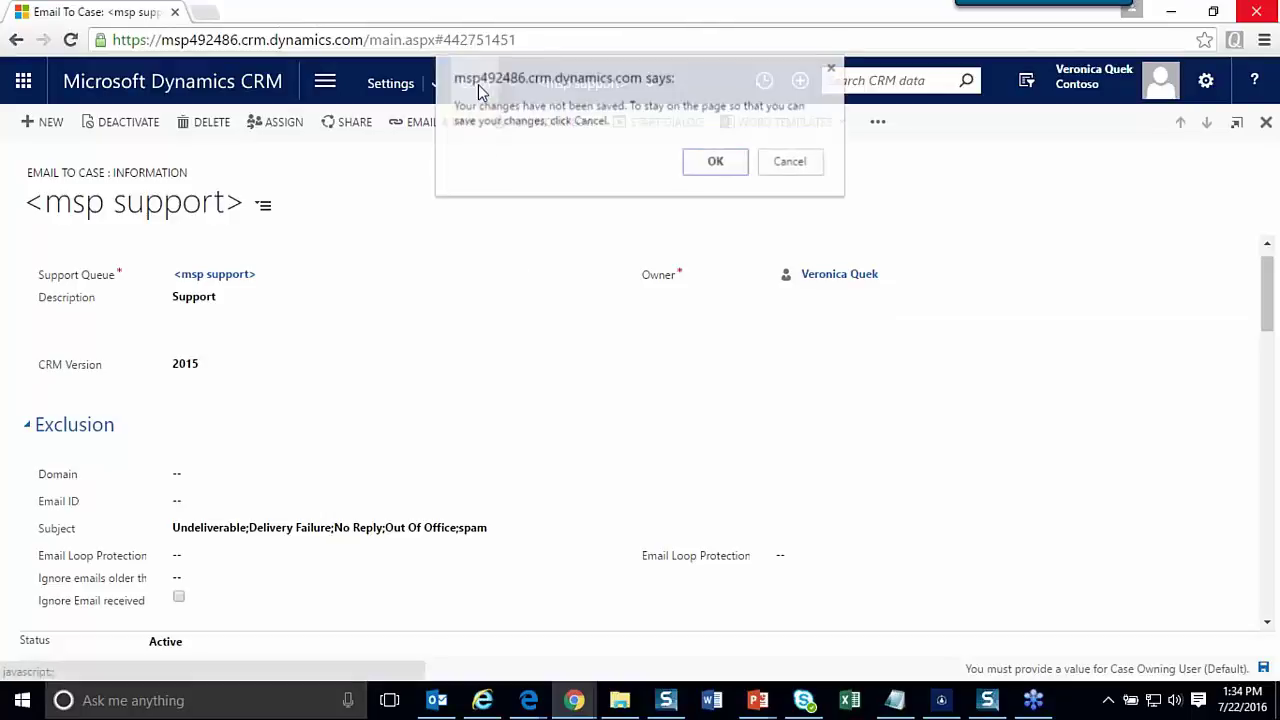
{"action": "left_click", "coordinate": [700, 162]}
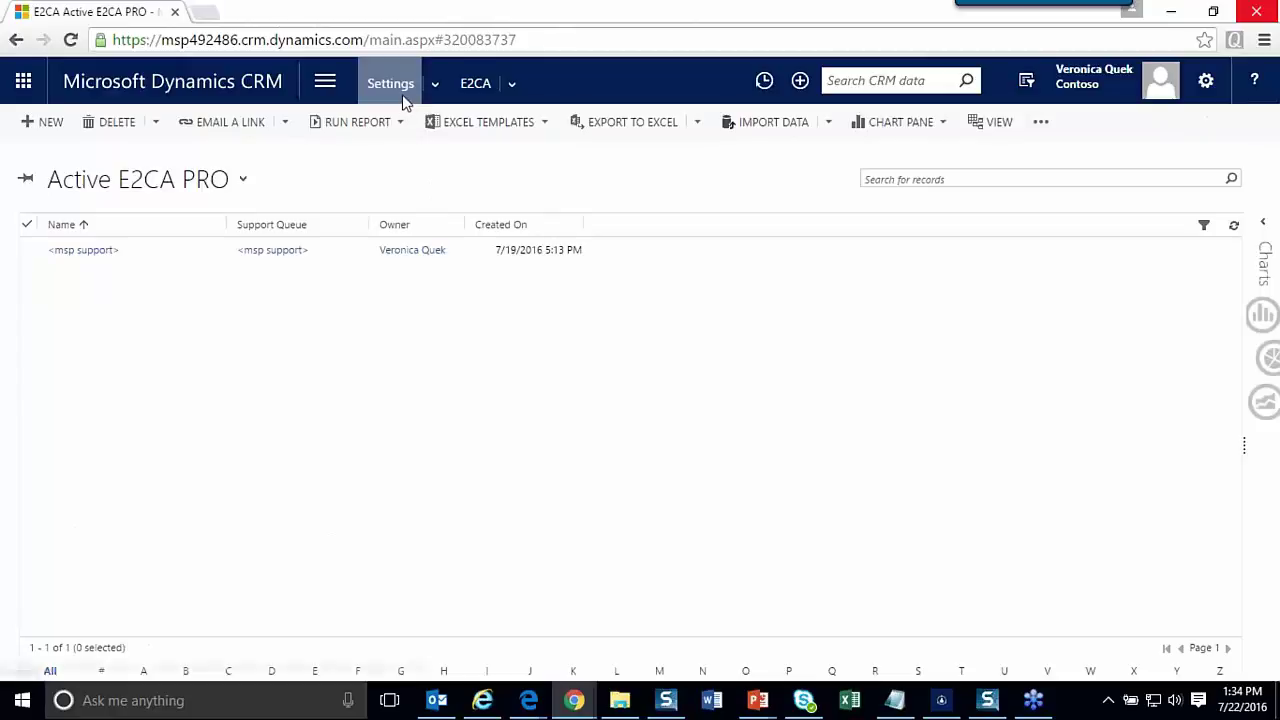
{"action": "left_click", "coordinate": [327, 85]}
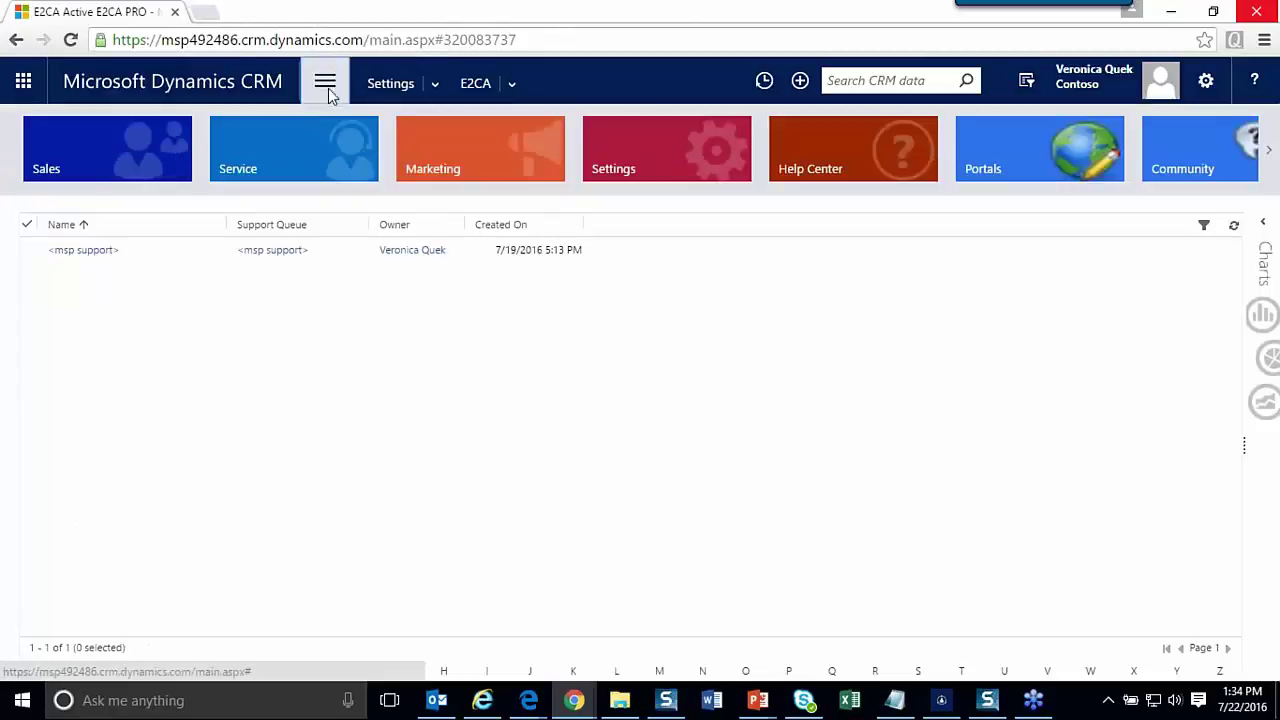
{"action": "left_click", "coordinate": [143, 153]}
{"action": "left_click", "coordinate": [296, 149]}
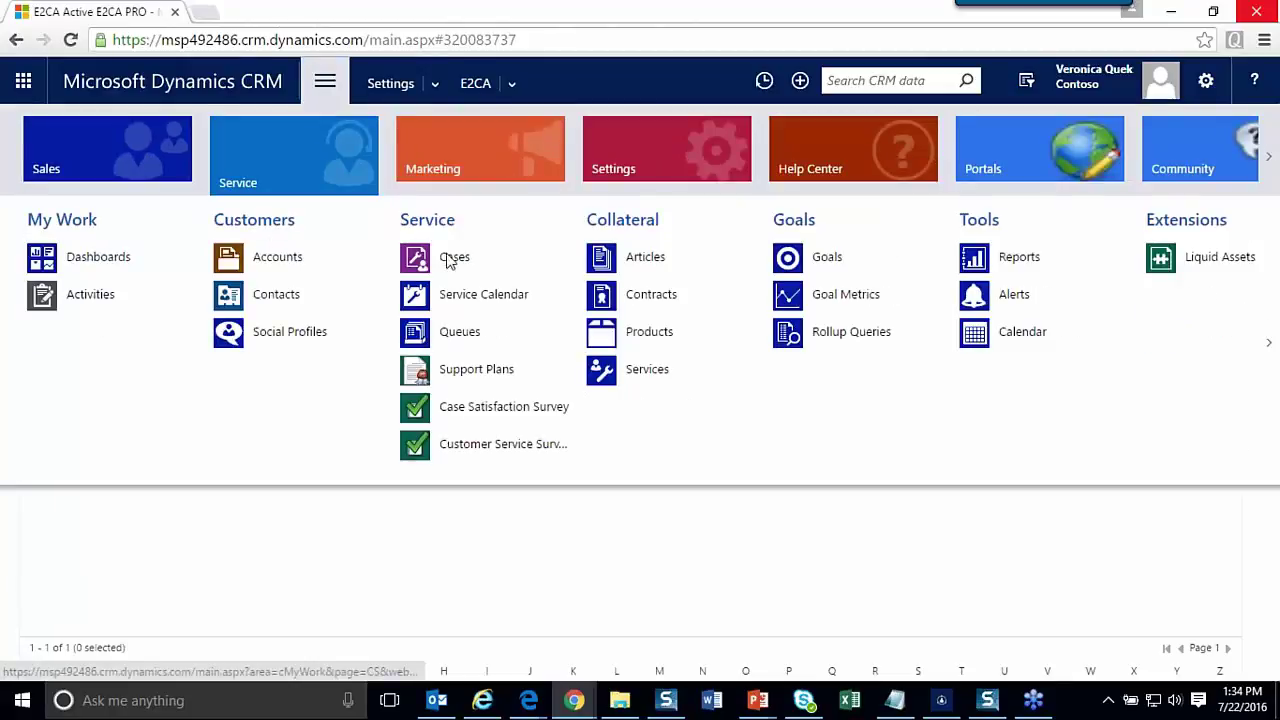
{"action": "left_click", "coordinate": [449, 260]}
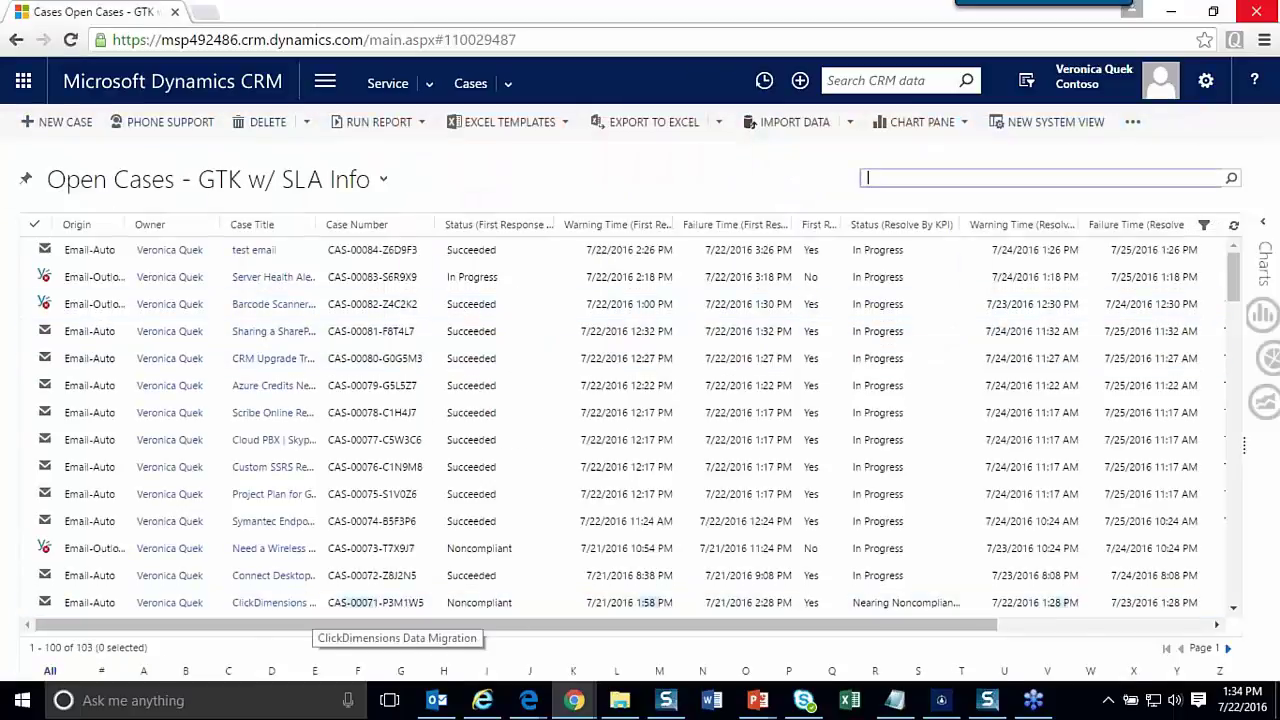
{"action": "left_click", "coordinate": [22, 700]}
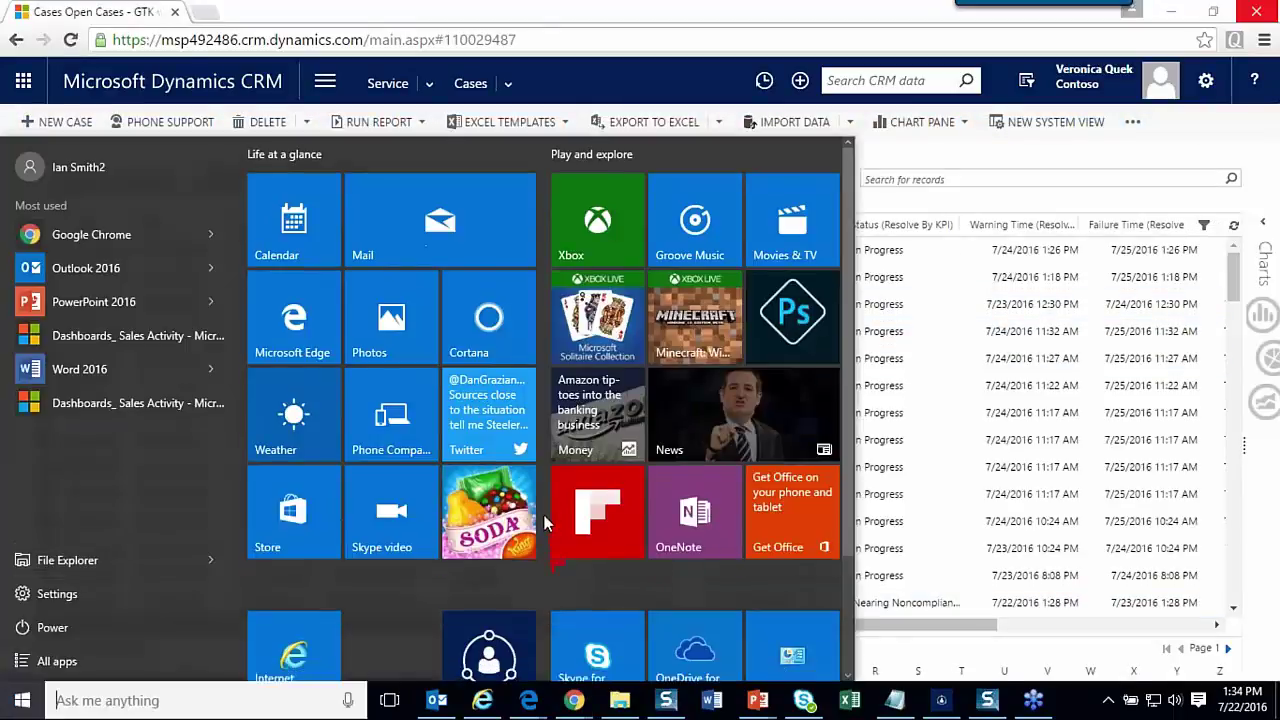
Launch the QGate Breeze app from the Start menu tiles.
{"action": "scroll", "coordinate": [545, 521], "scroll_direction": "down", "scroll_amount": 3}
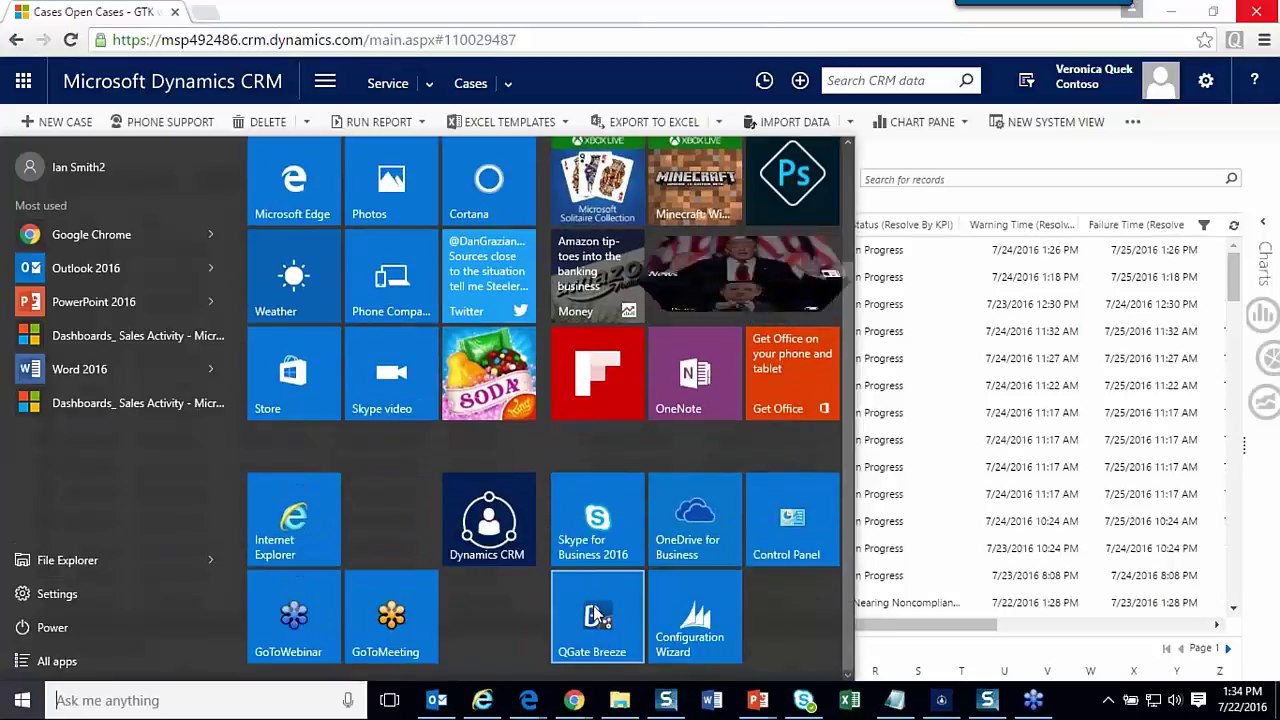
{"action": "left_click", "coordinate": [562, 580]}
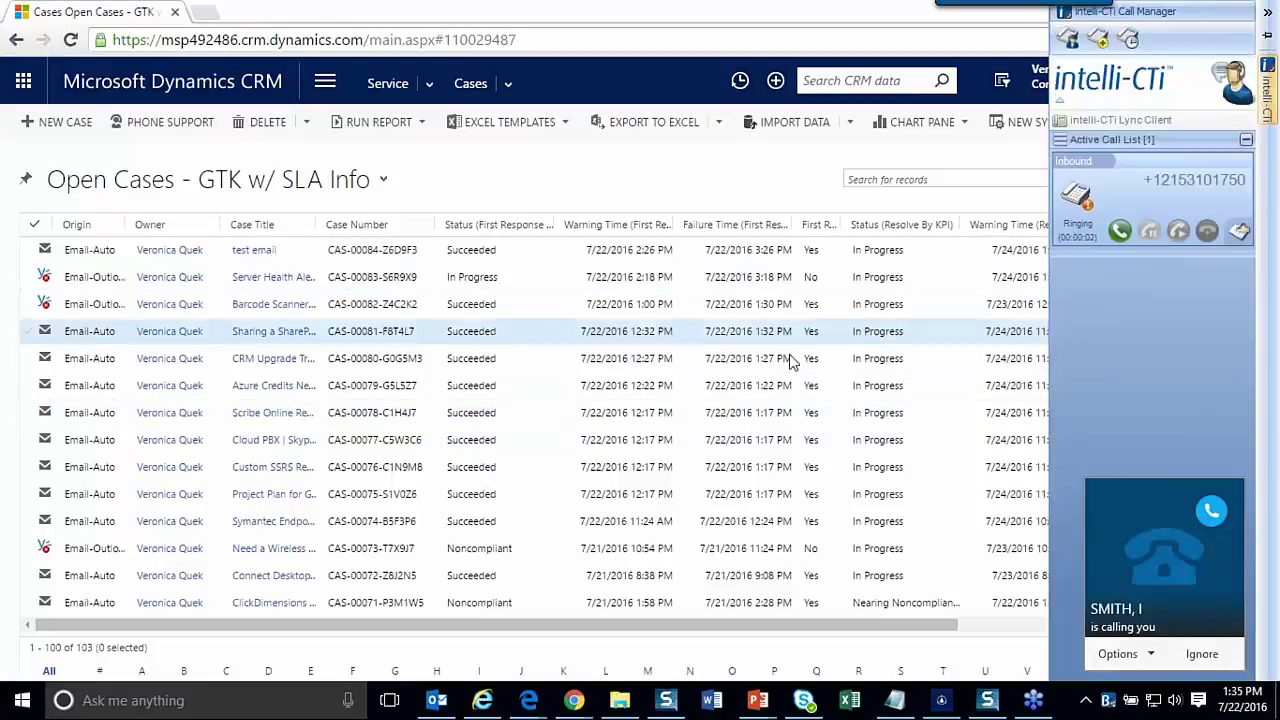
Answer the incoming call in intelli-CTi and pick System Integrators, Inc. as the caller.
{"action": "left_click", "coordinate": [1121, 233]}
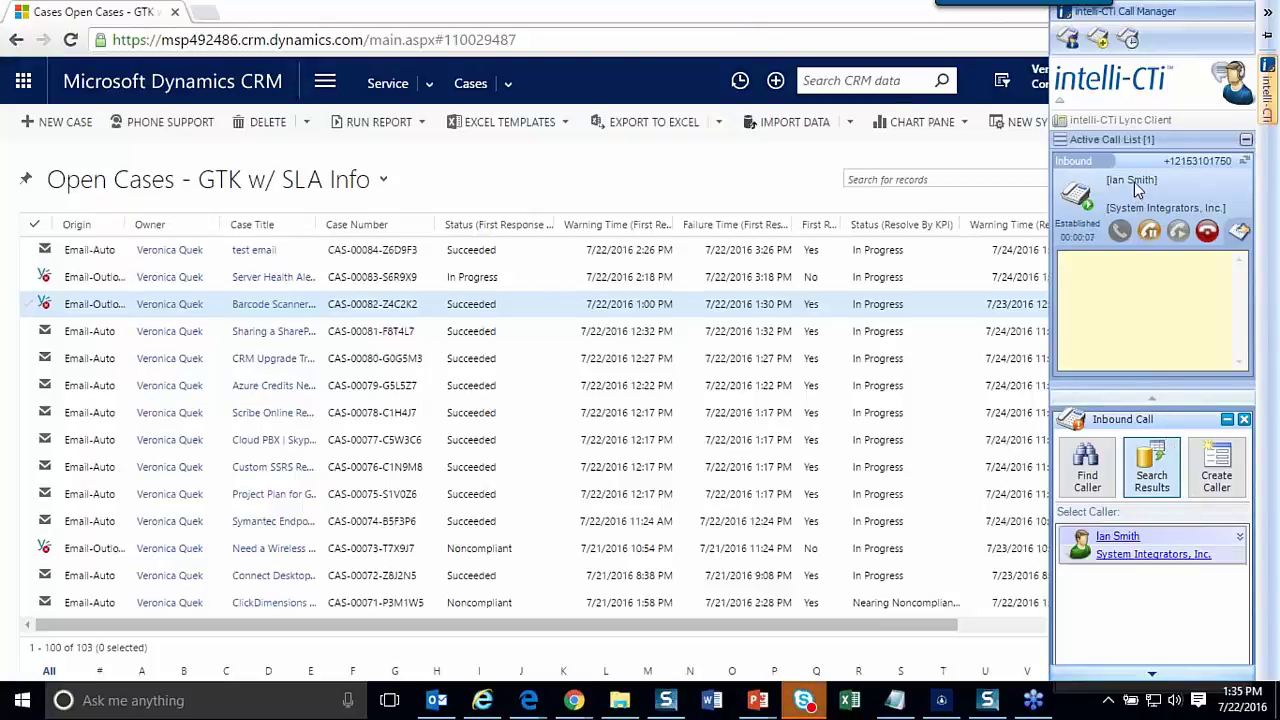
{"action": "left_click", "coordinate": [1153, 560]}
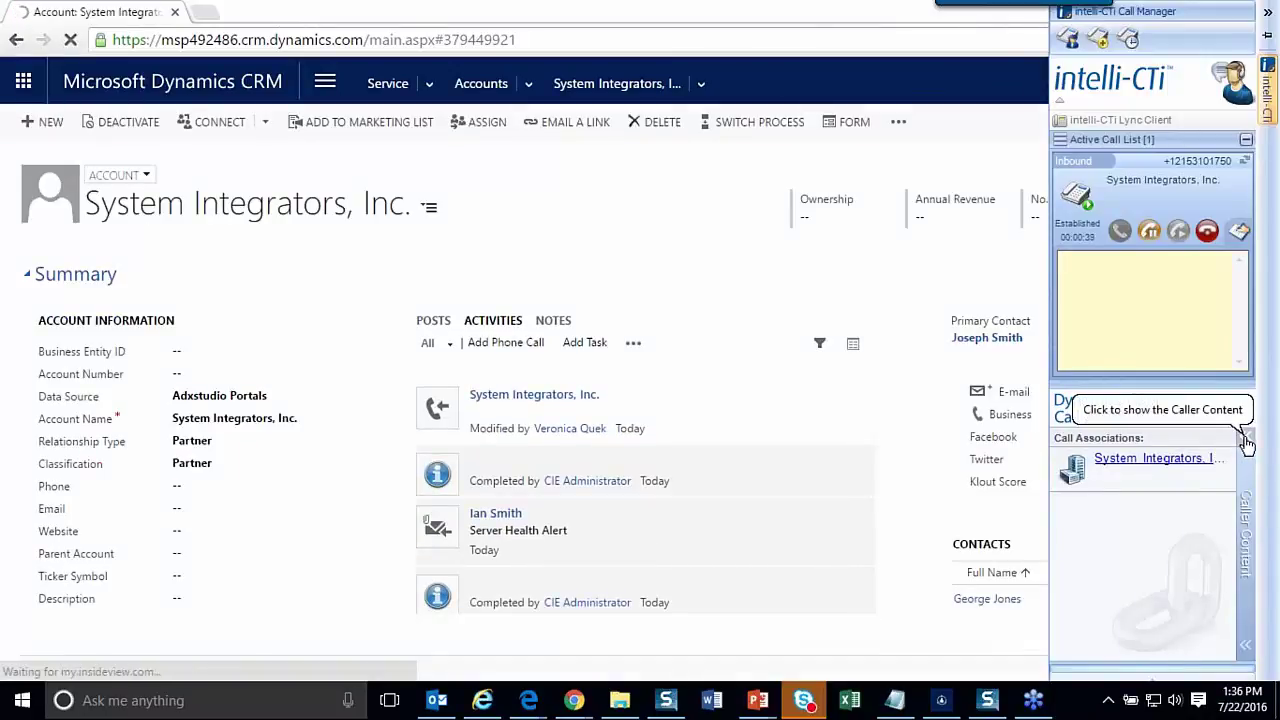
List the caller's cases under Caller Content and associate the call with Barcode Scanner Integration.
{"action": "left_click", "coordinate": [1246, 441]}
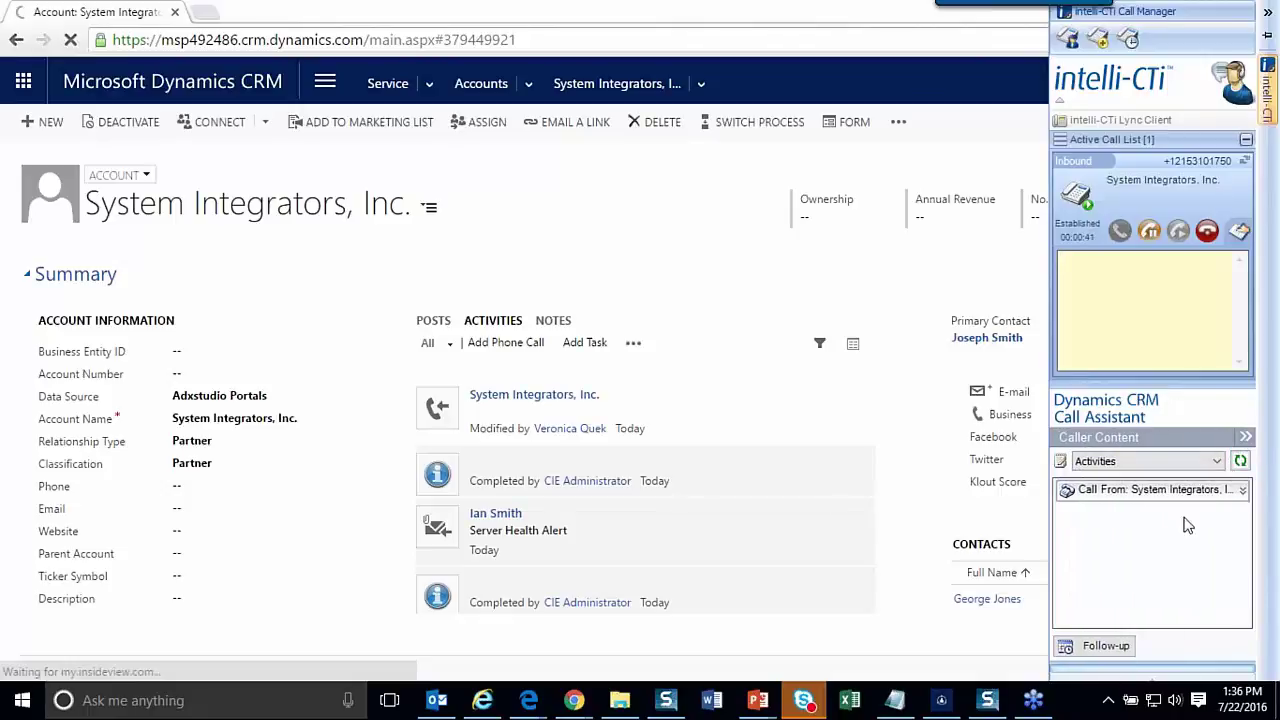
{"action": "left_click", "coordinate": [1217, 461]}
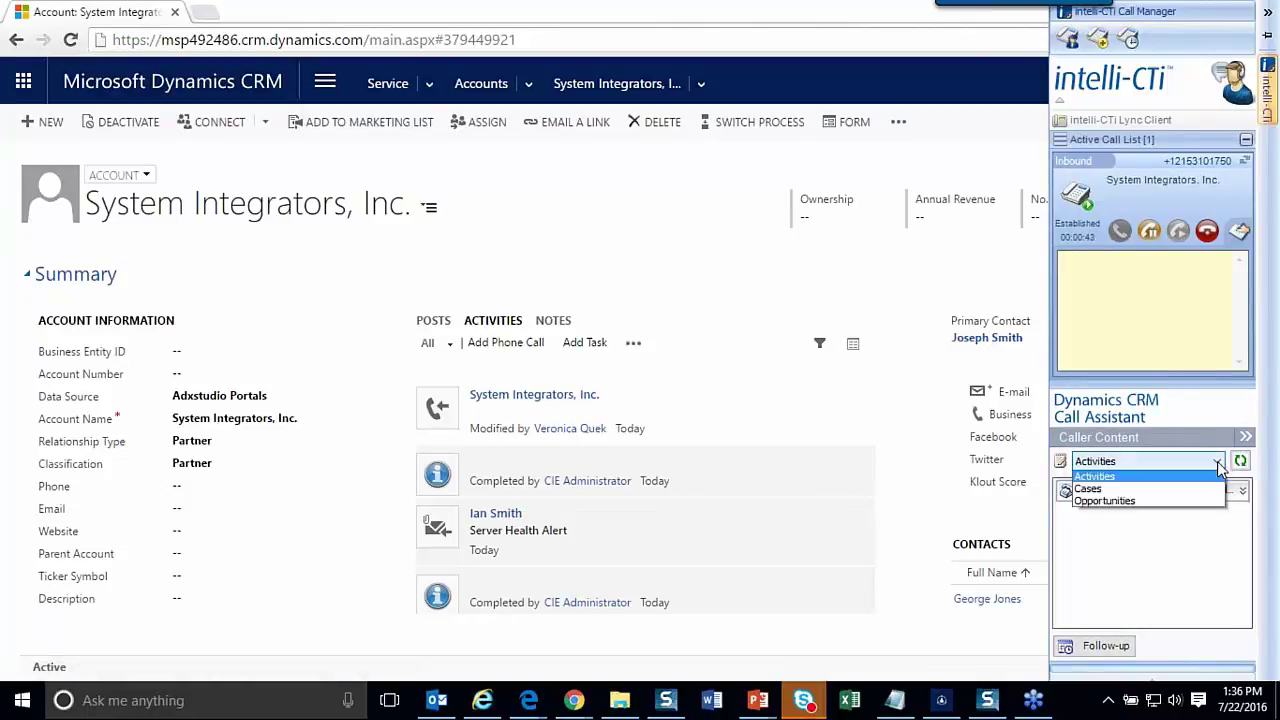
{"action": "left_click", "coordinate": [1095, 490]}
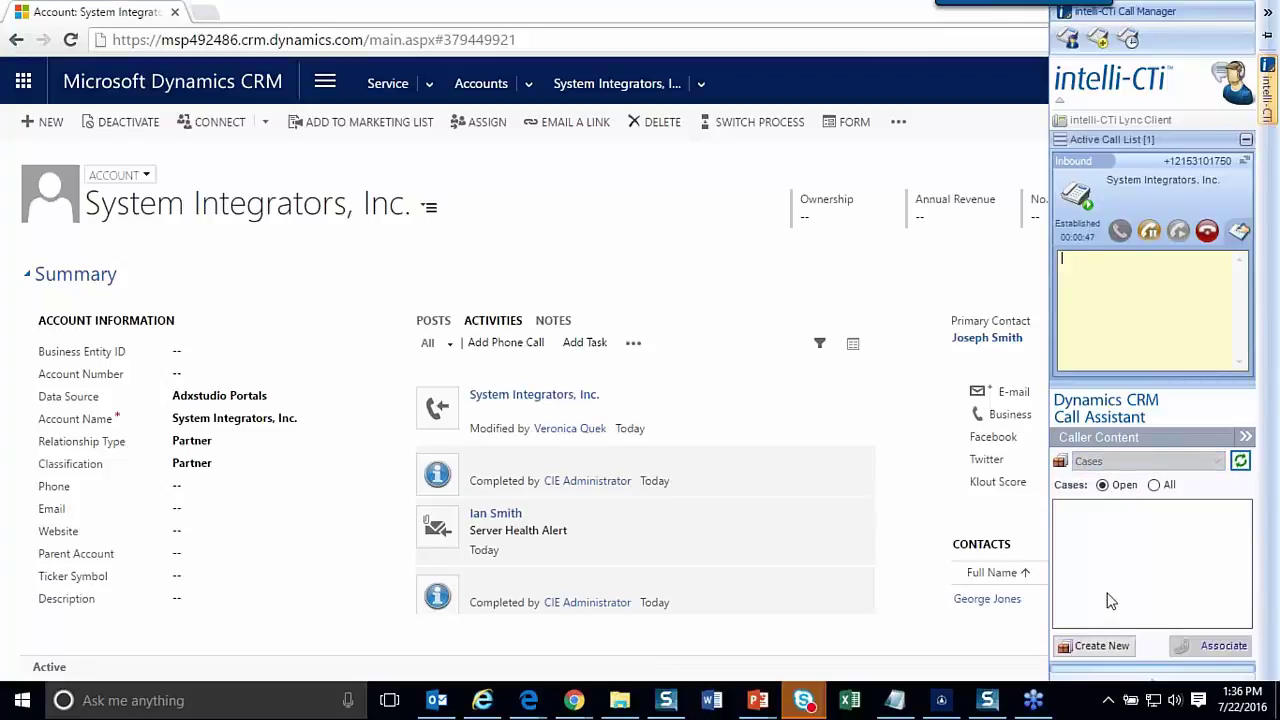
{"action": "left_click", "coordinate": [1176, 273]}
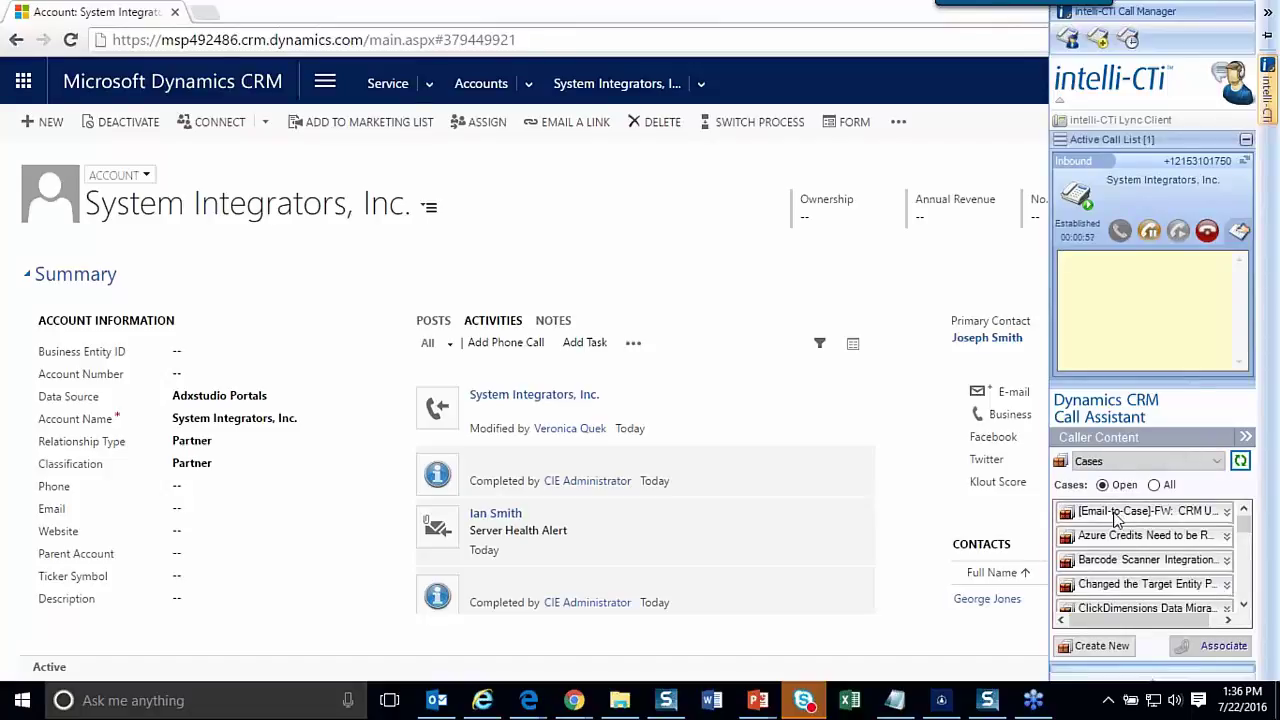
{"action": "left_click", "coordinate": [1122, 563]}
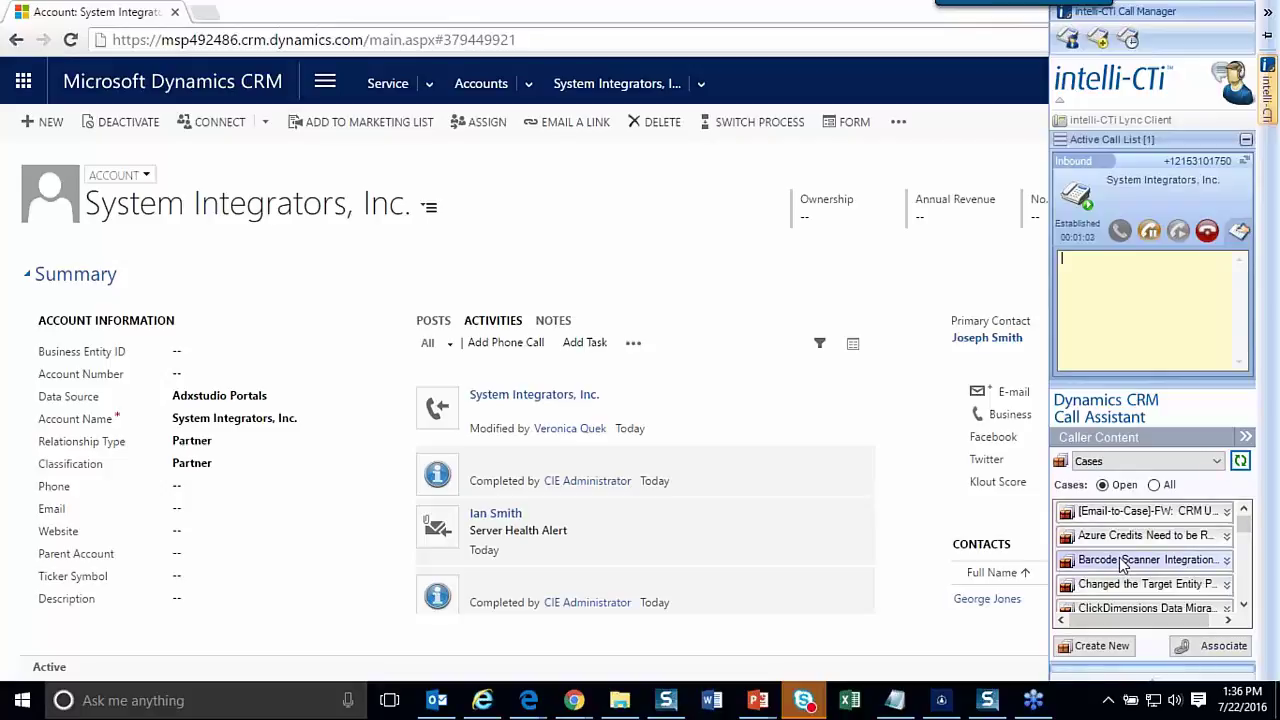
{"action": "left_click", "coordinate": [1222, 646]}
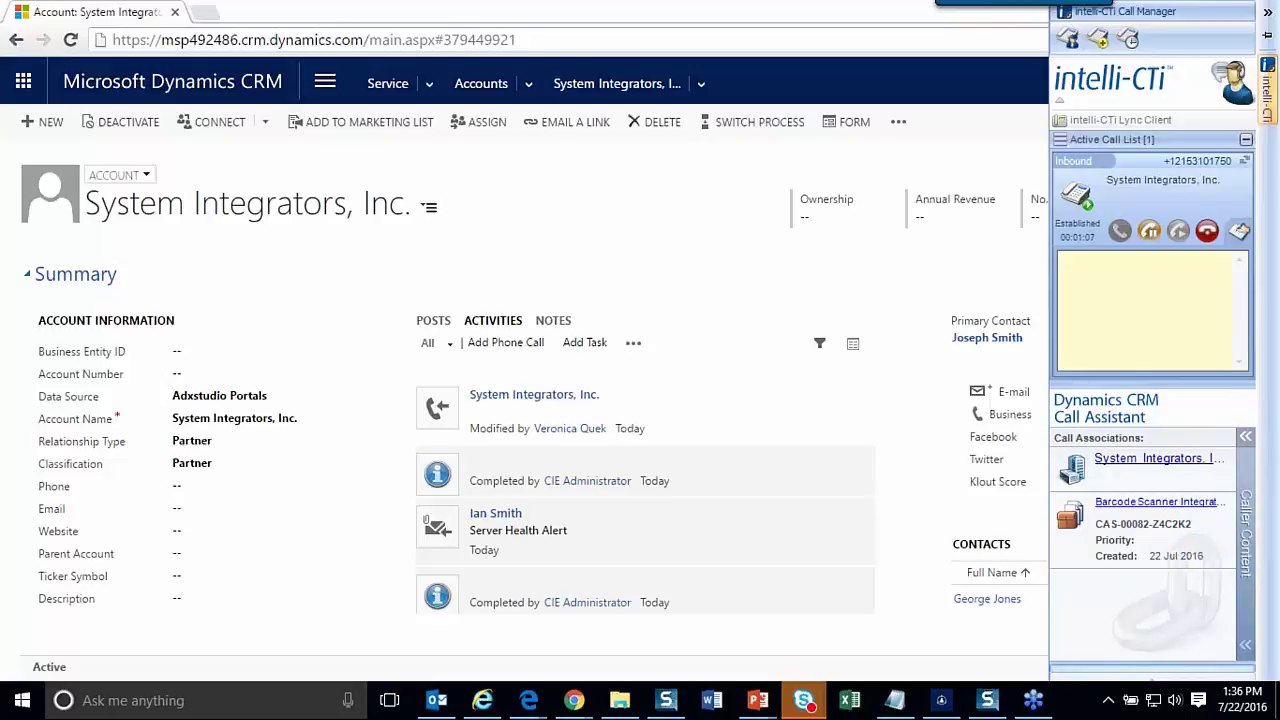
Enter the call note 'Looking for barcode scanner solution.' in intelli-CTi's notes box.
{"action": "left_click", "coordinate": [1144, 304]}
{"action": "type", "text": "Looking for barcode scanner solution."}
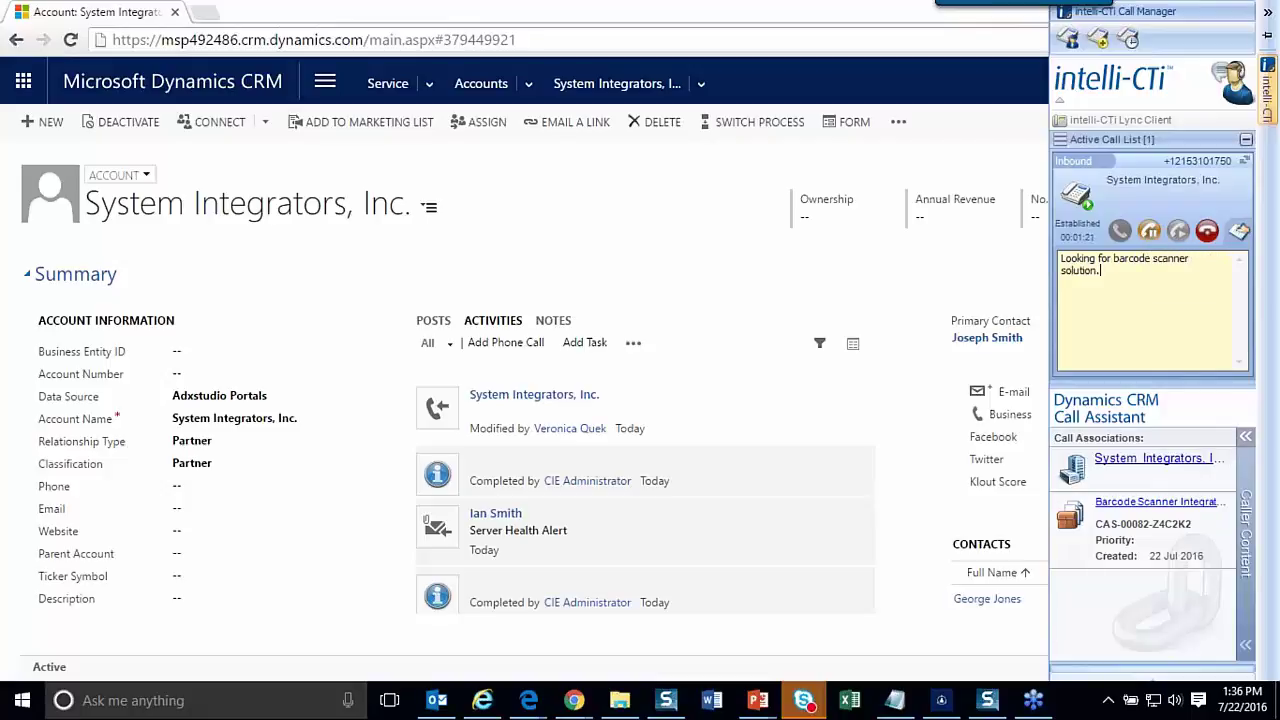
Hang up the call and use Manage in CRM to open the Barcode Scanner Integration case.
{"action": "left_click", "coordinate": [1209, 236]}
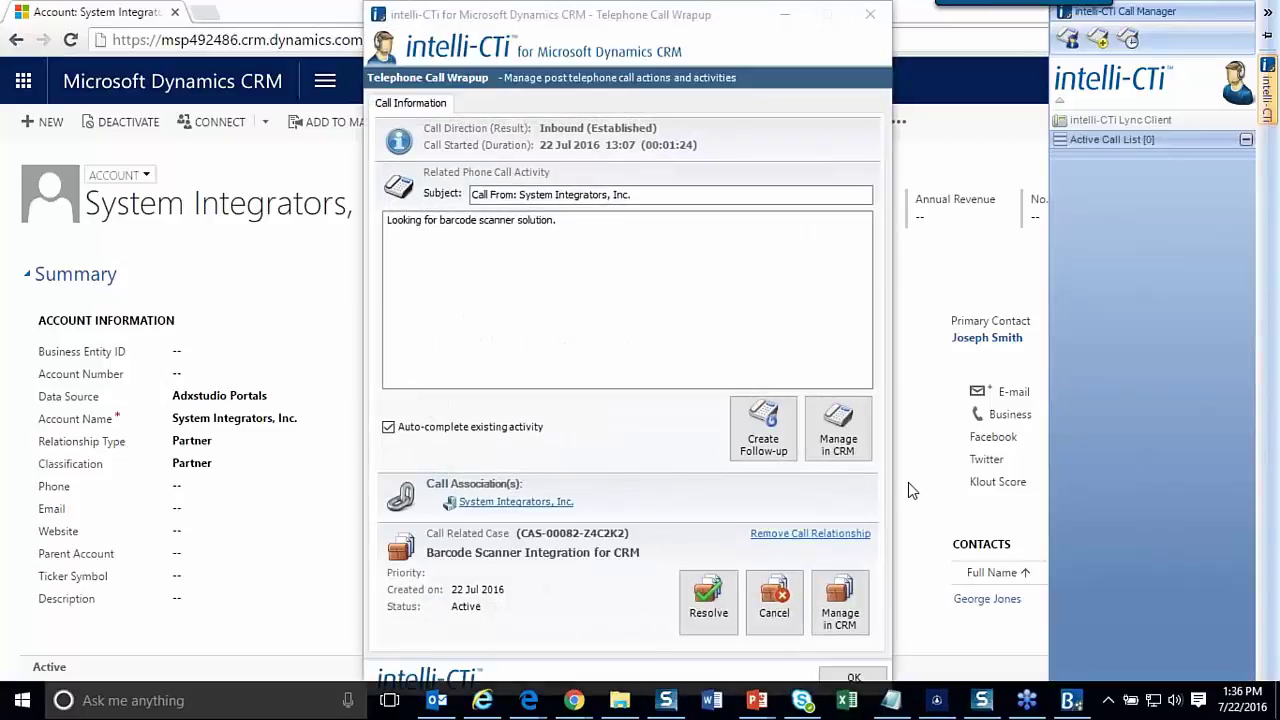
{"action": "left_click", "coordinate": [845, 615]}
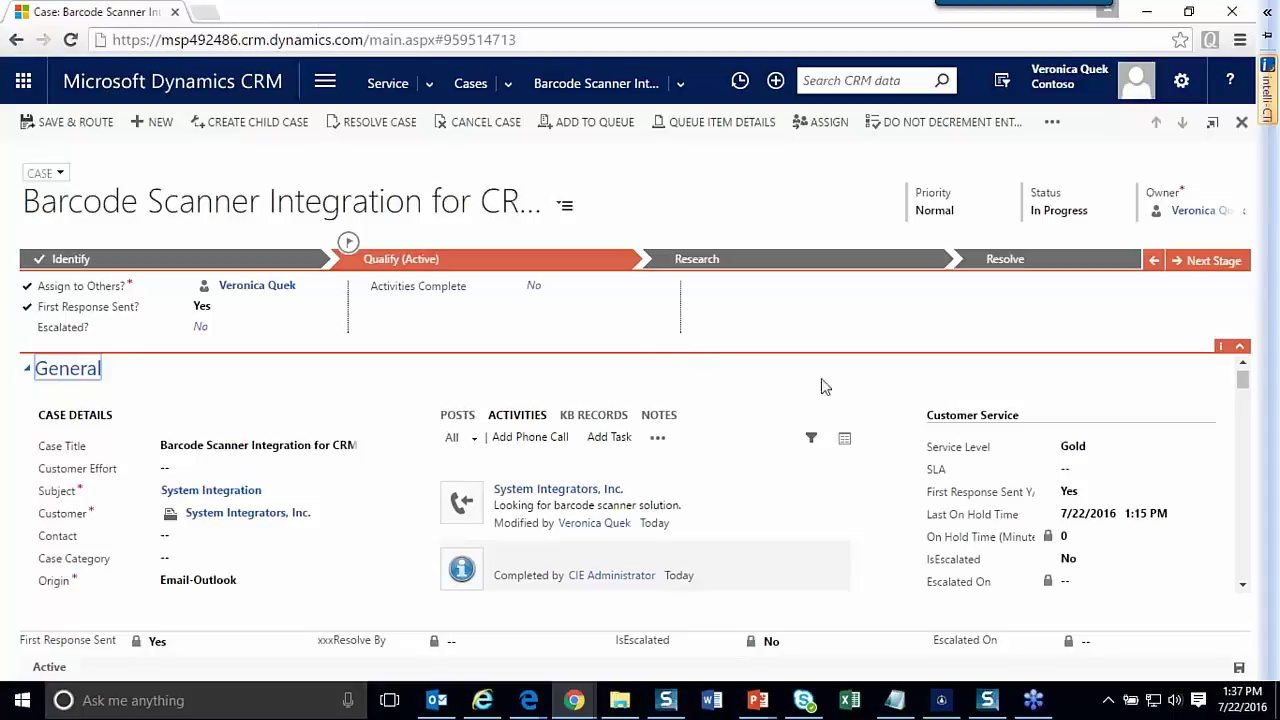
Mark the phone call activity on the case as completed.
{"action": "scroll", "coordinate": [894, 387], "scroll_direction": "down", "scroll_amount": 2}
{"action": "scroll", "coordinate": [896, 389], "scroll_direction": "up", "scroll_amount": 2}
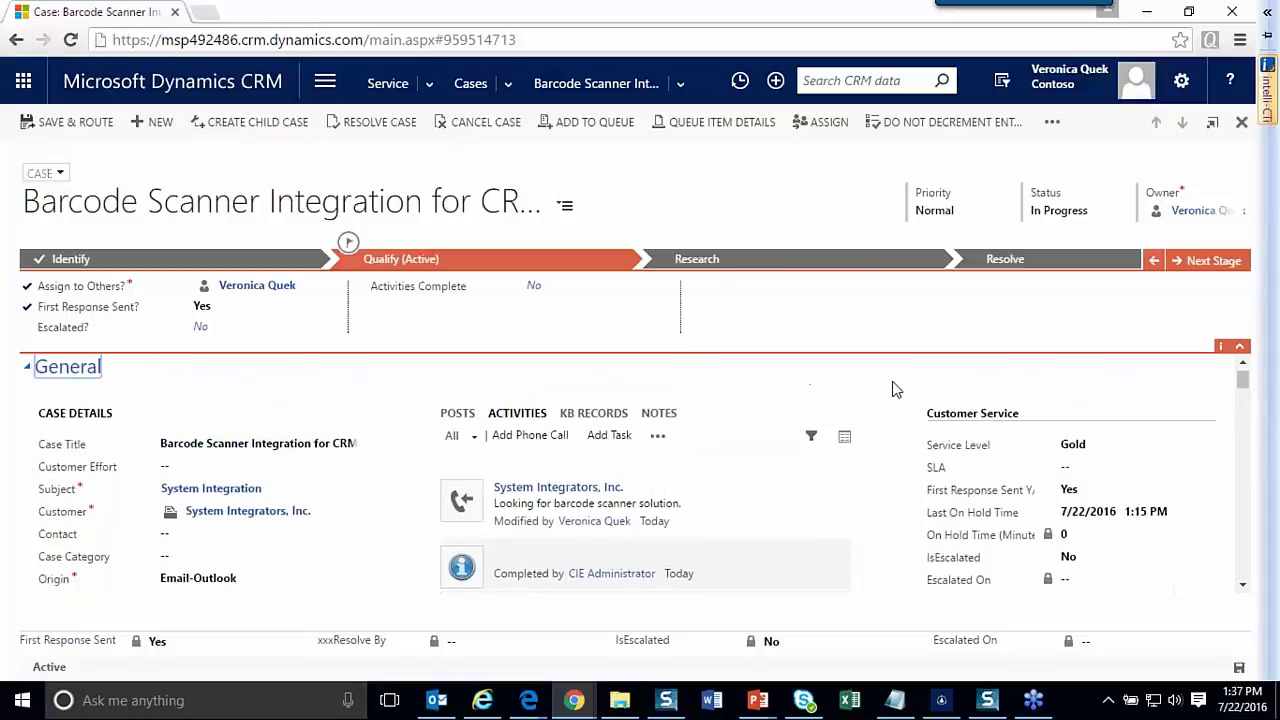
{"action": "scroll", "coordinate": [896, 389], "scroll_direction": "down", "scroll_amount": 1}
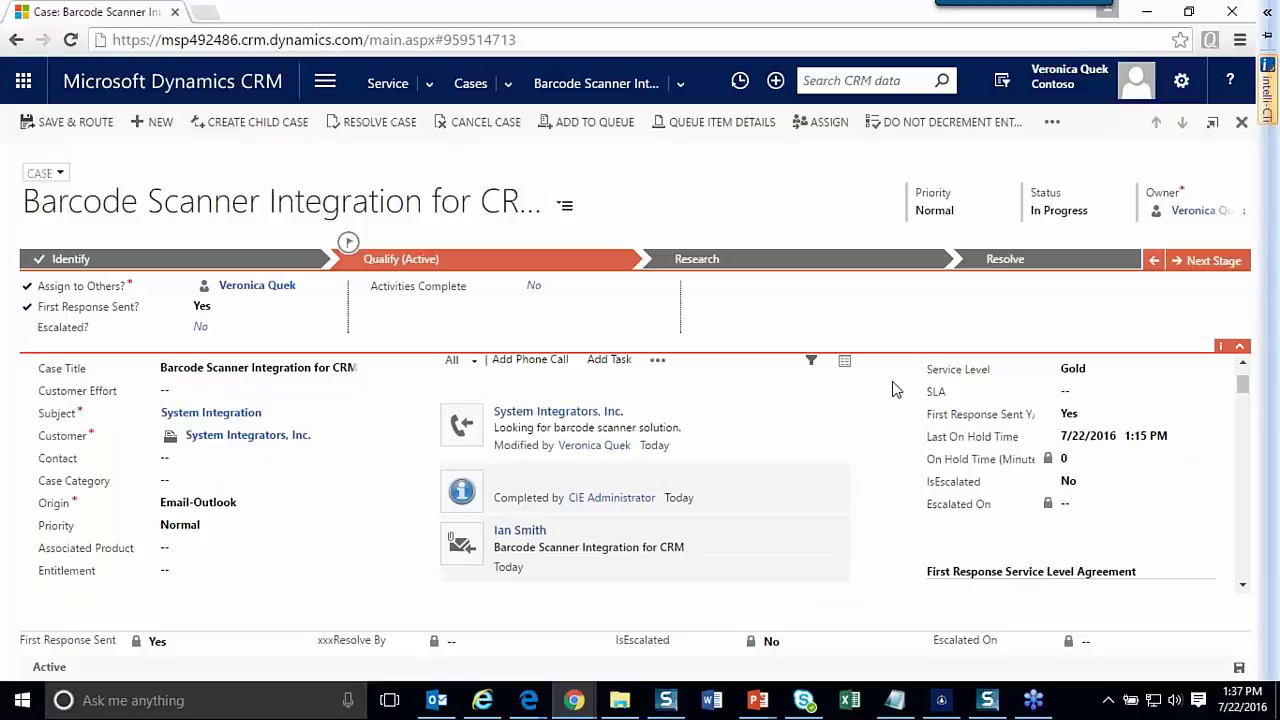
{"action": "scroll", "coordinate": [896, 389], "scroll_direction": "up", "scroll_amount": 1}
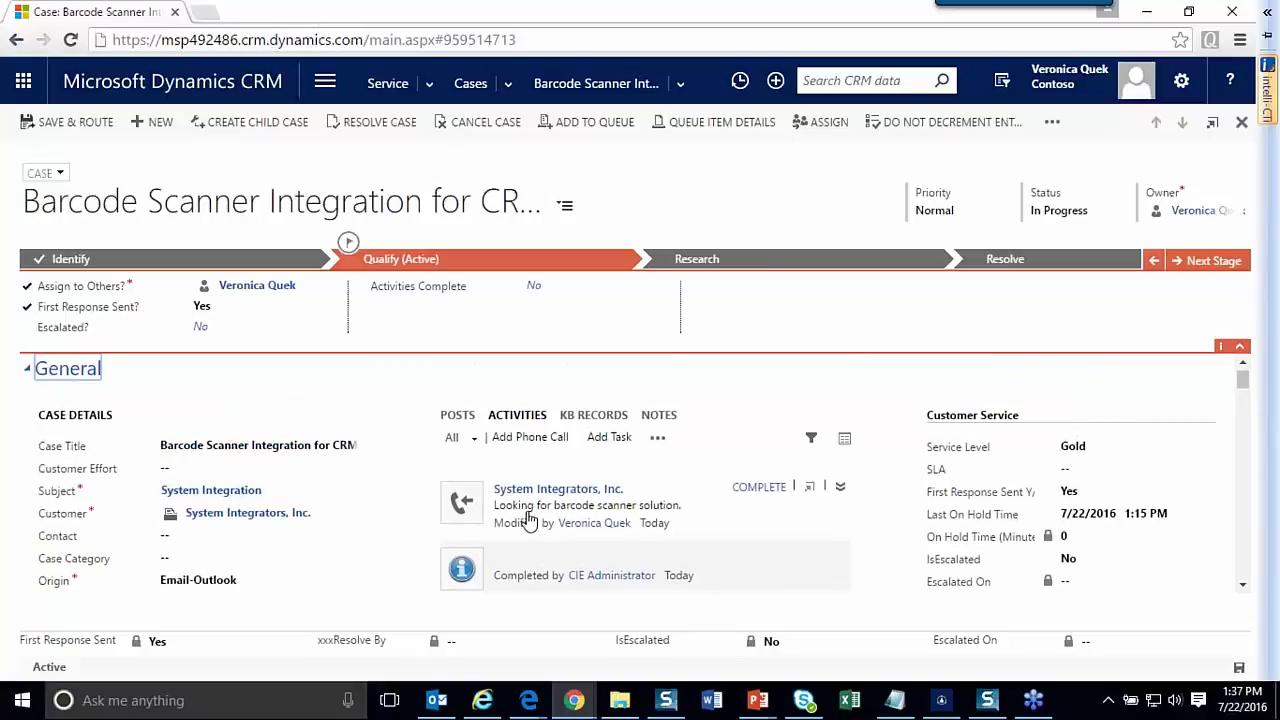
{"action": "left_click", "coordinate": [759, 490]}
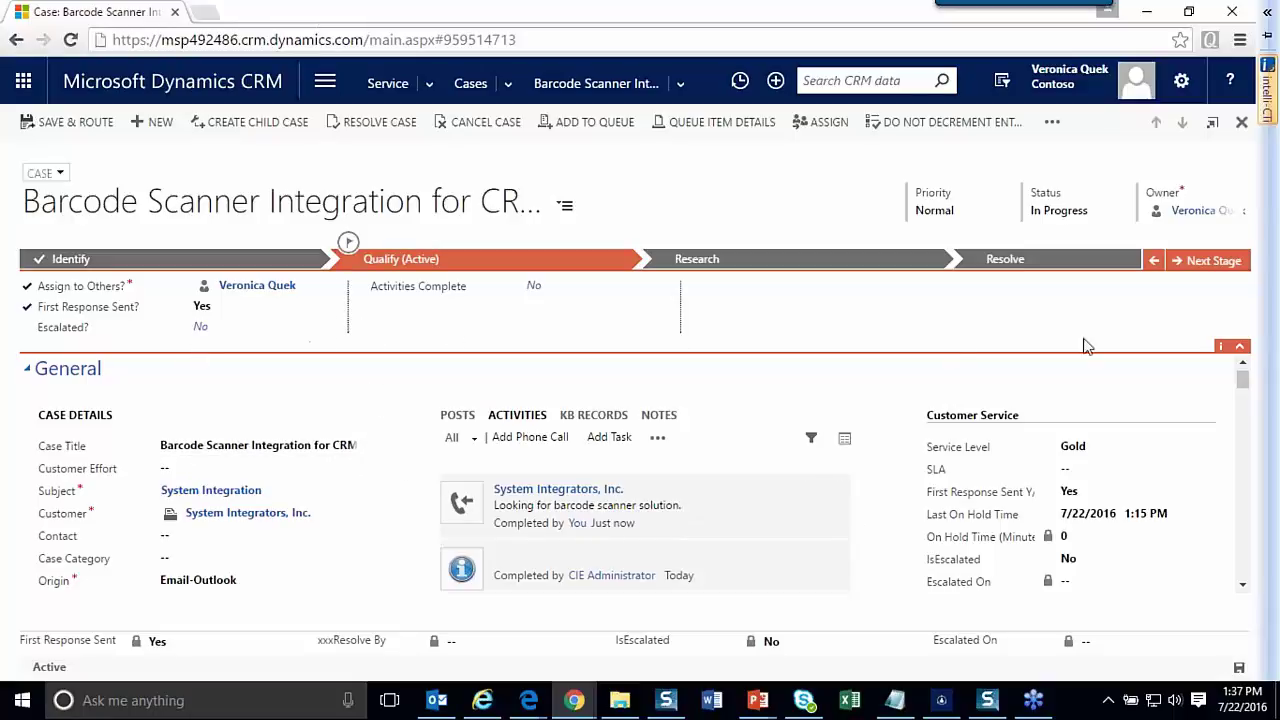
Advance the case to the Research stage and review its SLA timers.
{"action": "left_click", "coordinate": [1211, 272]}
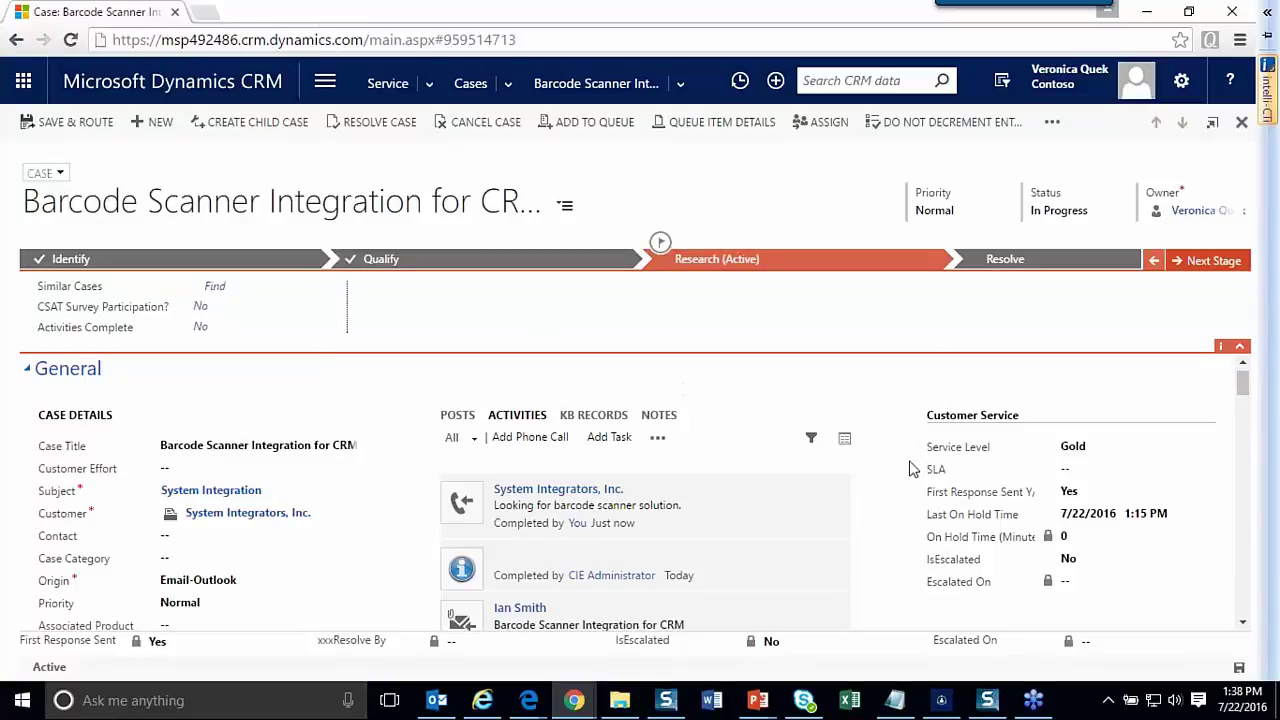
{"action": "scroll", "coordinate": [910, 480], "scroll_direction": "down", "scroll_amount": 1}
{"action": "scroll", "coordinate": [910, 480], "scroll_direction": "down", "scroll_amount": 3}
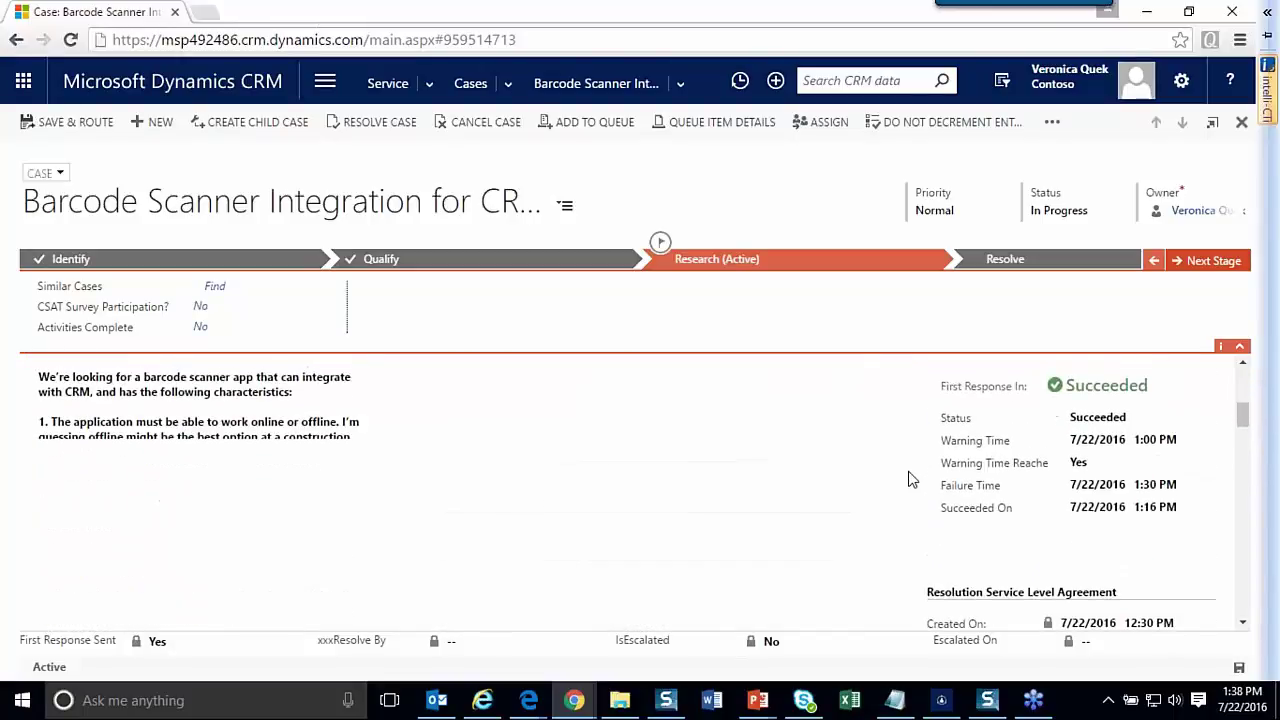
{"action": "scroll", "coordinate": [910, 480], "scroll_direction": "down", "scroll_amount": 1}
{"action": "scroll", "coordinate": [910, 478], "scroll_direction": "up", "scroll_amount": 2}
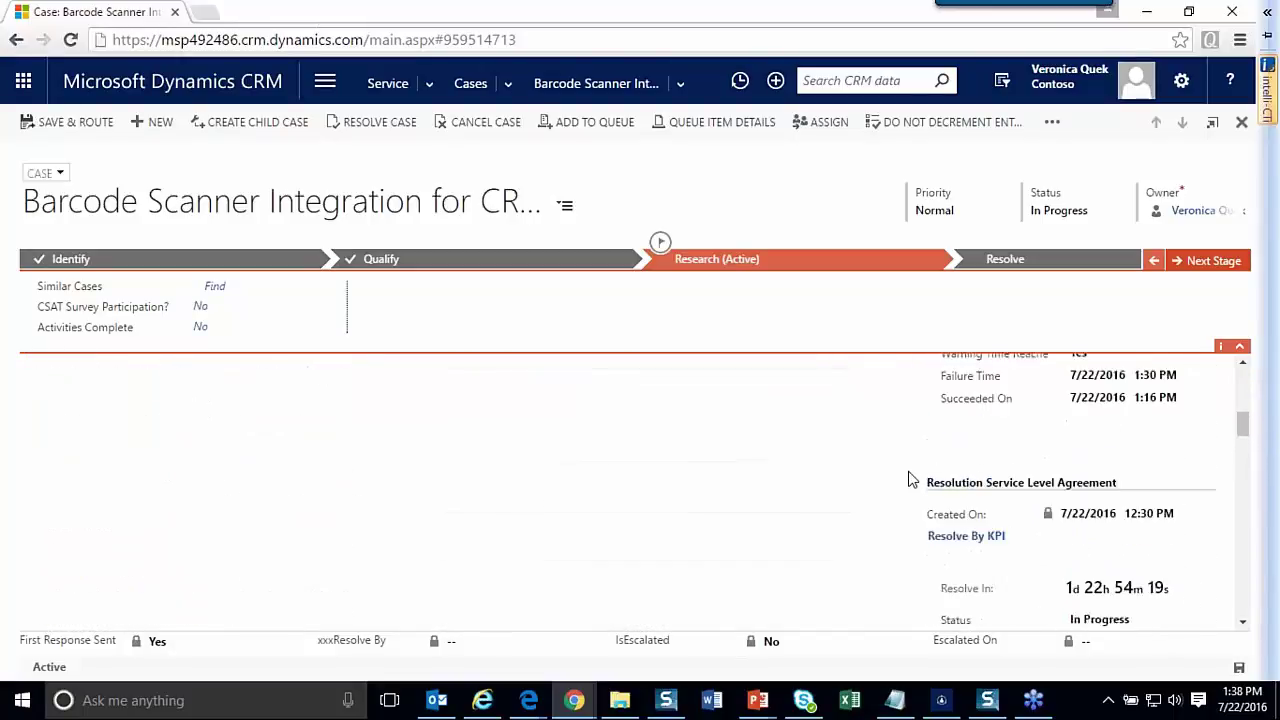
{"action": "scroll", "coordinate": [1000, 491], "scroll_direction": "down", "scroll_amount": 2}
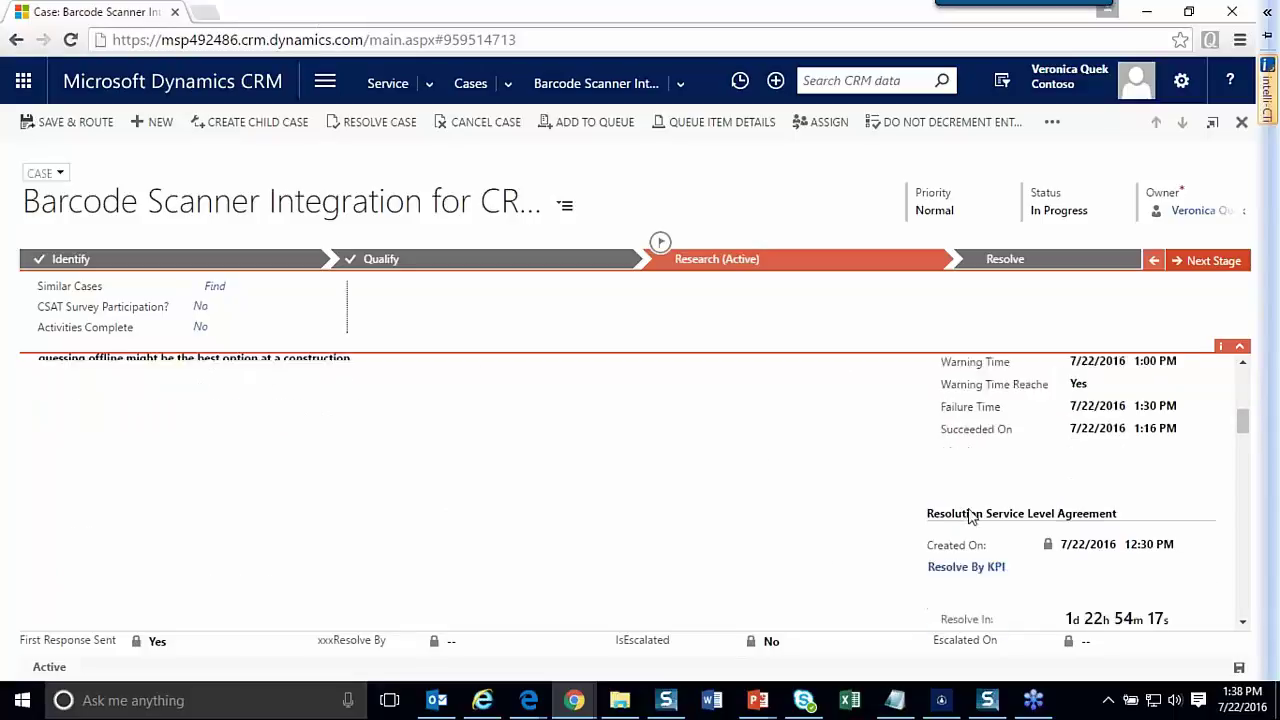
{"action": "scroll", "coordinate": [980, 506], "scroll_direction": "up", "scroll_amount": 3}
{"action": "scroll", "coordinate": [980, 520], "scroll_direction": "up", "scroll_amount": 5}
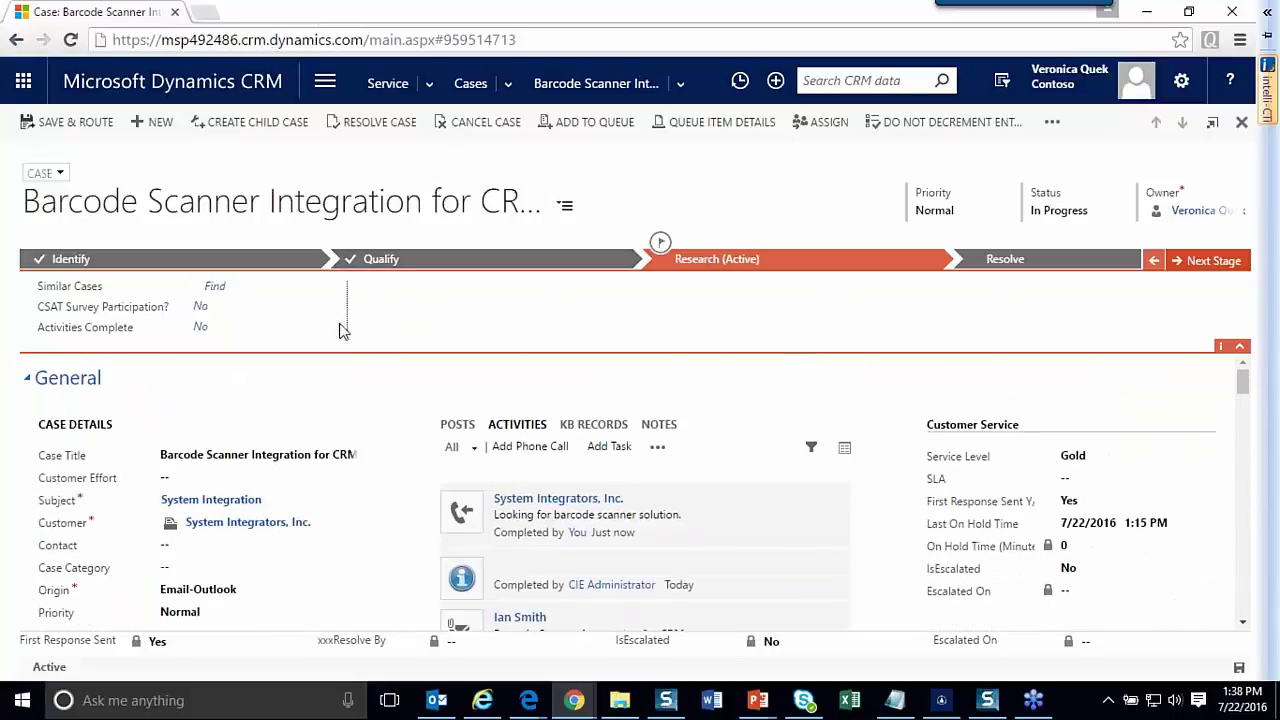
Open Find Similar Cases and filter by the Printers / Faxes / Copiers / Scanners subject.
{"action": "left_click", "coordinate": [240, 294]}
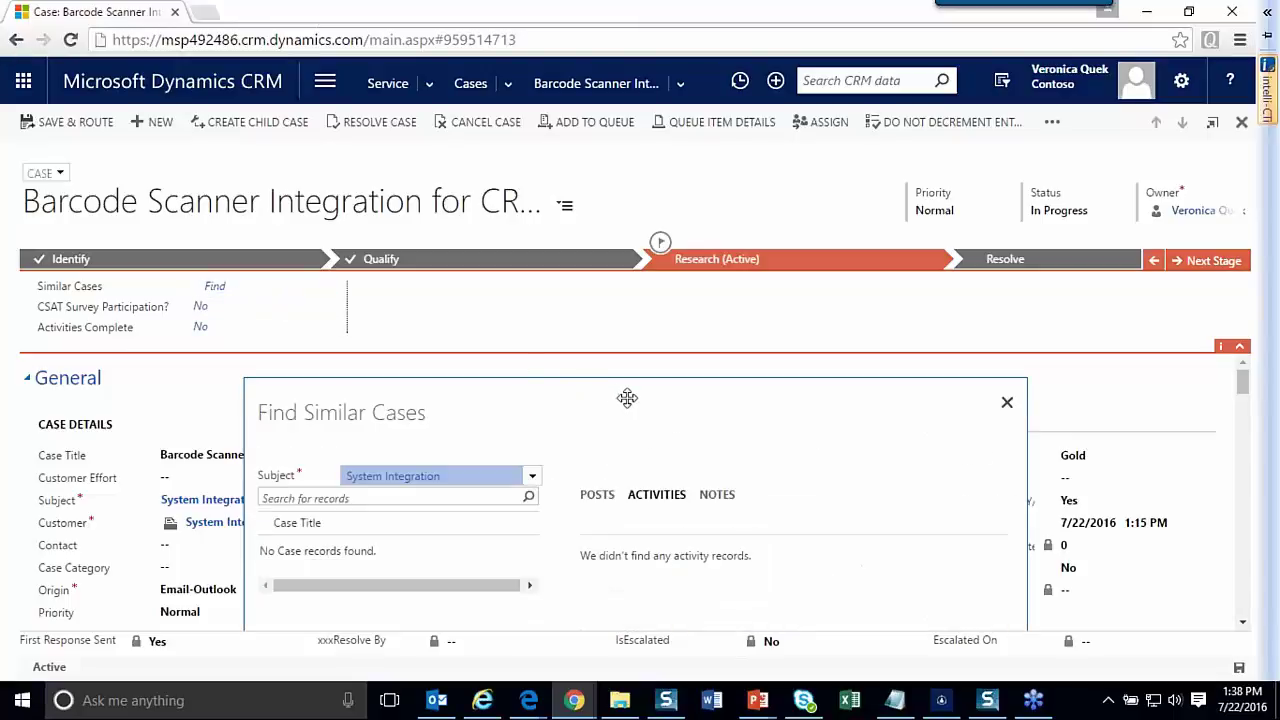
{"action": "left_click_drag", "start_coordinate": [626, 397], "coordinate": [650, 190]}
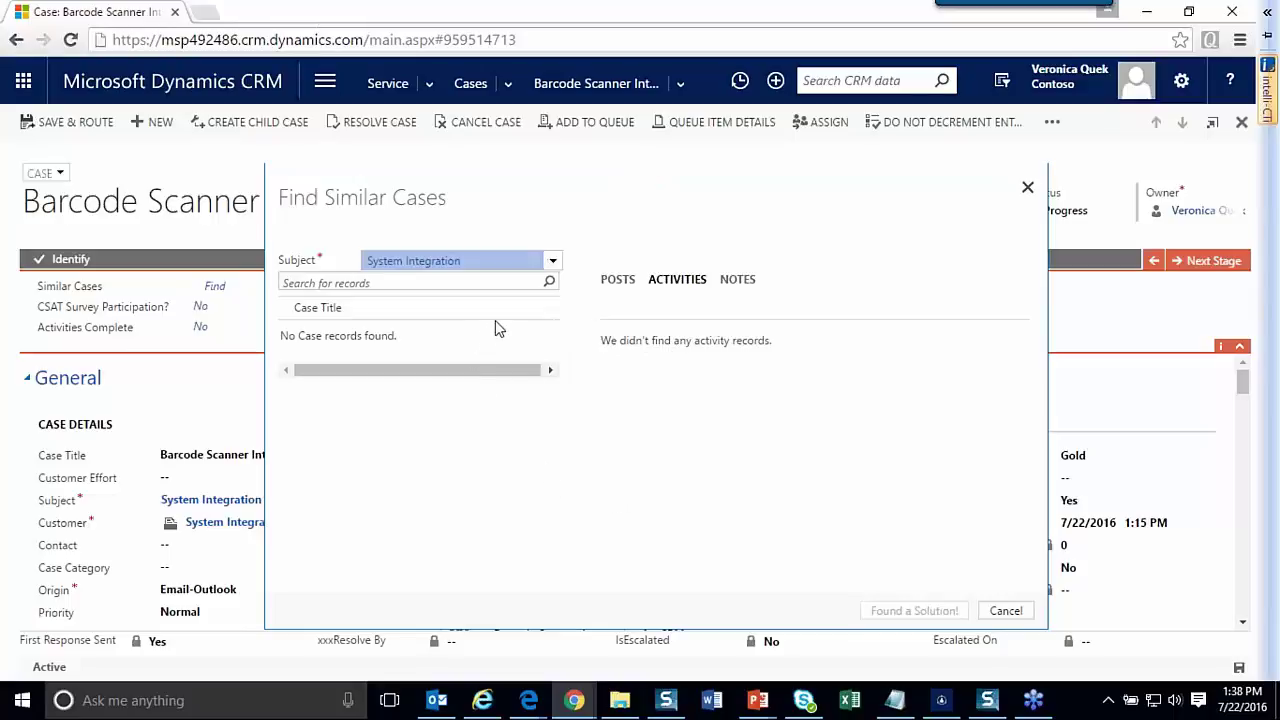
{"action": "left_click", "coordinate": [550, 265]}
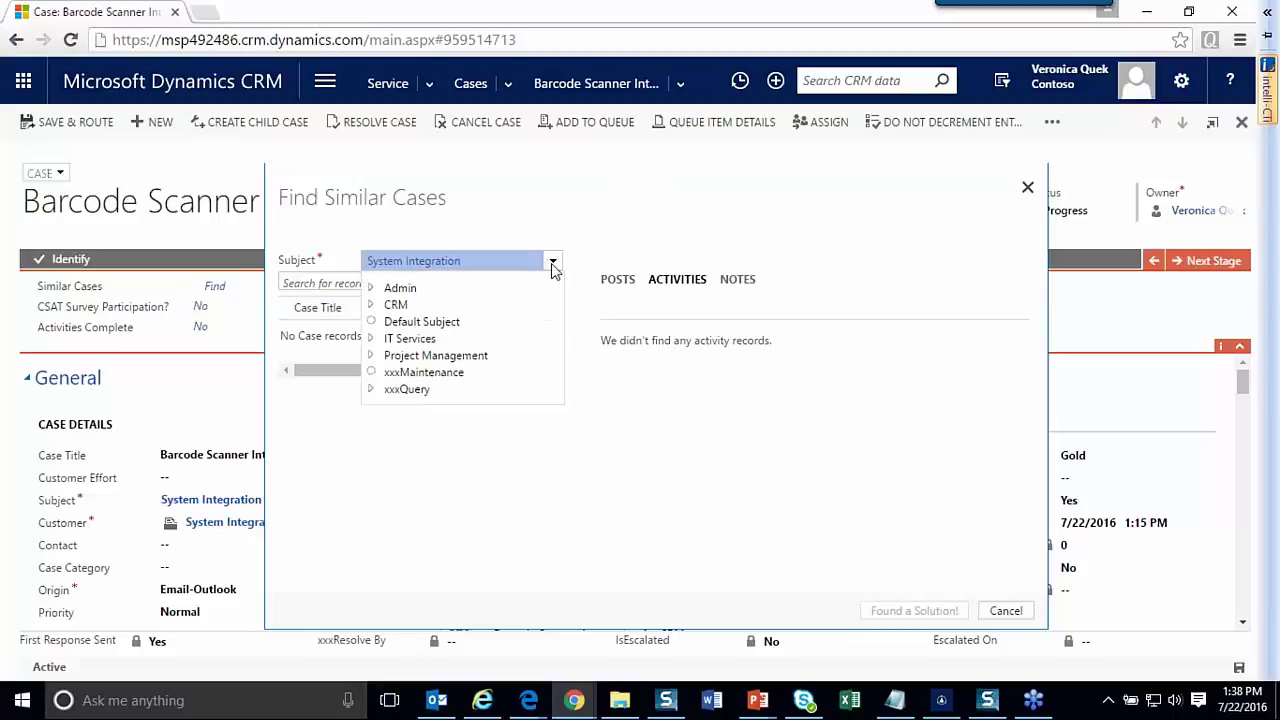
{"action": "left_click", "coordinate": [371, 339]}
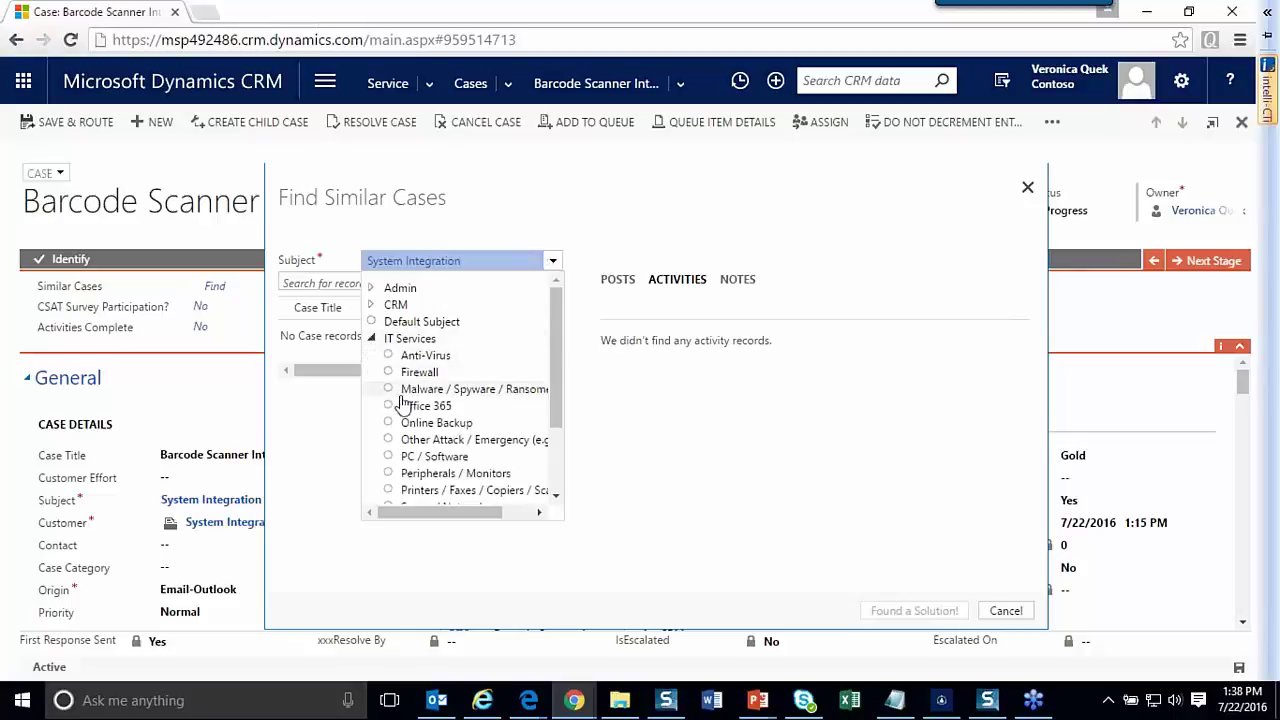
{"action": "scroll", "coordinate": [470, 420], "scroll_direction": "down", "scroll_amount": 2}
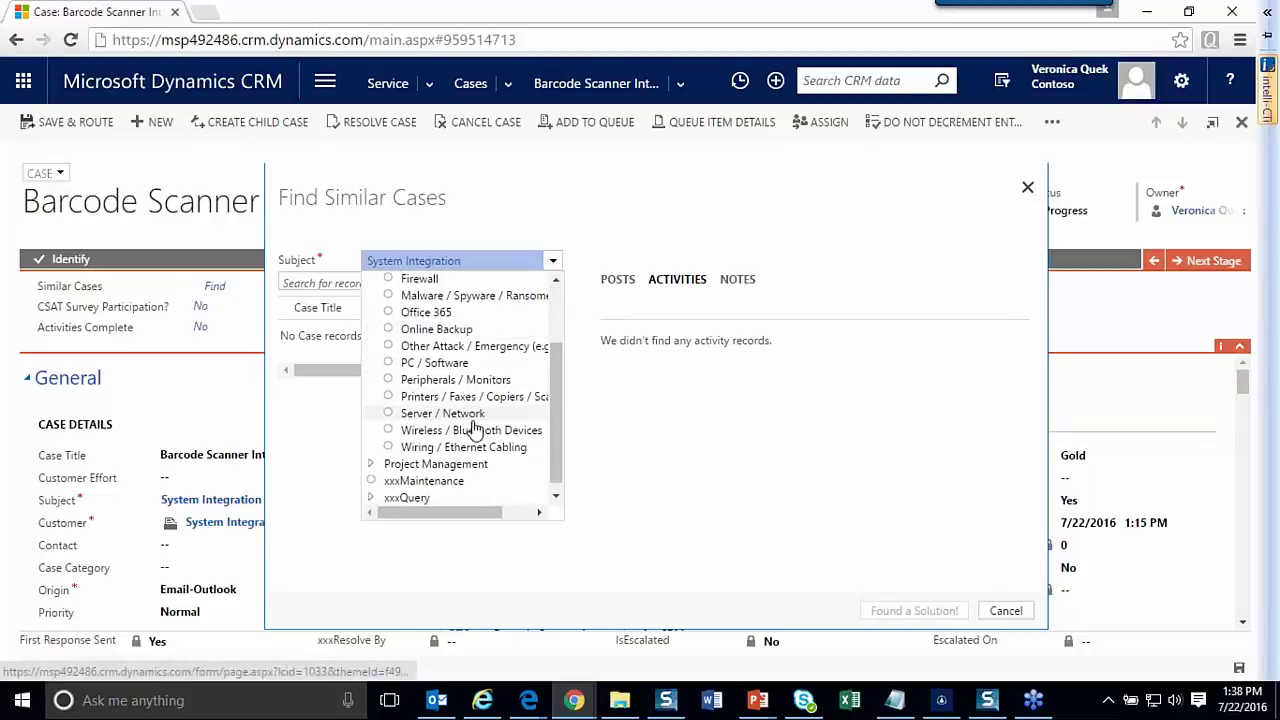
{"action": "left_click", "coordinate": [396, 400]}
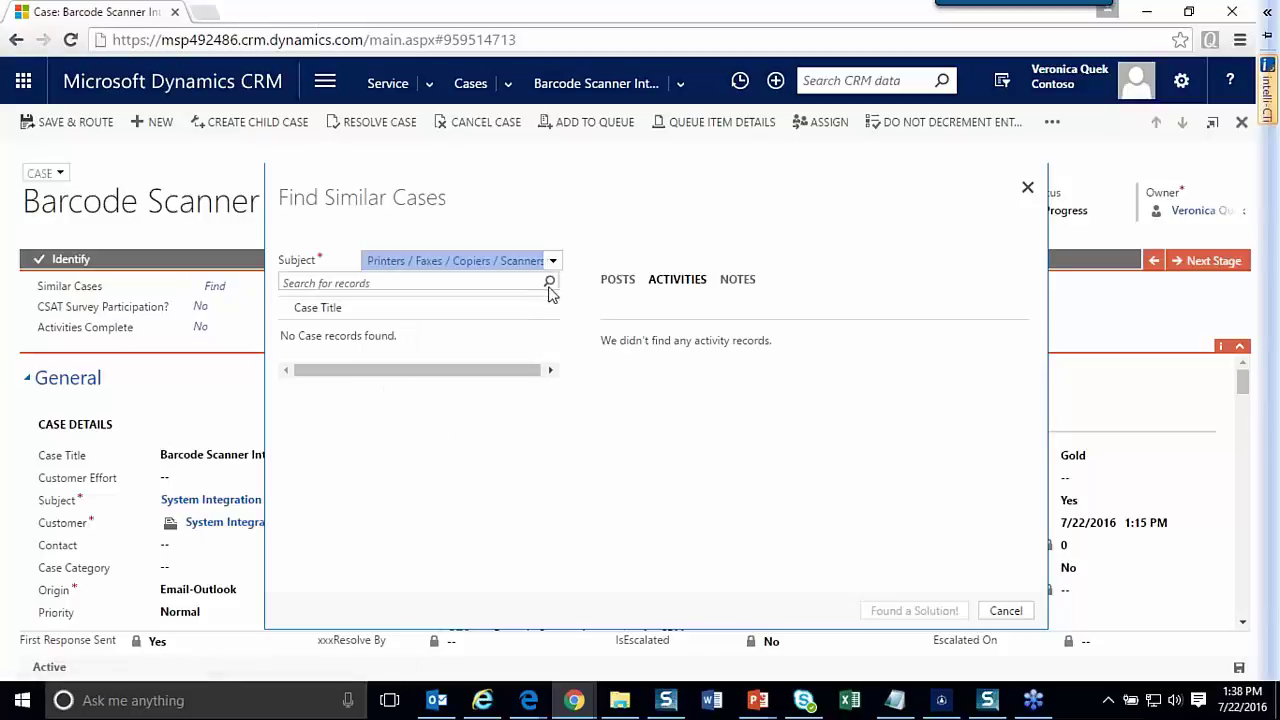
Search the similar cases for 'Printer', then for '3d'.
{"action": "left_click", "coordinate": [315, 287]}
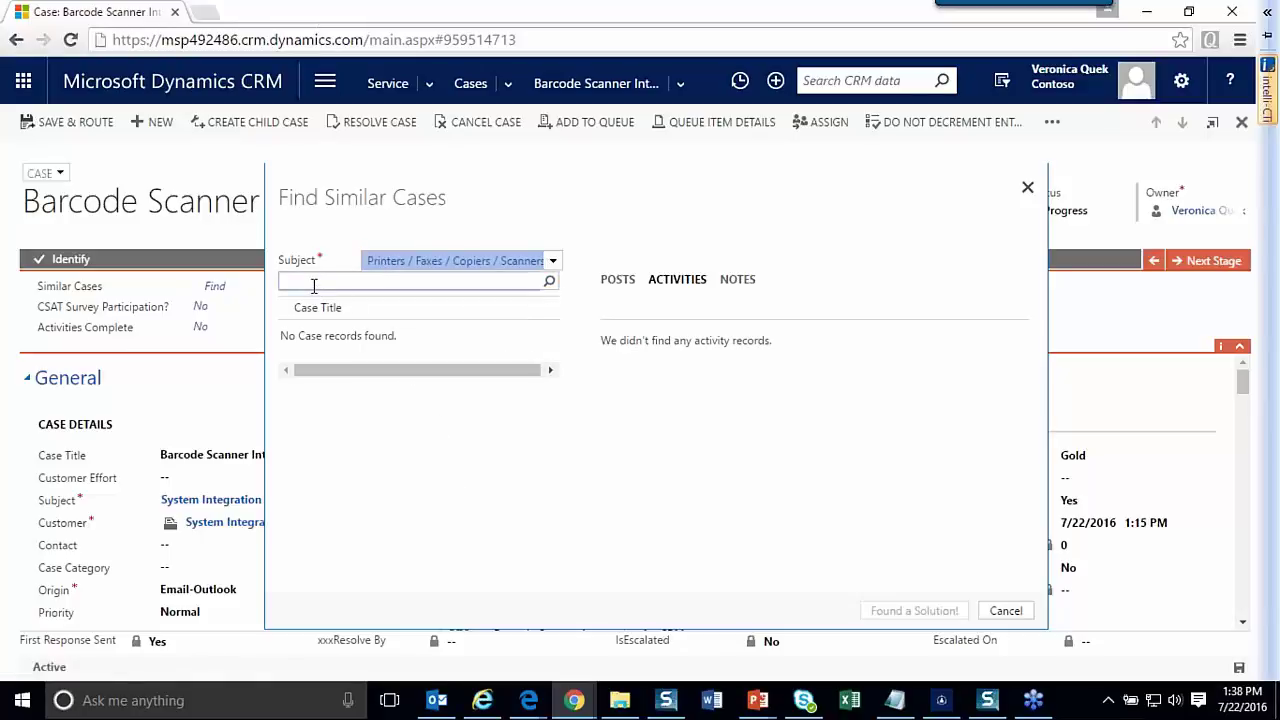
{"action": "type", "text": "Printer"}
{"action": "left_click", "coordinate": [549, 281]}
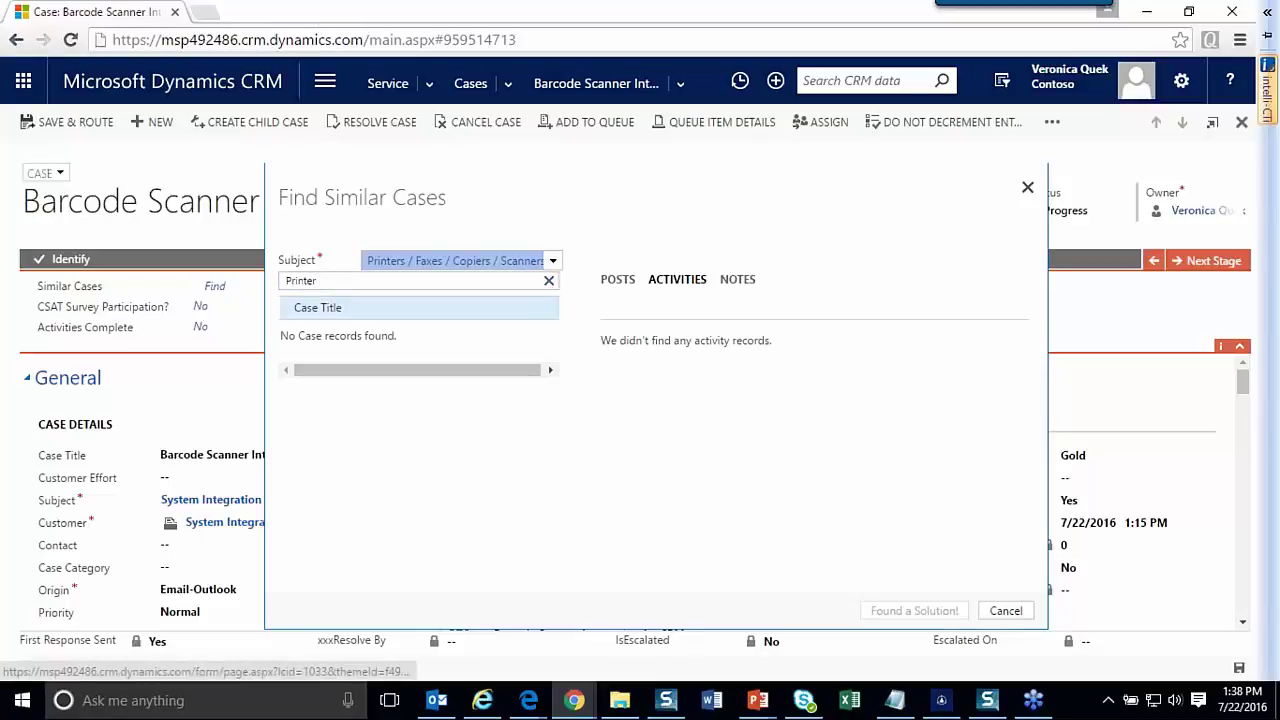
{"action": "double_click", "coordinate": [407, 283]}
{"action": "type", "text": "3"}
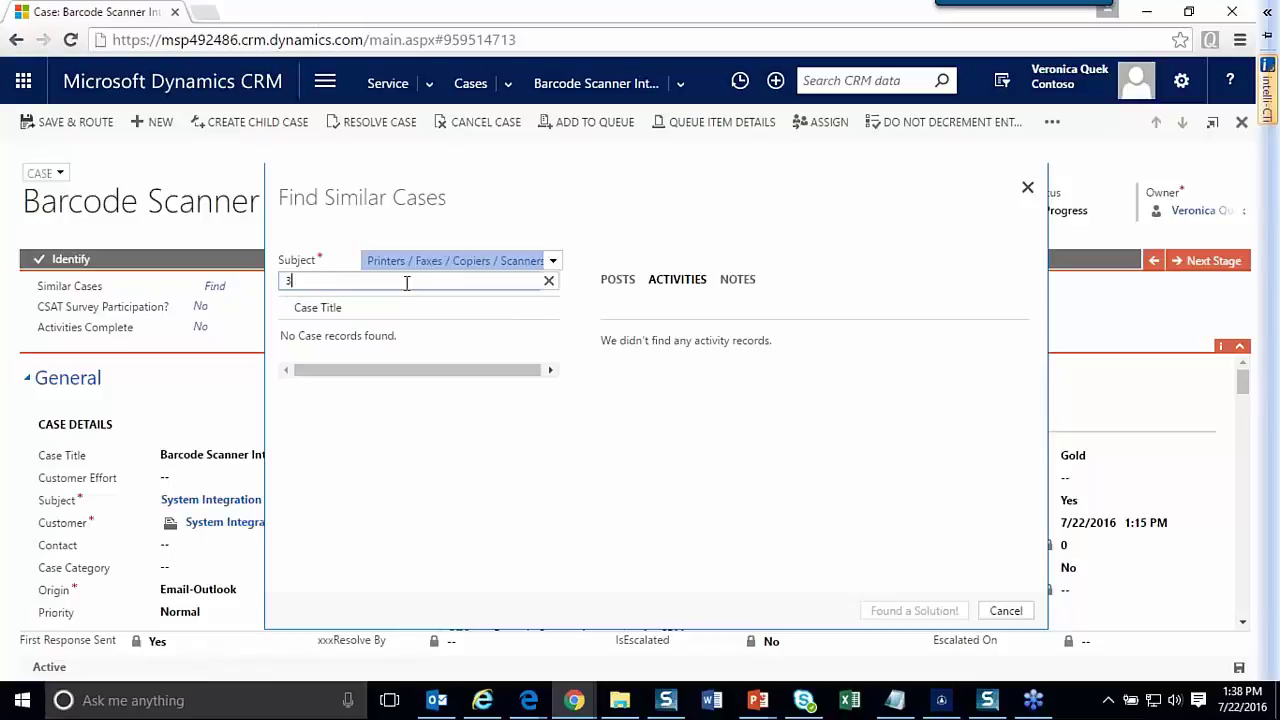
{"action": "type", "text": "d"}
{"action": "left_click", "coordinate": [549, 281]}
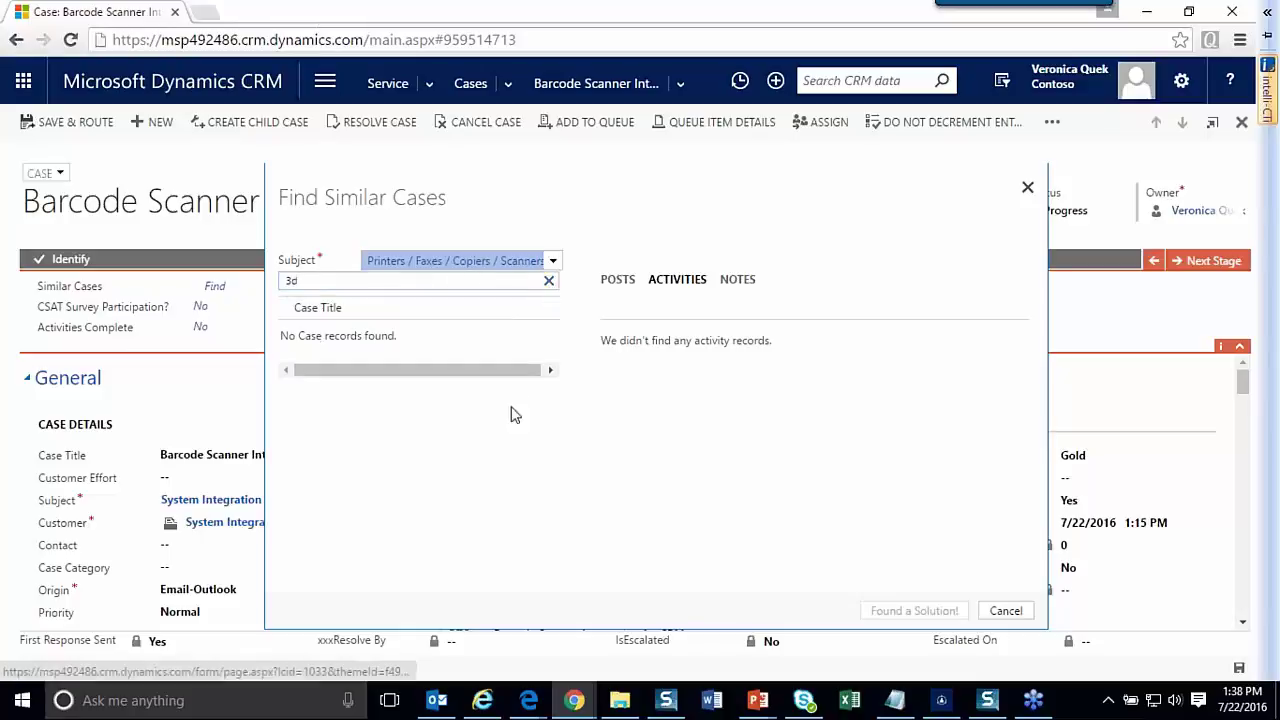
Switch the subject to Orders / Shipments and mark Printer delivery not received as the solution.
{"action": "left_click", "coordinate": [551, 261]}
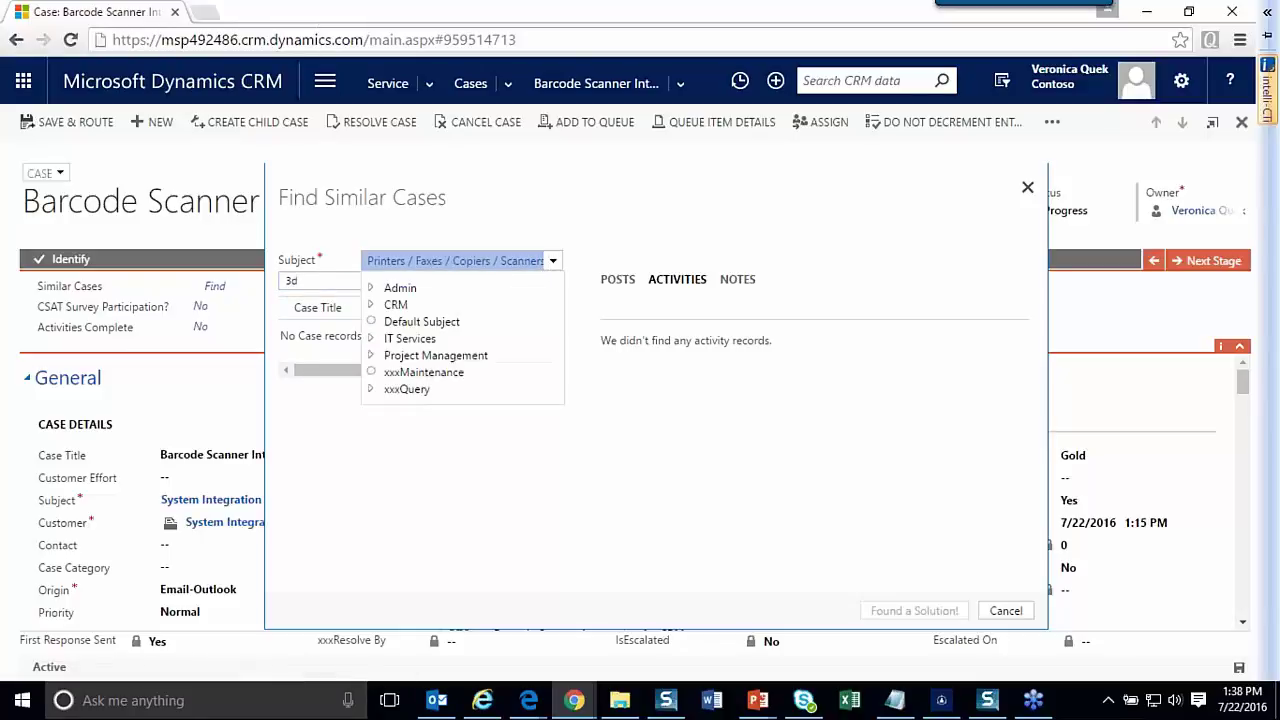
{"action": "left_click", "coordinate": [373, 342]}
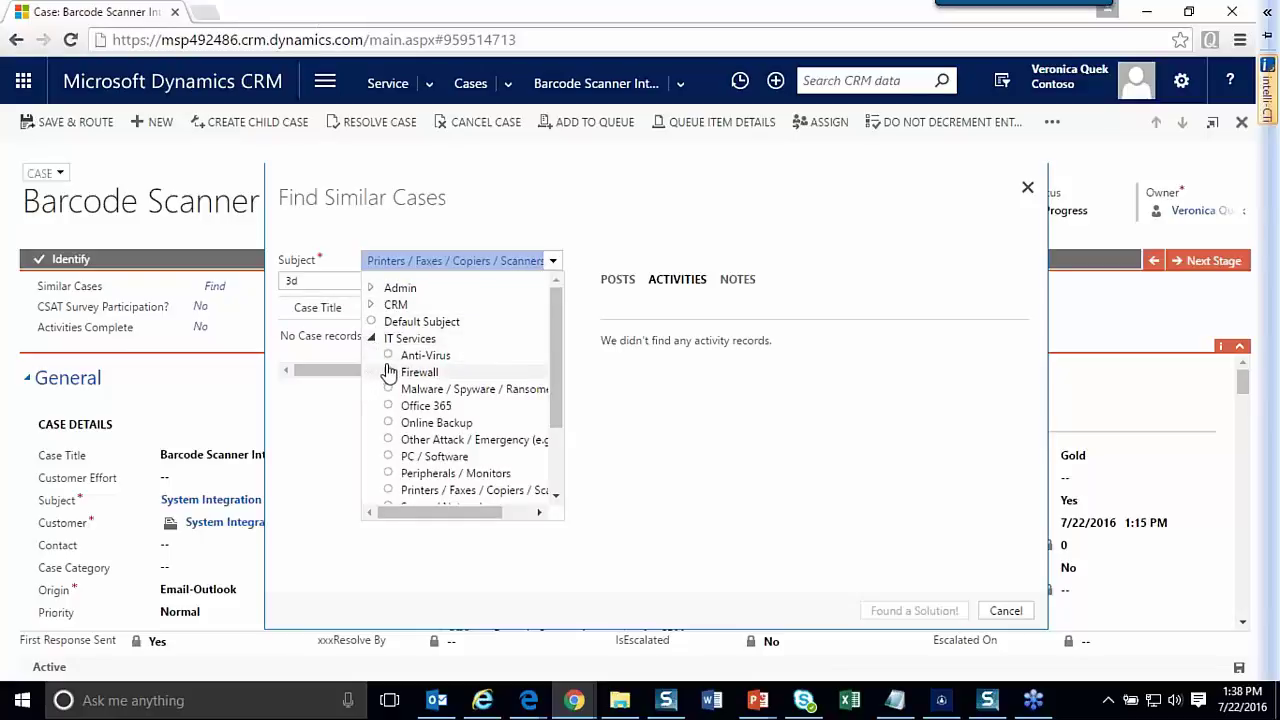
{"action": "left_click", "coordinate": [371, 305]}
{"action": "left_click", "coordinate": [371, 288]}
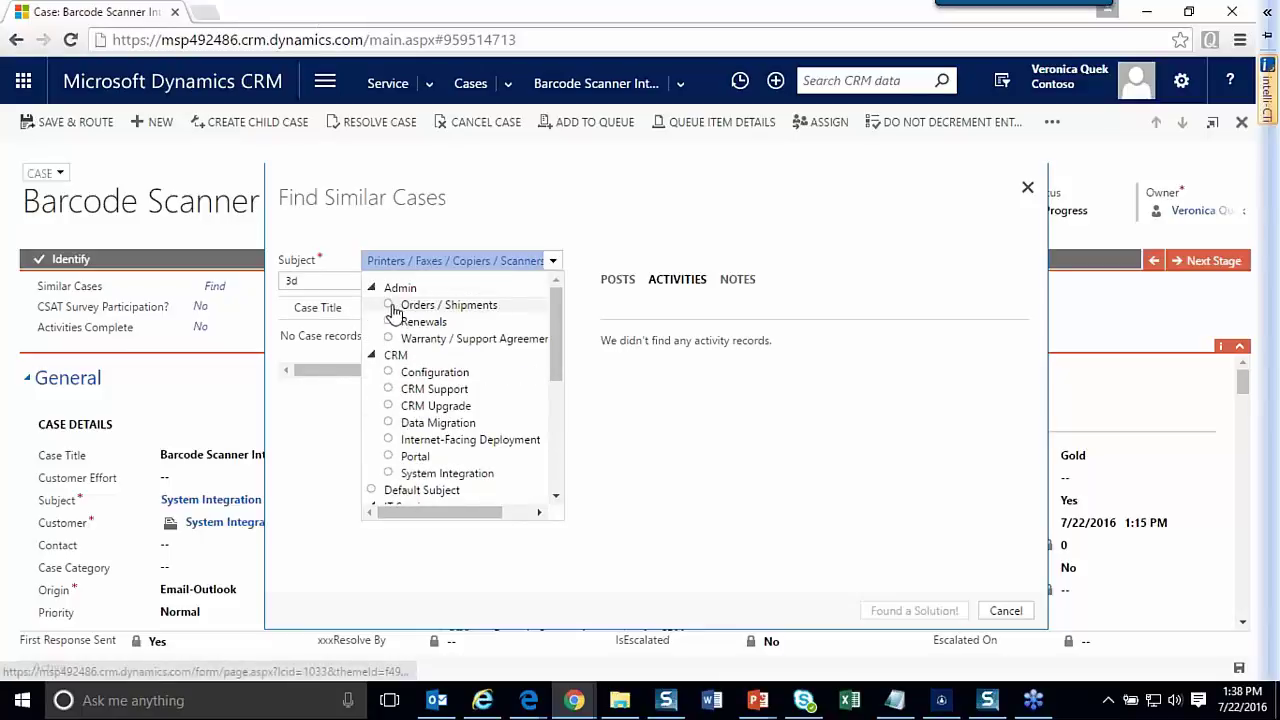
{"action": "left_click", "coordinate": [412, 308]}
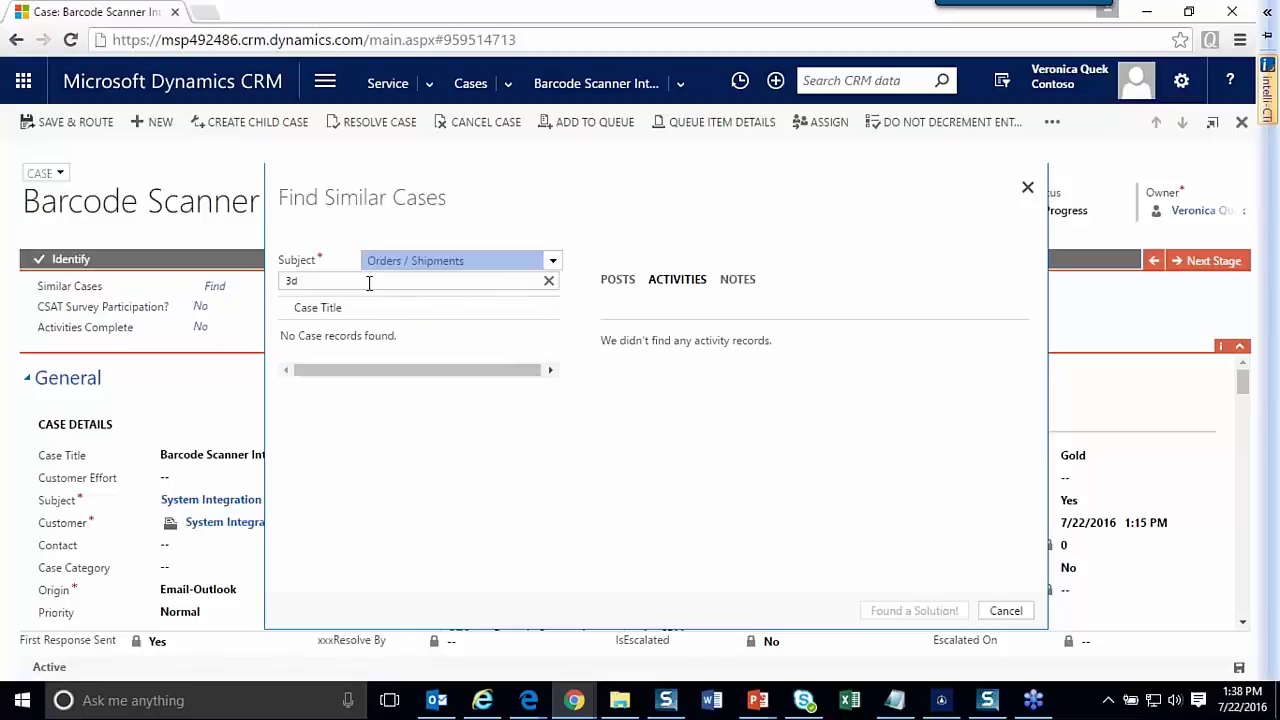
{"action": "left_click", "coordinate": [549, 283]}
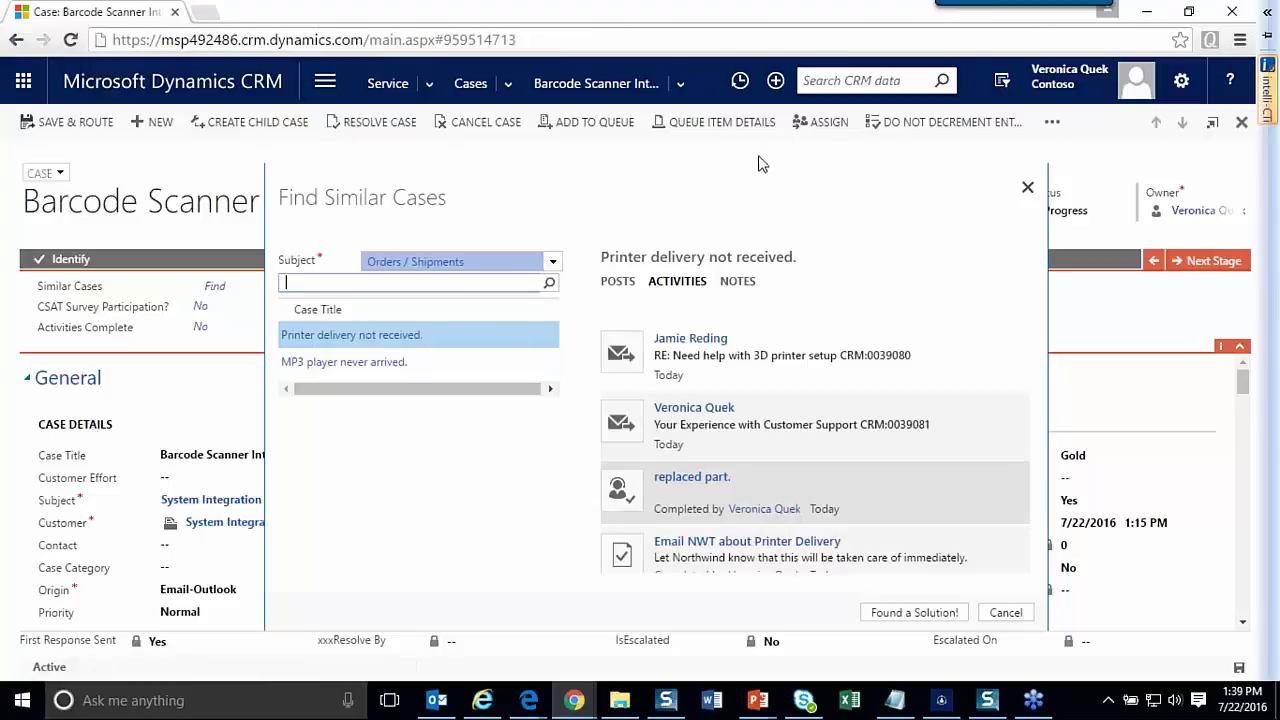
{"action": "mouse_move", "coordinate": [751, 163]}
{"action": "left_mouse_down"}
{"action": "mouse_move", "coordinate": [671, 211]}
{"action": "mouse_move", "coordinate": [731, 148]}
{"action": "mouse_move", "coordinate": [744, 168]}
{"action": "left_mouse_up"}
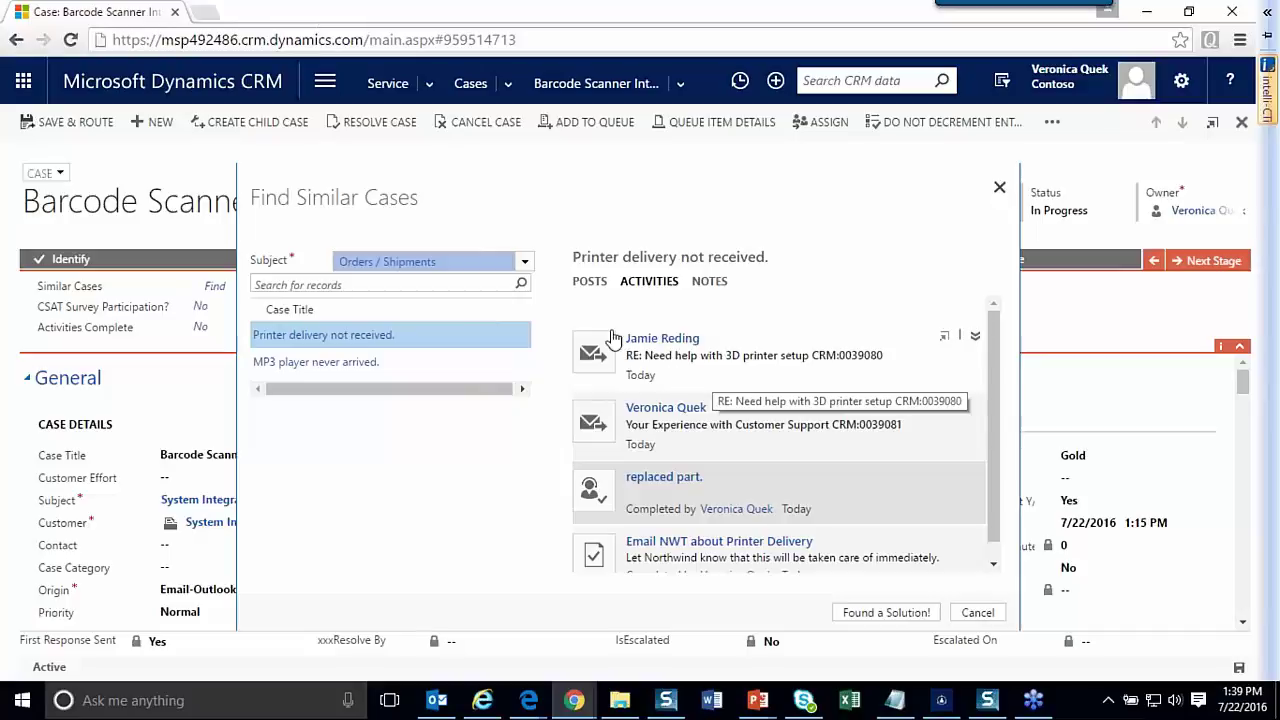
{"action": "left_click", "coordinate": [875, 613]}
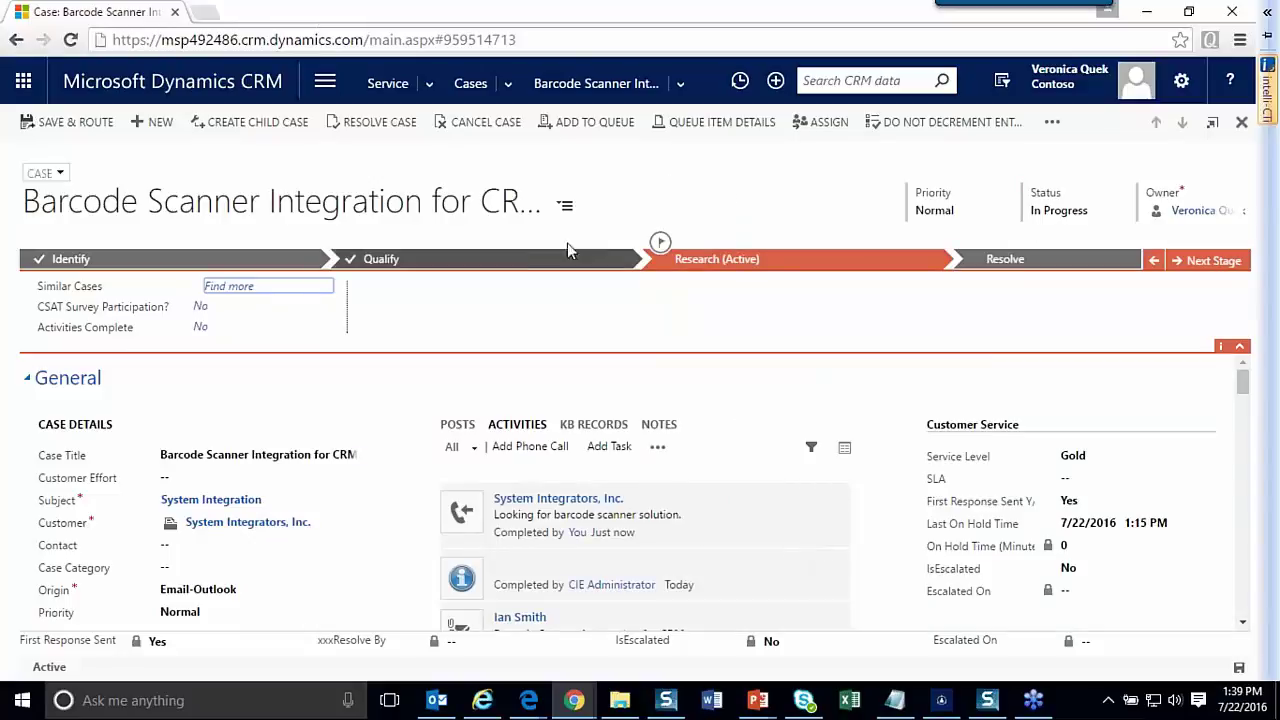
Jump to Case Relationships to check similar cases, then show the KB Records tab.
{"action": "left_click", "coordinate": [565, 207]}
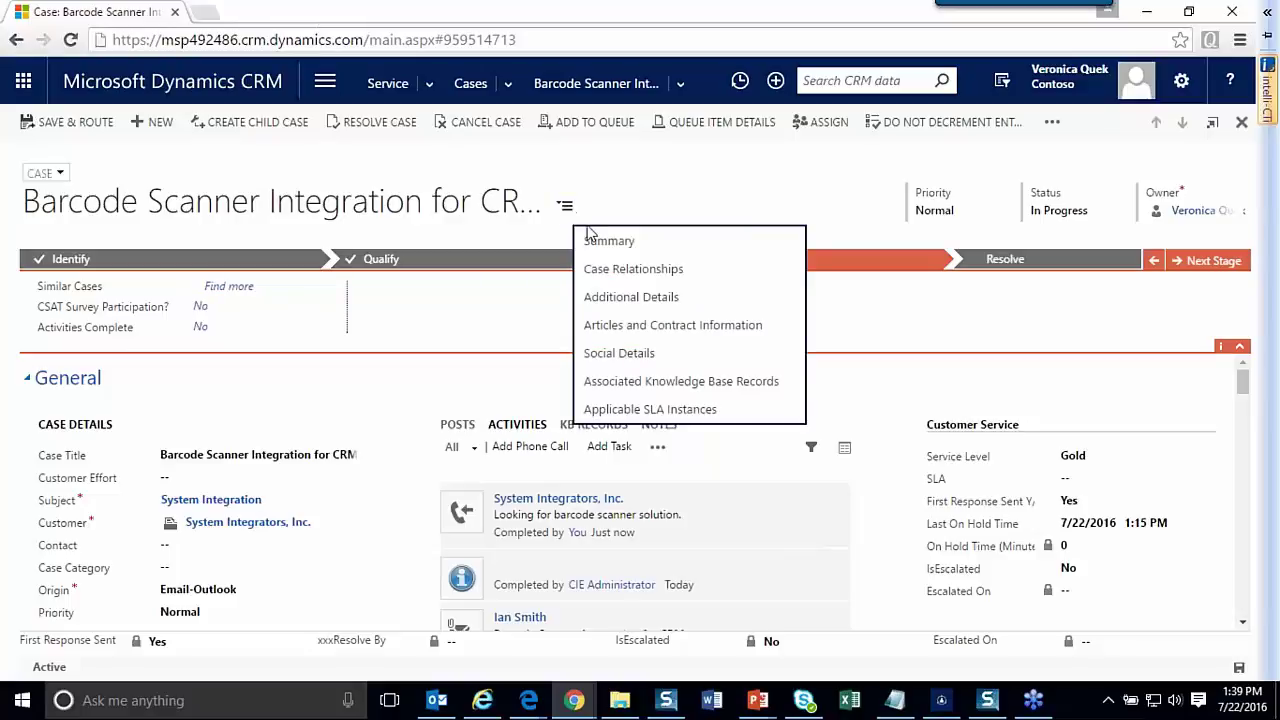
{"action": "left_click", "coordinate": [622, 270]}
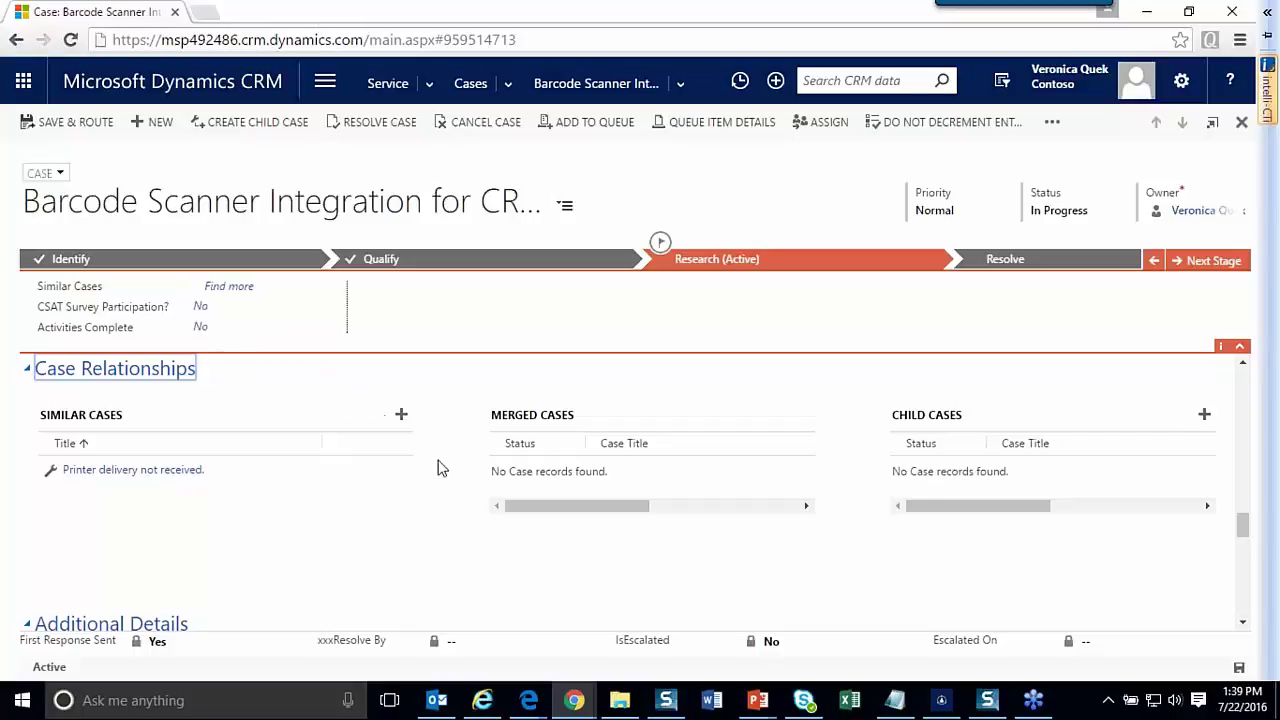
{"action": "scroll", "coordinate": [448, 467], "scroll_direction": "up", "scroll_amount": 3}
{"action": "scroll", "coordinate": [449, 470], "scroll_direction": "up", "scroll_amount": 5}
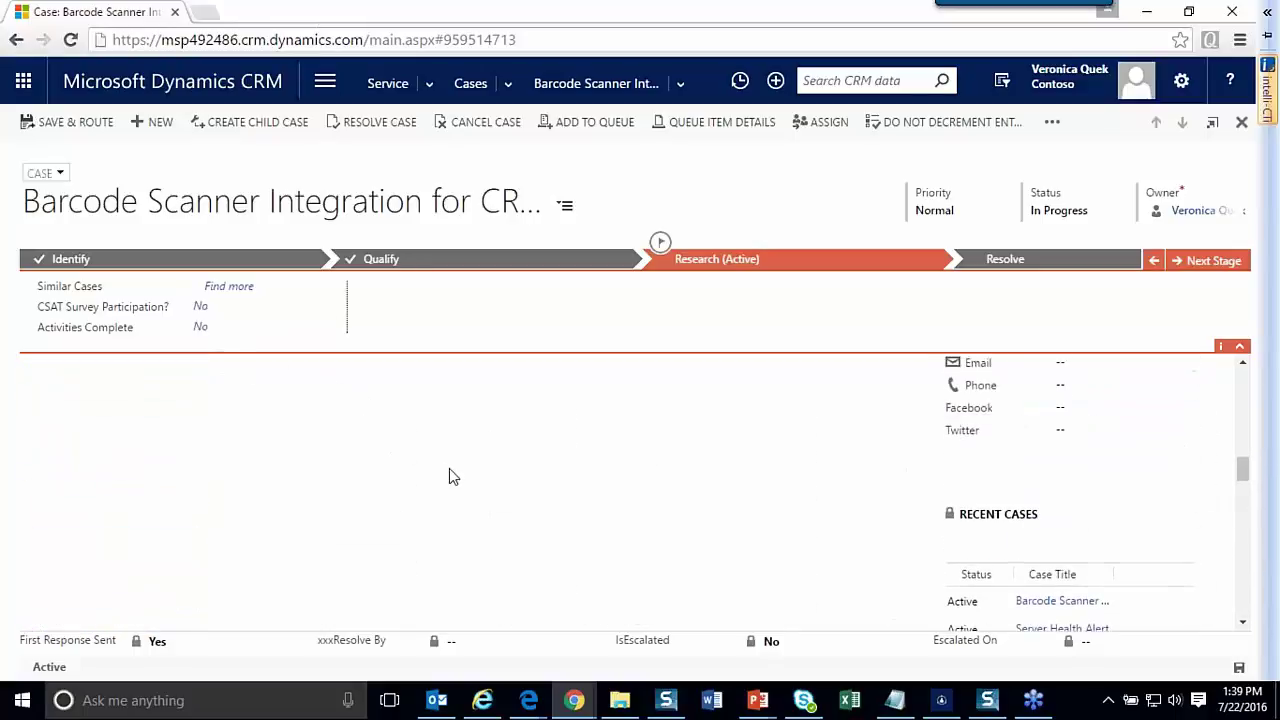
{"action": "scroll", "coordinate": [449, 469], "scroll_direction": "up", "scroll_amount": 3}
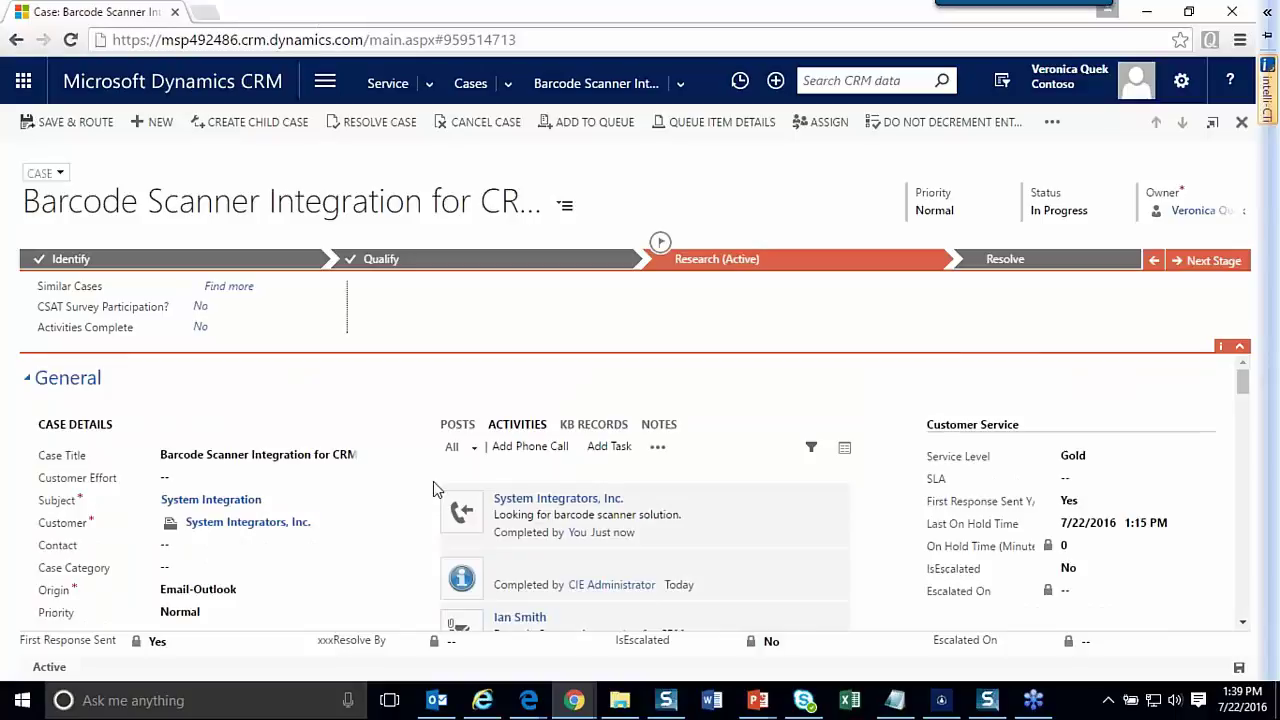
{"action": "left_click", "coordinate": [594, 424]}
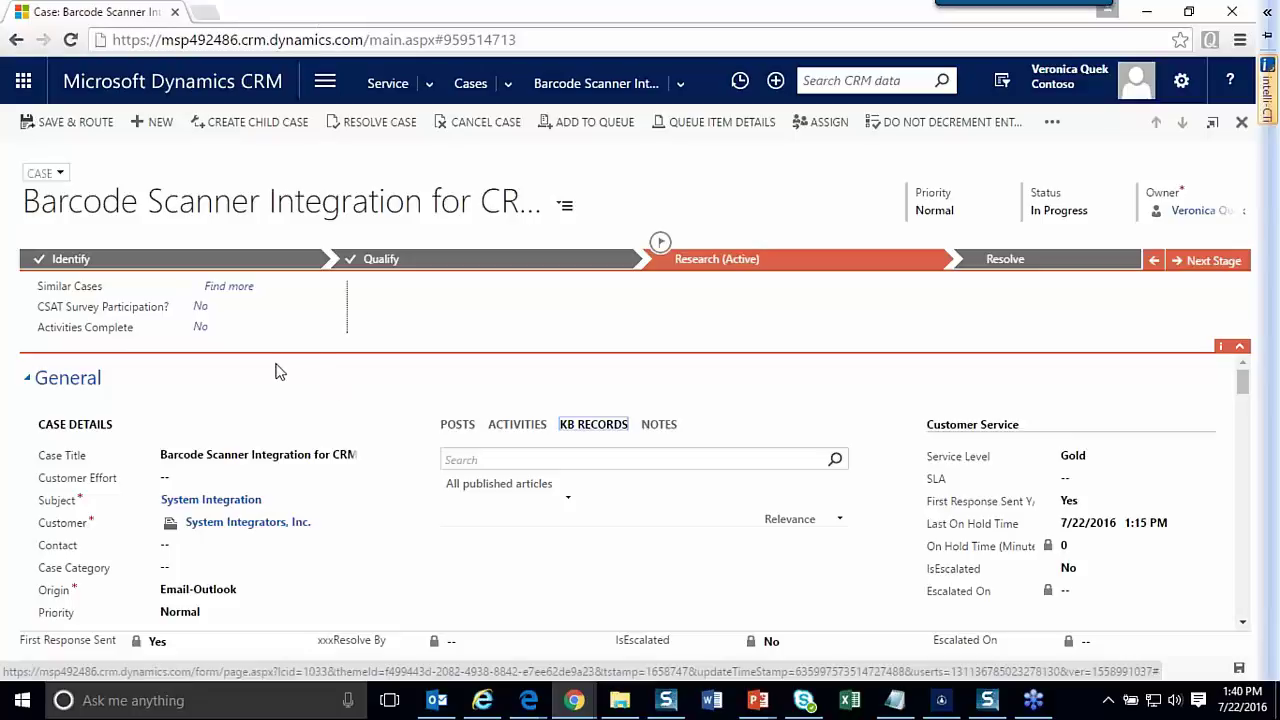
Resolve the case as Problem Solved with resolution 'ordered new part.' and return to Open Cases.
{"action": "left_click", "coordinate": [1210, 260]}
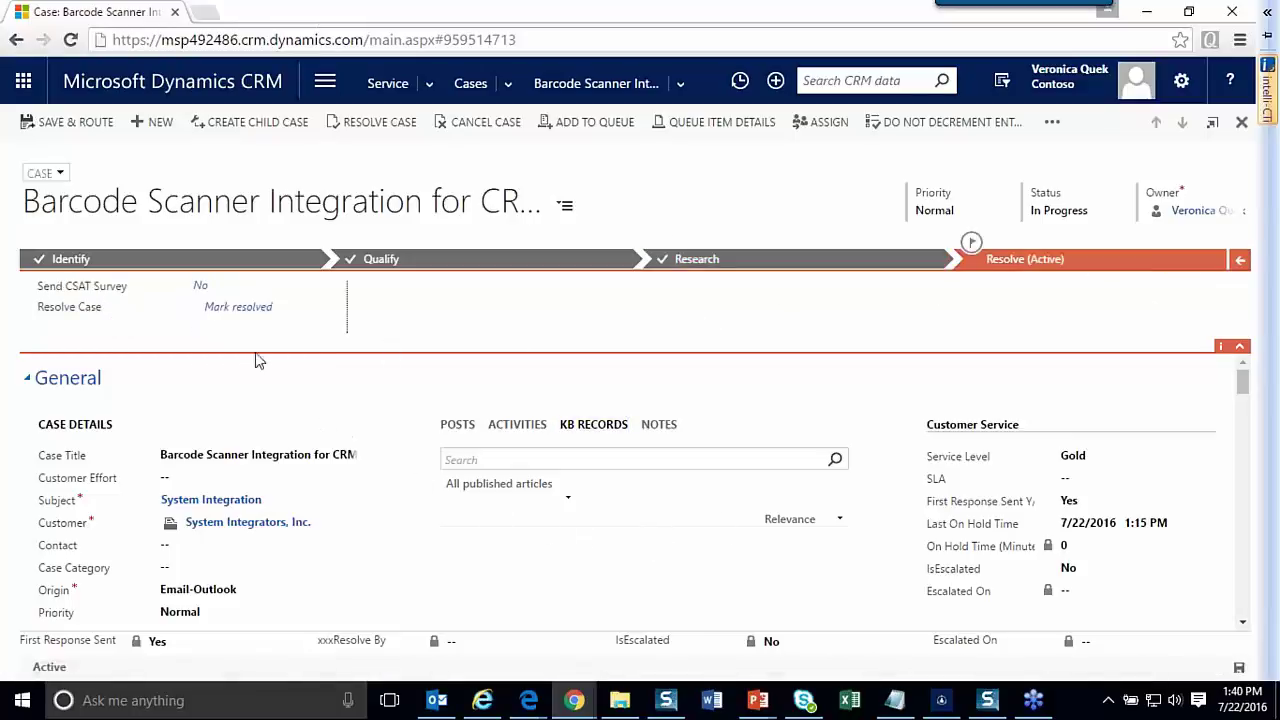
{"action": "left_click", "coordinate": [240, 308]}
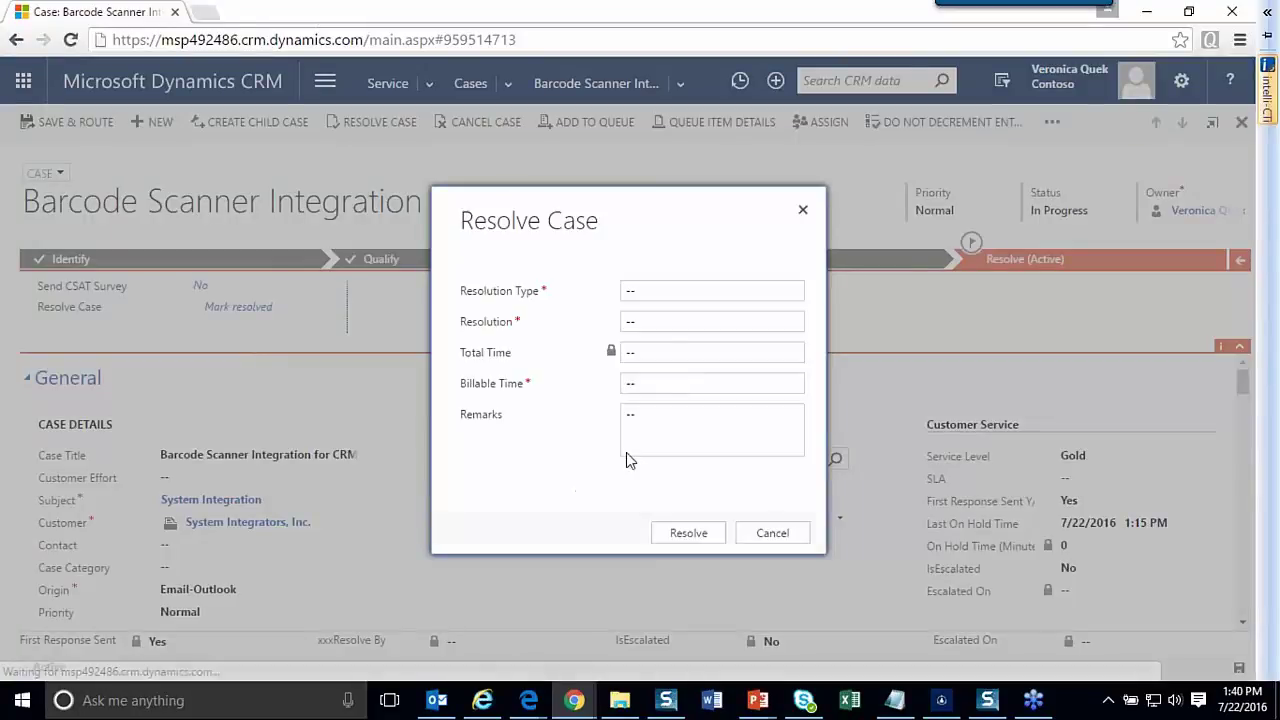
{"action": "left_click", "coordinate": [700, 321]}
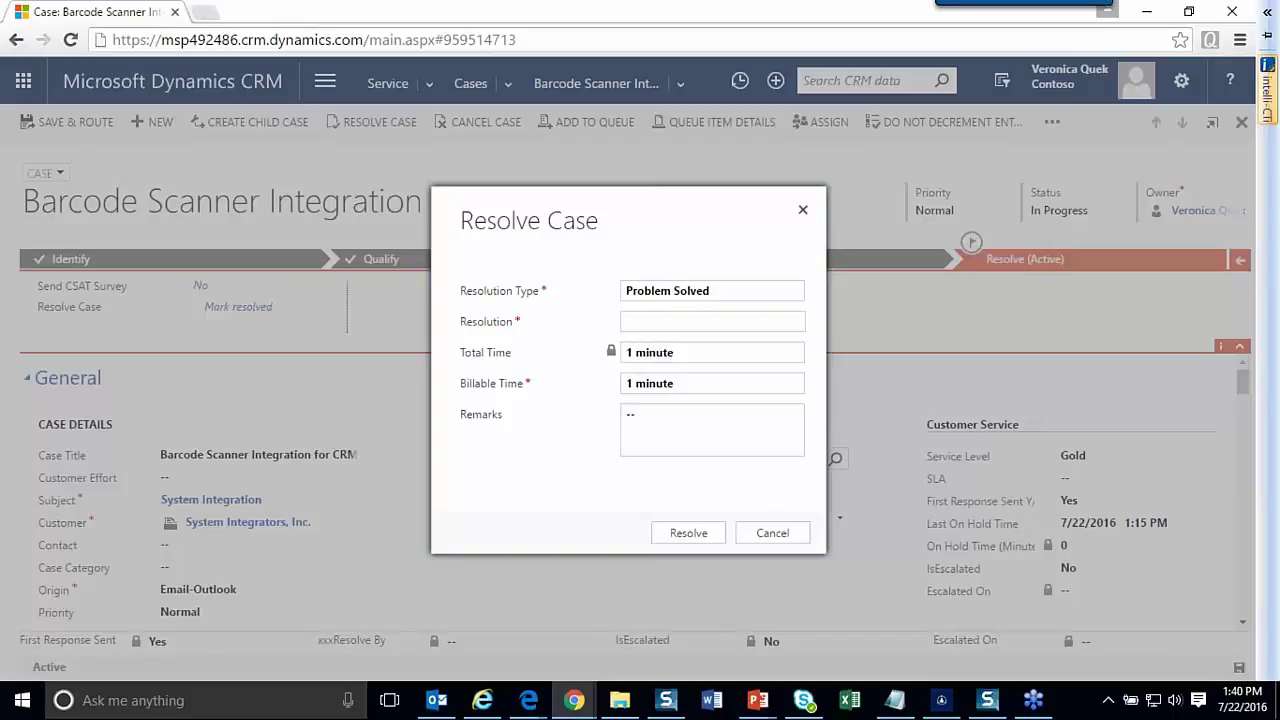
{"action": "type", "text": "ordered new part."}
{"action": "left_click", "coordinate": [688, 530]}
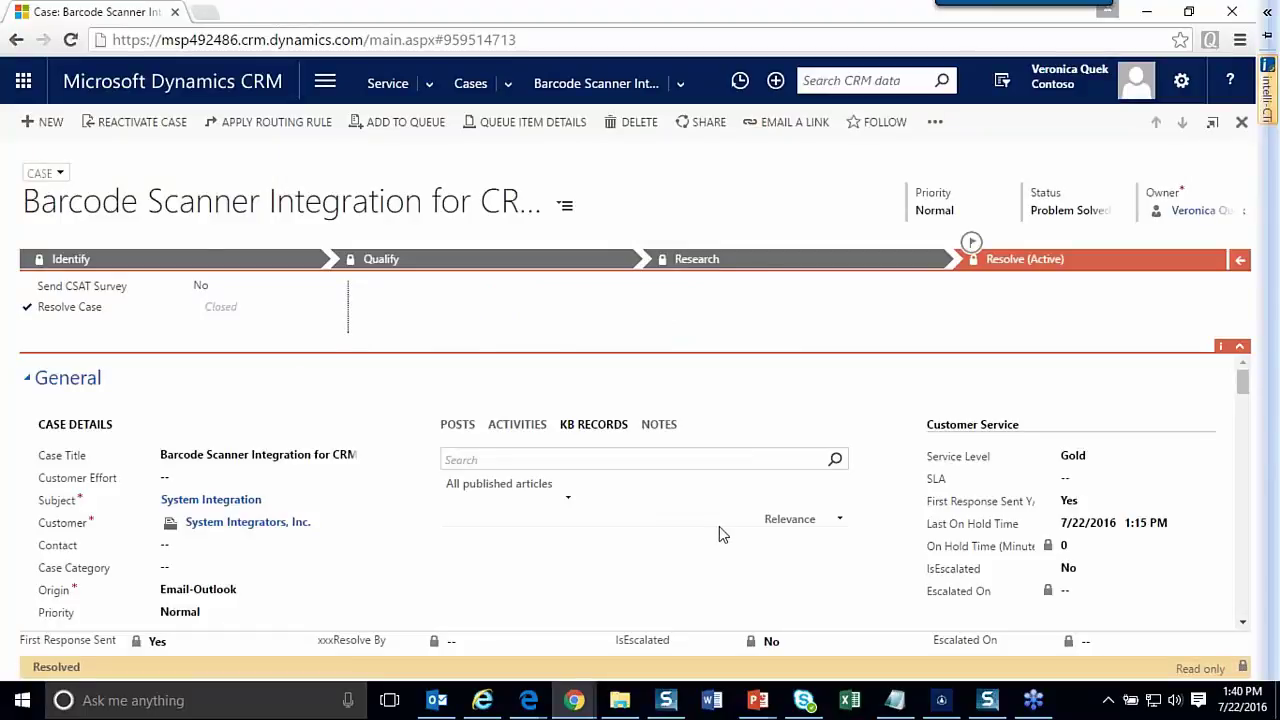
{"action": "left_click", "coordinate": [470, 83]}
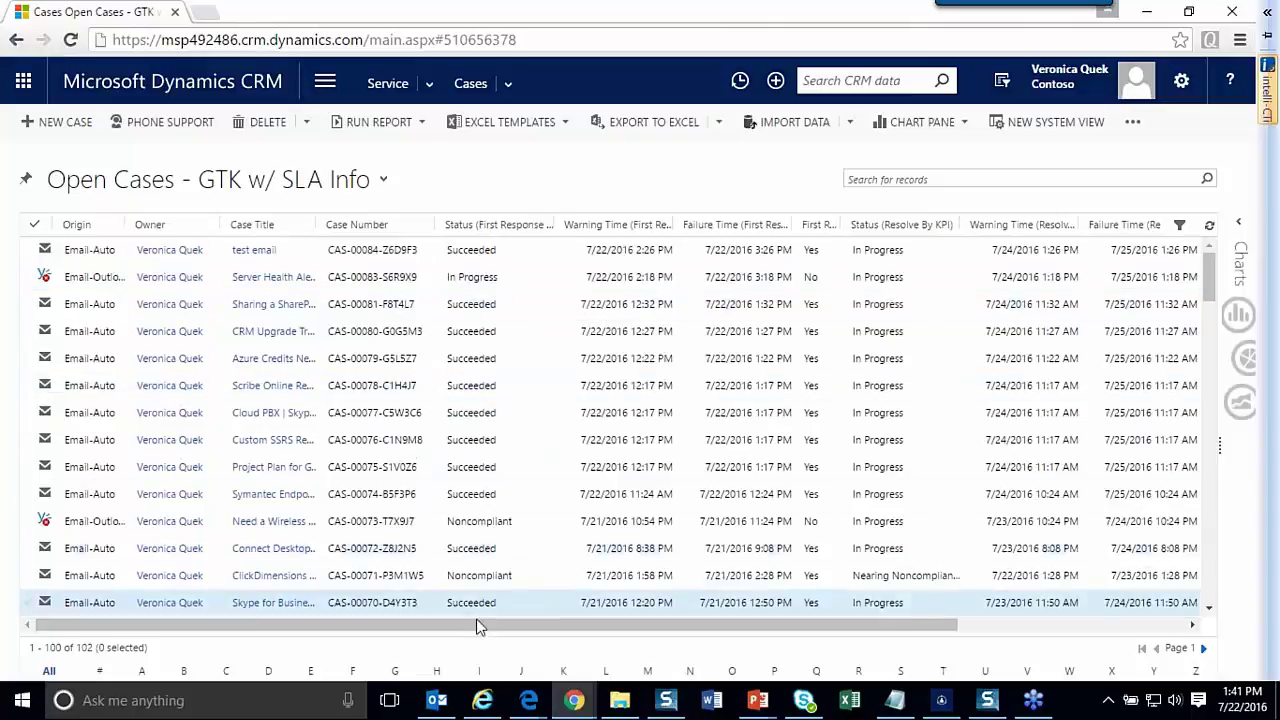
Bring the Partner Portal browser window forward and exit the intelli-CTI side bar.
{"action": "mouse_move", "coordinate": [482, 702]}
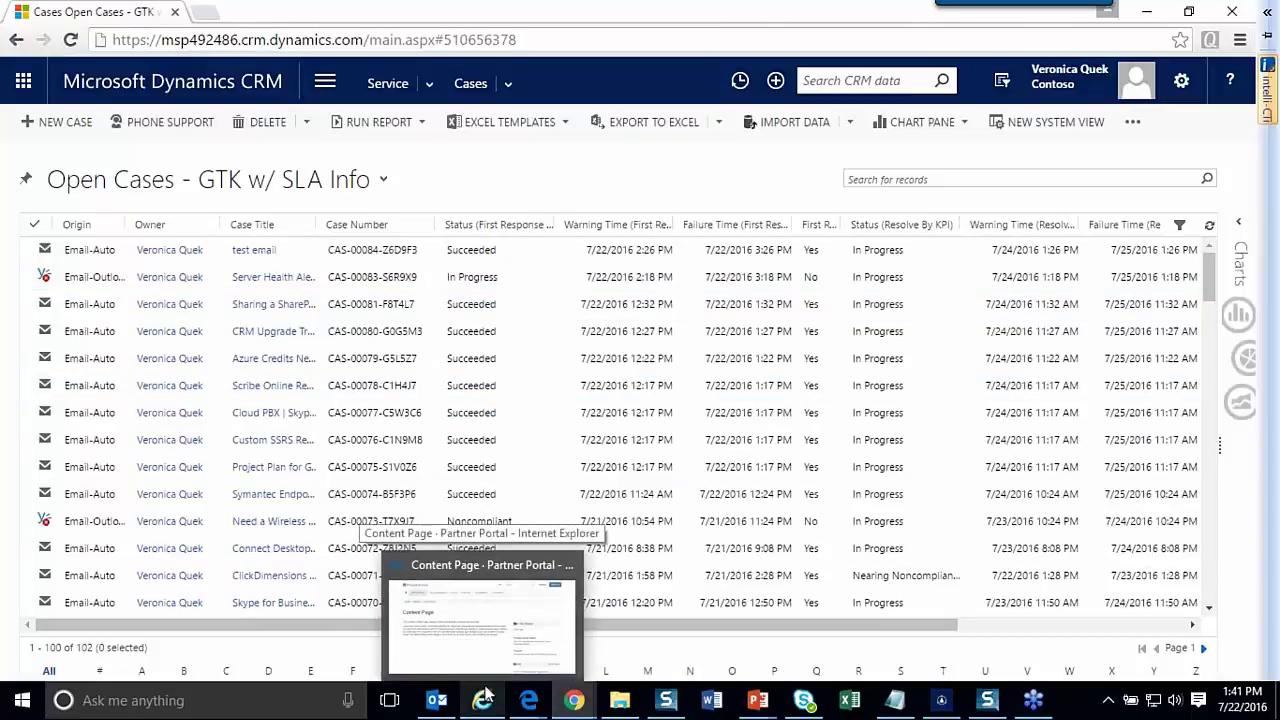
{"action": "left_click", "coordinate": [482, 700]}
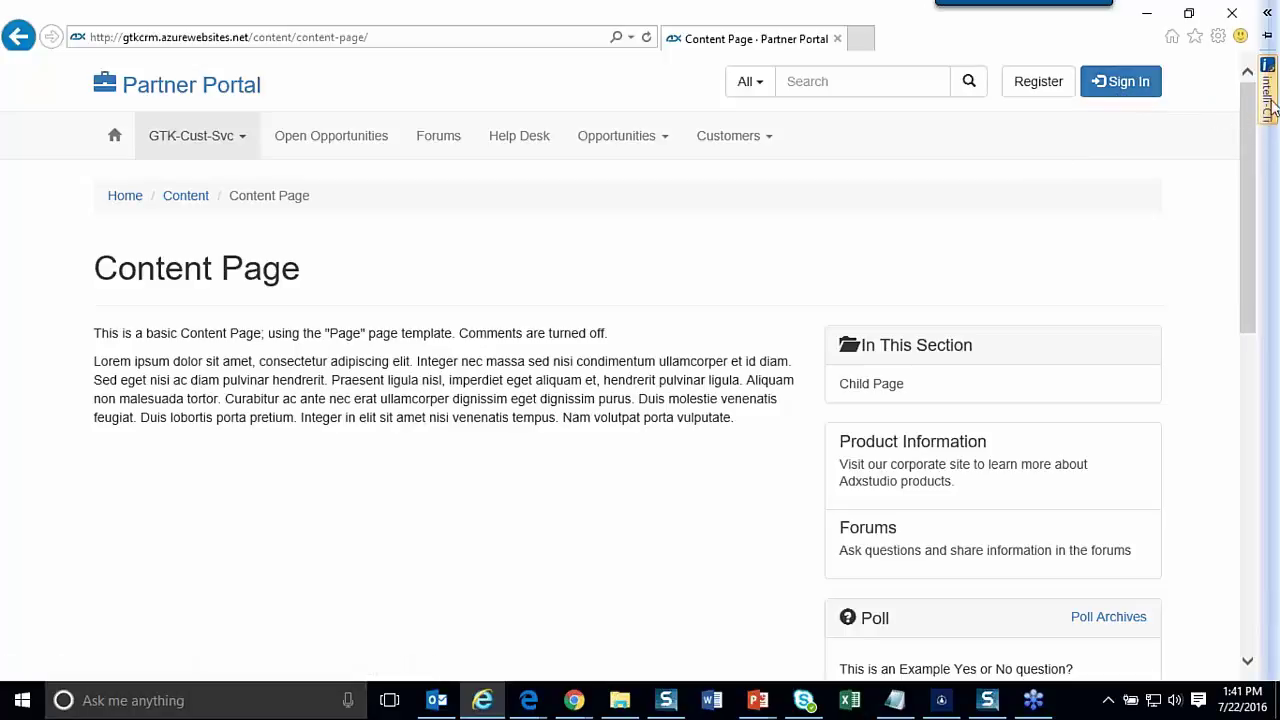
{"action": "right_click", "coordinate": [1270, 142]}
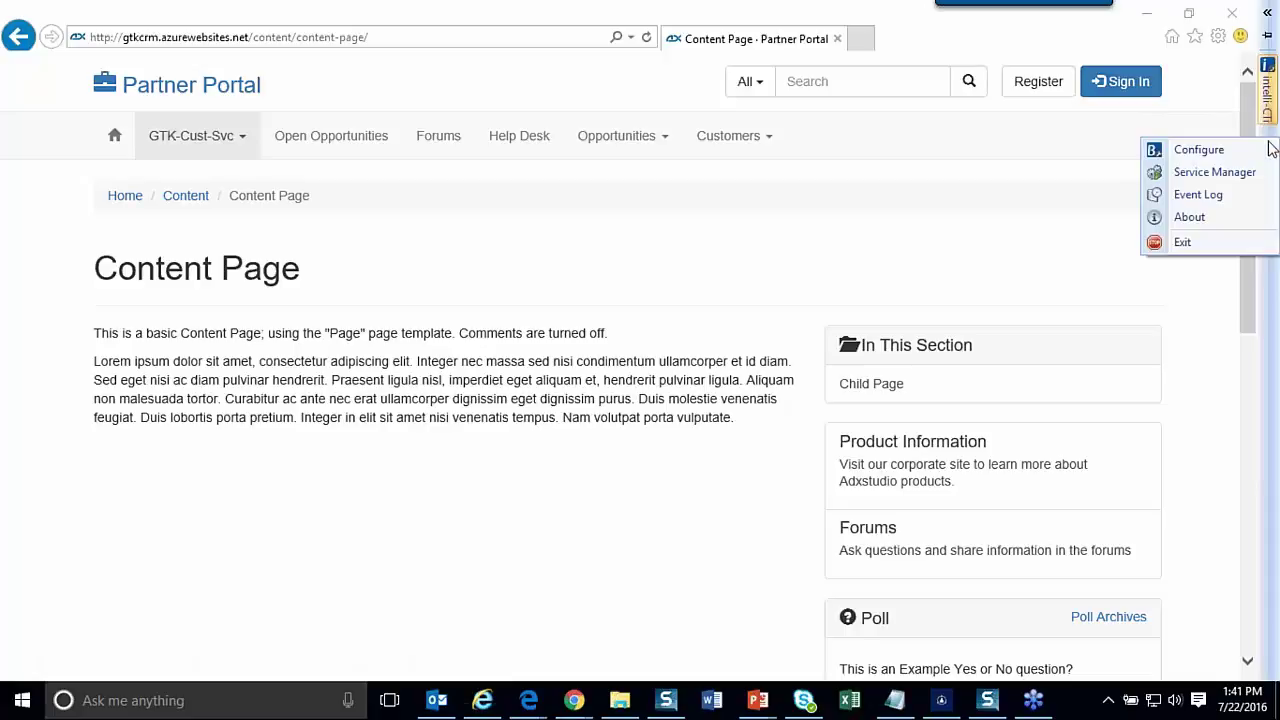
{"action": "left_click", "coordinate": [1184, 242]}
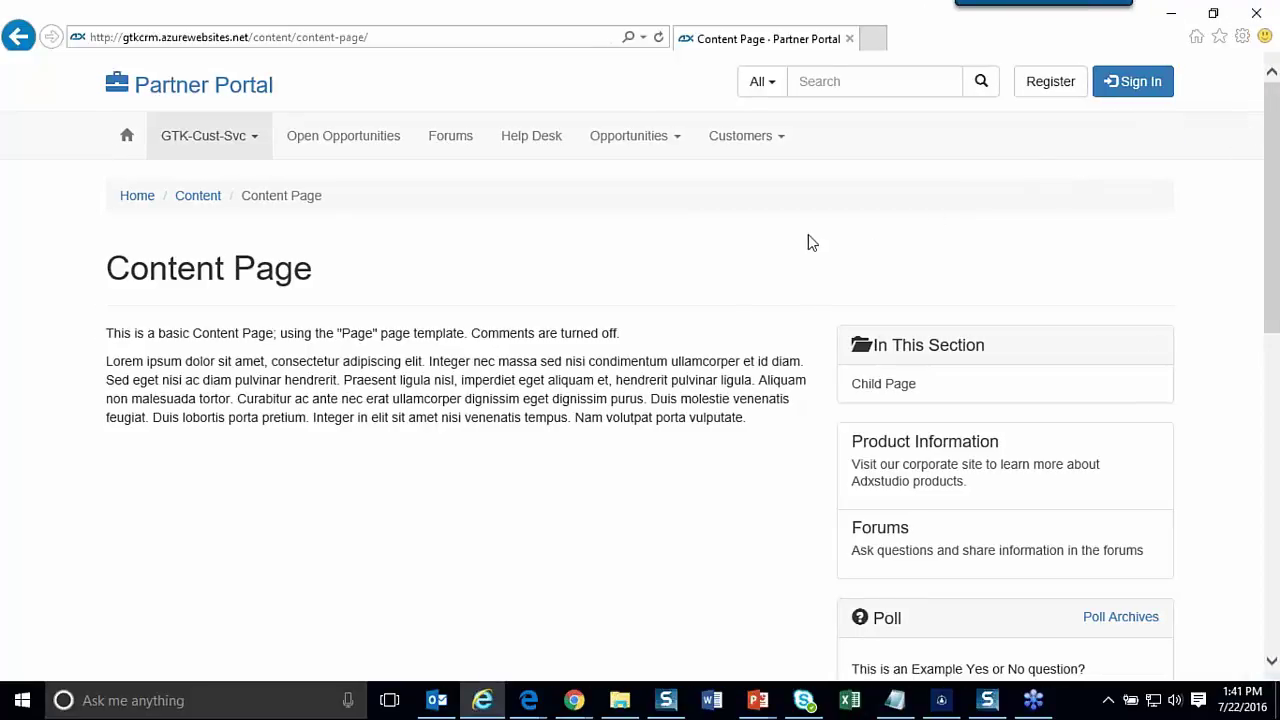
Sign in with the partner's username and password, then go to GTK-Cust-Svc > Open Cases.
{"action": "left_click", "coordinate": [1130, 81]}
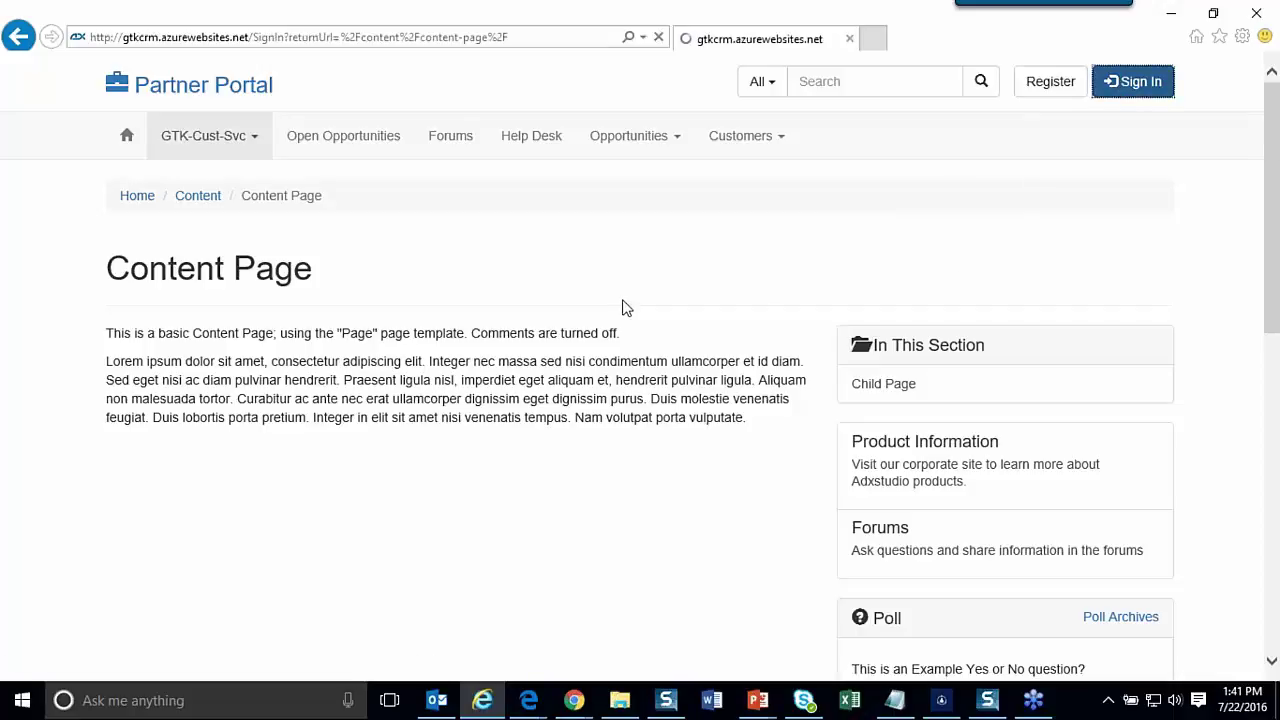
{"action": "left_click", "coordinate": [313, 300]}
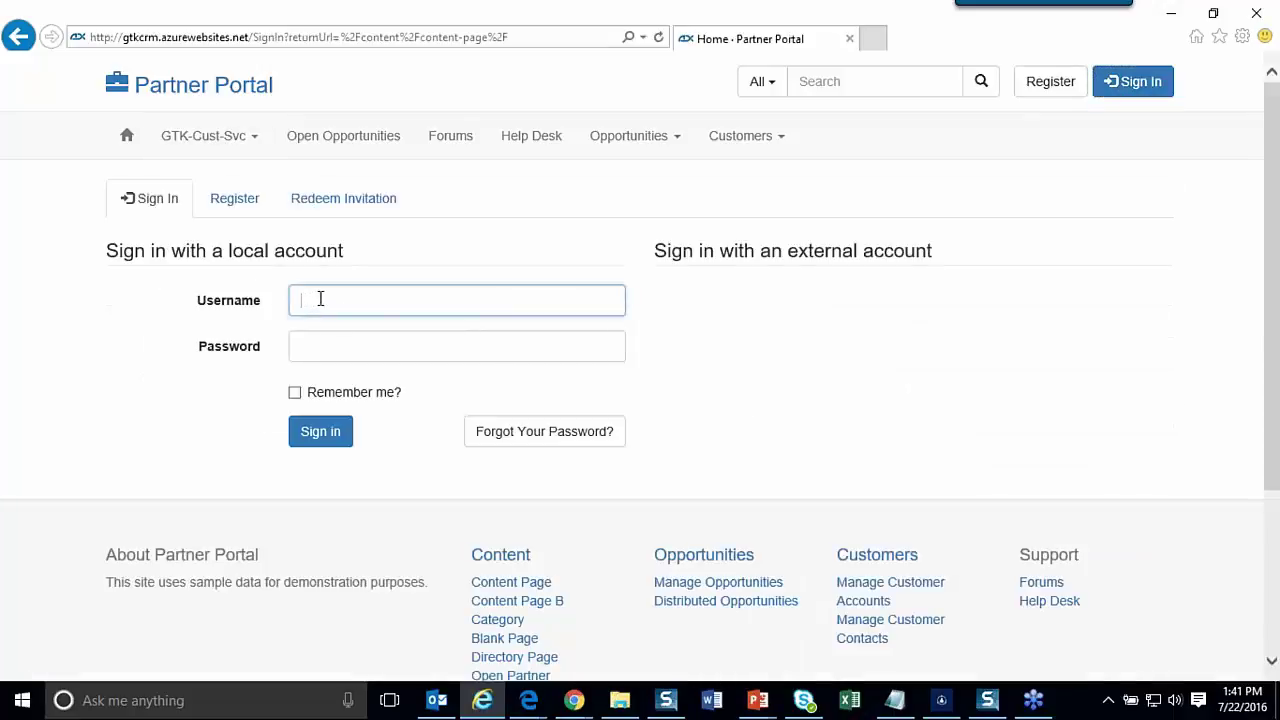
{"action": "key", "text": "Tab"}
{"action": "type", "text": "****"}
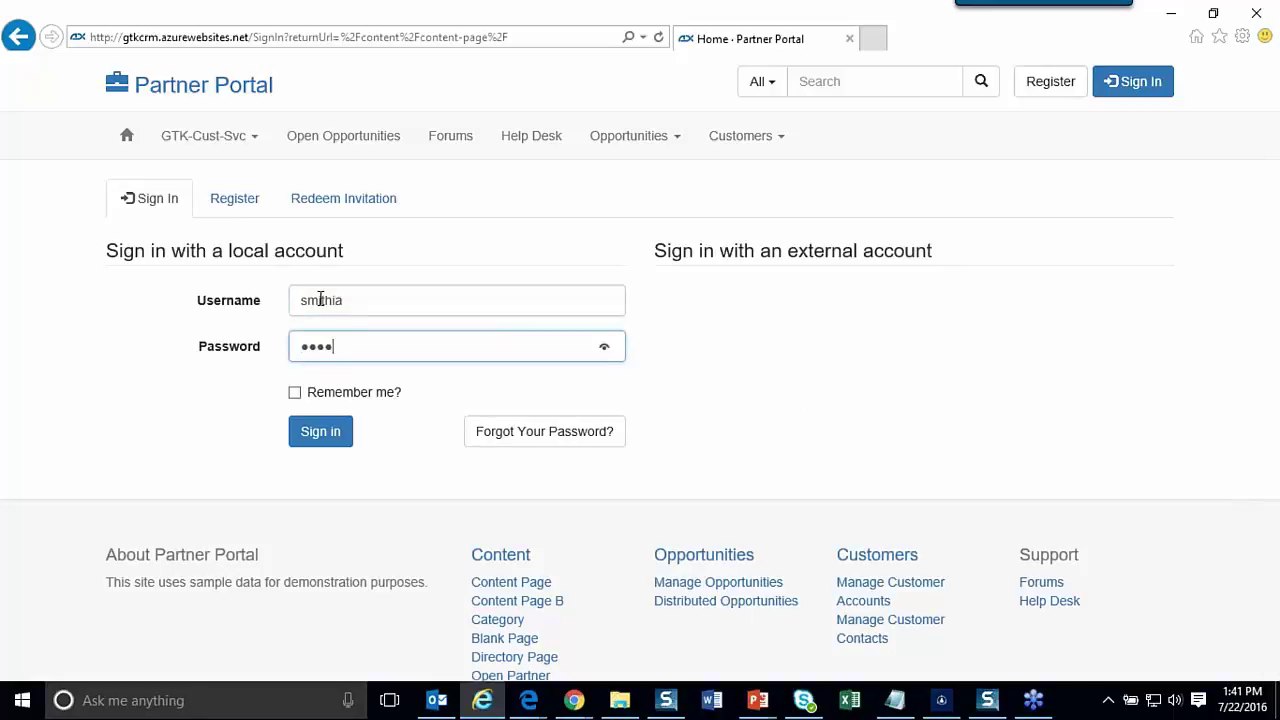
{"action": "type", "text": "******"}
{"action": "left_click", "coordinate": [320, 431]}
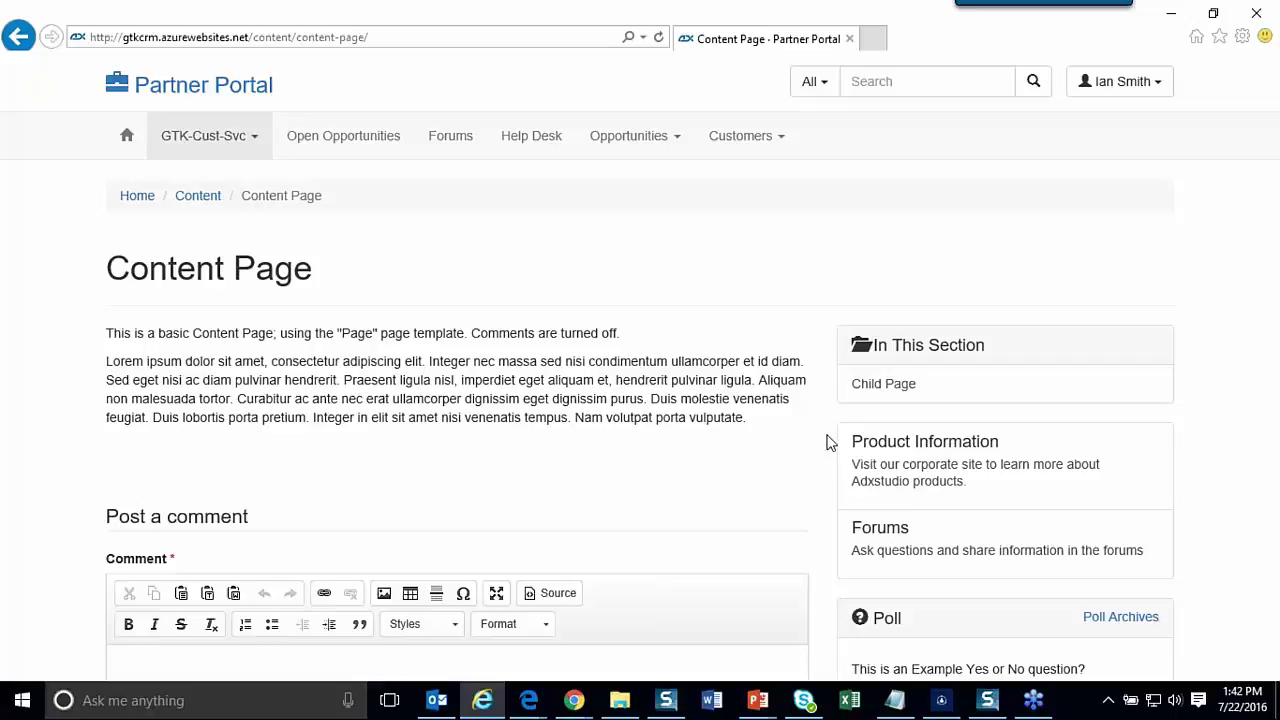
{"action": "left_click", "coordinate": [258, 142]}
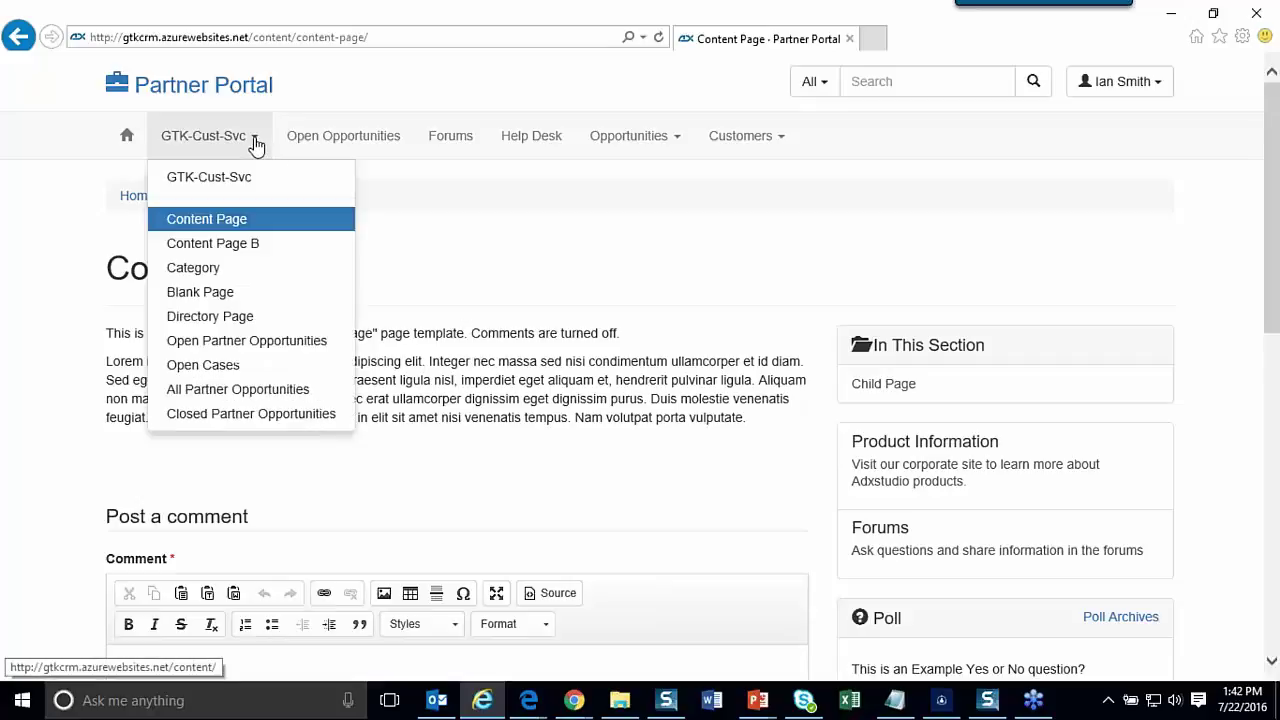
{"action": "left_click", "coordinate": [205, 366]}
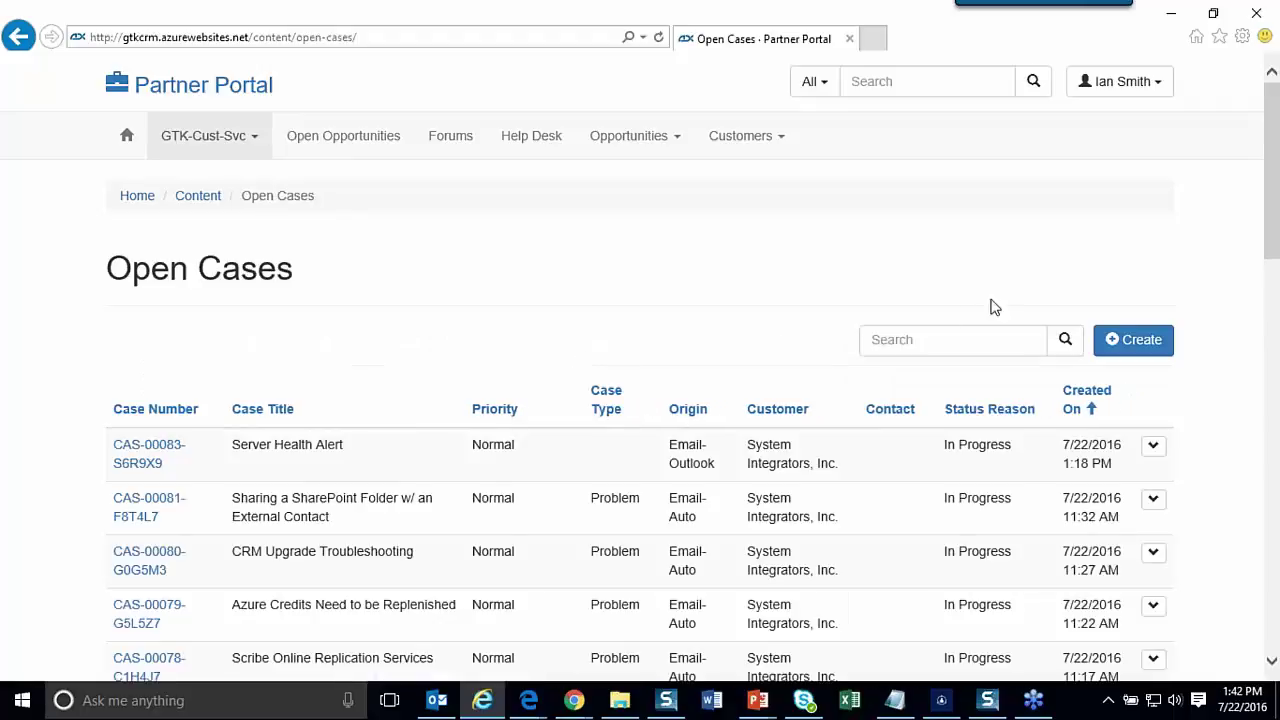
{"action": "scroll", "coordinate": [1215, 279], "scroll_direction": "down", "scroll_amount": 1}
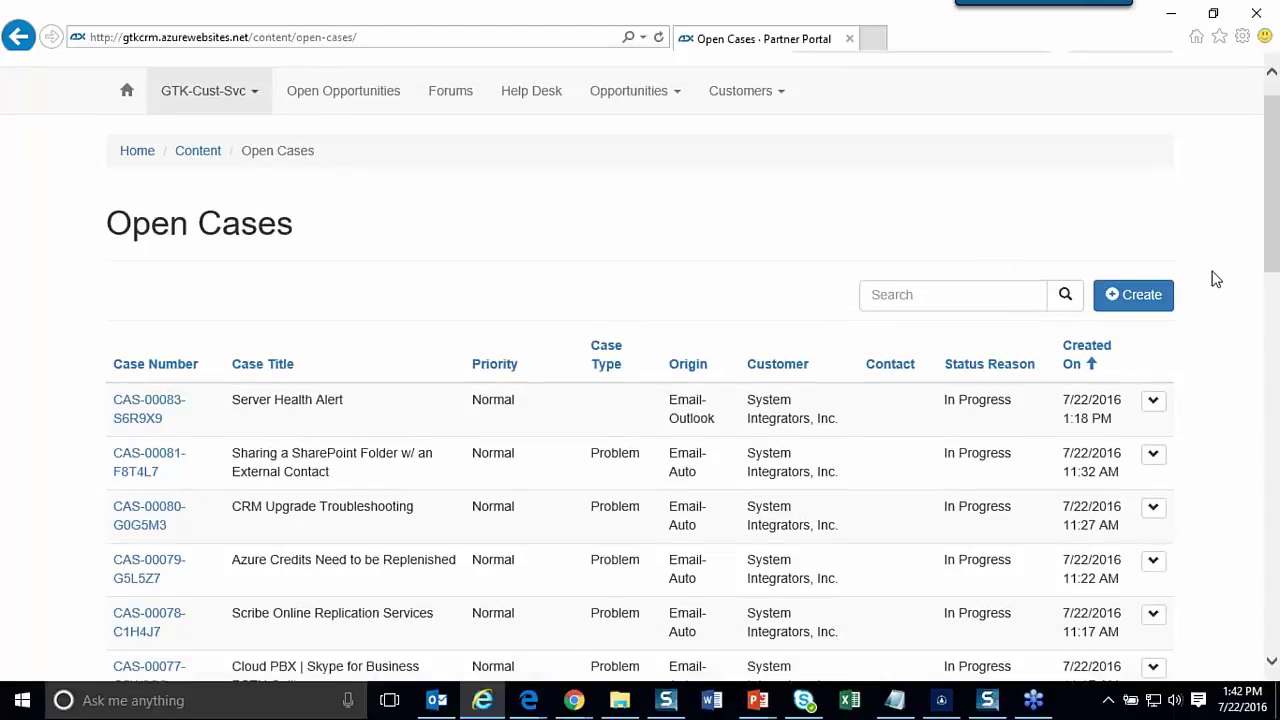
{"action": "scroll", "coordinate": [1215, 279], "scroll_direction": "down", "scroll_amount": 1}
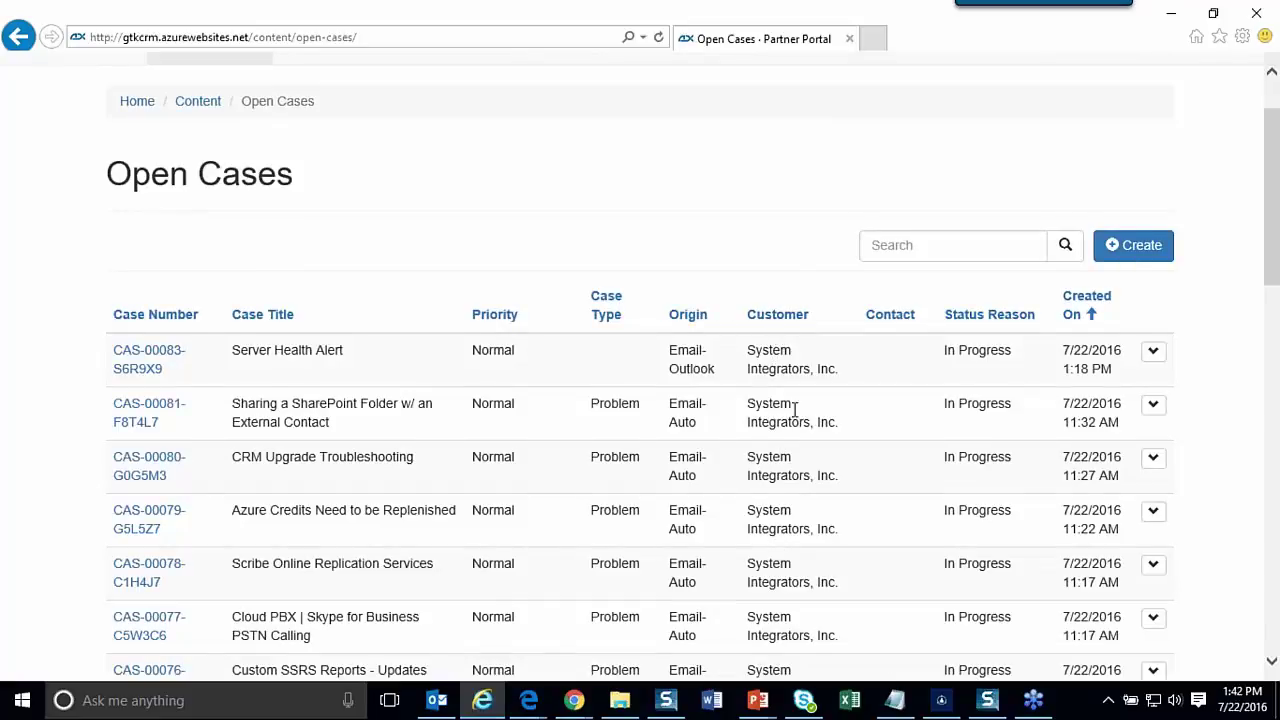
{"action": "scroll", "coordinate": [795, 410], "scroll_direction": "up", "scroll_amount": 2}
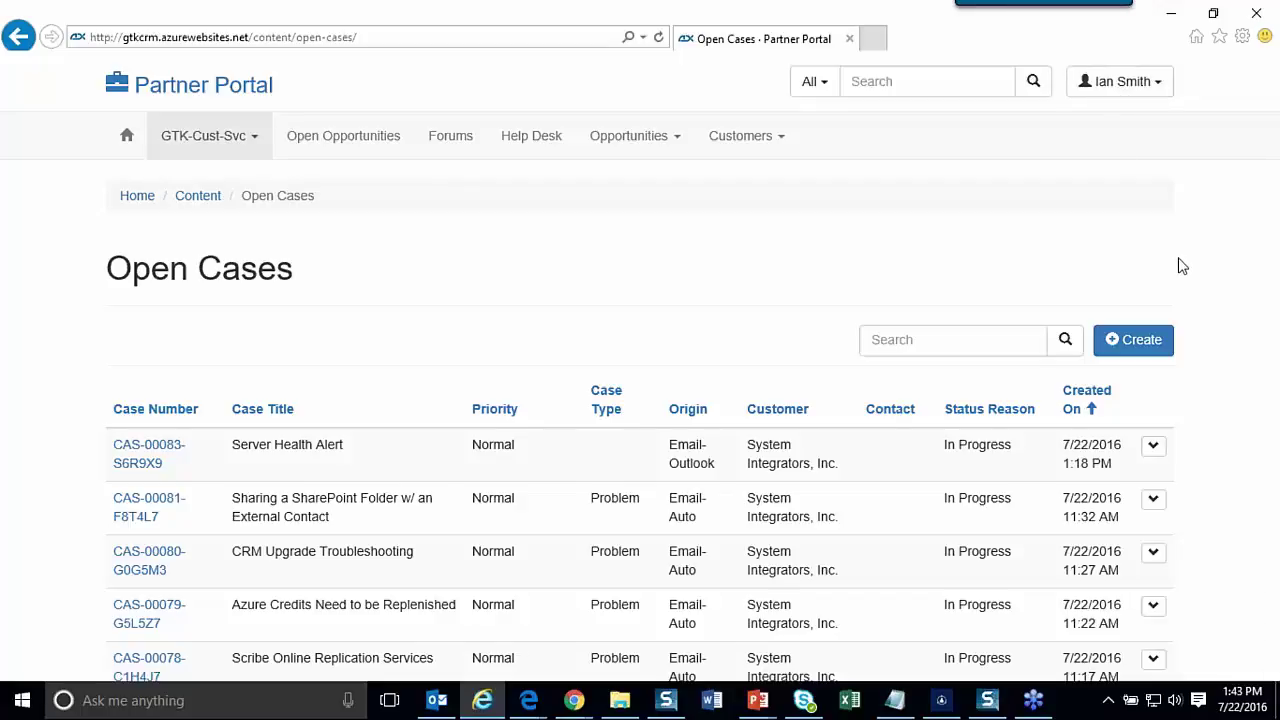
{"action": "scroll", "coordinate": [1208, 328], "scroll_direction": "down", "scroll_amount": 1}
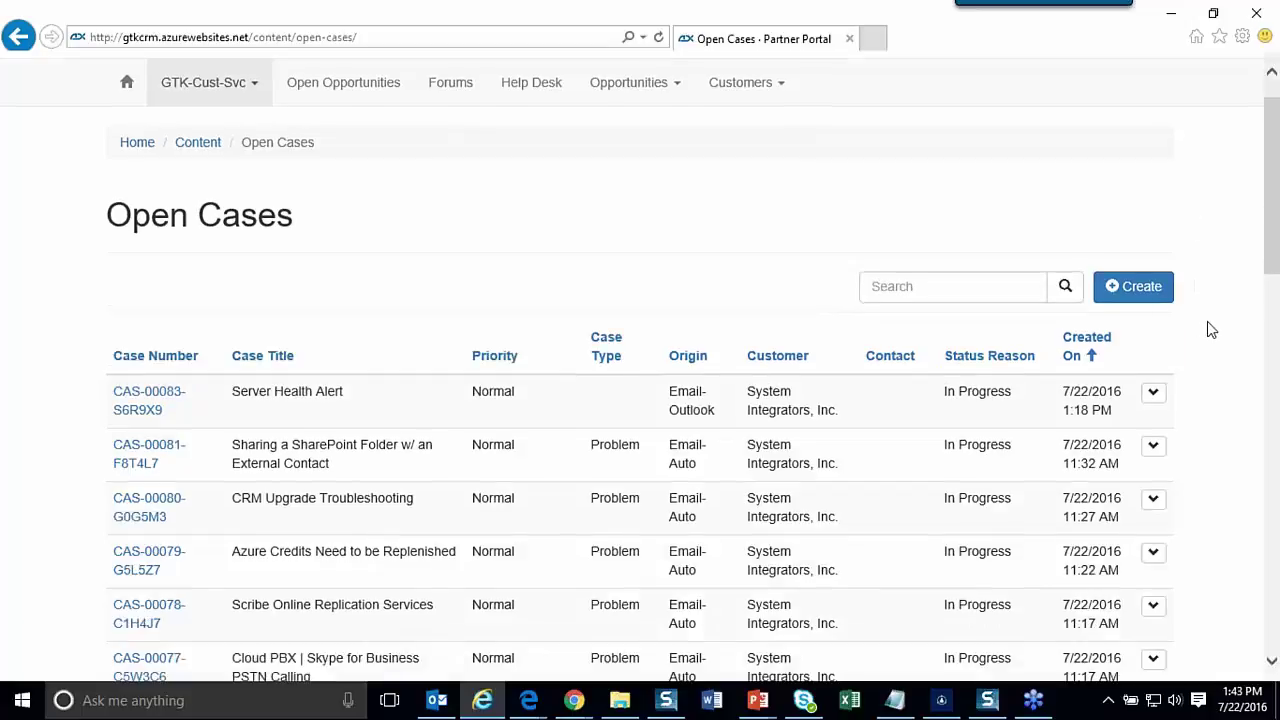
{"action": "scroll", "coordinate": [1207, 329], "scroll_direction": "down", "scroll_amount": 2}
{"action": "scroll", "coordinate": [1207, 321], "scroll_direction": "down", "scroll_amount": 1}
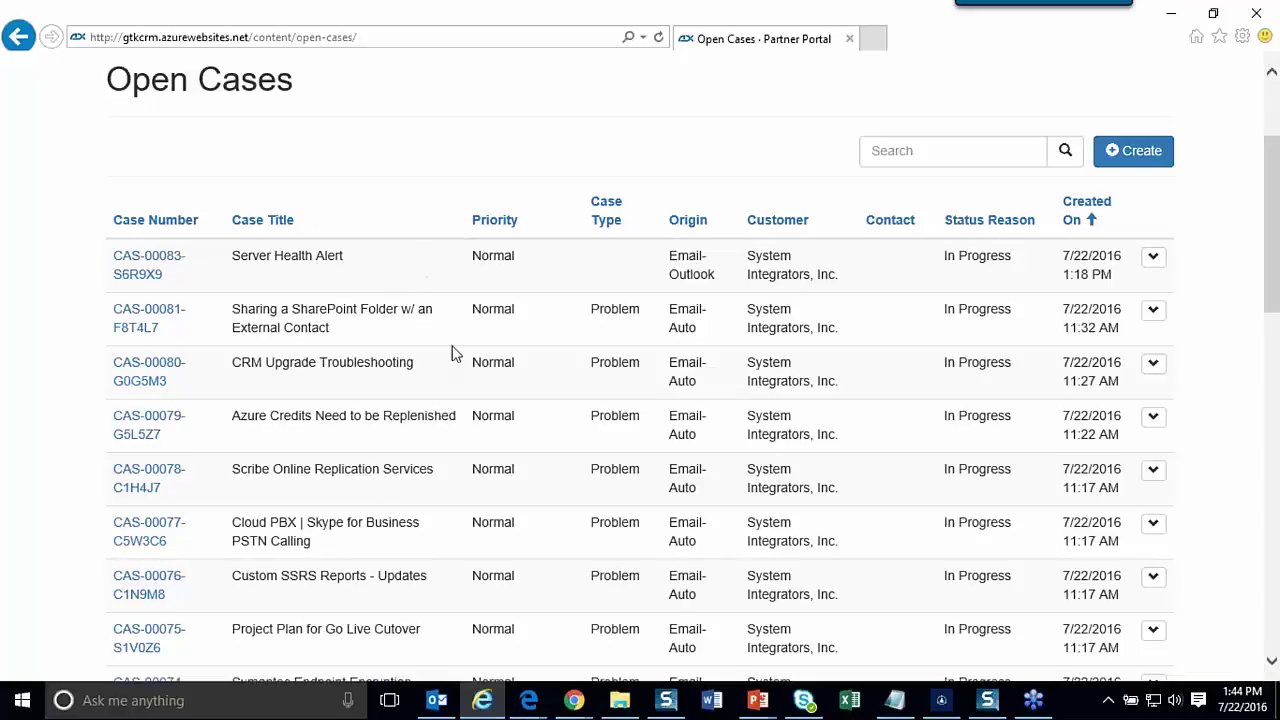
Start a new case with subject 'How to Share Power BI Dashboards with Outside Contacts'.
{"action": "left_click", "coordinate": [1152, 257]}
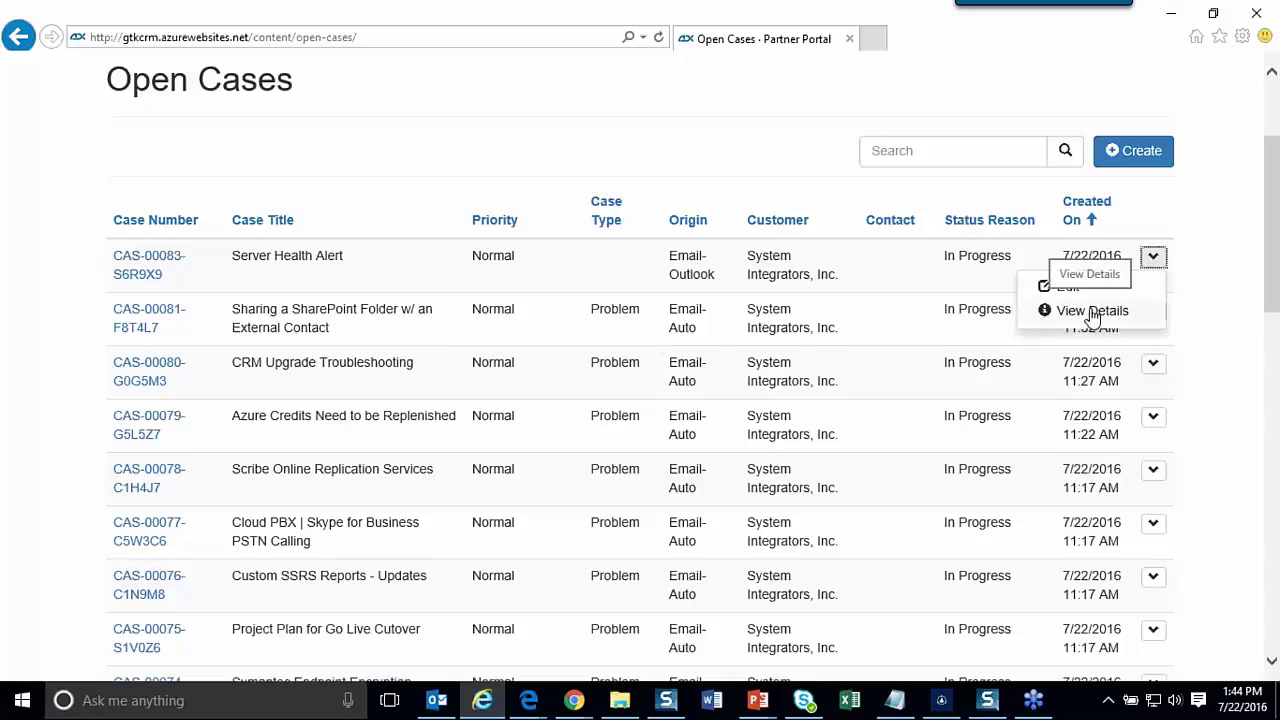
{"action": "left_click", "coordinate": [1133, 150]}
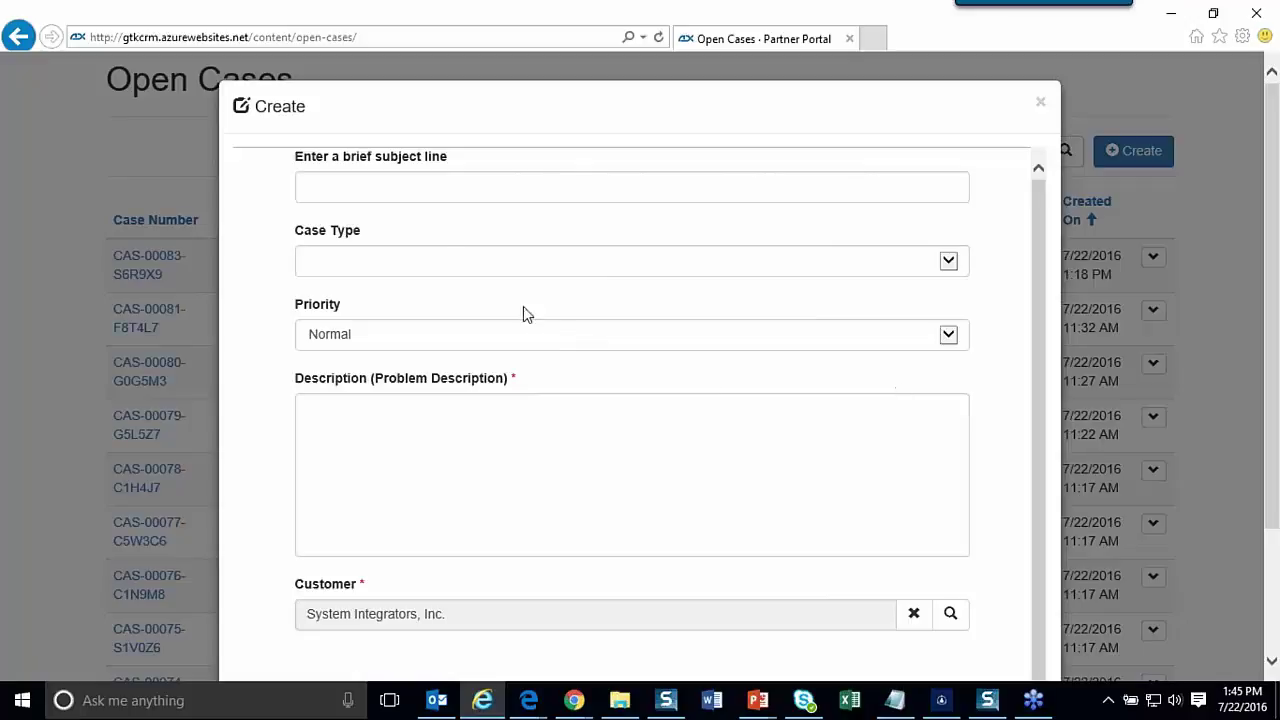
{"action": "left_click", "coordinate": [344, 189]}
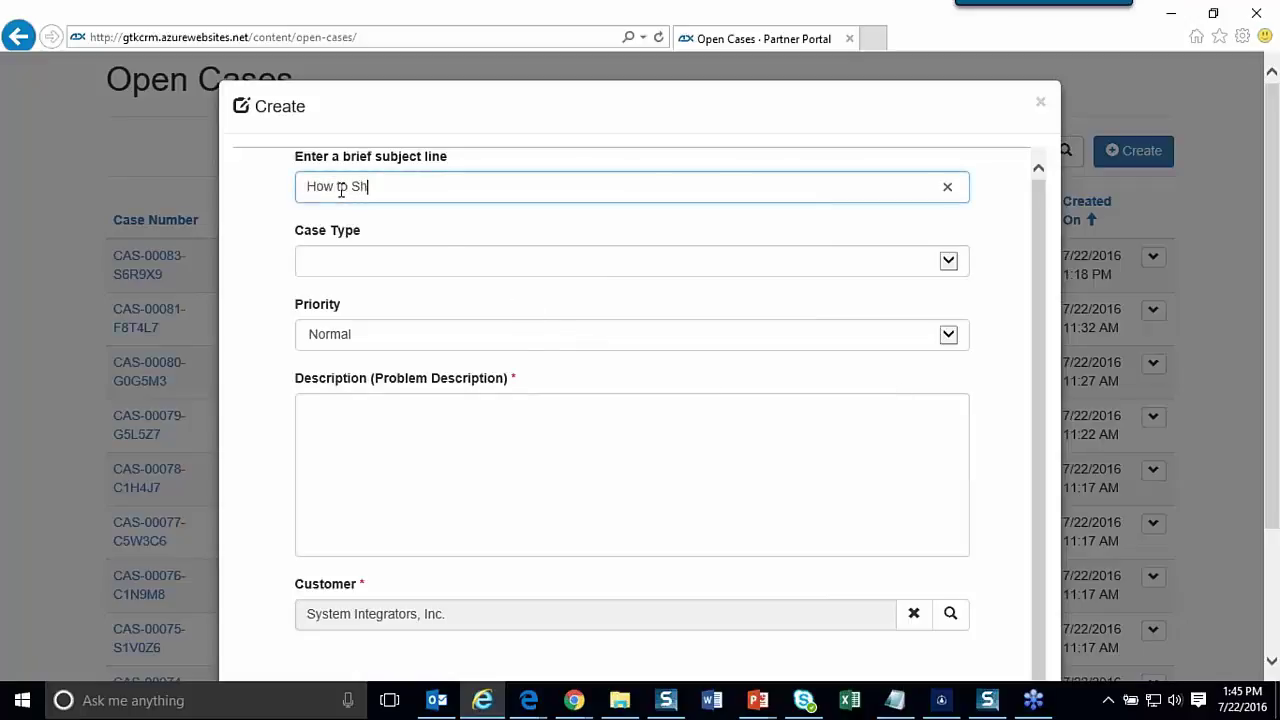
{"action": "type", "text": "How to Share Poer"}
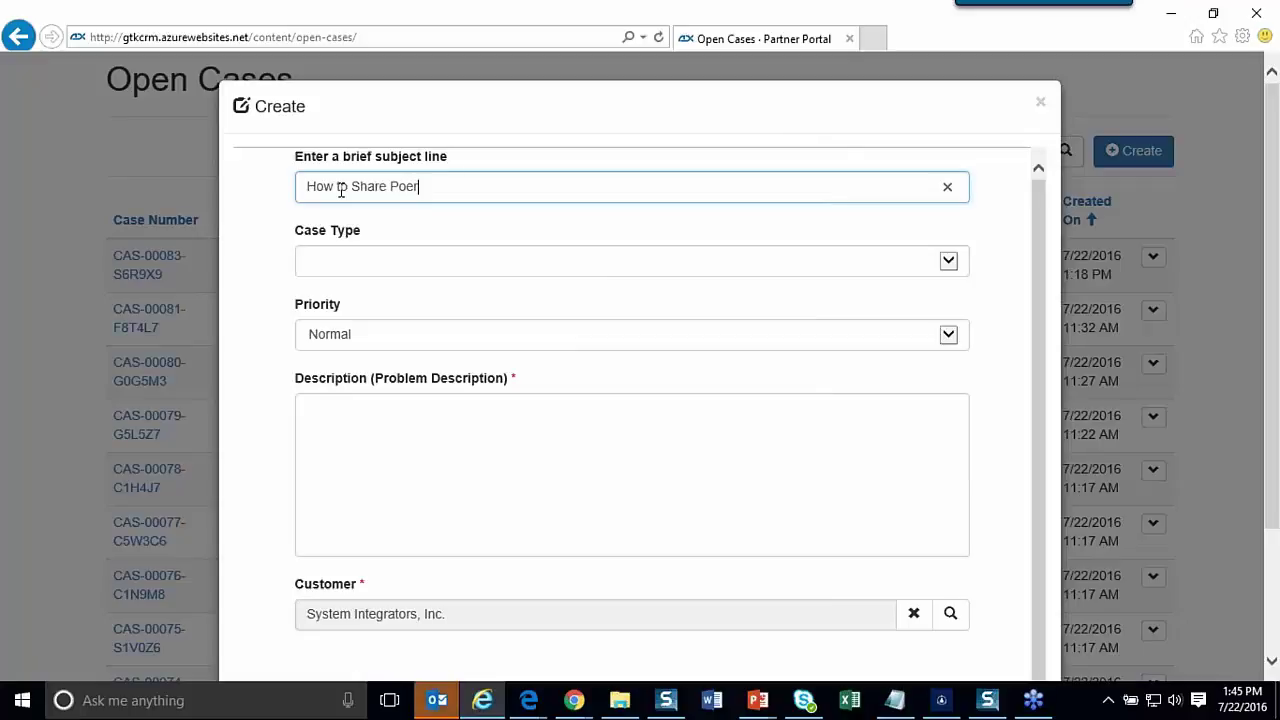
{"action": "key", "text": "BackSpace"}
{"action": "key", "text": "BackSpace"}
{"action": "type", "text": "wer BI Dashboards "}
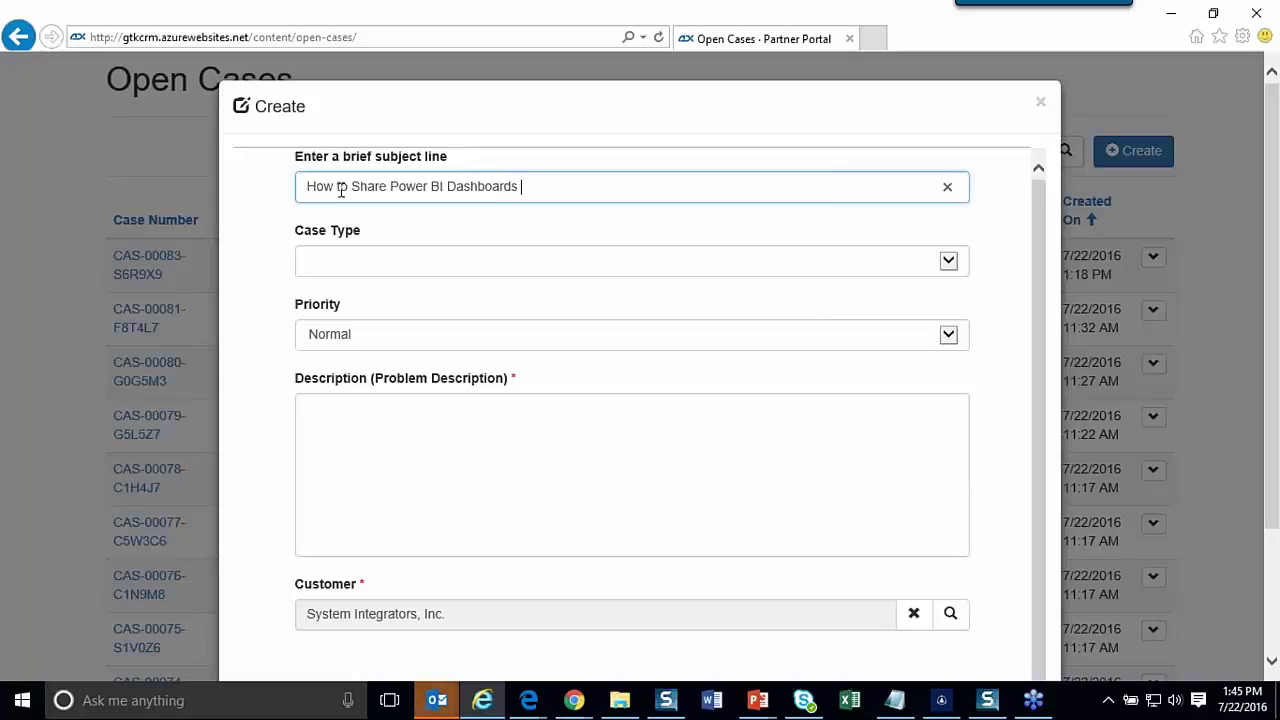
{"action": "type", "text": "with Outside Contacts"}
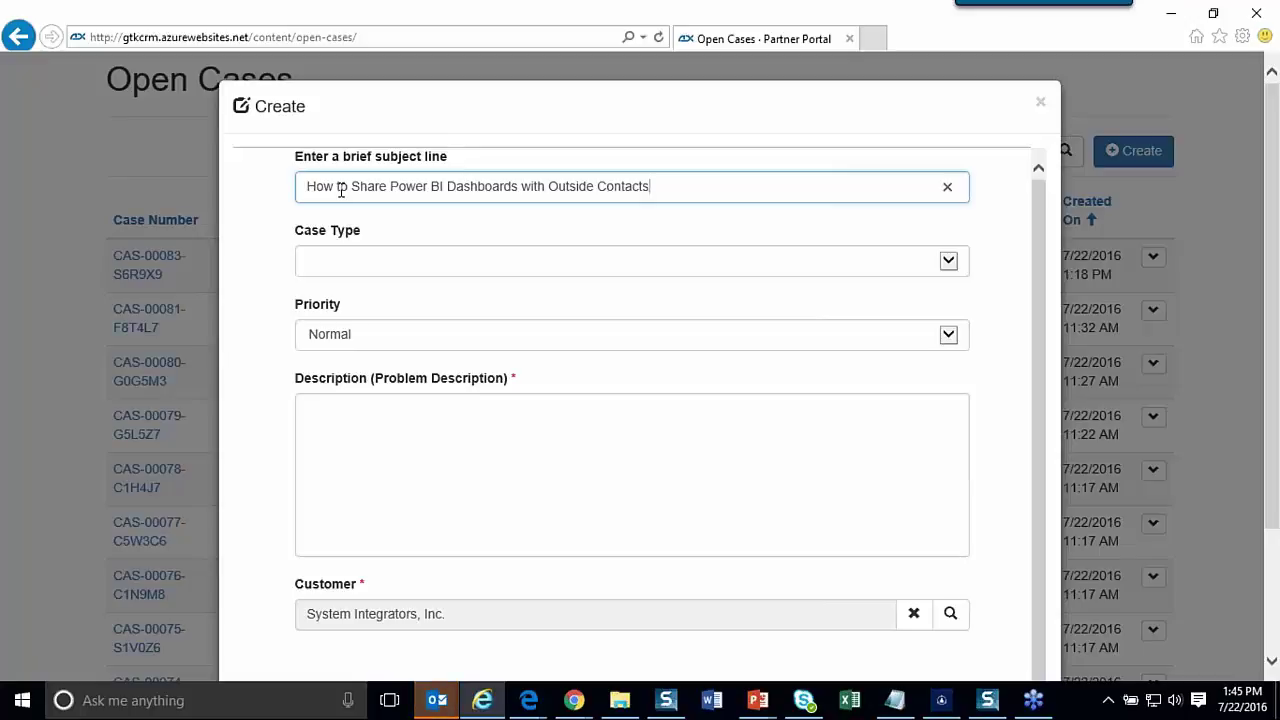
Set Case Type to Question and copy the subject line into Description.
{"action": "left_click", "coordinate": [955, 272]}
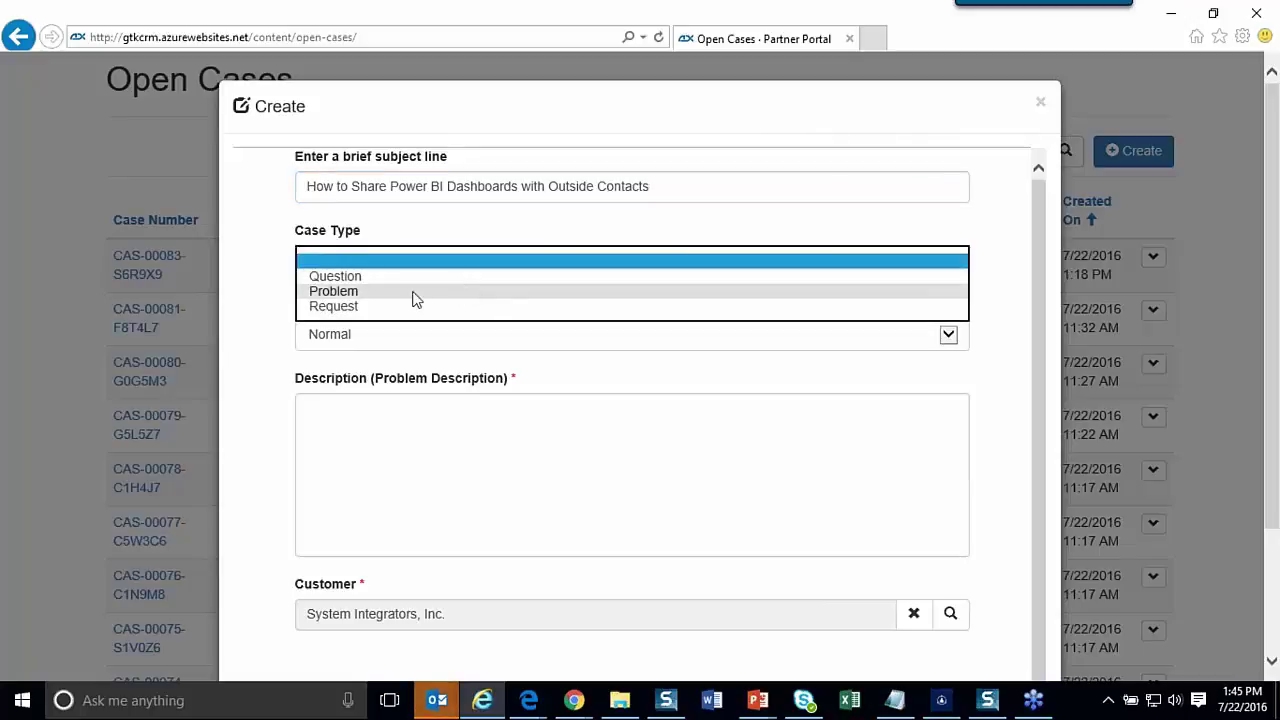
{"action": "key", "text": "Down"}
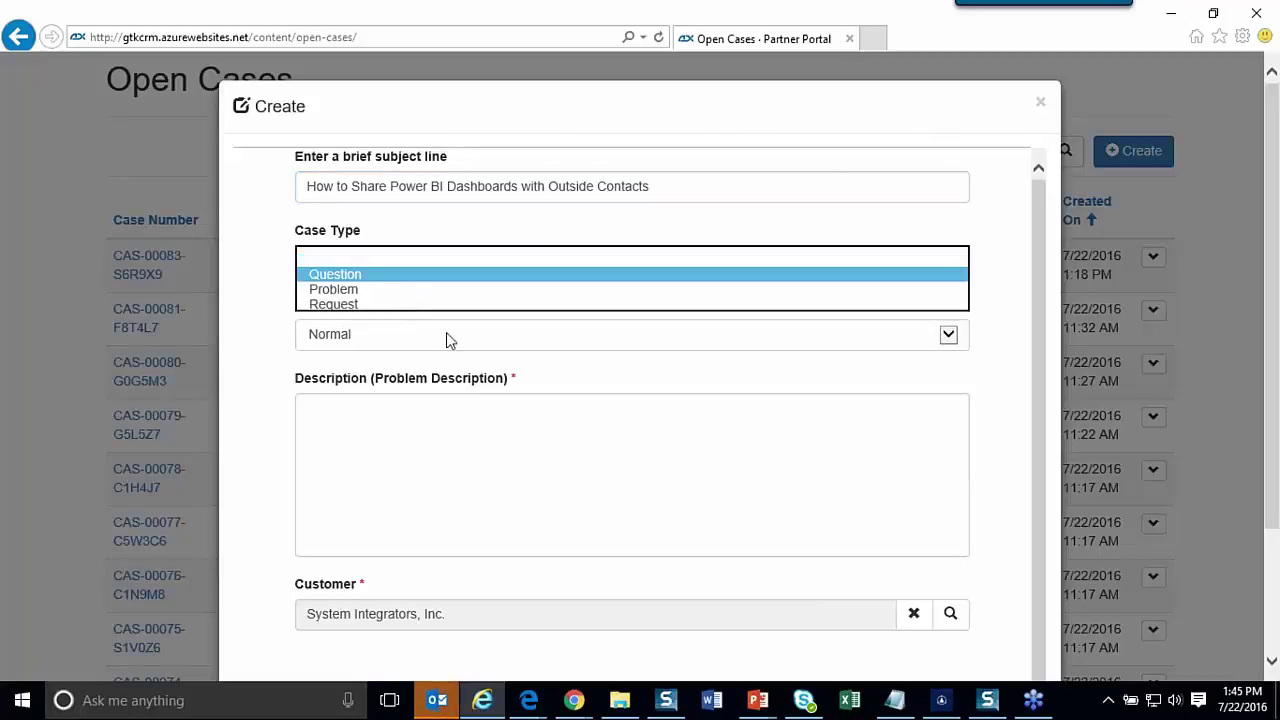
{"action": "key", "text": "Return"}
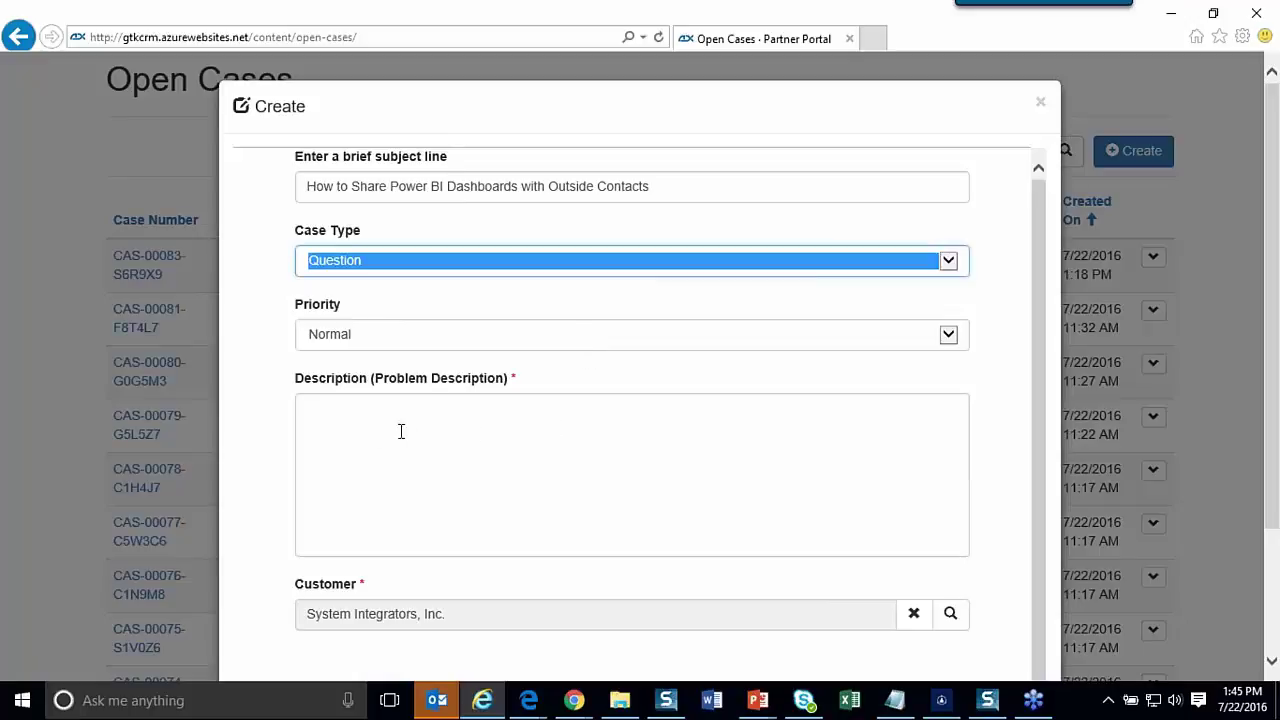
{"action": "left_click_drag", "start_coordinate": [655, 186], "coordinate": [286, 197]}
{"action": "key", "text": "ctrl+c"}
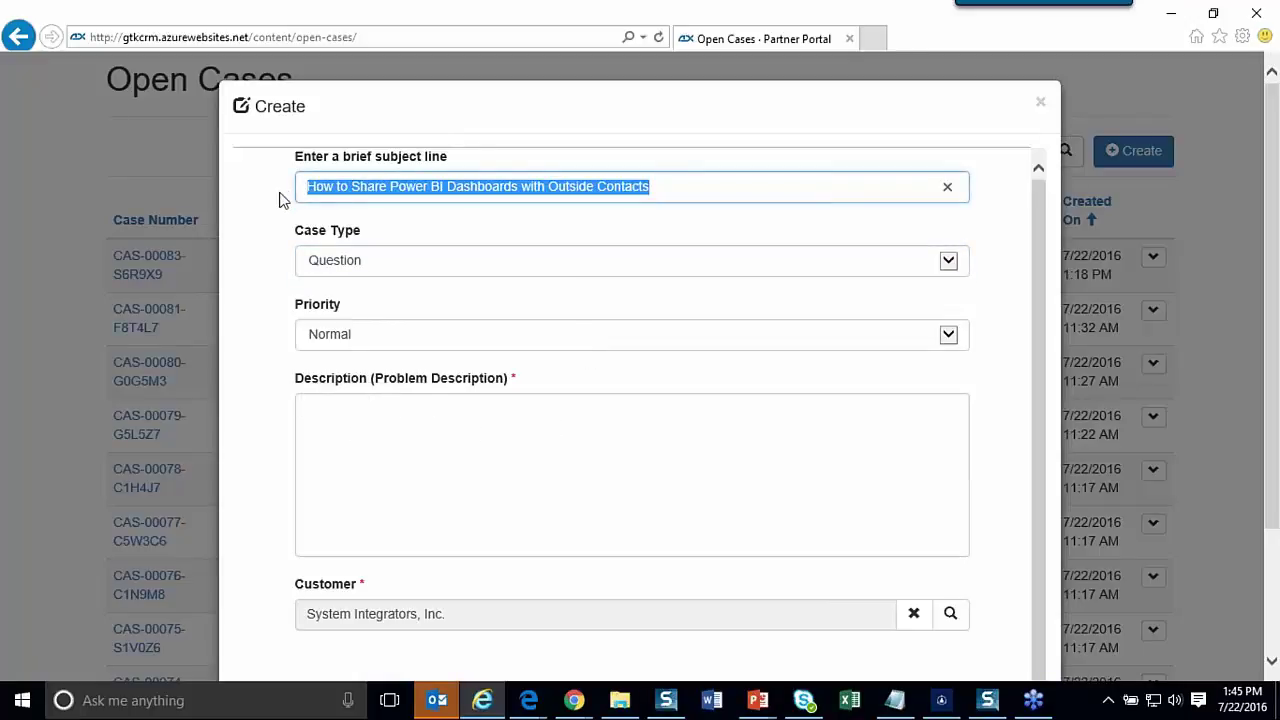
{"action": "left_click", "coordinate": [351, 406]}
{"action": "key", "text": "ctrl+v"}
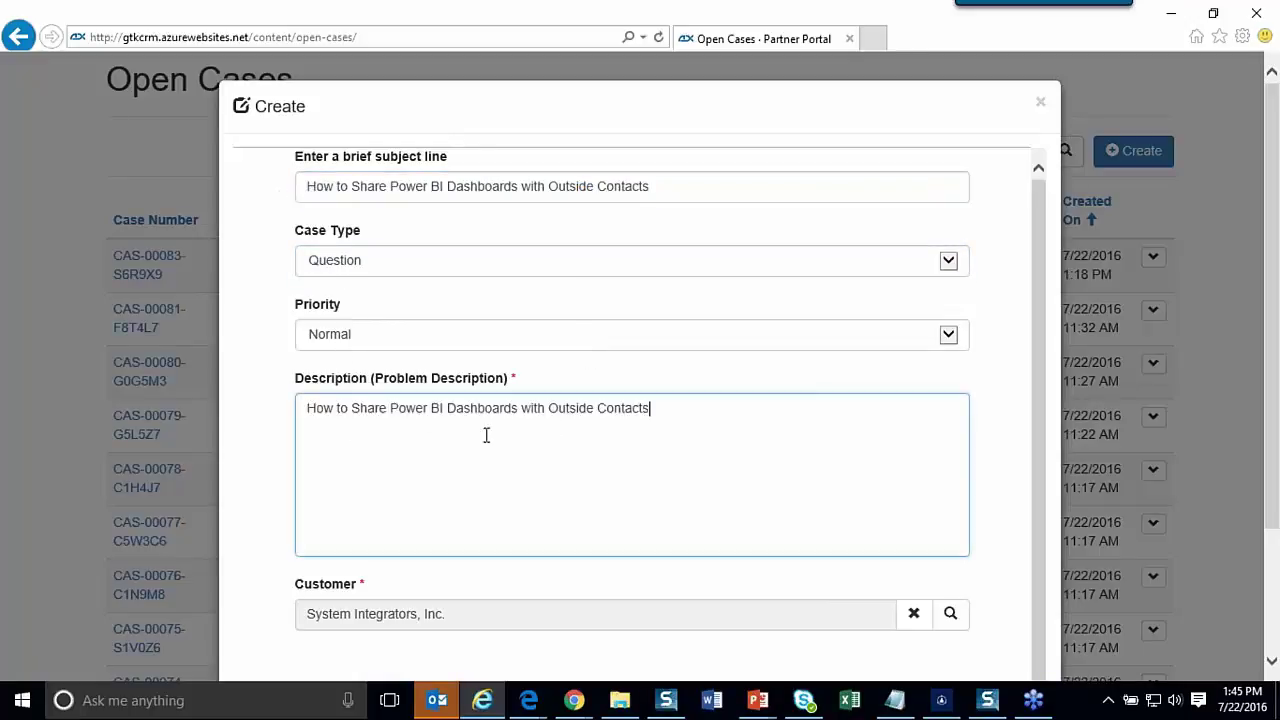
{"action": "scroll", "coordinate": [740, 426], "scroll_direction": "down", "scroll_amount": 3}
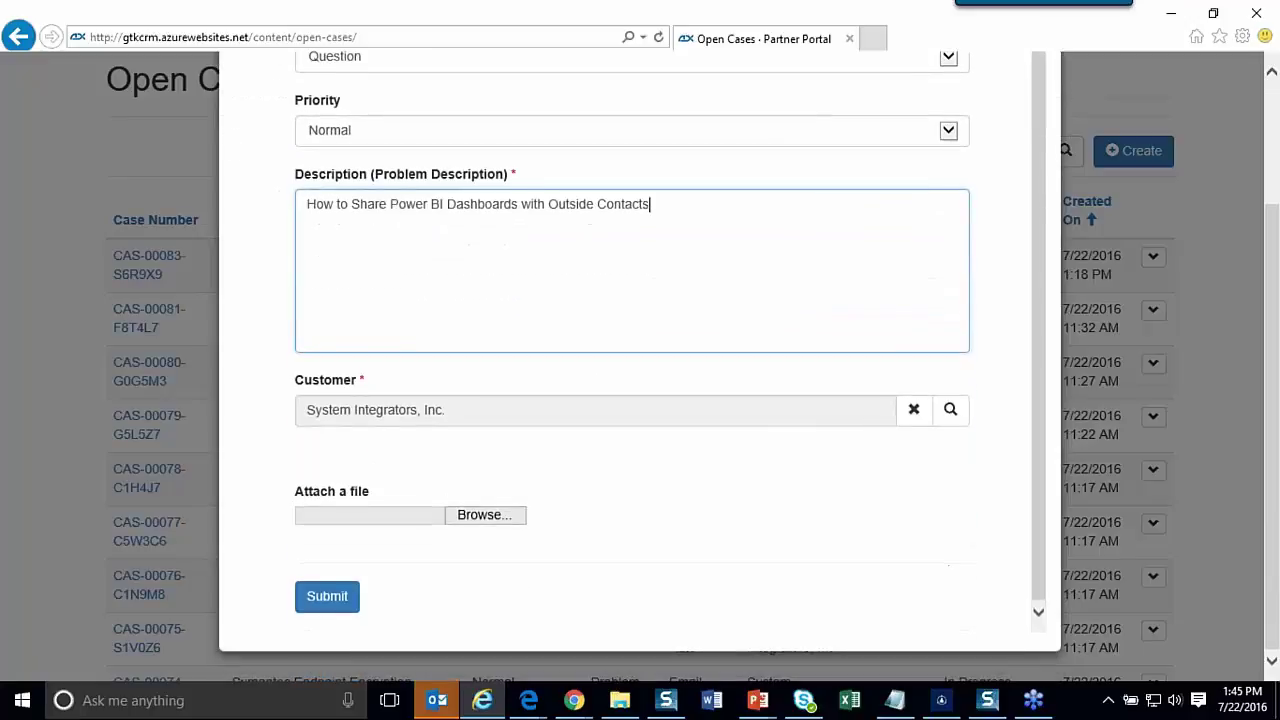
Attach the CRM-Upgrade-Status file and submit the new case.
{"action": "left_click", "coordinate": [470, 517]}
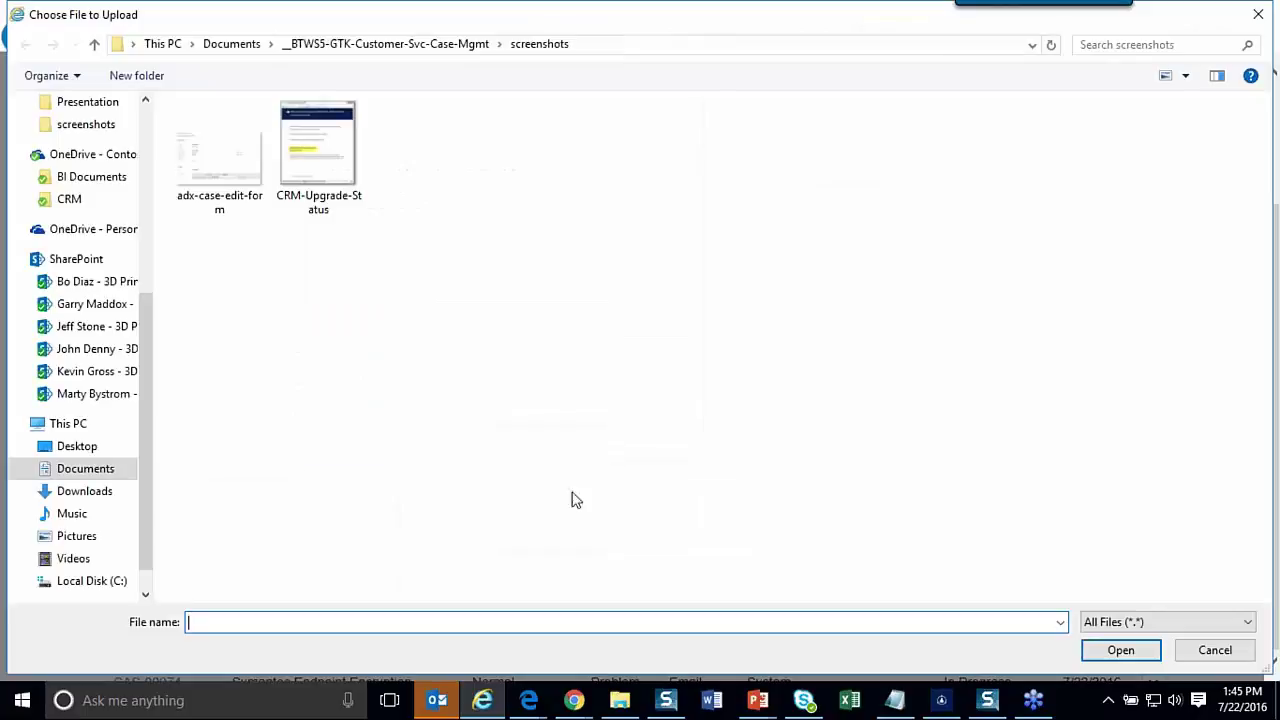
{"action": "left_click", "coordinate": [315, 168]}
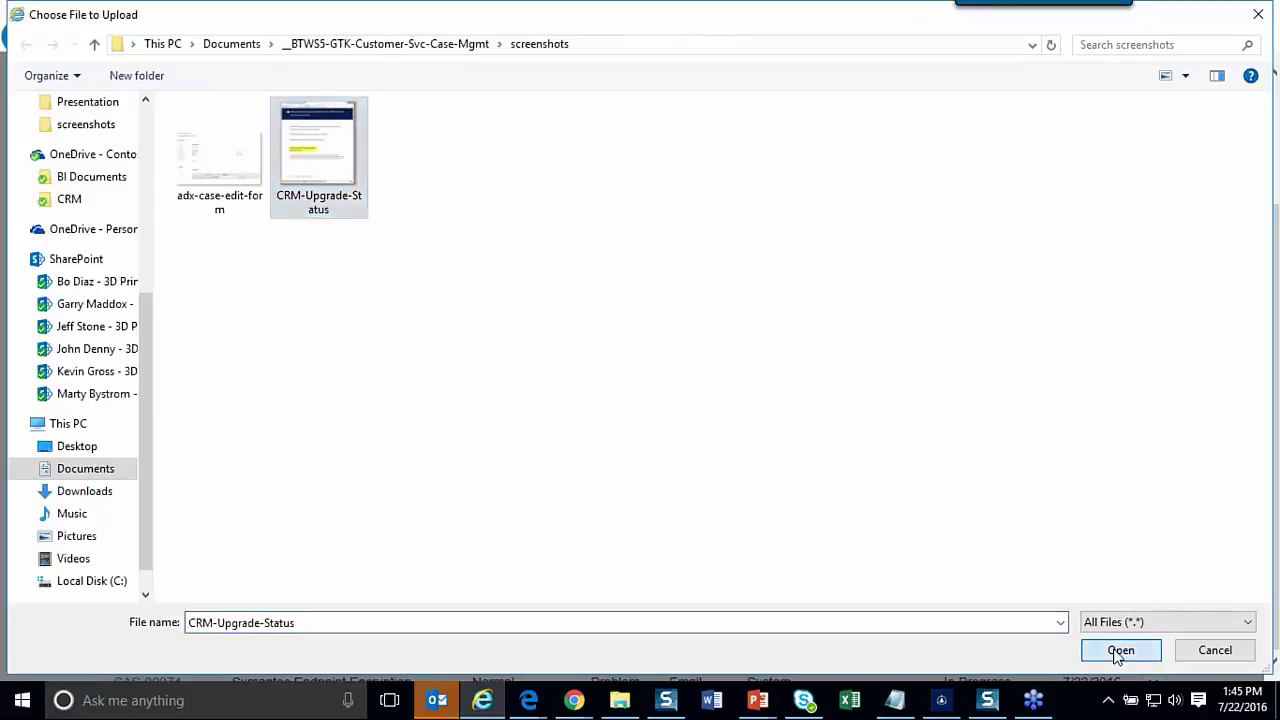
{"action": "left_click", "coordinate": [1117, 651]}
{"action": "left_click", "coordinate": [343, 594]}
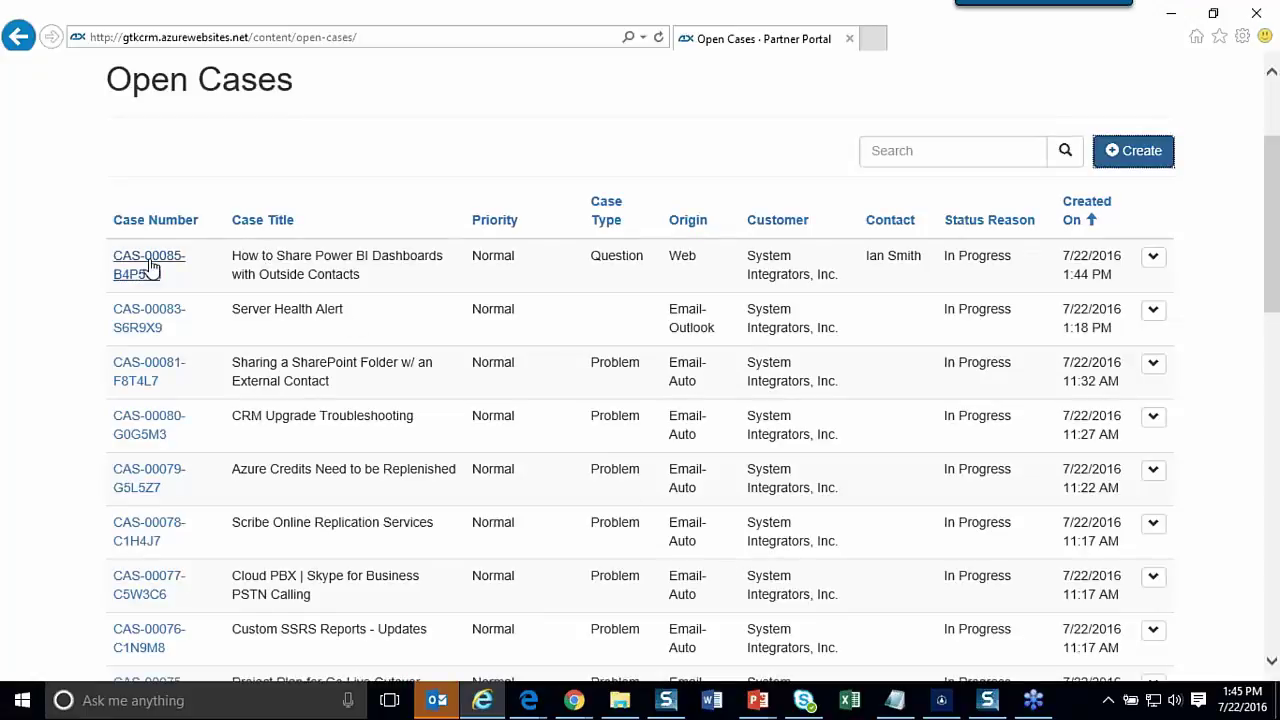
{"action": "mouse_move", "coordinate": [538, 705]}
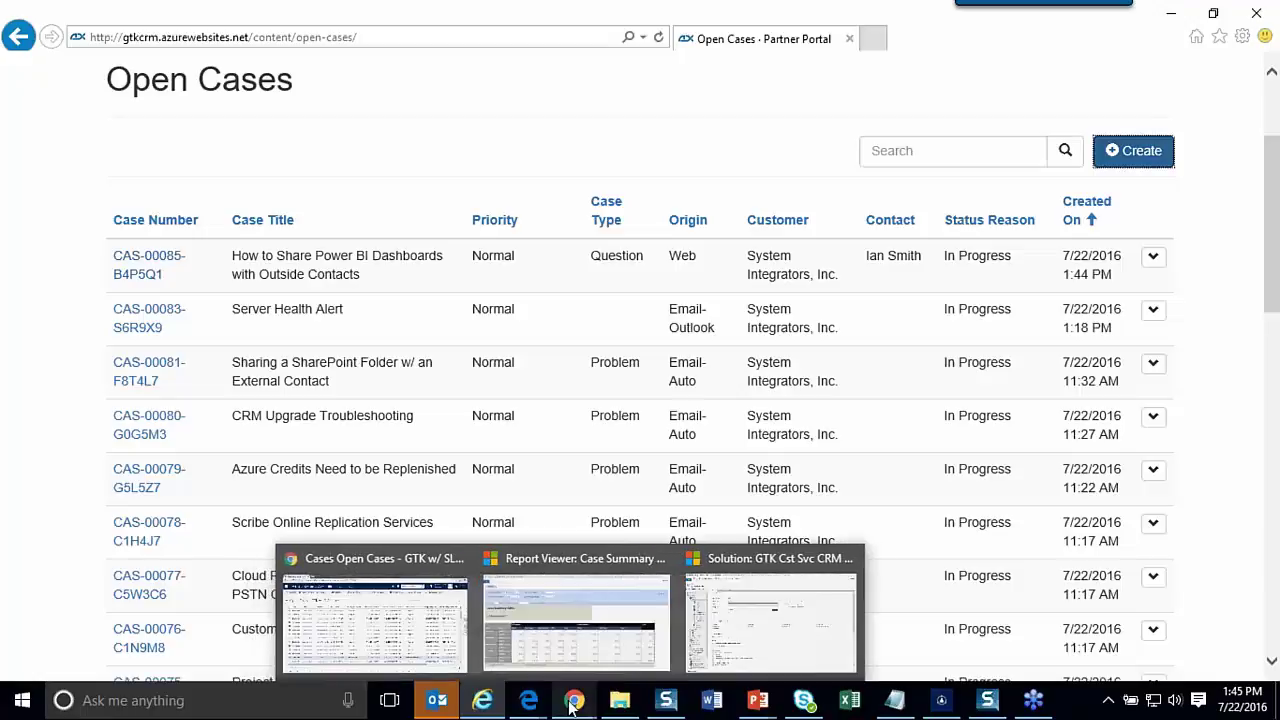
{"action": "left_click", "coordinate": [415, 612]}
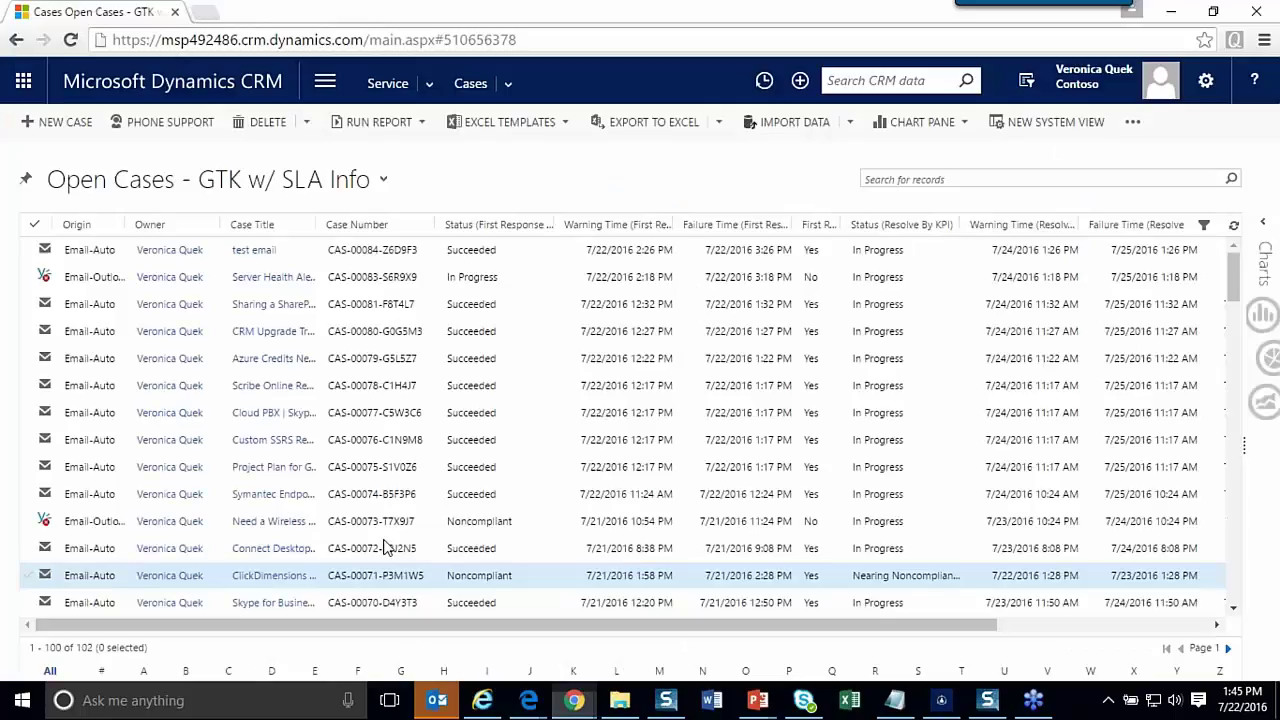
{"action": "left_click", "coordinate": [1233, 225]}
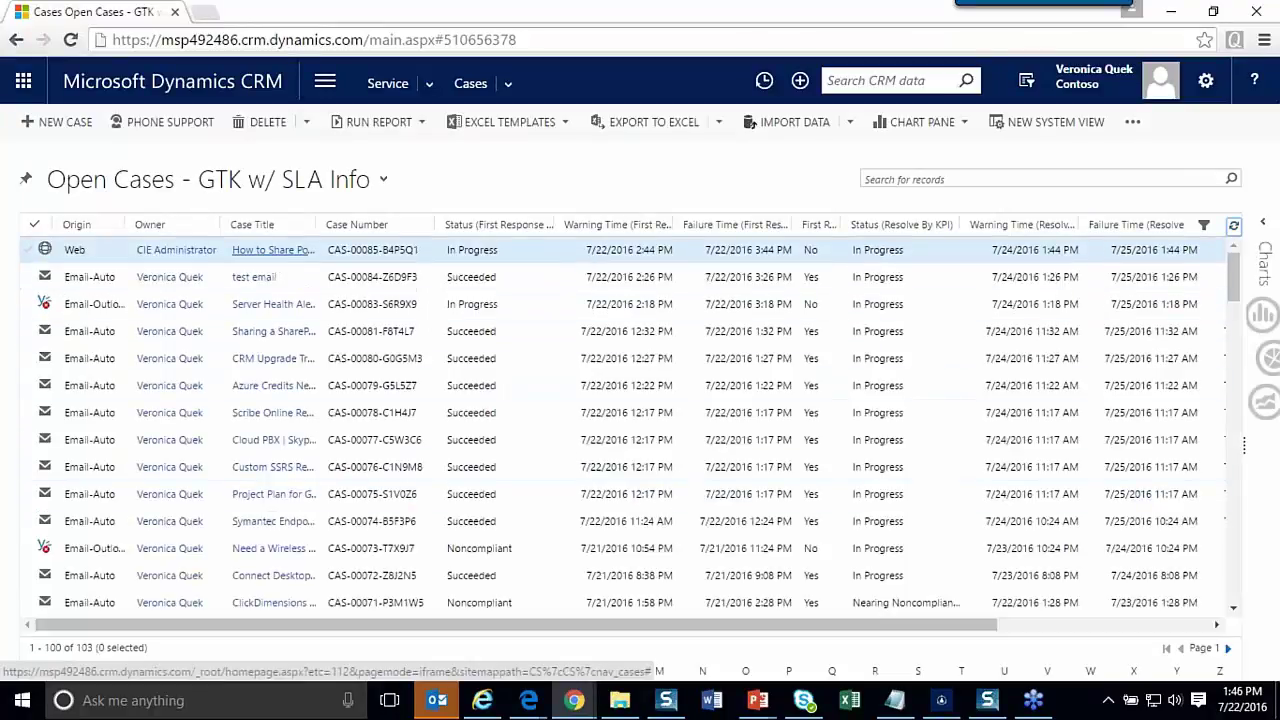
{"action": "left_click", "coordinate": [273, 250]}
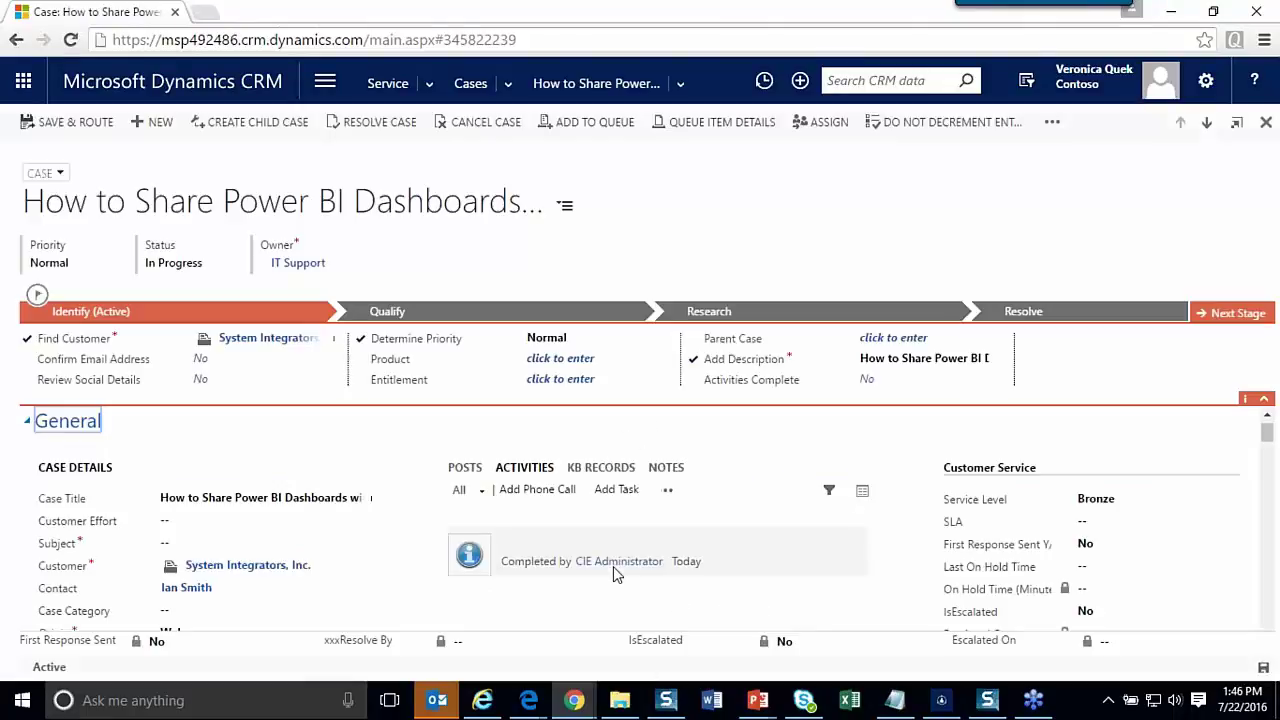
{"action": "scroll", "coordinate": [441, 449], "scroll_direction": "down", "scroll_amount": 1}
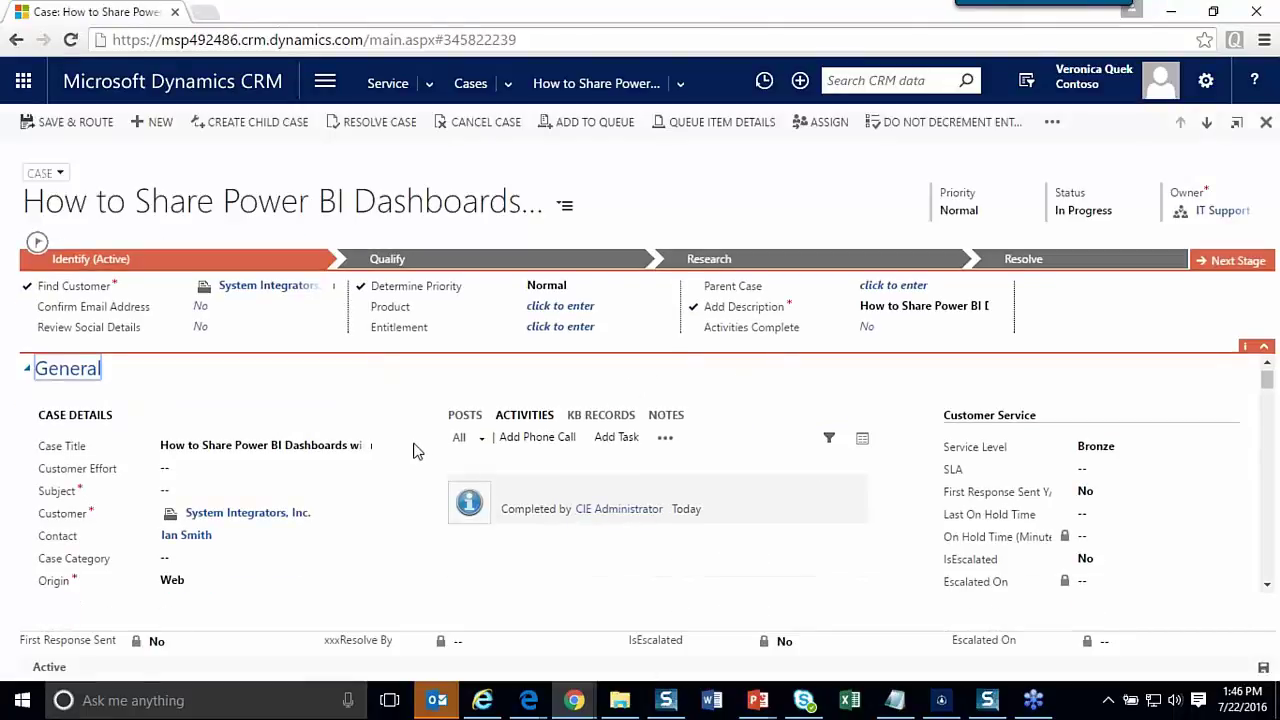
{"action": "scroll", "coordinate": [398, 447], "scroll_direction": "down", "scroll_amount": 2}
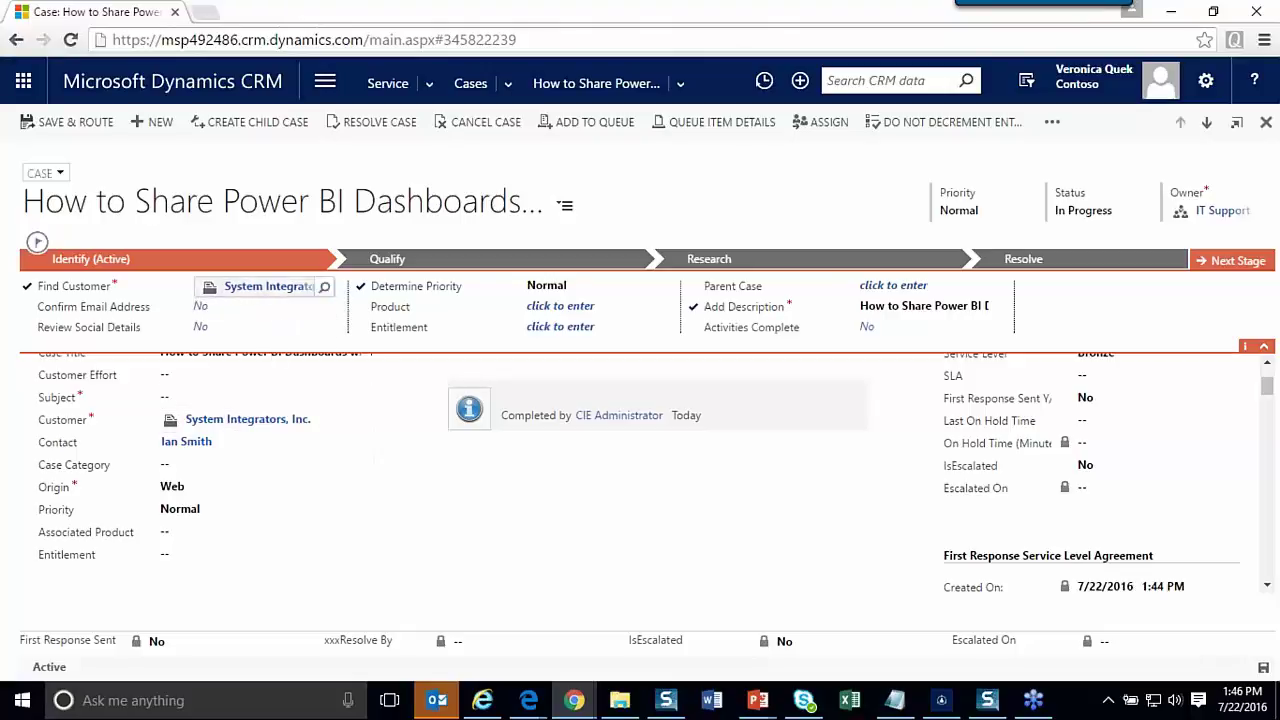
{"action": "scroll", "coordinate": [360, 506], "scroll_direction": "up", "scroll_amount": 2}
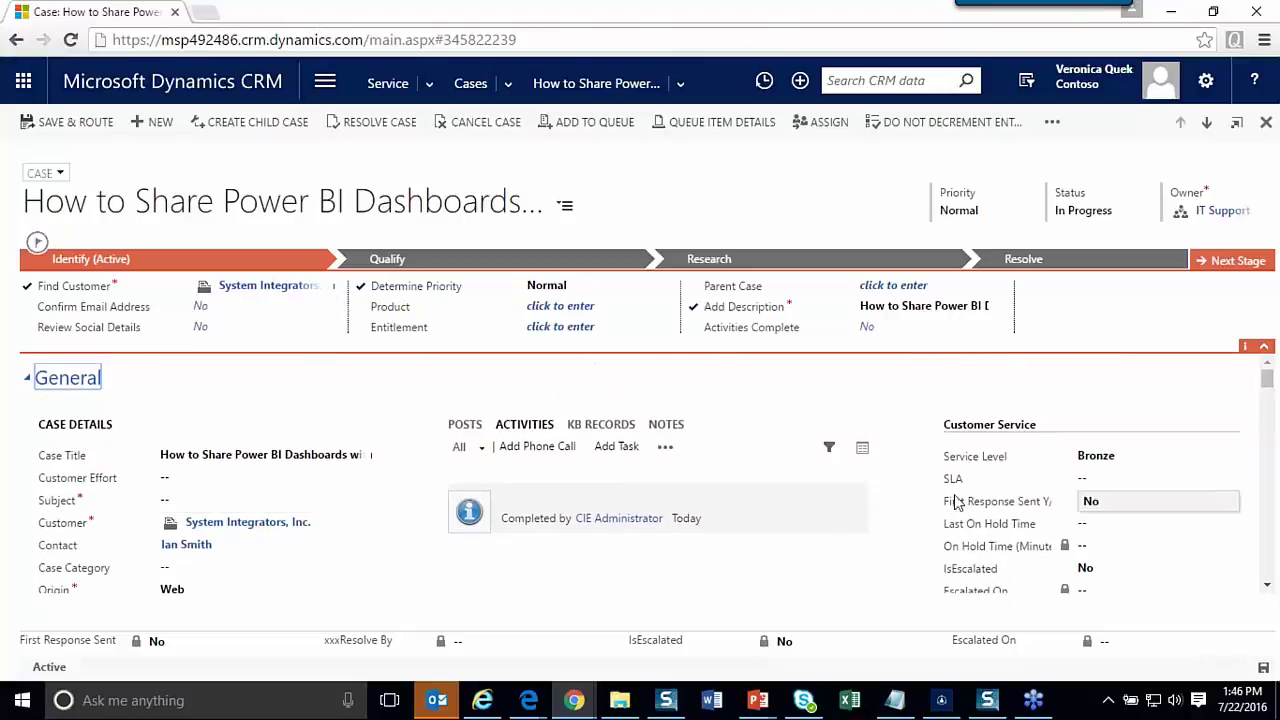
{"action": "scroll", "coordinate": [916, 529], "scroll_direction": "down", "scroll_amount": 3}
{"action": "scroll", "coordinate": [914, 529], "scroll_direction": "down", "scroll_amount": 2}
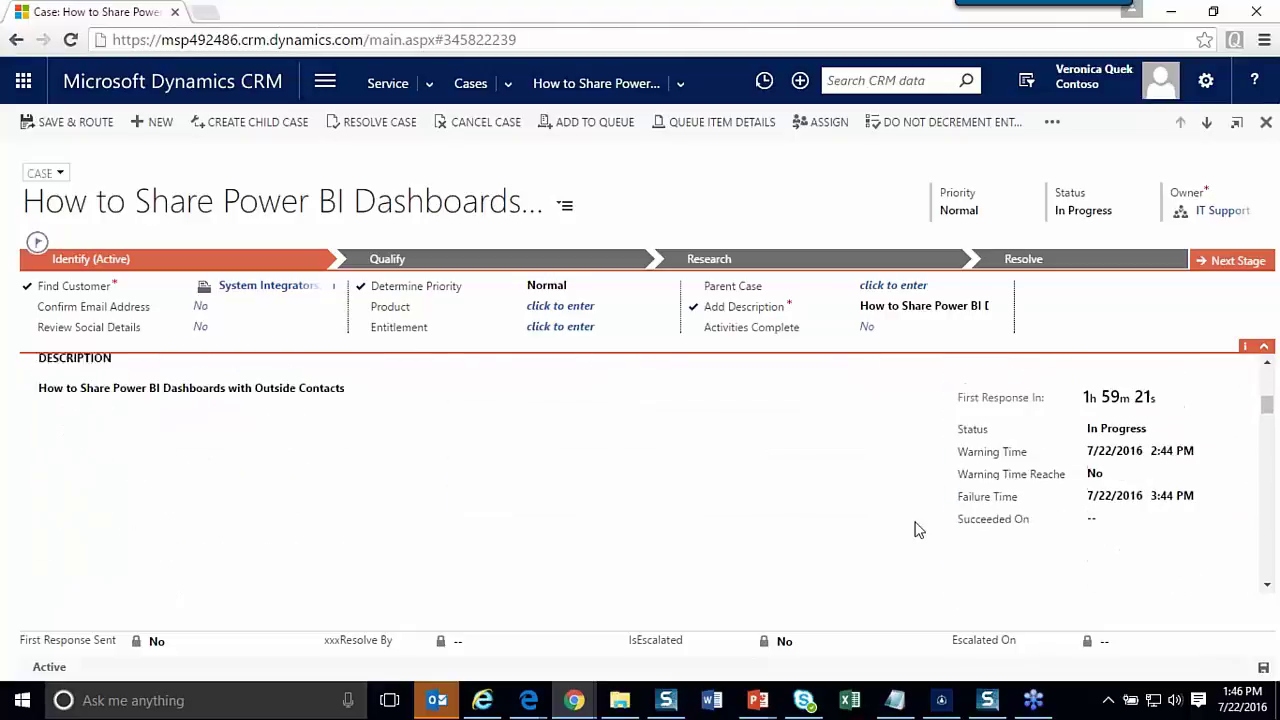
{"action": "scroll", "coordinate": [914, 529], "scroll_direction": "up", "scroll_amount": 5}
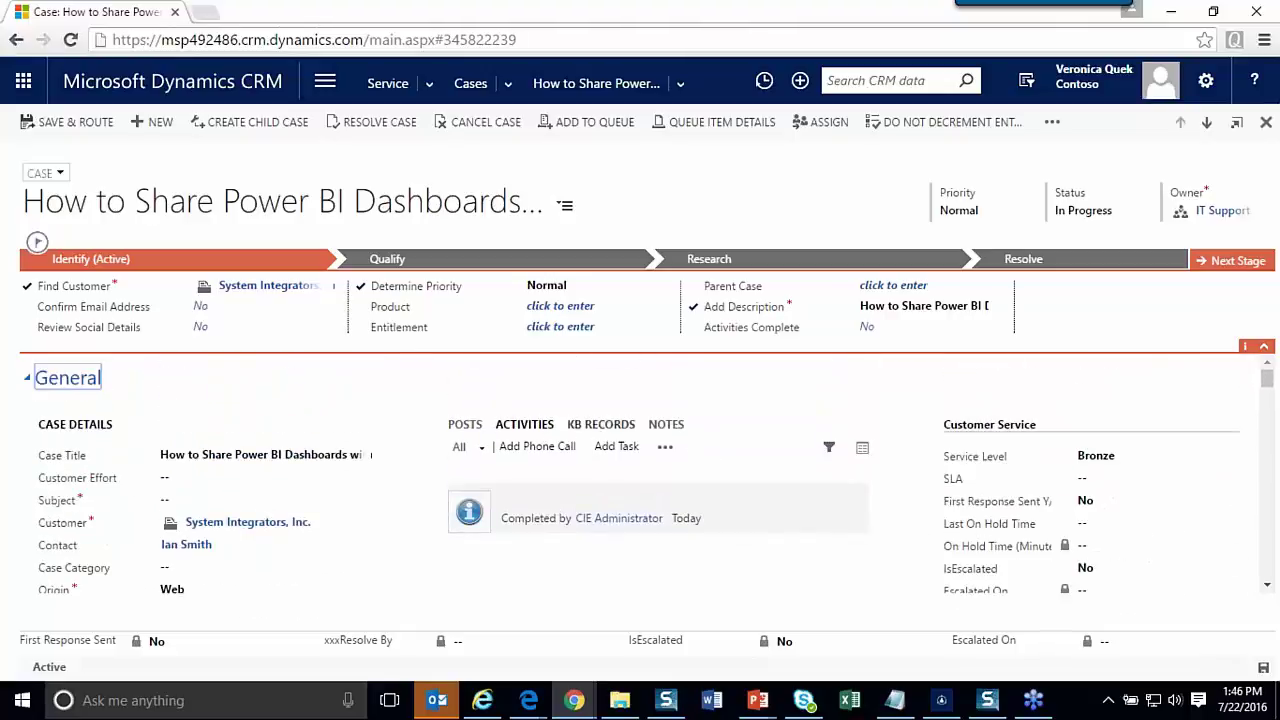
Open the case's Notes tab to see the portal contact's web note with CRM-Upgrade-Status.jpg attached.
{"action": "left_click", "coordinate": [666, 424]}
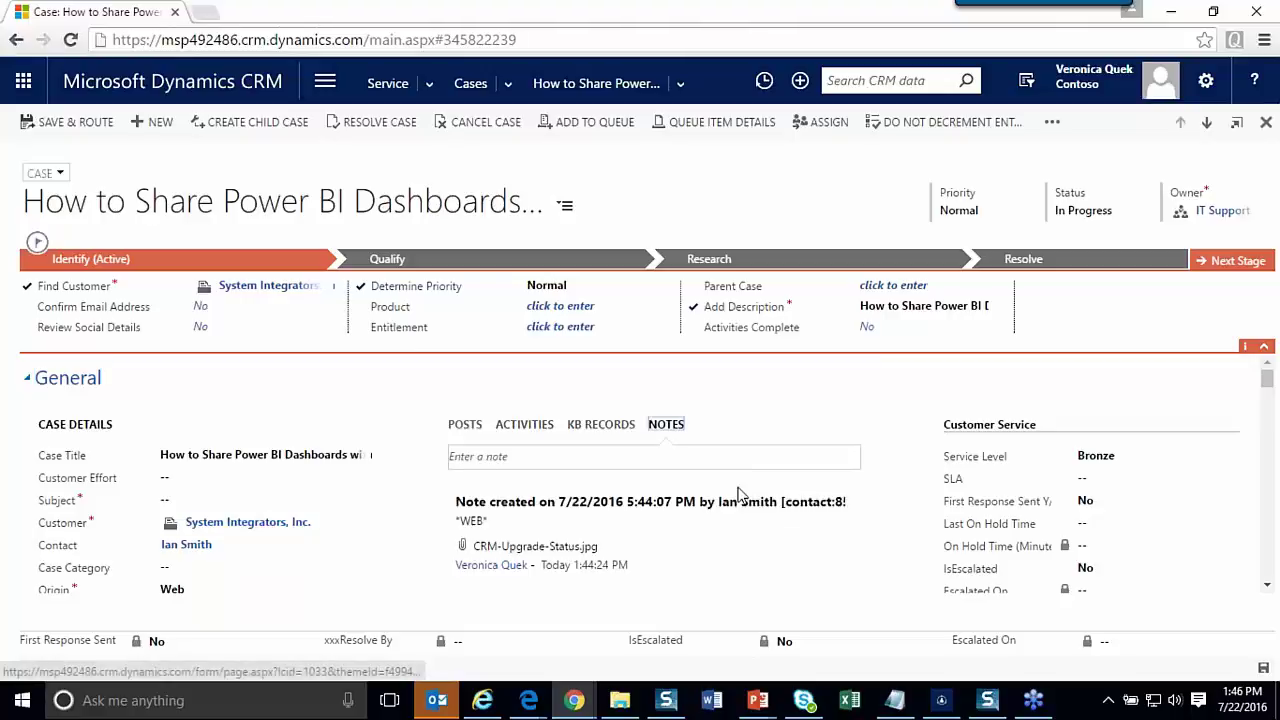
{"action": "scroll", "coordinate": [750, 517], "scroll_direction": "down", "scroll_amount": 2}
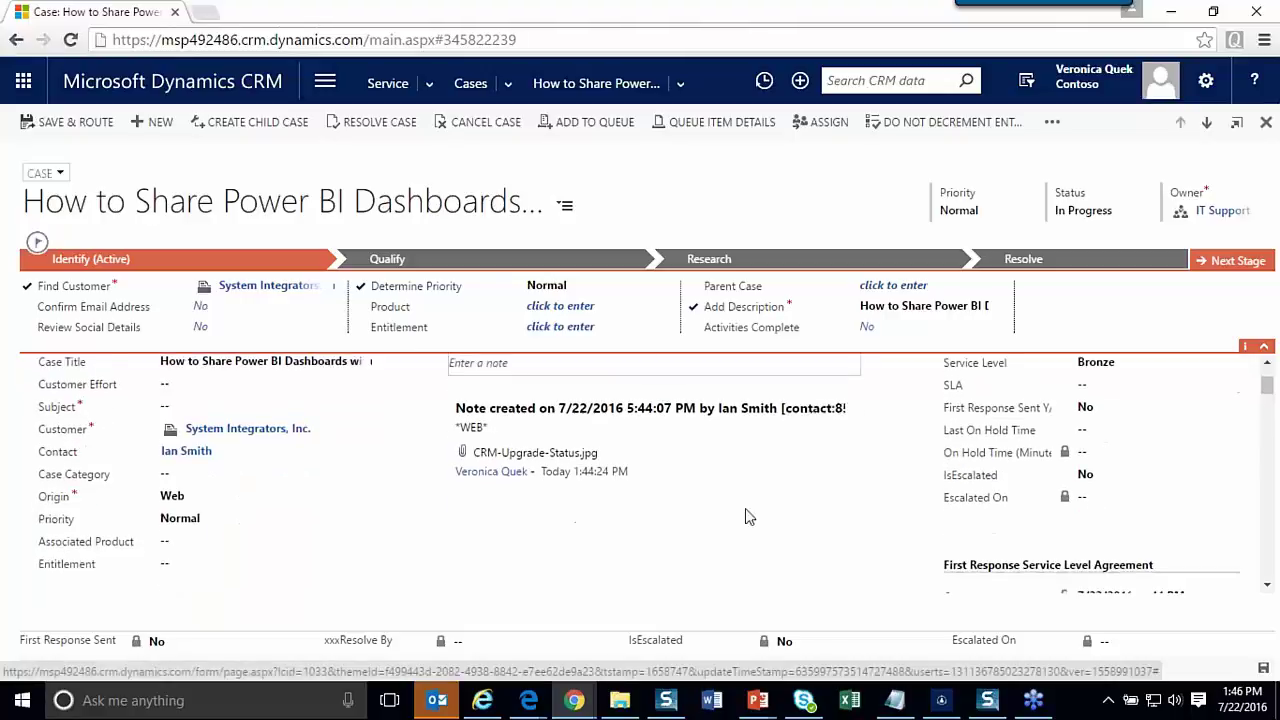
{"action": "left_click", "coordinate": [508, 476]}
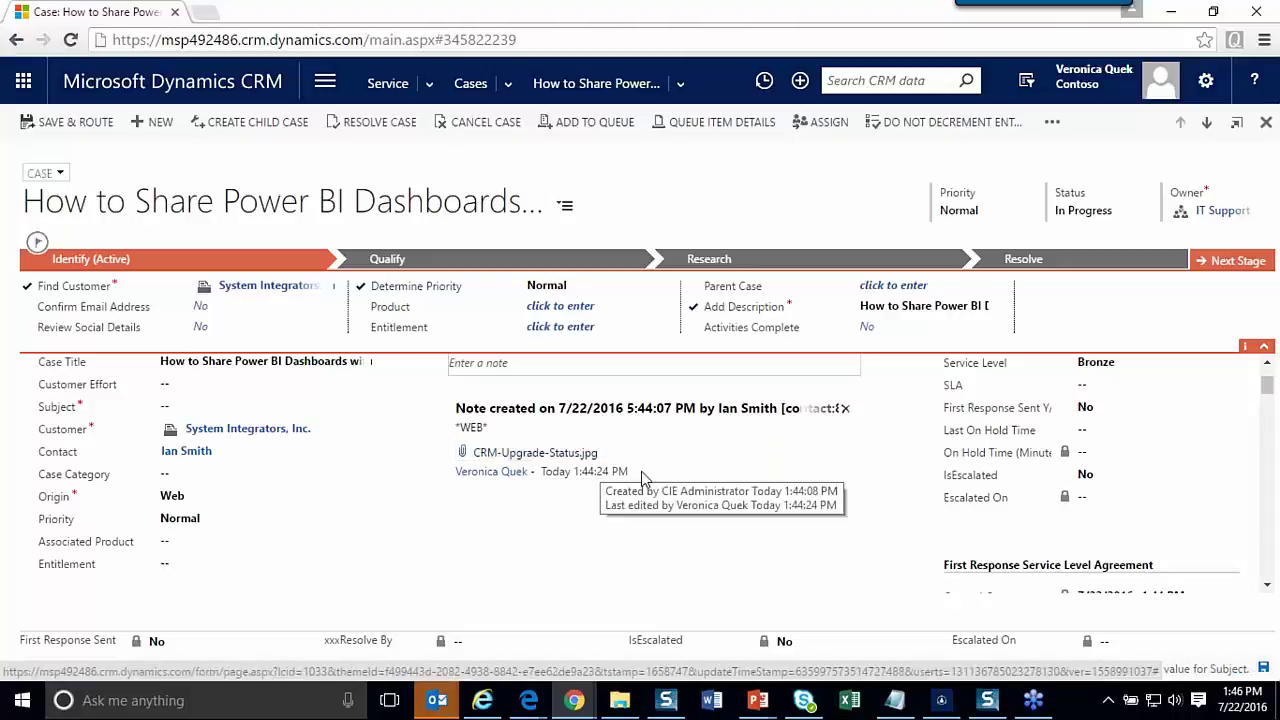
{"action": "scroll", "coordinate": [656, 482], "scroll_direction": "up", "scroll_amount": 1}
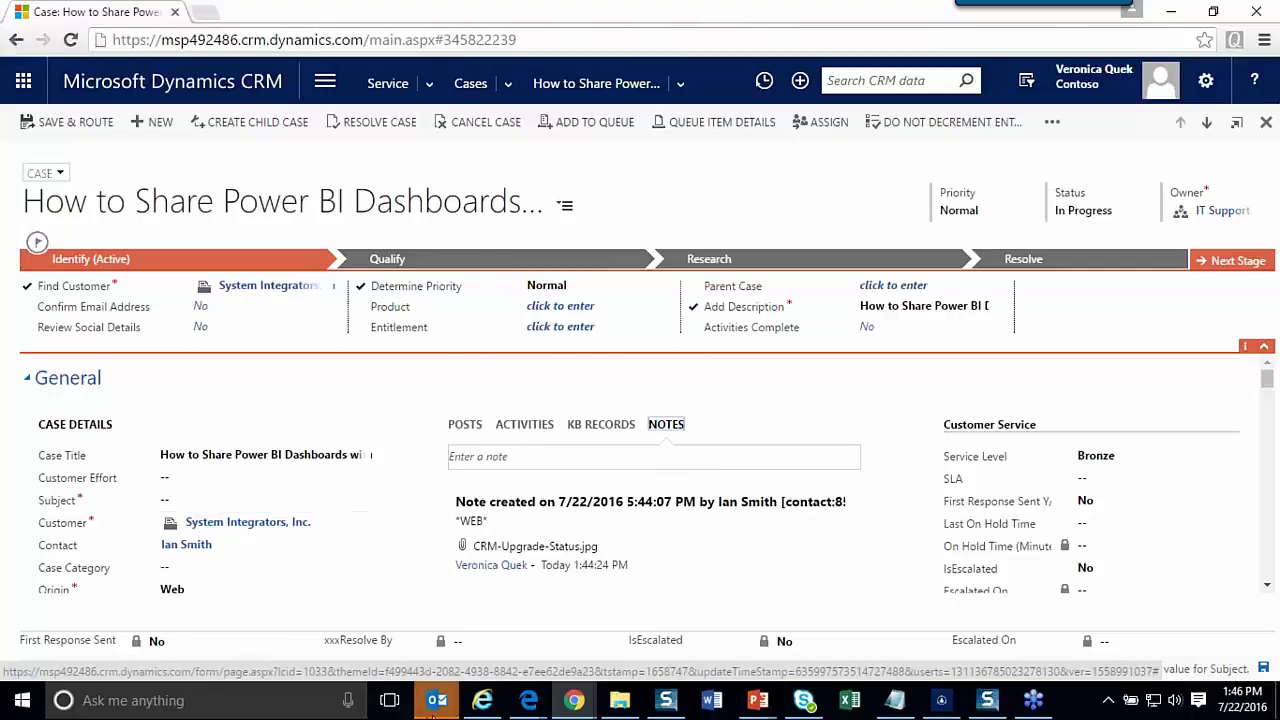
In the portal, retitle the newest case 'How to Share DOcuments from SharePoint with Outside Contacts' and submit.
{"action": "mouse_move", "coordinate": [482, 704]}
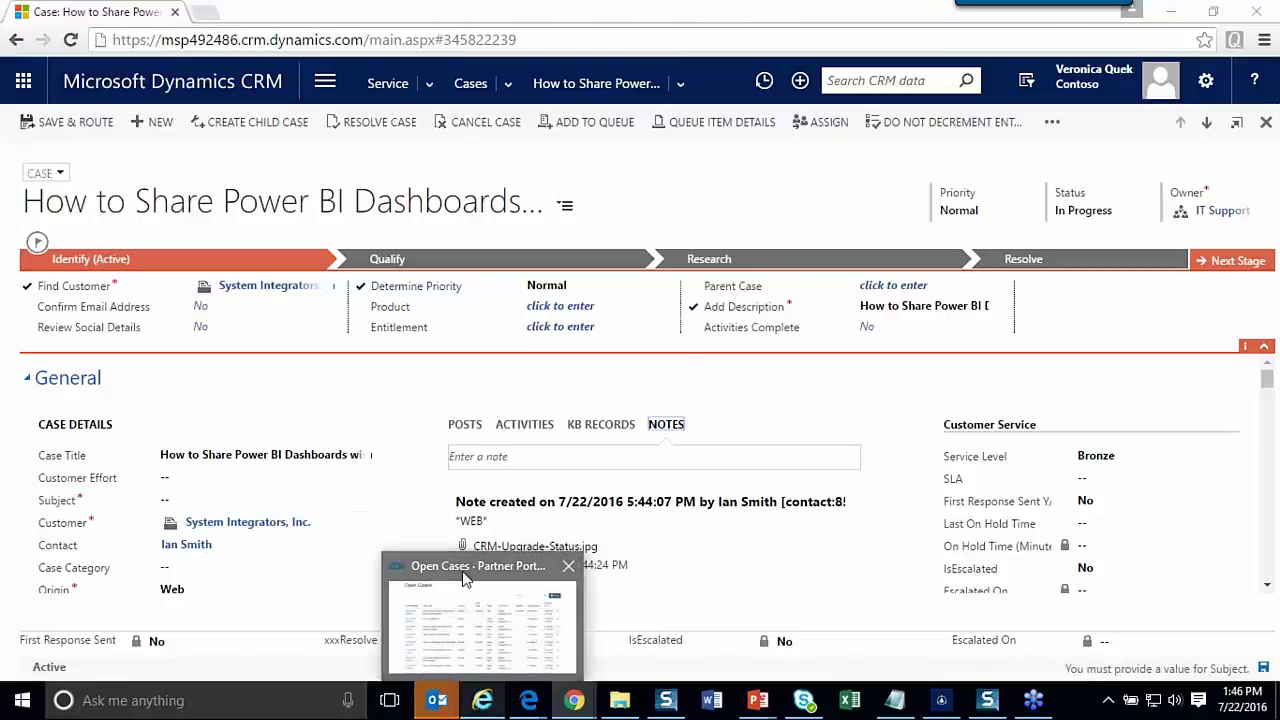
{"action": "left_click", "coordinate": [470, 565]}
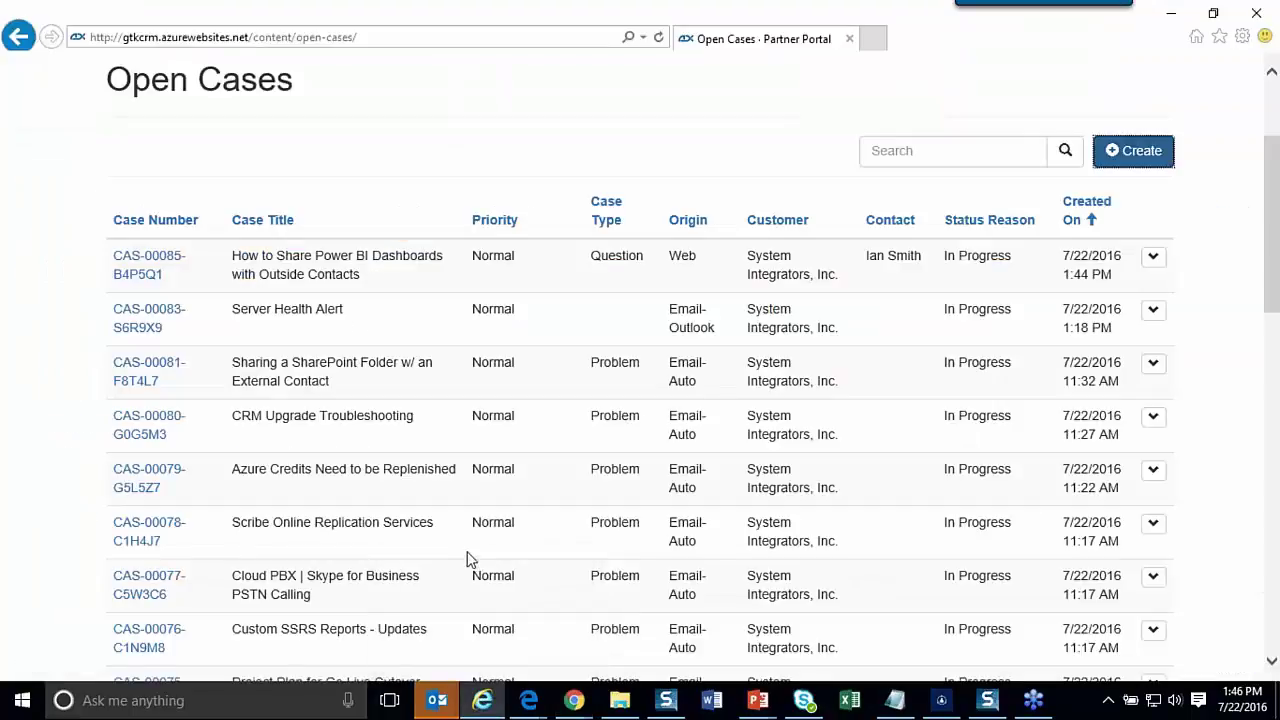
{"action": "left_click", "coordinate": [1151, 262]}
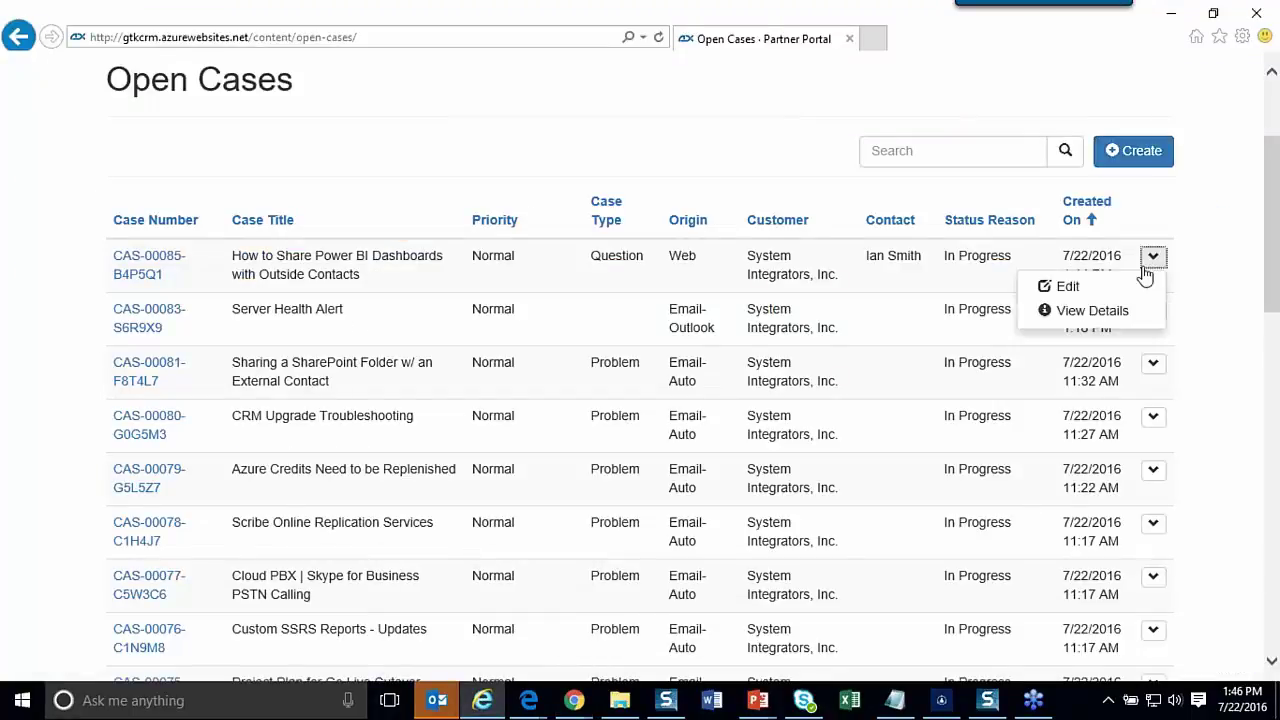
{"action": "left_click", "coordinate": [1066, 286]}
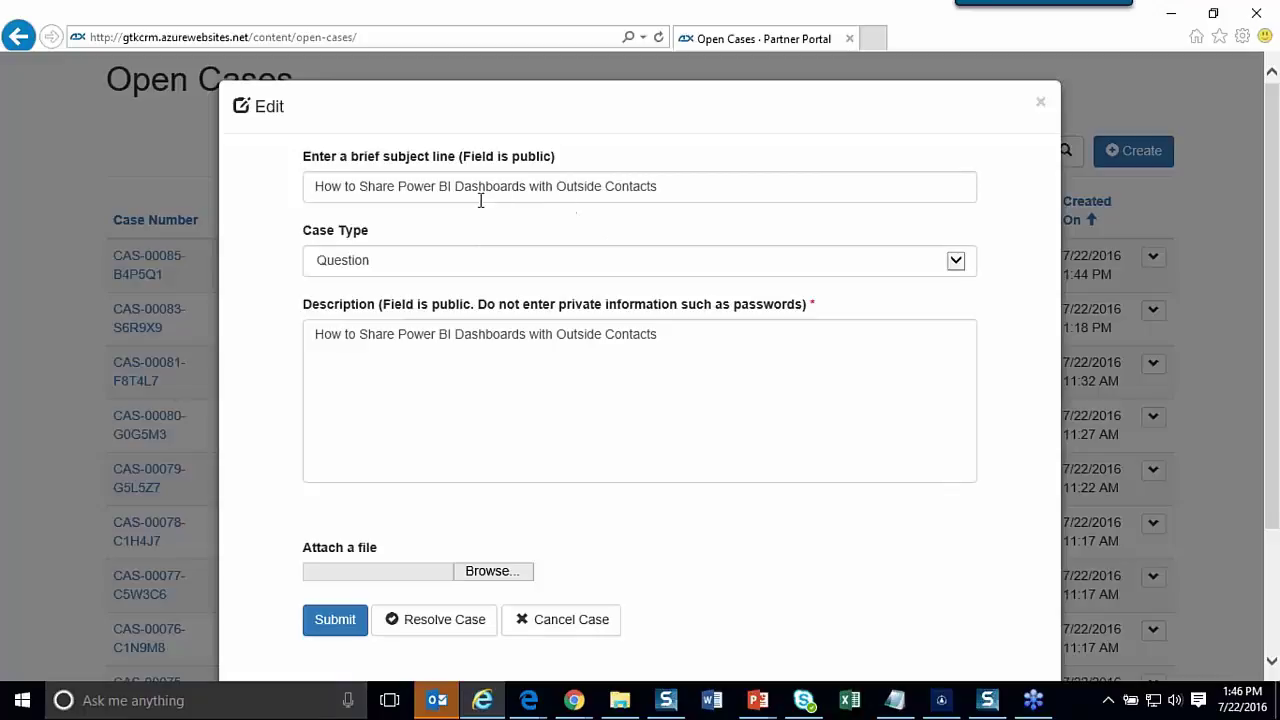
{"action": "left_click", "coordinate": [399, 188]}
{"action": "key", "text": "shift+Right"}
{"action": "key", "text": "shift+Right"}
{"action": "key", "text": "shift+Right"}
{"action": "key", "text": "shift+Right"}
{"action": "key", "text": "shift+Right"}
{"action": "key", "text": "shift+Right"}
{"action": "key", "text": "shift+Right"}
{"action": "key", "text": "shift+Right"}
{"action": "key", "text": "shift+Right"}
{"action": "key", "text": "shift+Right"}
{"action": "key", "text": "shift+Right"}
{"action": "key", "text": "shift+Right"}
{"action": "key", "text": "shift+Right"}
{"action": "key", "text": "shift+Right"}
{"action": "key", "text": "shift+Right"}
{"action": "key", "text": "shift+Right"}
{"action": "key", "text": "shift+Right"}
{"action": "key", "text": "shift+Right"}
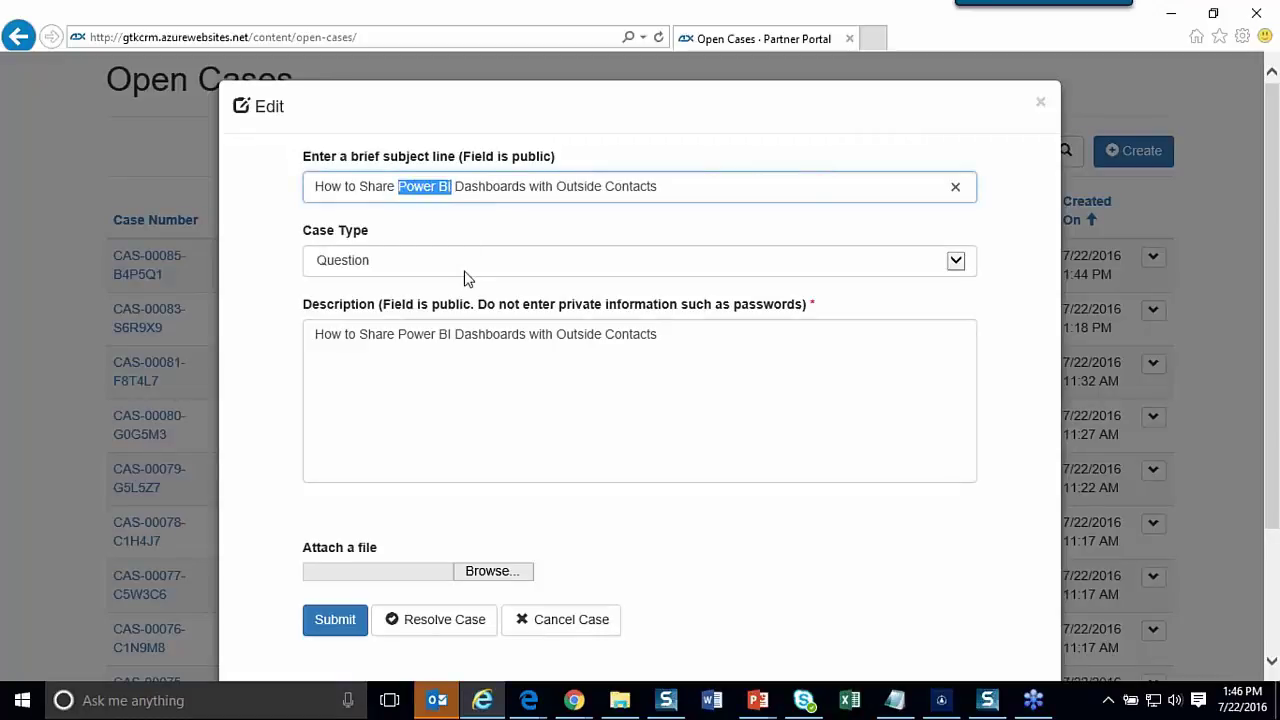
{"action": "type", "text": "DOcu"}
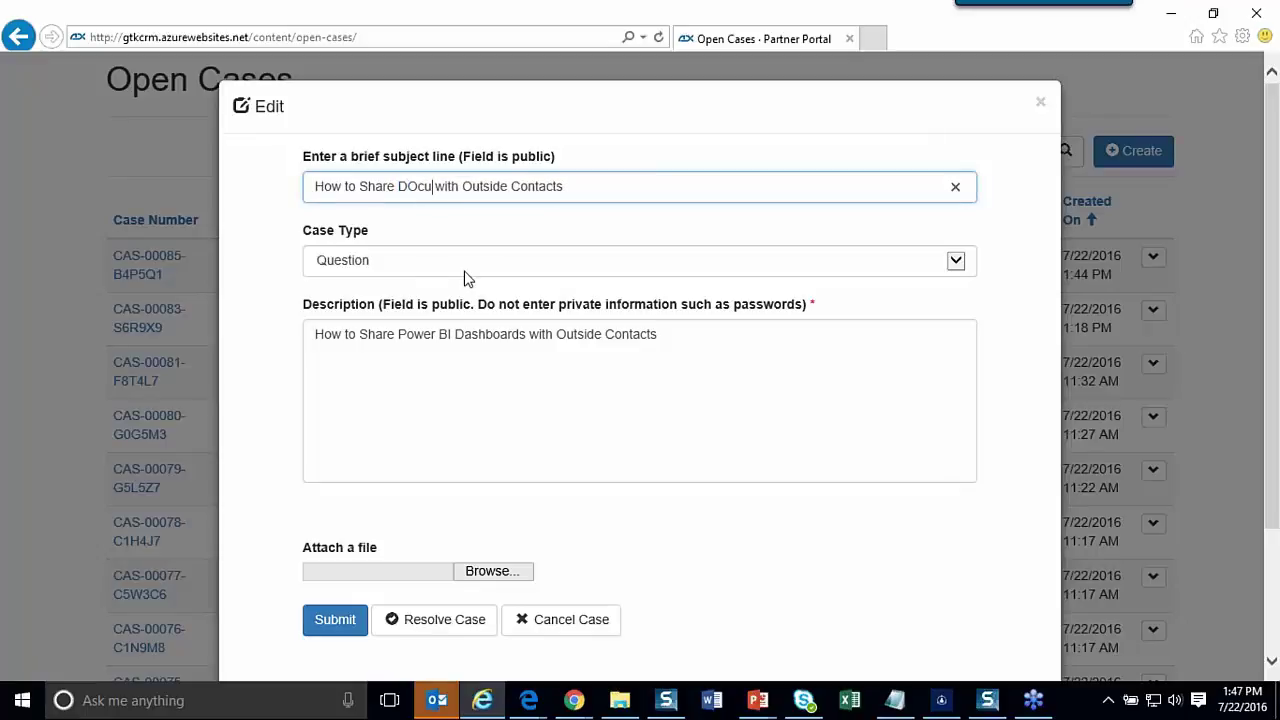
{"action": "type", "text": "ments from "}
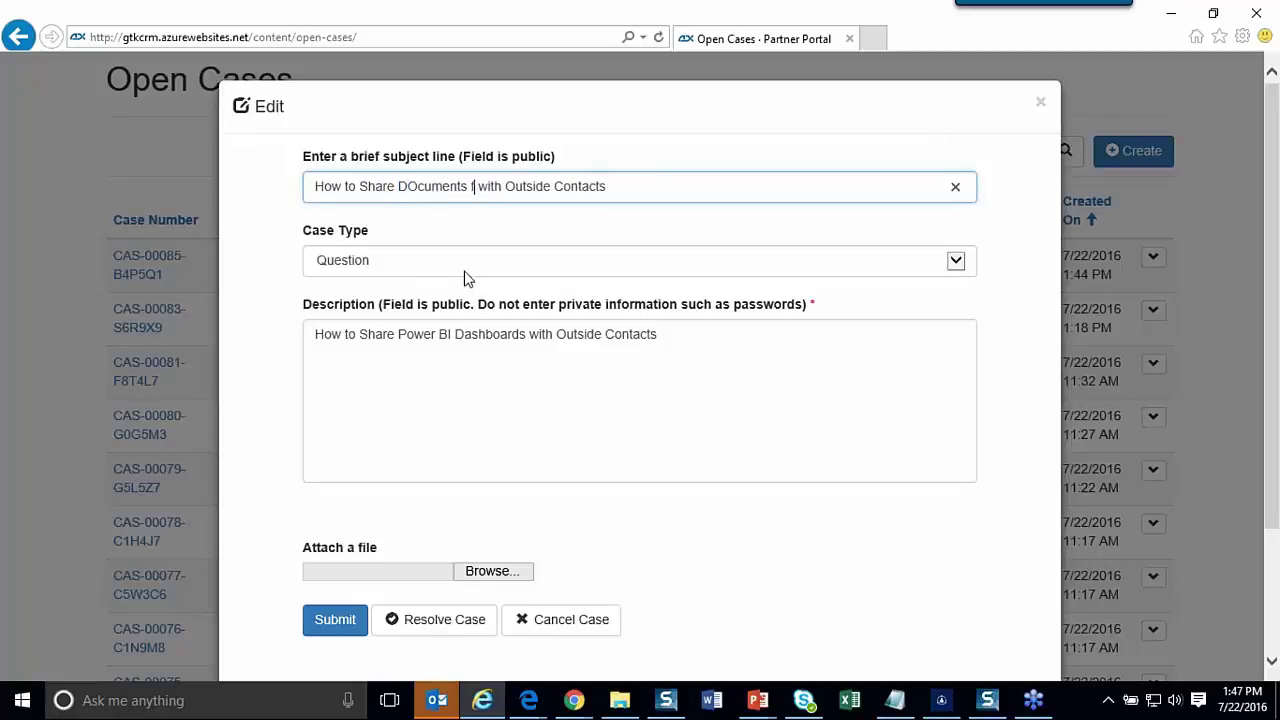
{"action": "type", "text": "SharePoint"}
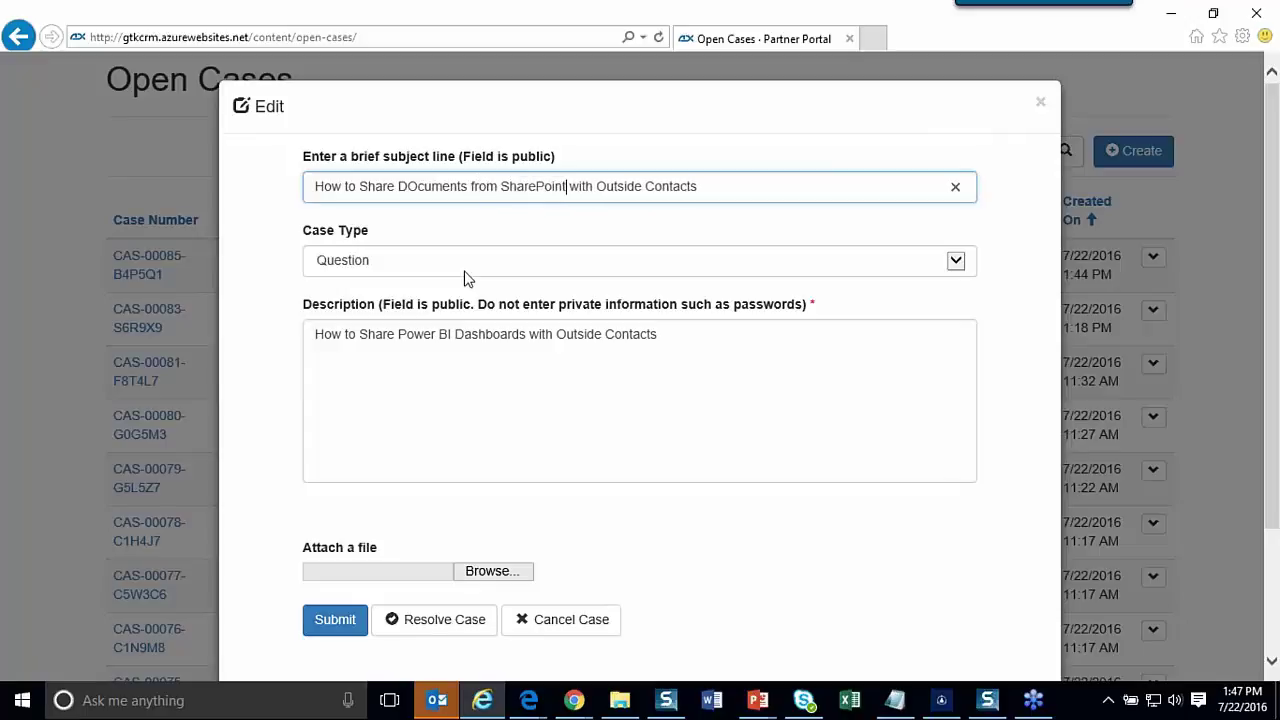
{"action": "left_click", "coordinate": [337, 620]}
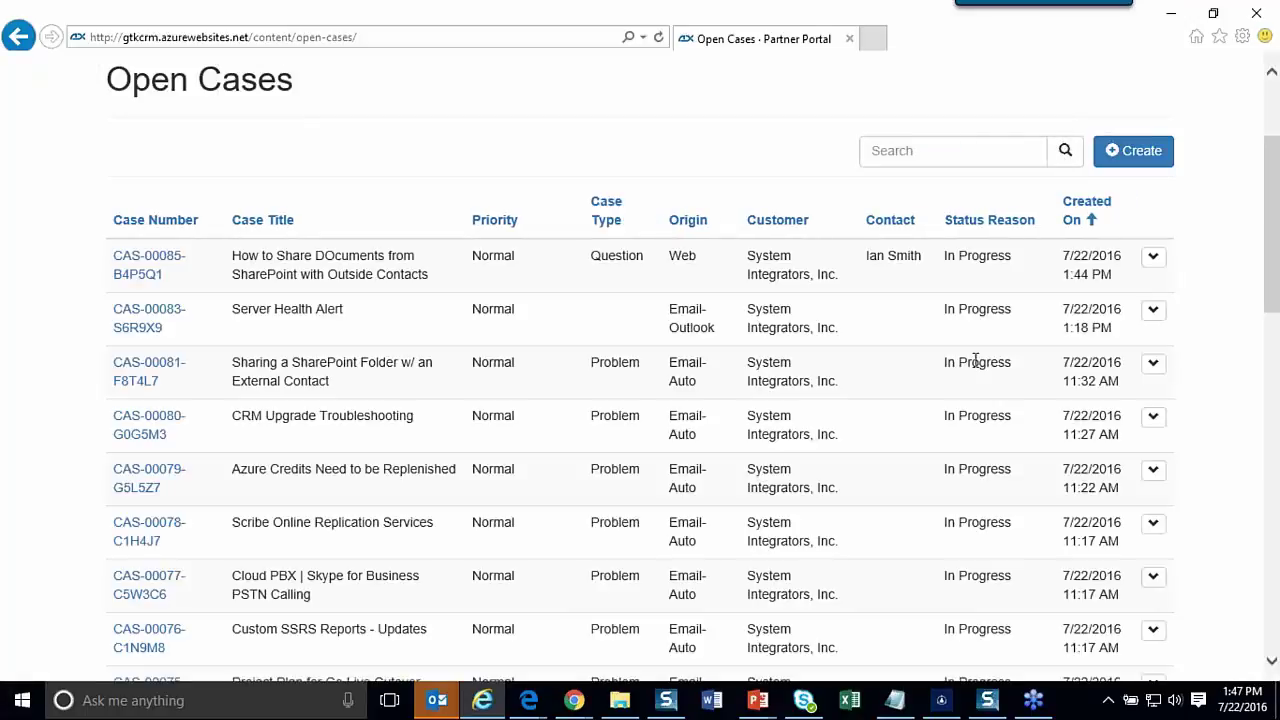
Reopen the edited case to verify the new subject, then close the form unchanged.
{"action": "left_click", "coordinate": [1153, 256]}
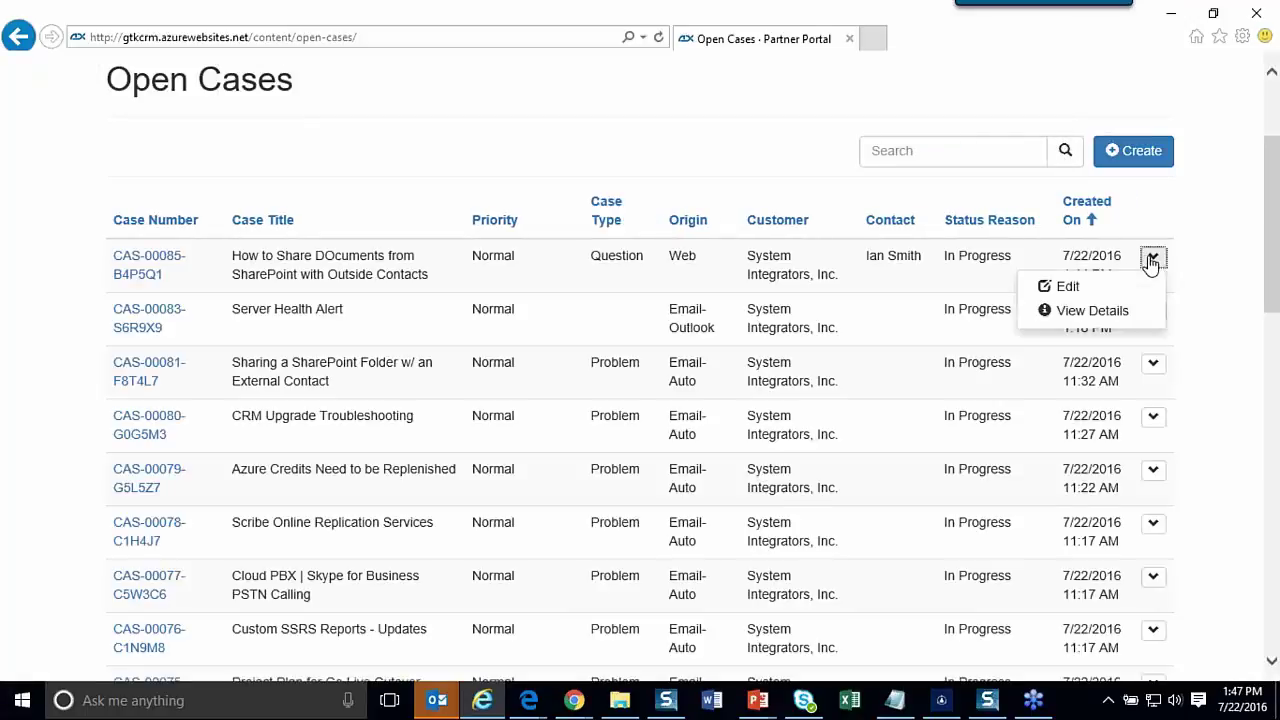
{"action": "left_click", "coordinate": [1066, 287]}
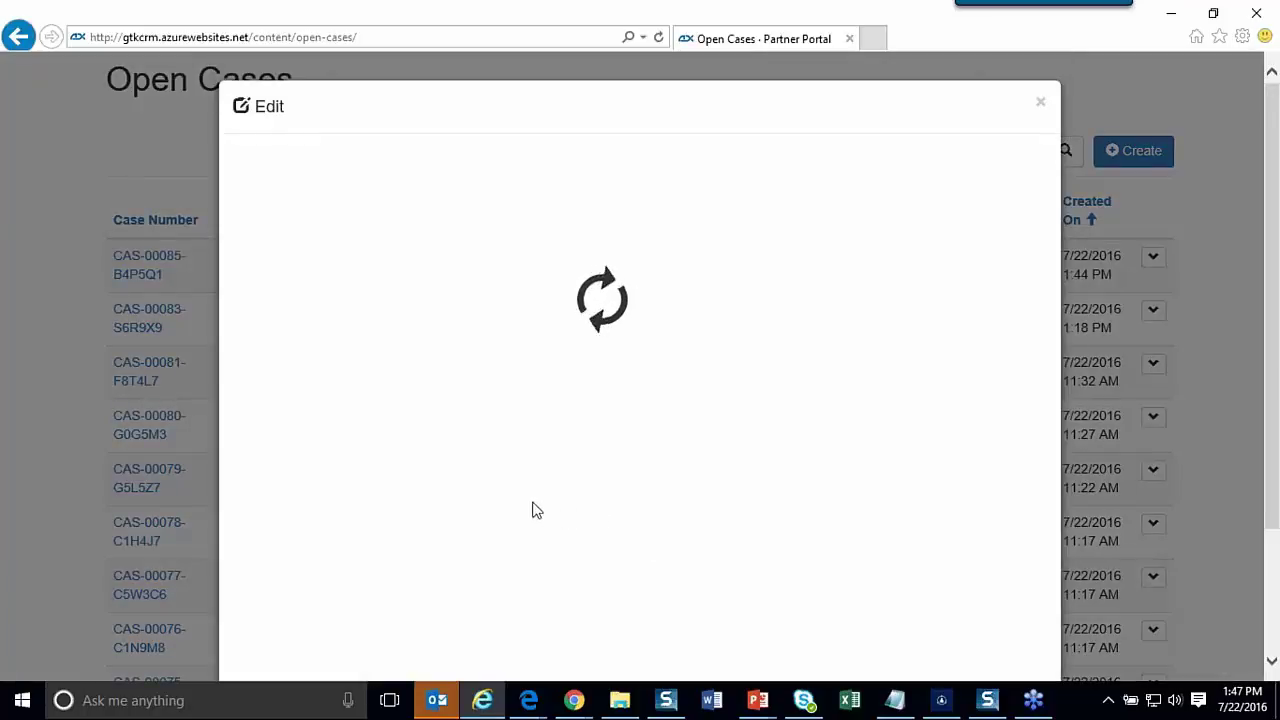
{"action": "scroll", "coordinate": [522, 500], "scroll_direction": "down", "scroll_amount": 3}
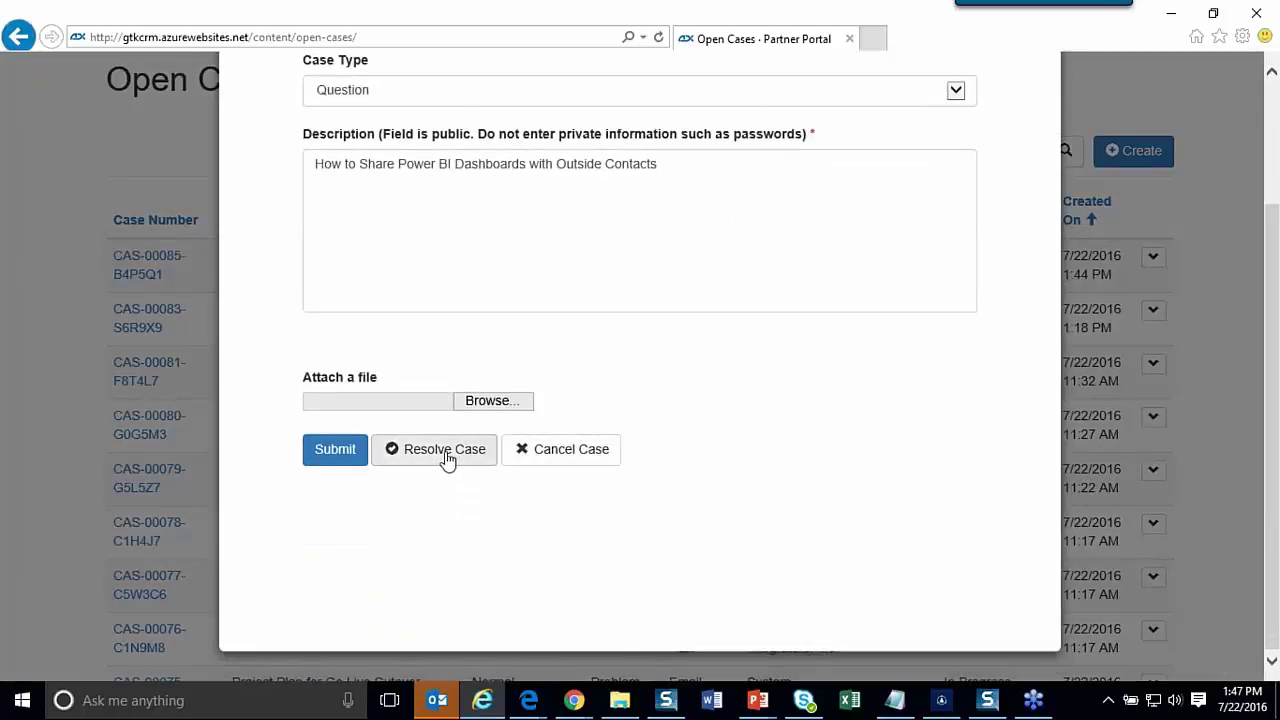
{"action": "scroll", "coordinate": [805, 388], "scroll_direction": "up", "scroll_amount": 3}
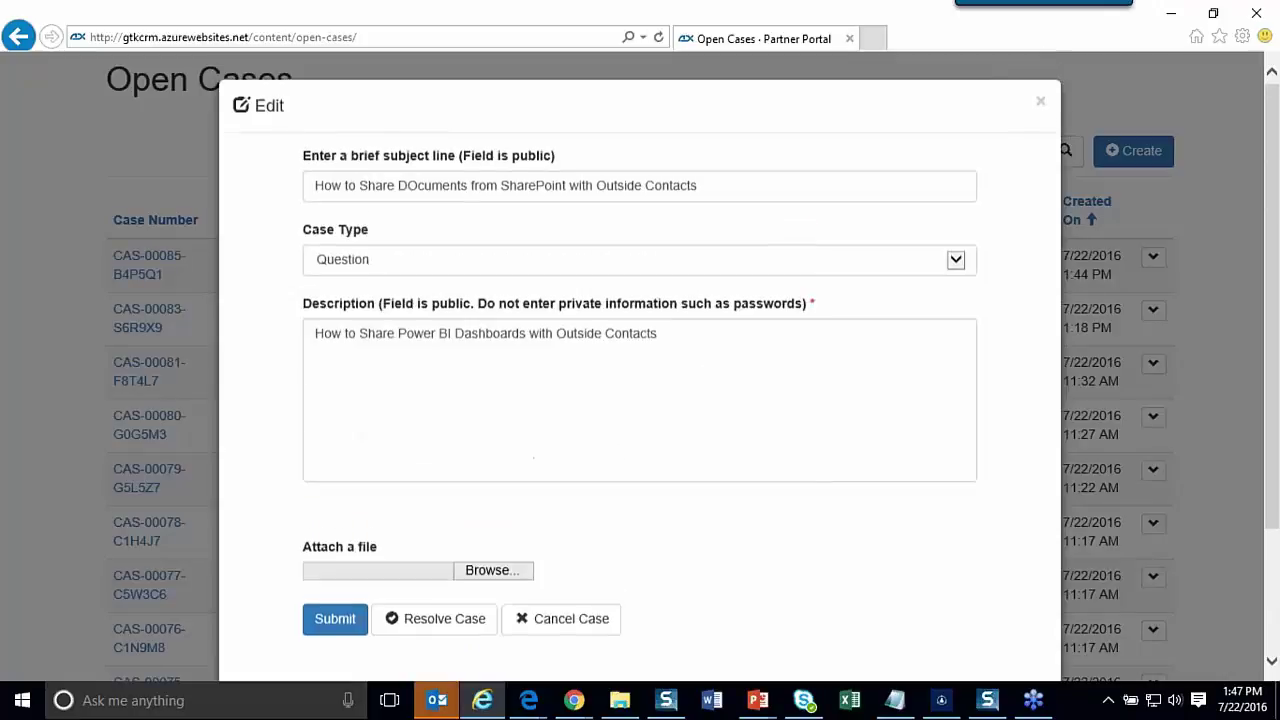
{"action": "left_click", "coordinate": [1040, 106]}
Refresh the CRM open cases list and widen the Case Title column to show the edited title.
{"action": "mouse_move", "coordinate": [570, 702]}
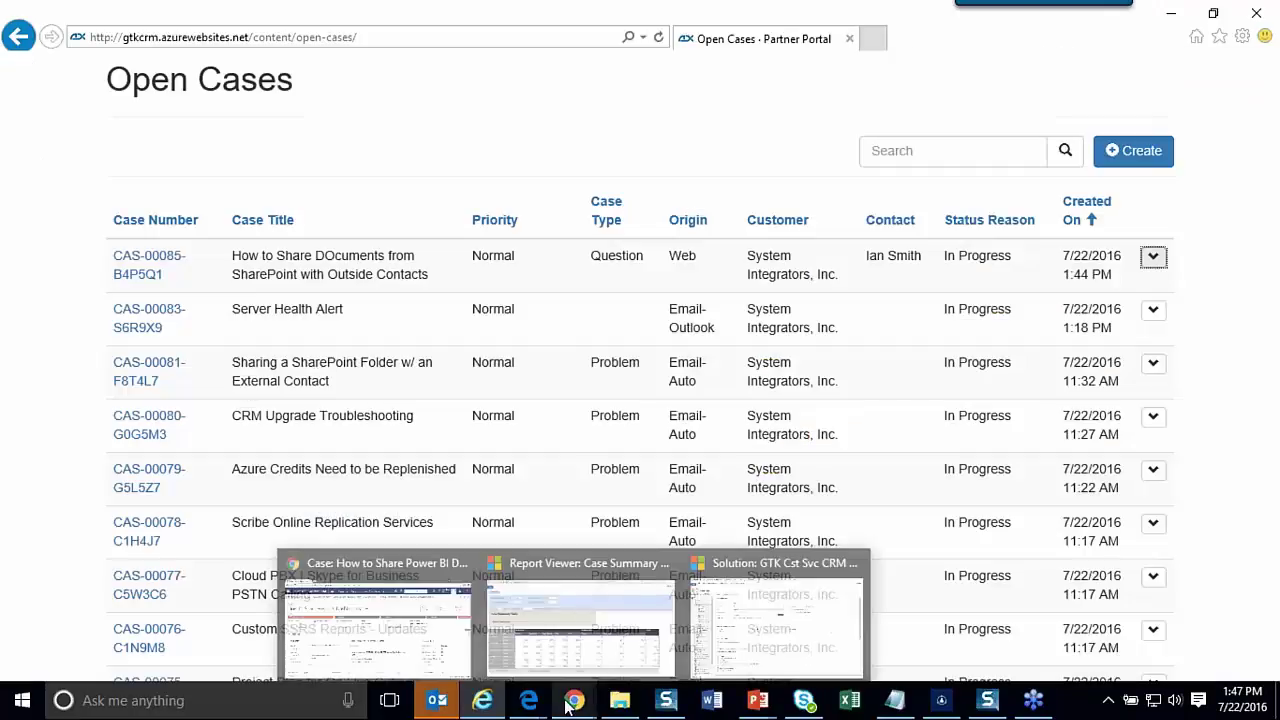
{"action": "left_click", "coordinate": [380, 615]}
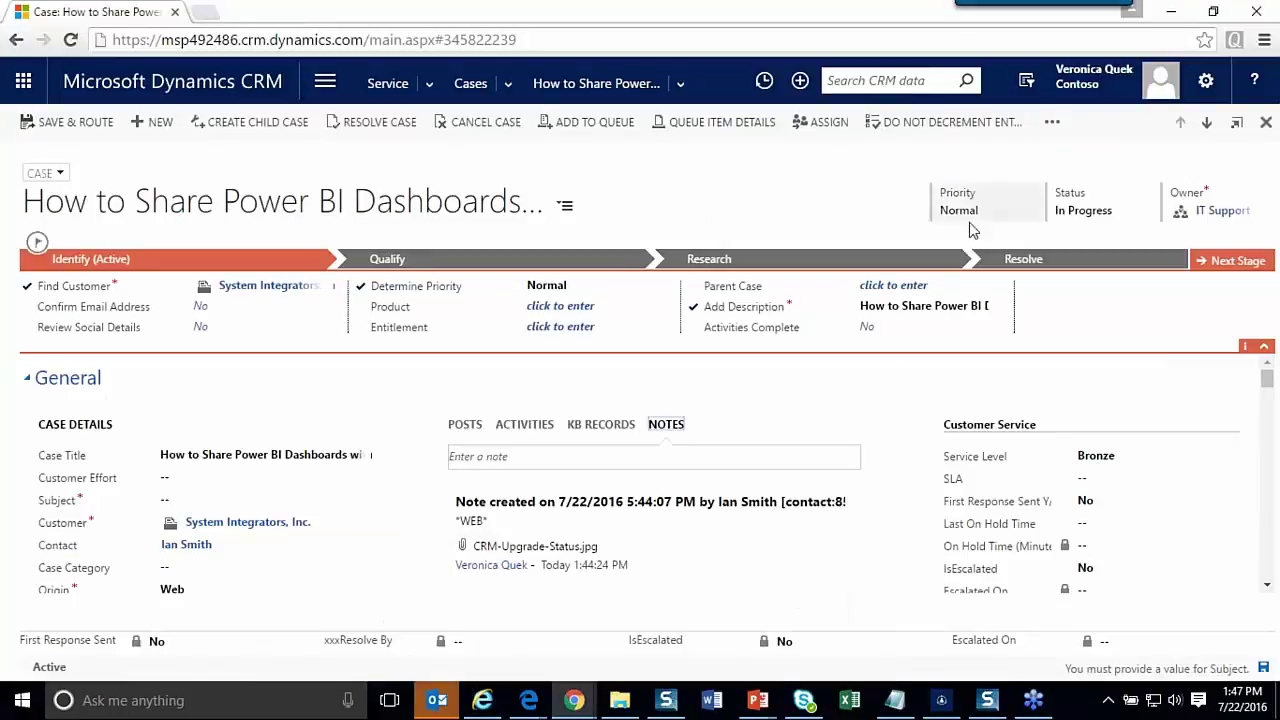
{"action": "left_click", "coordinate": [470, 83]}
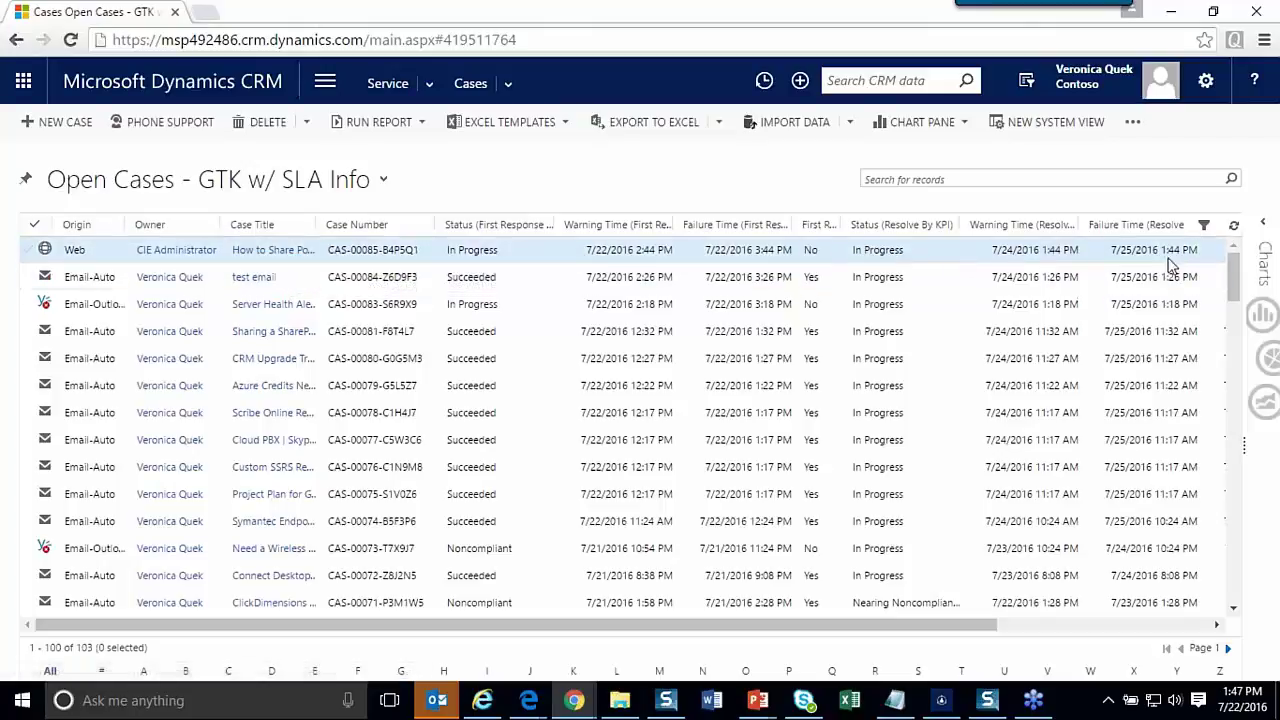
{"action": "left_click", "coordinate": [1233, 225]}
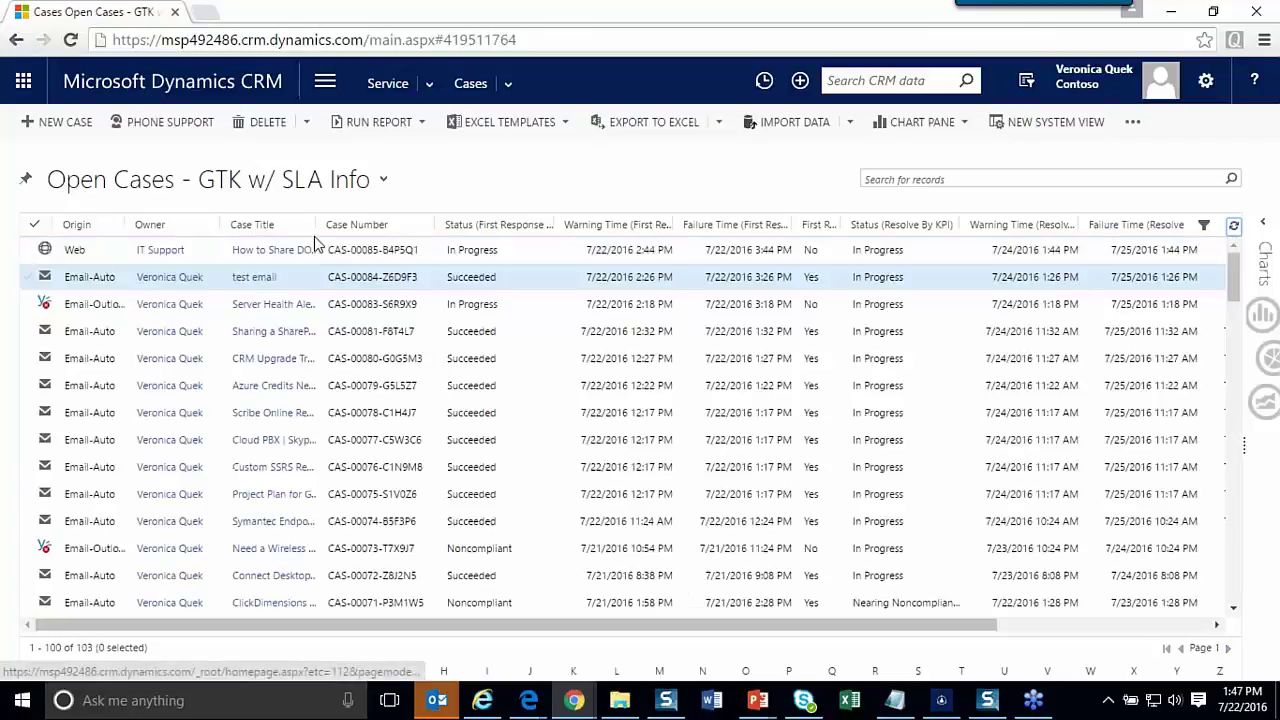
{"action": "left_click_drag", "start_coordinate": [330, 230], "coordinate": [492, 232]}
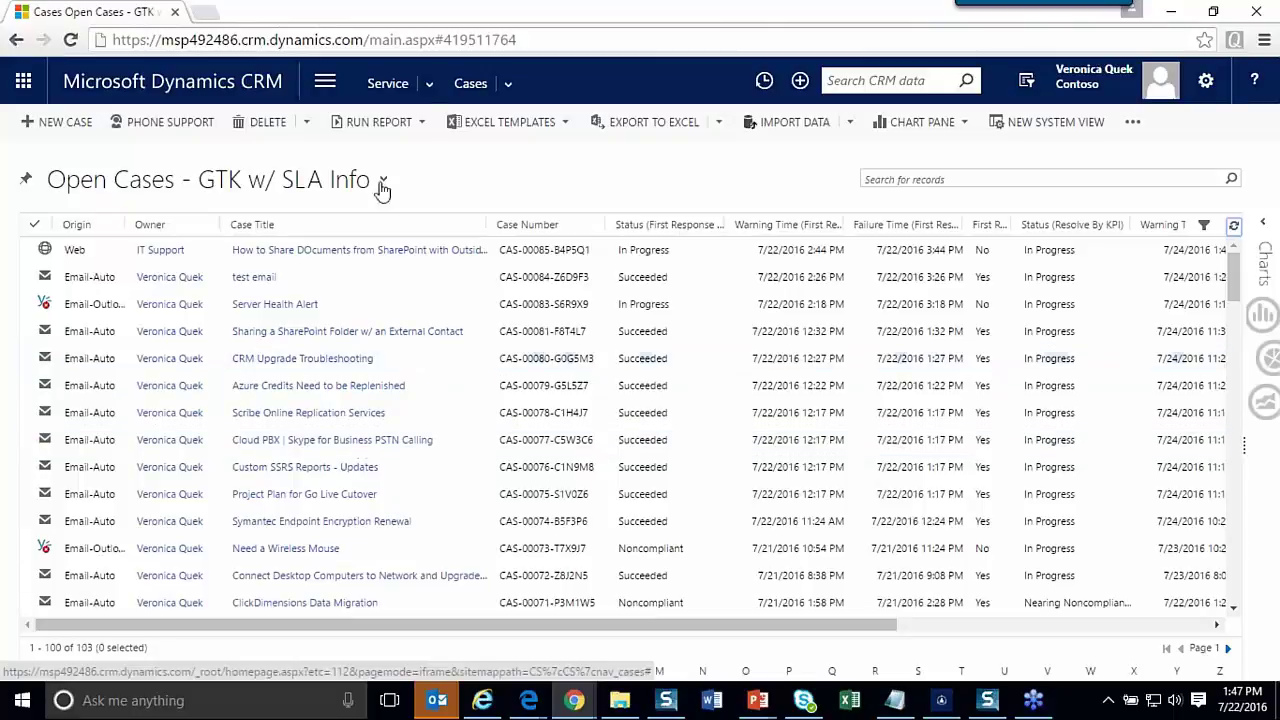
Go to the Service area dashboards, then bring the Case Summary Table report window forward.
{"action": "left_click", "coordinate": [325, 84]}
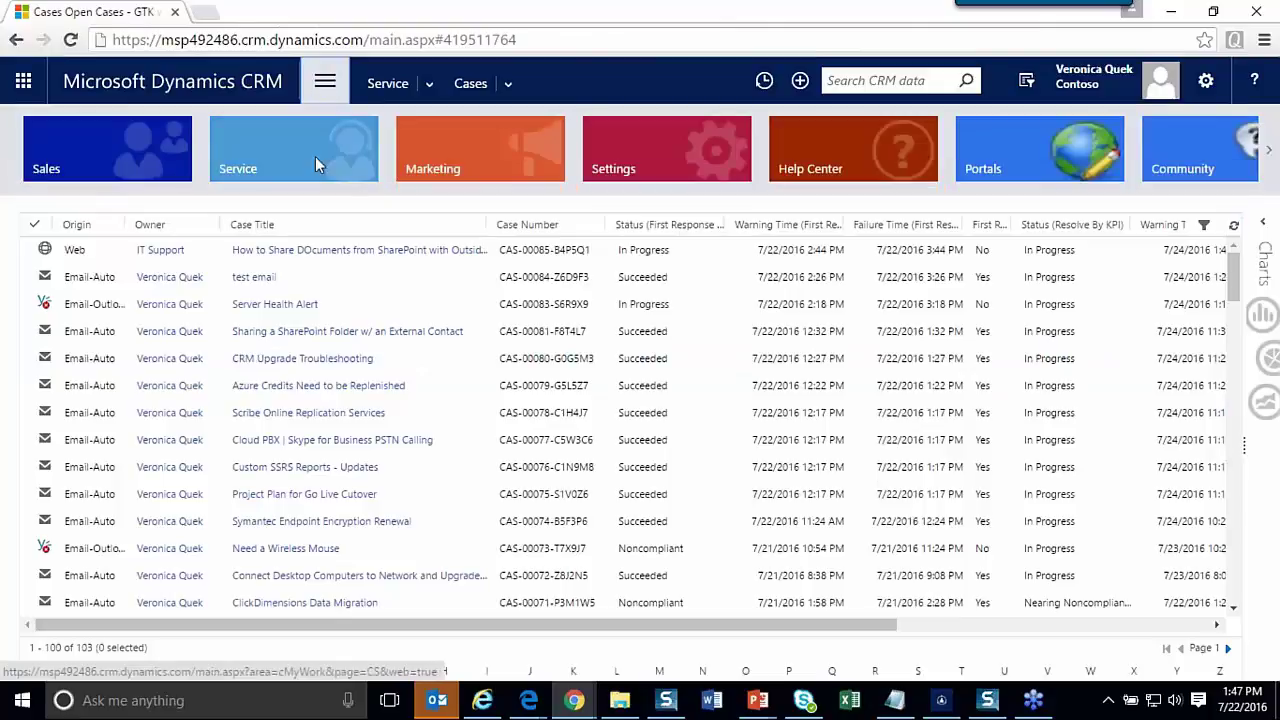
{"action": "left_click", "coordinate": [350, 154]}
{"action": "left_click", "coordinate": [429, 86]}
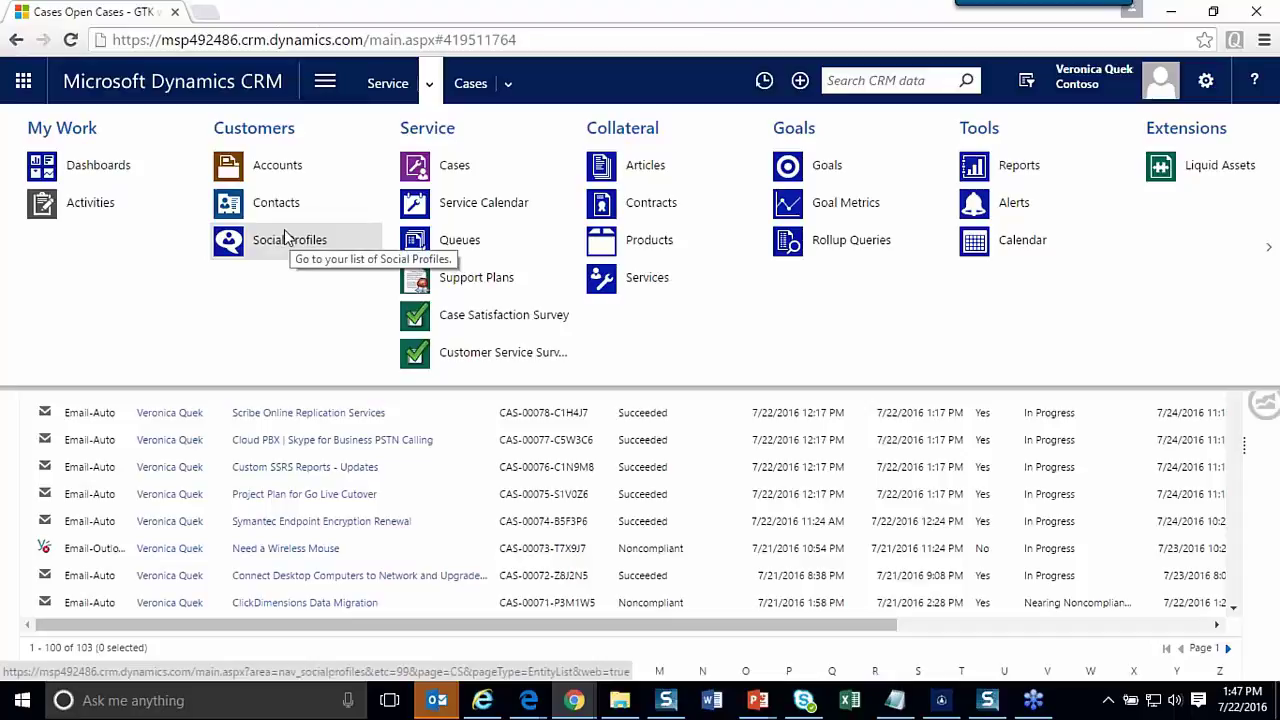
{"action": "left_click", "coordinate": [90, 172]}
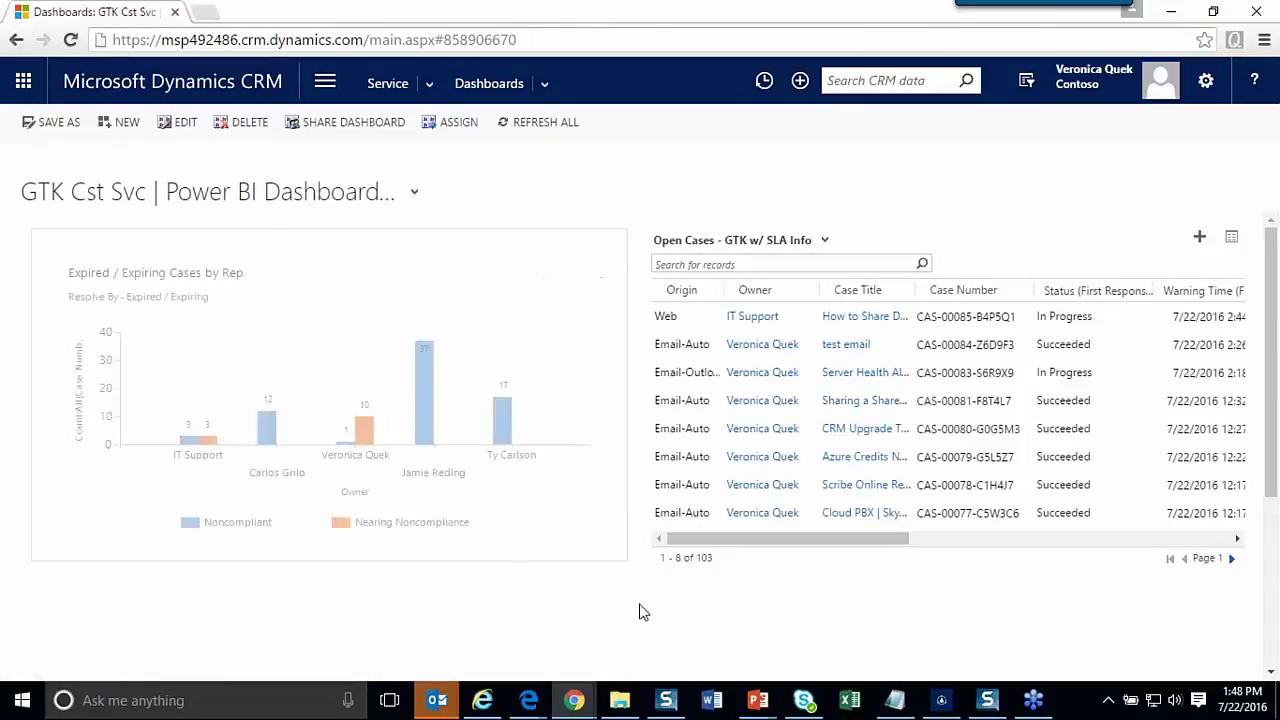
{"action": "mouse_move", "coordinate": [572, 700]}
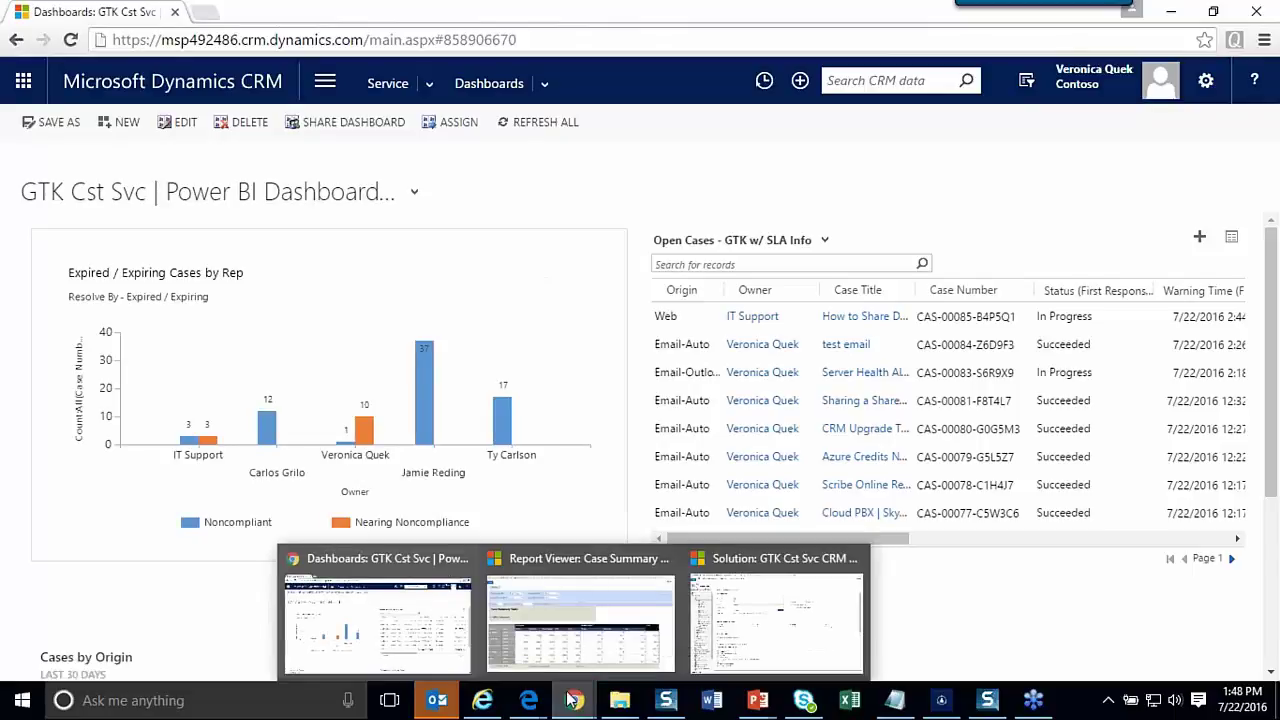
{"action": "left_click", "coordinate": [578, 570]}
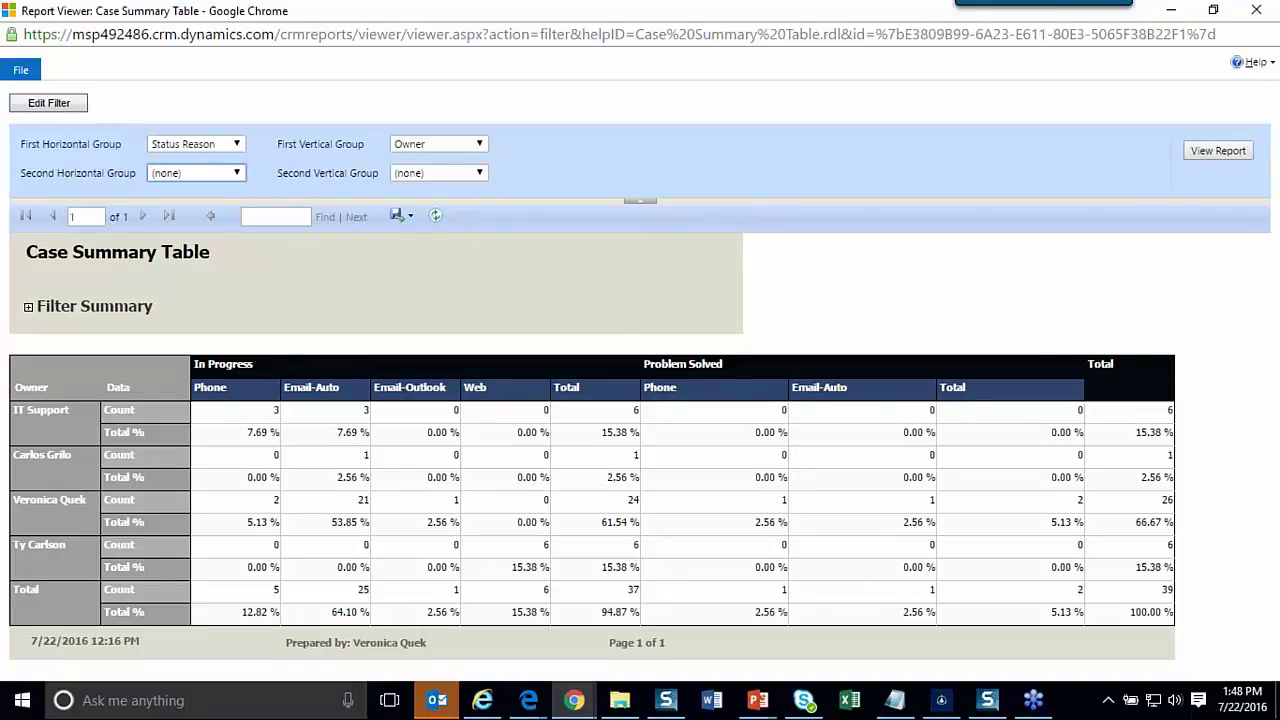
Rerun the Case Summary Table and check its filter: Active, Canceled or Resolved cases from last month.
{"action": "left_click", "coordinate": [1219, 151]}
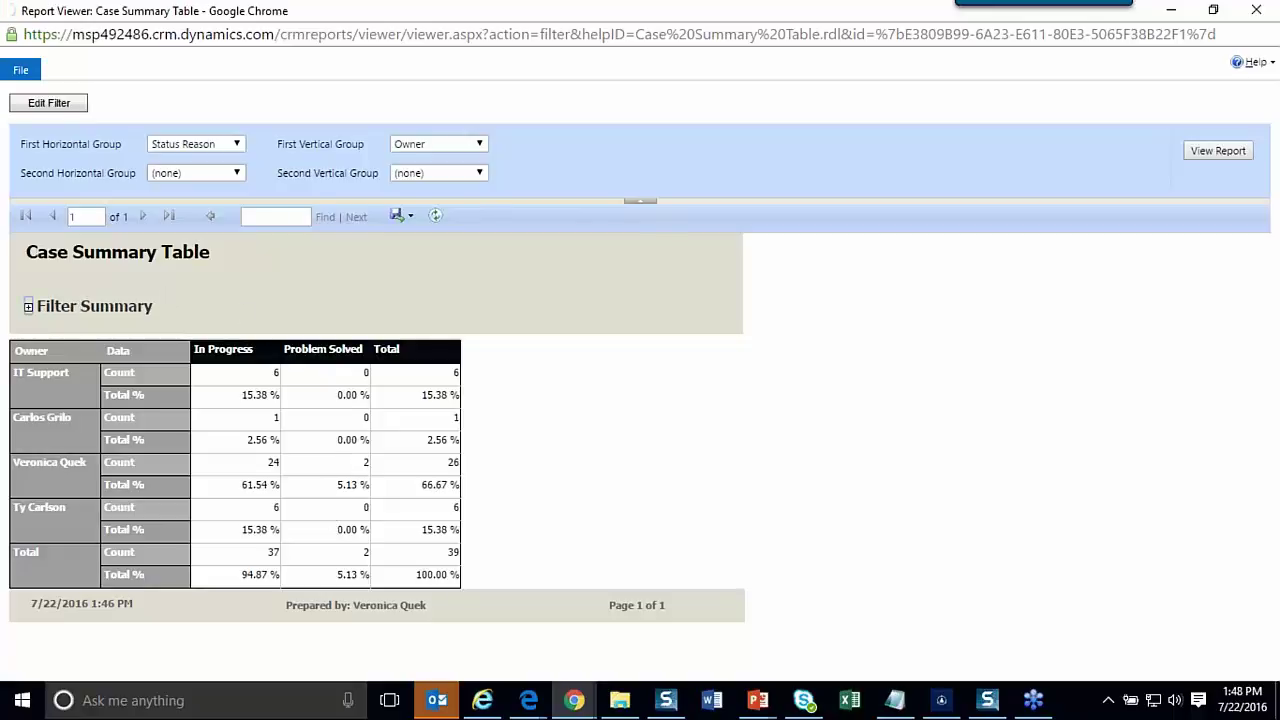
{"action": "left_click", "coordinate": [28, 306]}
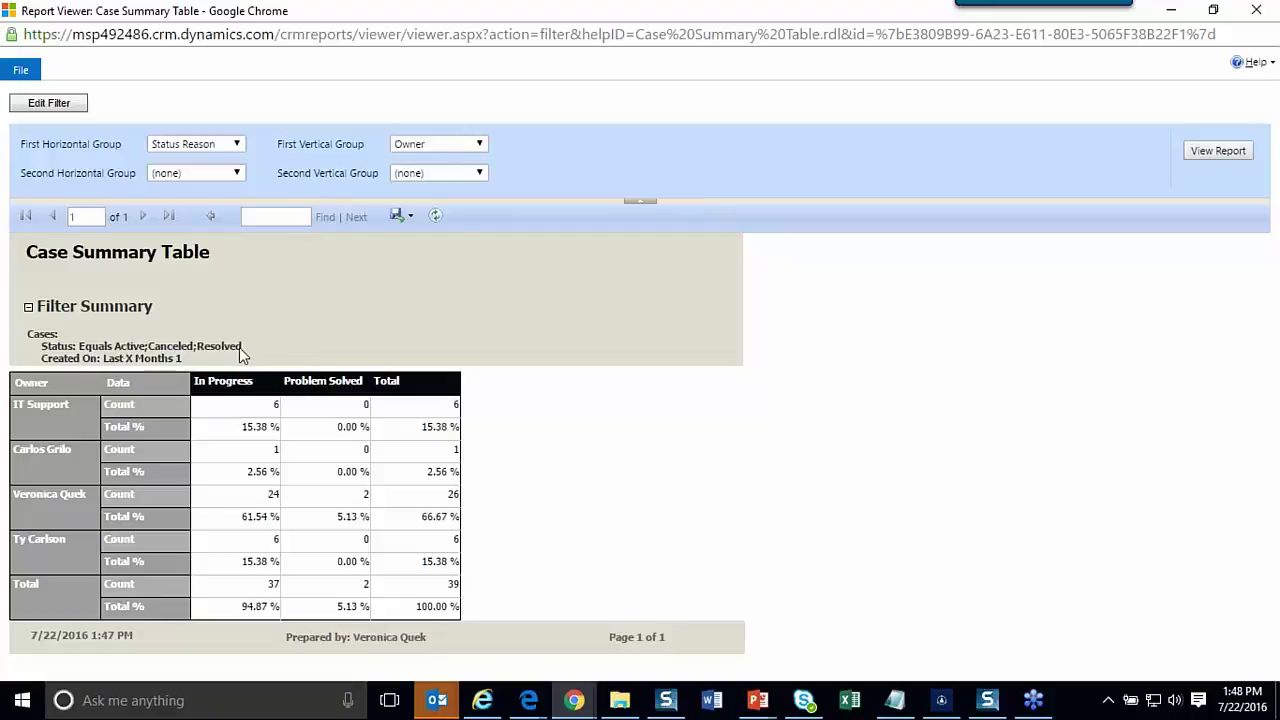
{"action": "left_click", "coordinate": [29, 310]}
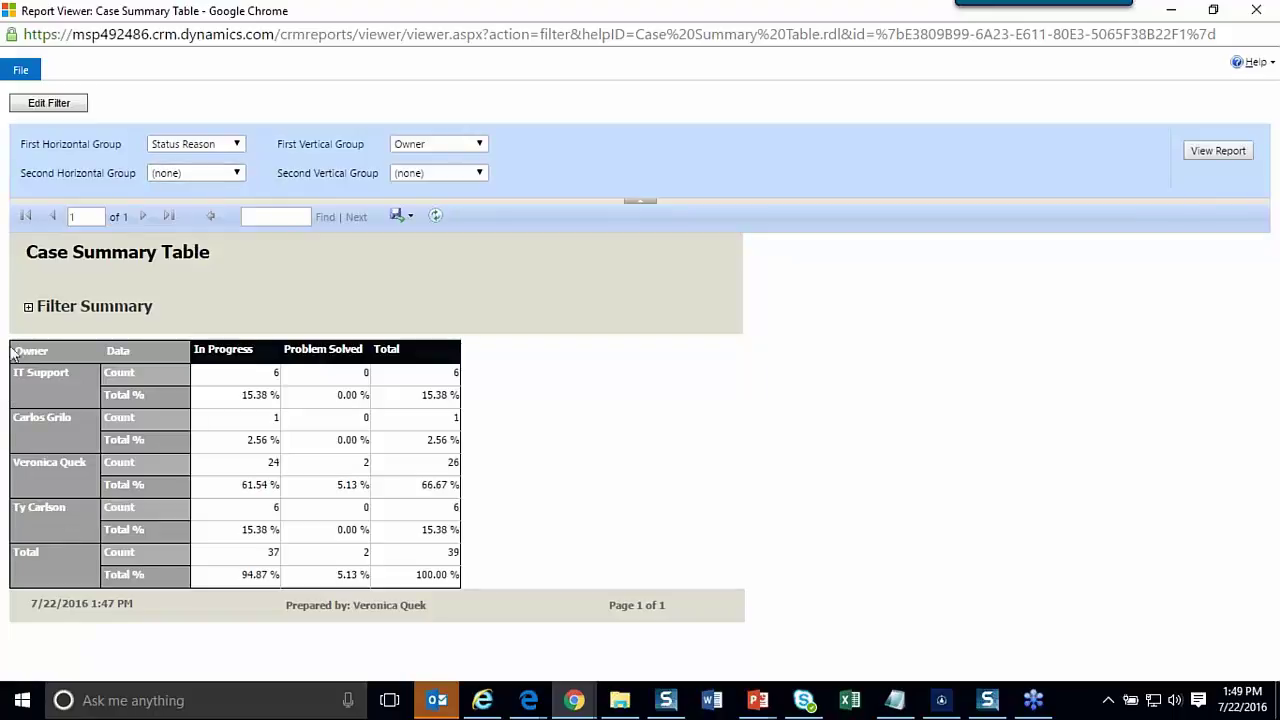
Try grouping the report columns by Customer, then set column grouping back to Status Reason.
{"action": "left_click", "coordinate": [238, 144]}
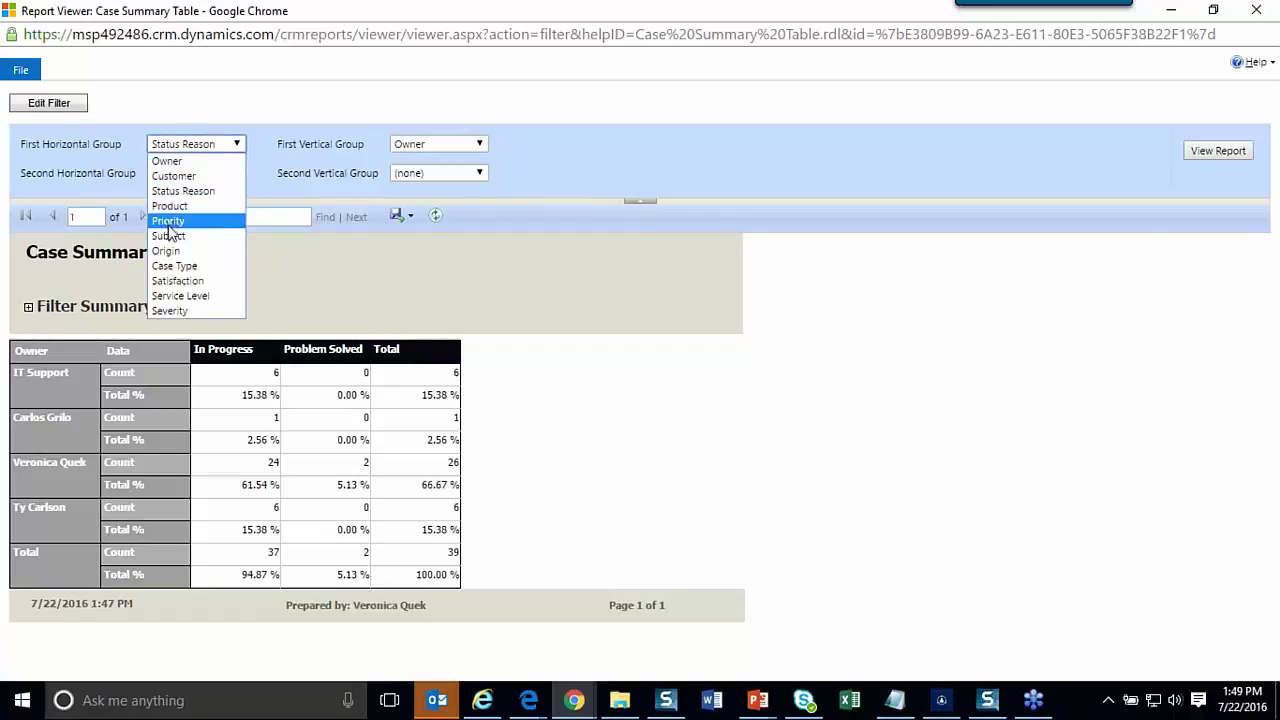
{"action": "left_click", "coordinate": [160, 176]}
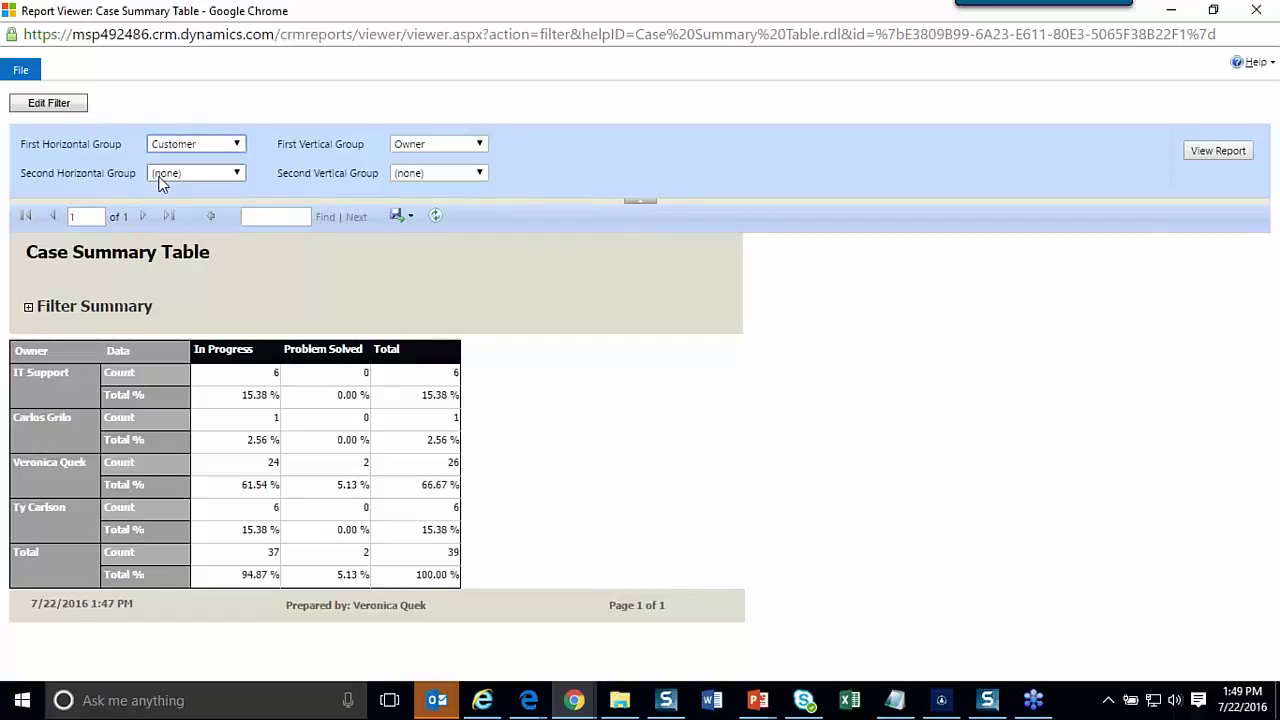
{"action": "left_click", "coordinate": [1210, 151]}
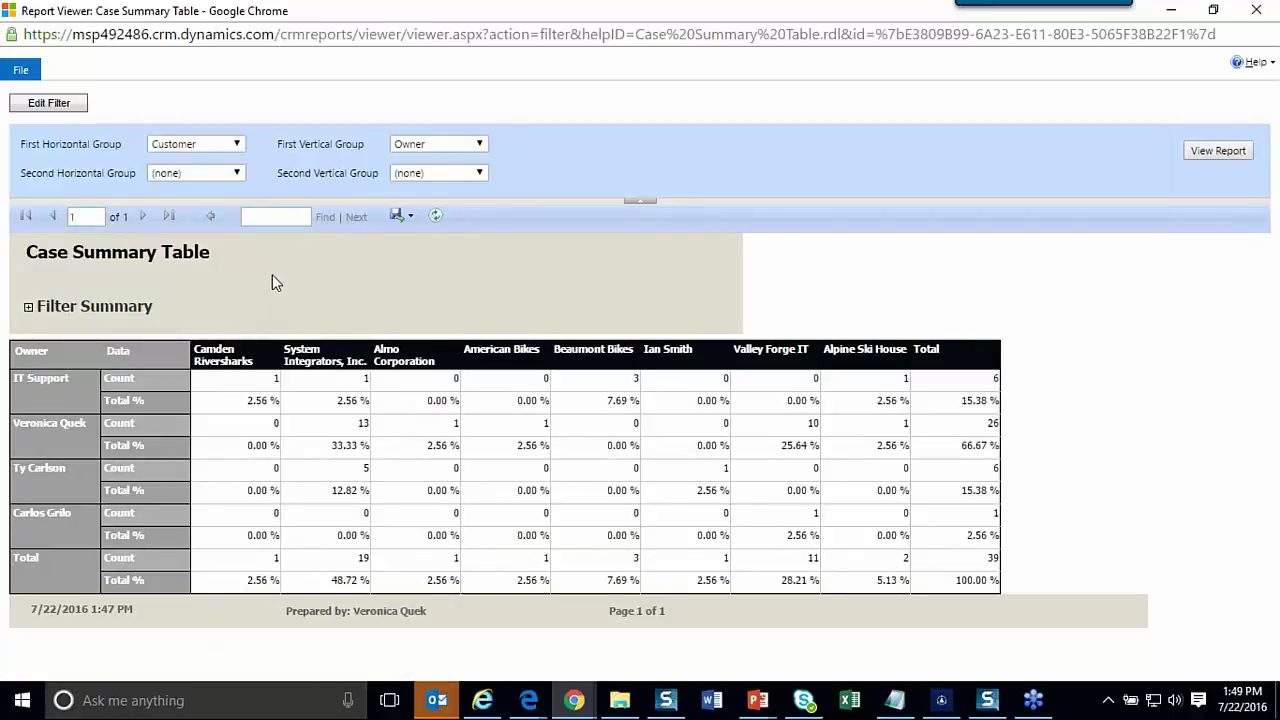
{"action": "left_click", "coordinate": [236, 146]}
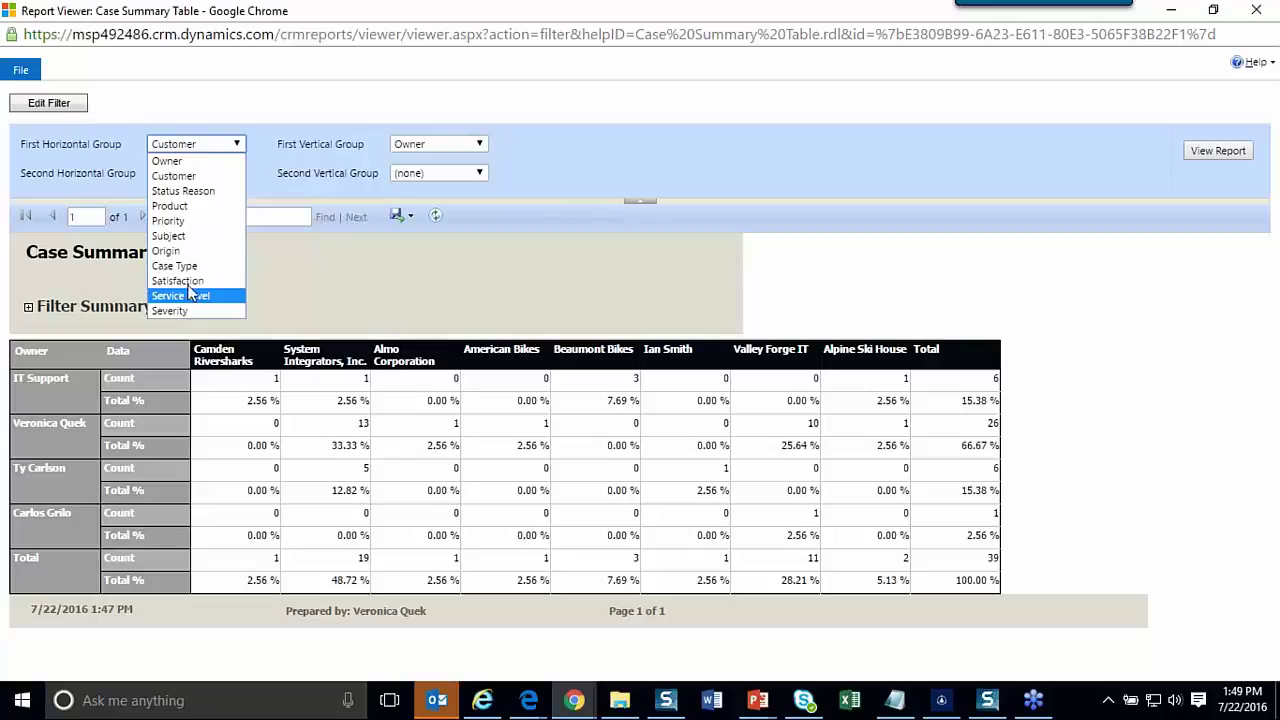
{"action": "left_click", "coordinate": [190, 191]}
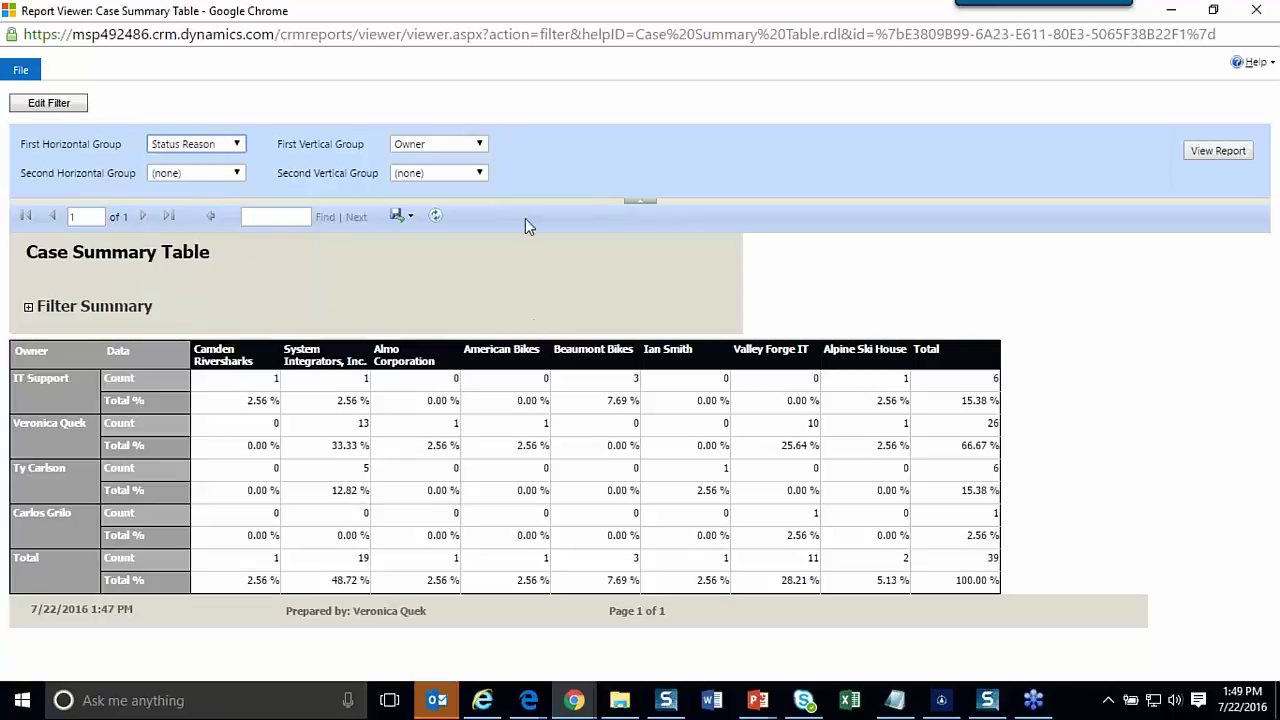
Group the report rows by Customer and rerun it, reviewing counts led by System Integrators, Inc. (19).
{"action": "left_click", "coordinate": [481, 145]}
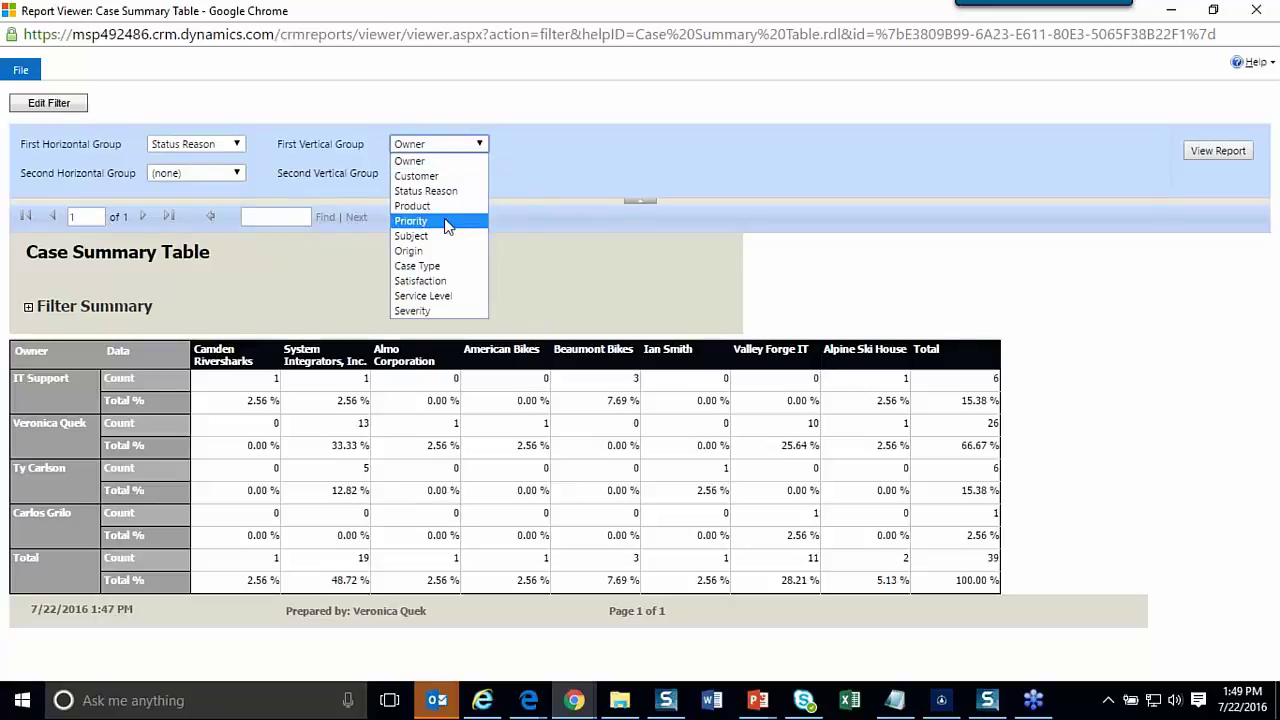
{"action": "left_click", "coordinate": [425, 176]}
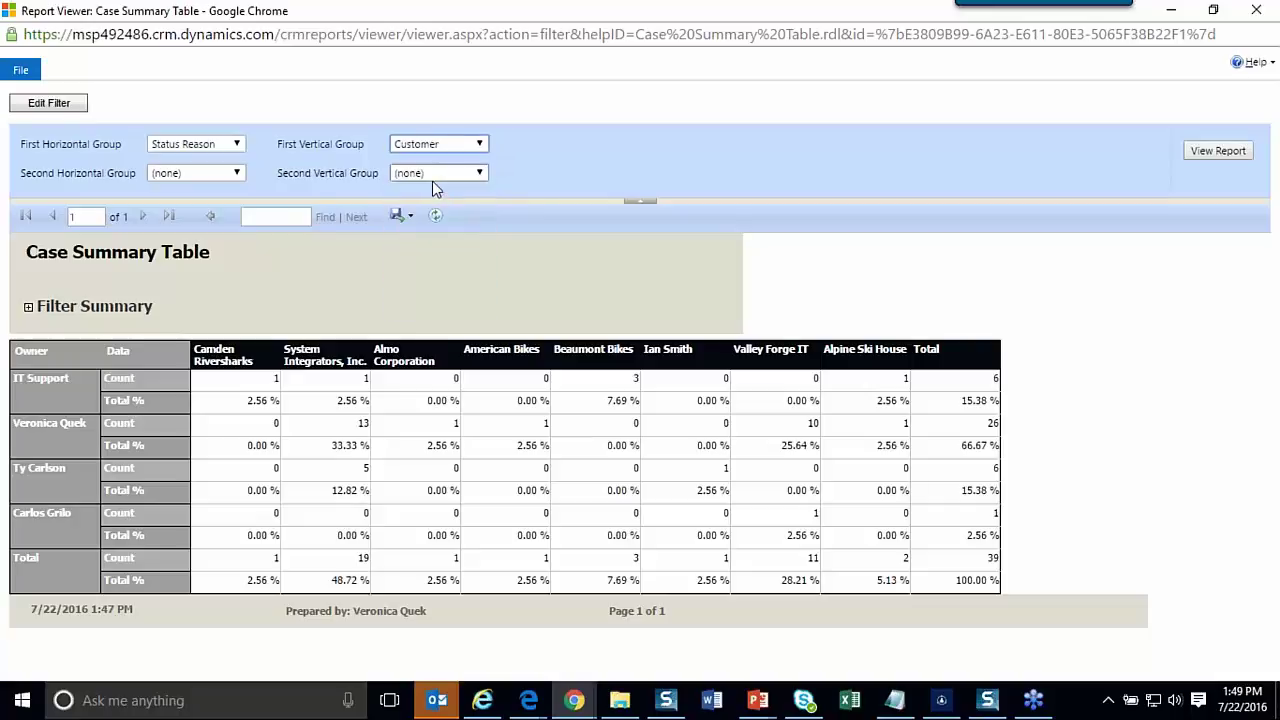
{"action": "left_click", "coordinate": [1216, 156]}
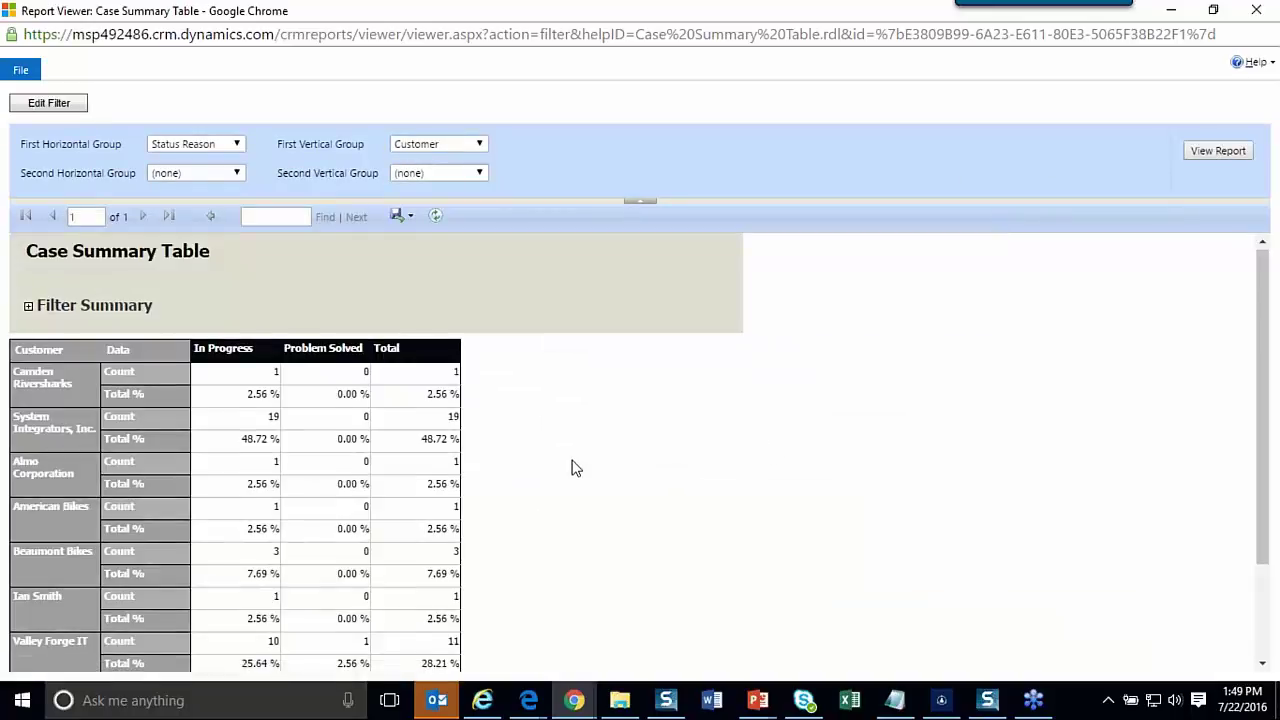
{"action": "scroll", "coordinate": [575, 468], "scroll_direction": "down", "scroll_amount": 2}
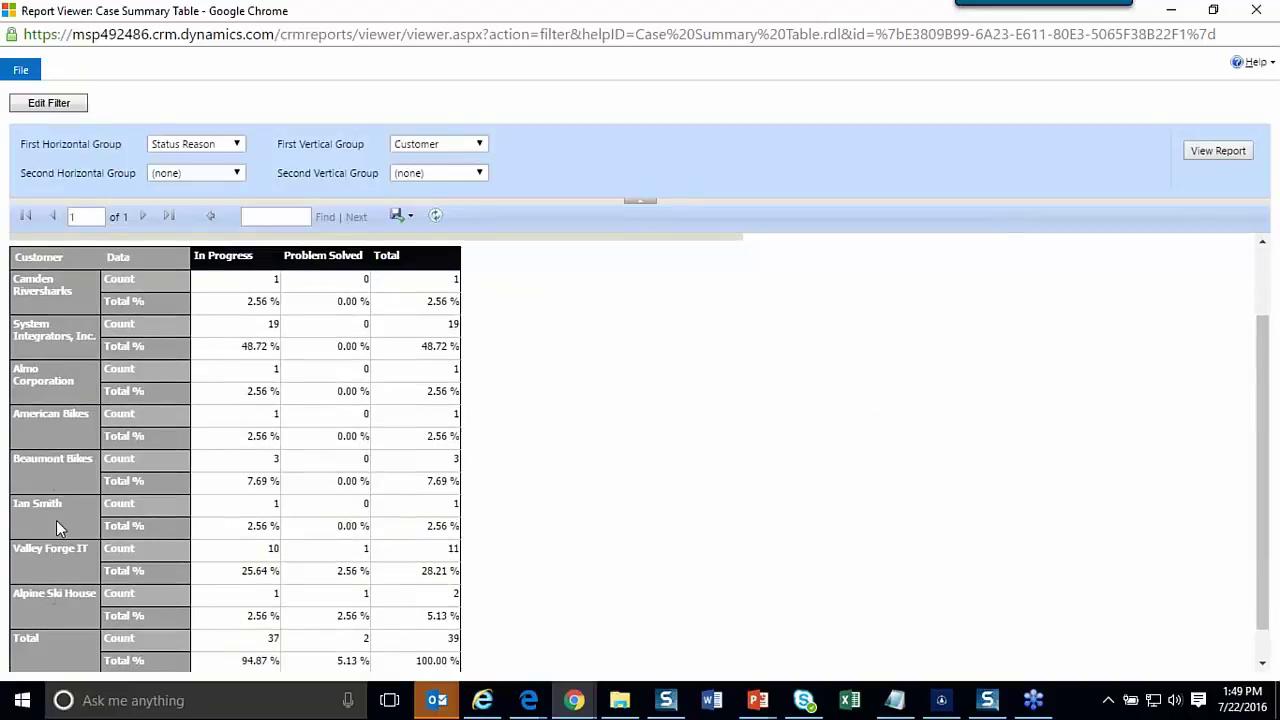
{"action": "scroll", "coordinate": [56, 521], "scroll_direction": "down", "scroll_amount": 1}
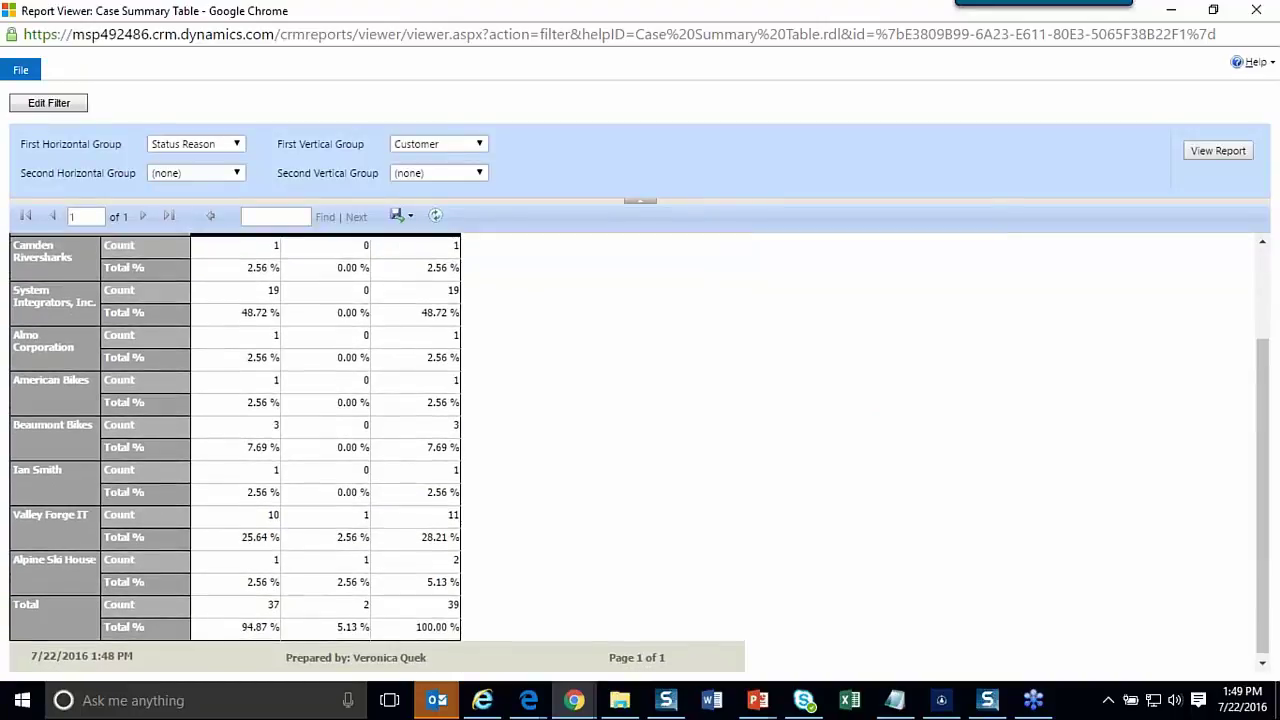
{"action": "scroll", "coordinate": [55, 517], "scroll_direction": "up", "scroll_amount": 2}
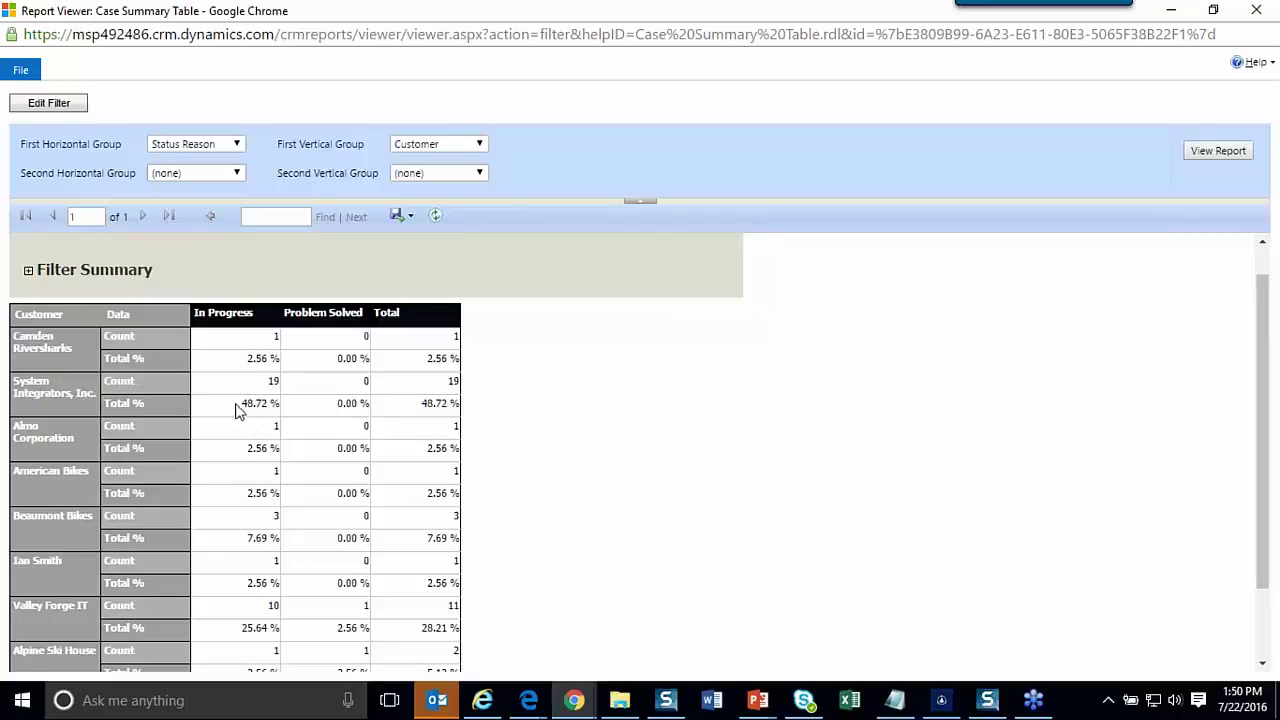
{"action": "scroll", "coordinate": [243, 397], "scroll_direction": "down", "scroll_amount": 1}
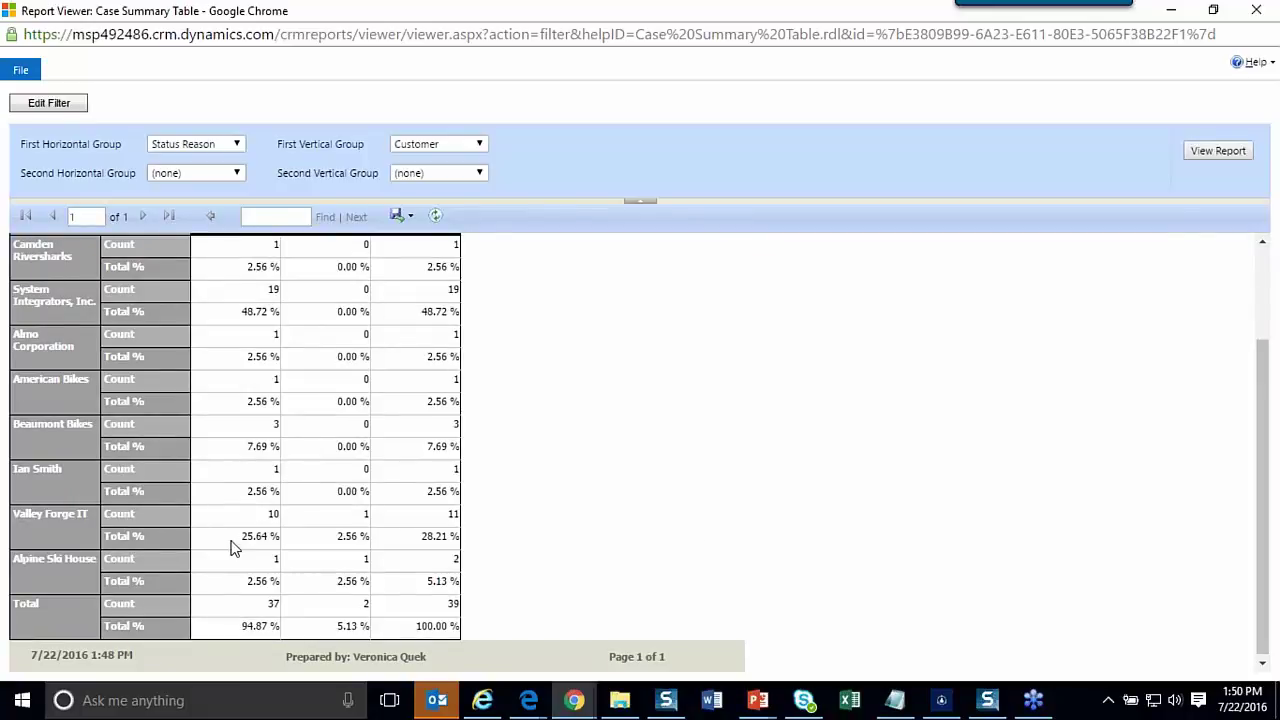
{"action": "scroll", "coordinate": [230, 548], "scroll_direction": "up", "scroll_amount": 2}
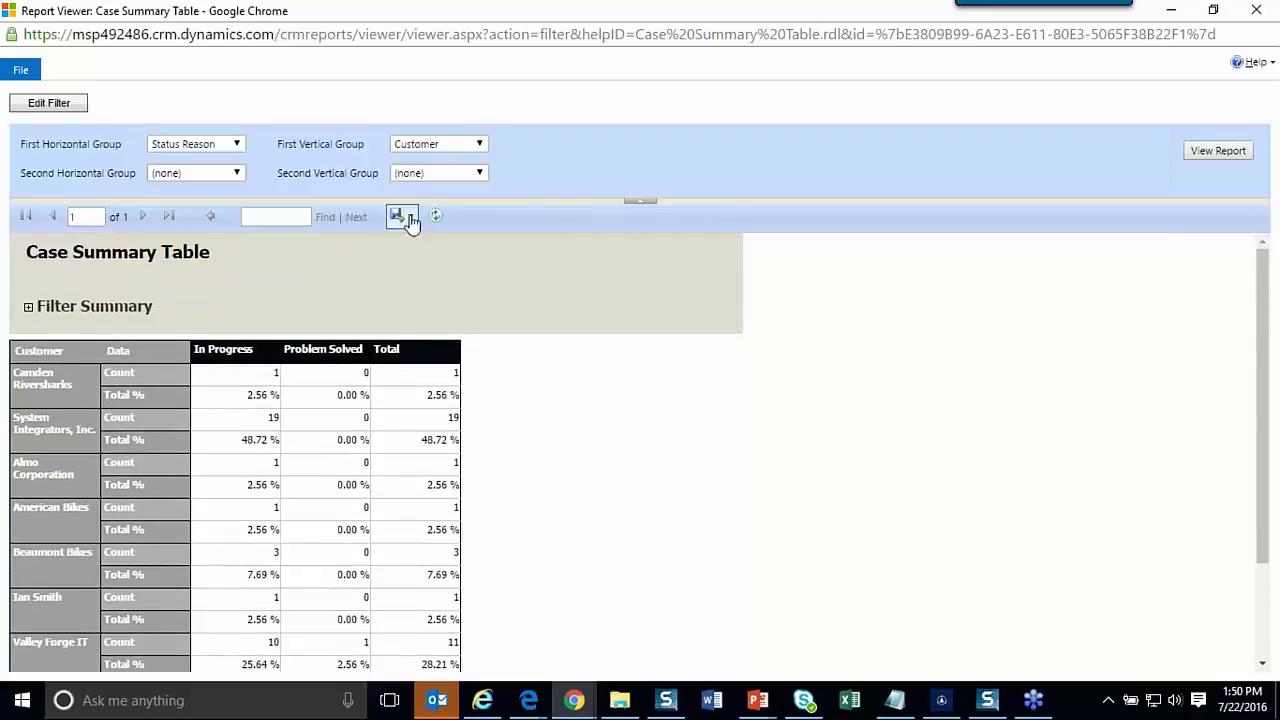
Set First Vertical Group to Subject and rerun the report, reviewing counts led by IT Services (24).
{"action": "left_click", "coordinate": [480, 144]}
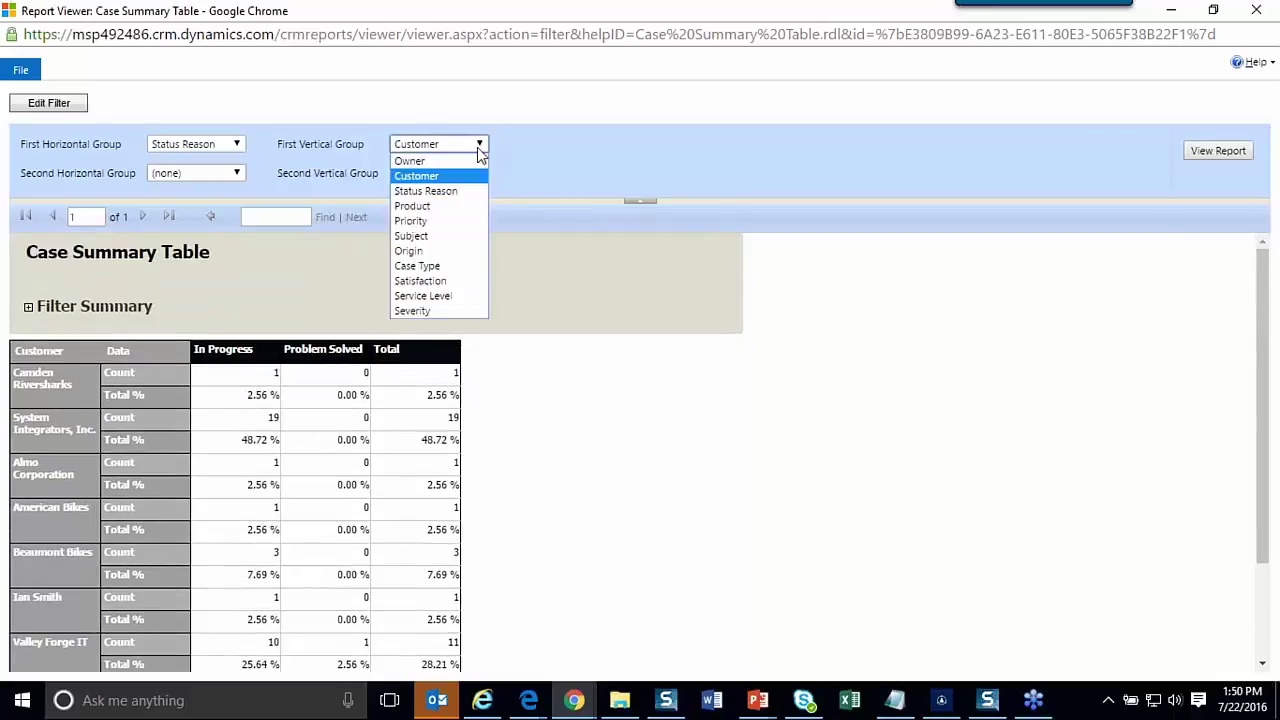
{"action": "left_click", "coordinate": [422, 233]}
{"action": "left_click", "coordinate": [1218, 152]}
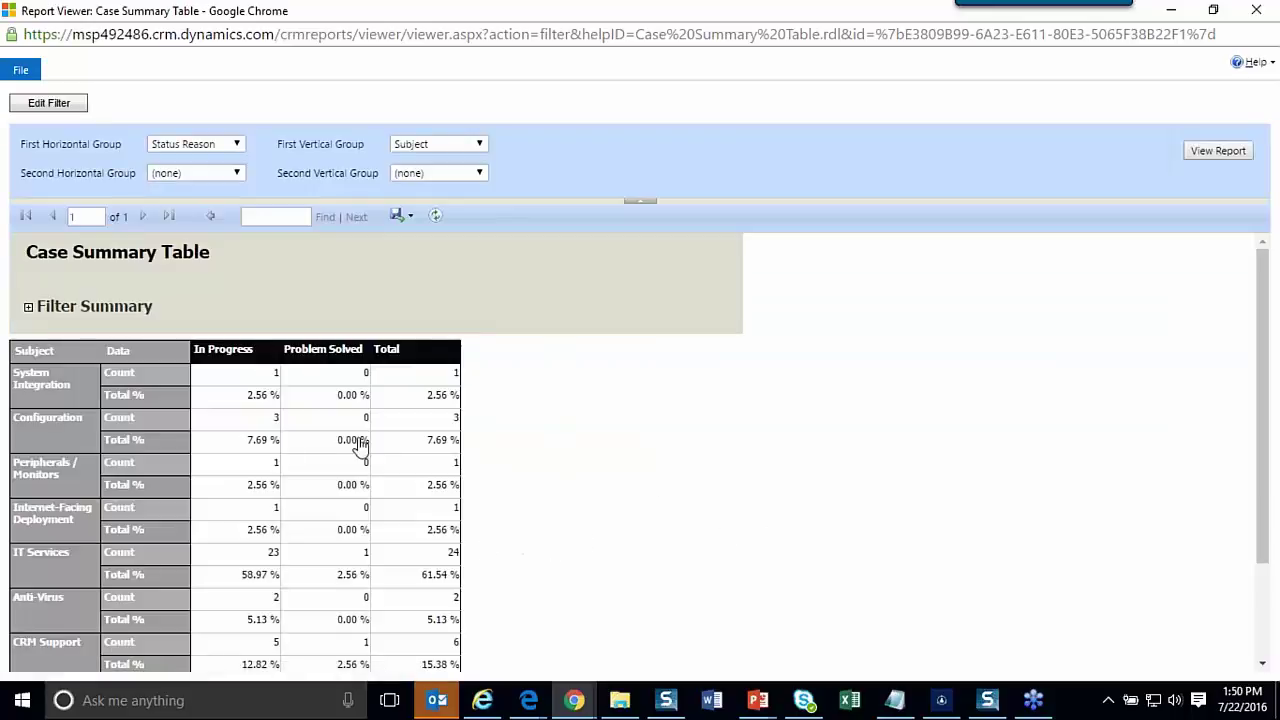
{"action": "scroll", "coordinate": [320, 455], "scroll_direction": "down", "scroll_amount": 2}
{"action": "scroll", "coordinate": [317, 455], "scroll_direction": "down", "scroll_amount": 1}
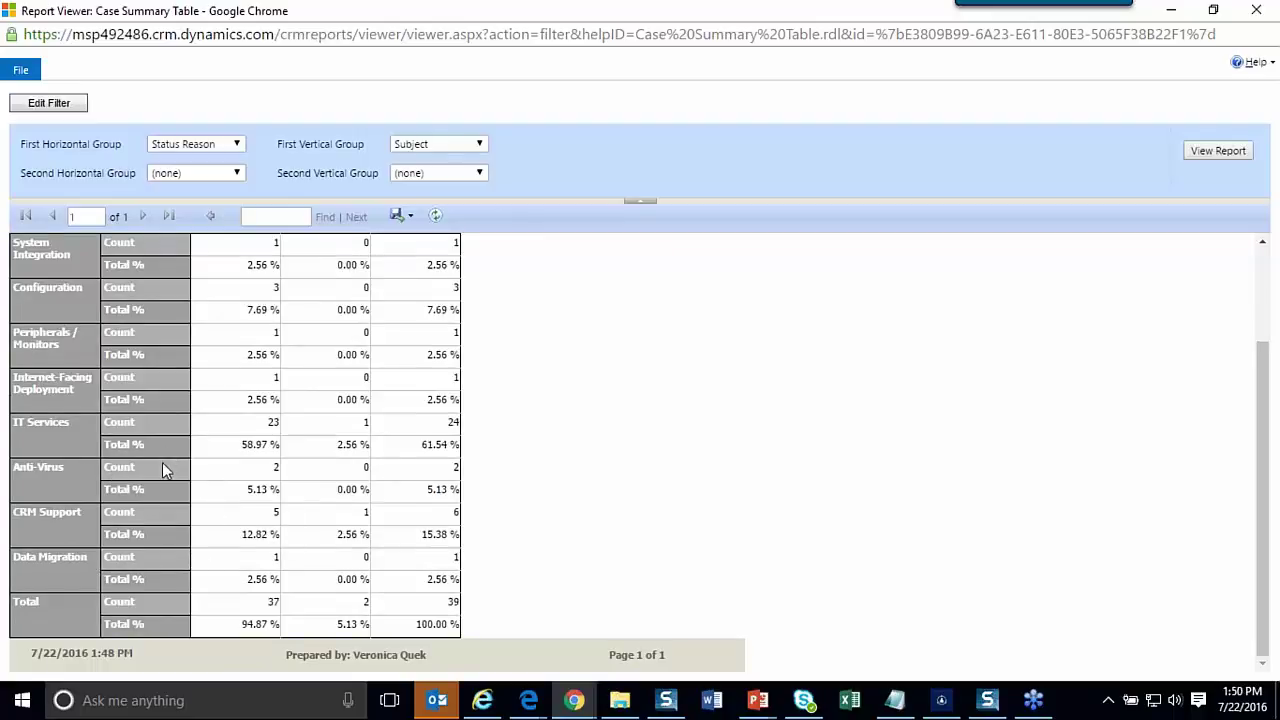
{"action": "scroll", "coordinate": [162, 462], "scroll_direction": "up", "scroll_amount": 3}
{"action": "scroll", "coordinate": [162, 462], "scroll_direction": "down", "scroll_amount": 1}
{"action": "scroll", "coordinate": [162, 463], "scroll_direction": "down", "scroll_amount": 2}
{"action": "scroll", "coordinate": [185, 538], "scroll_direction": "up", "scroll_amount": 3}
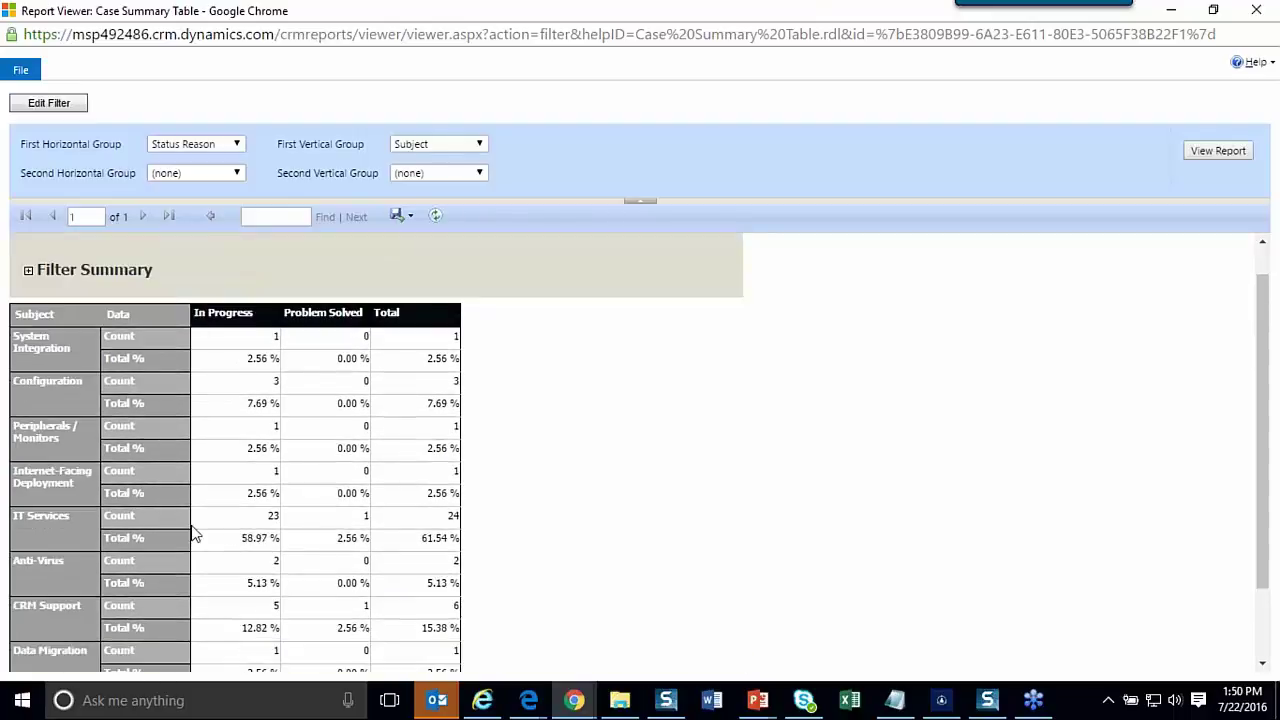
Minimize the report and open the dashboard's Cases by Origin chart in Power BI.
{"action": "left_click", "coordinate": [1172, 10]}
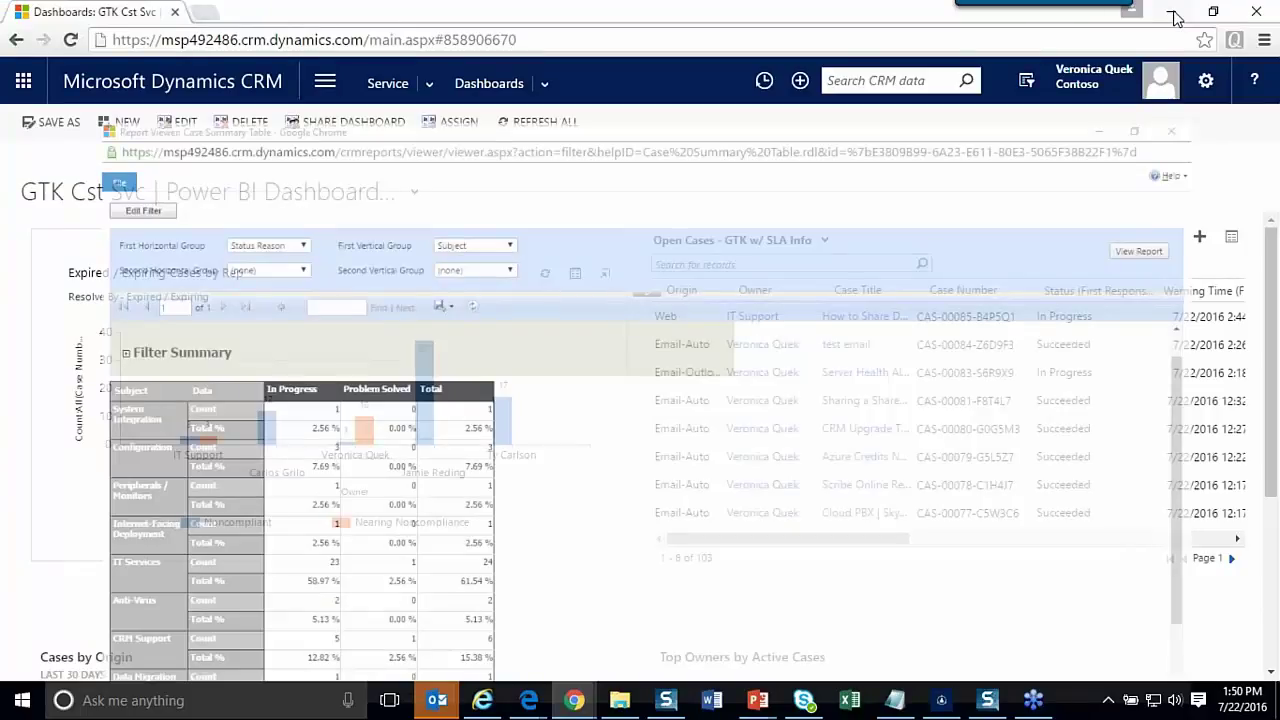
{"action": "scroll", "coordinate": [570, 460], "scroll_direction": "down", "scroll_amount": 1}
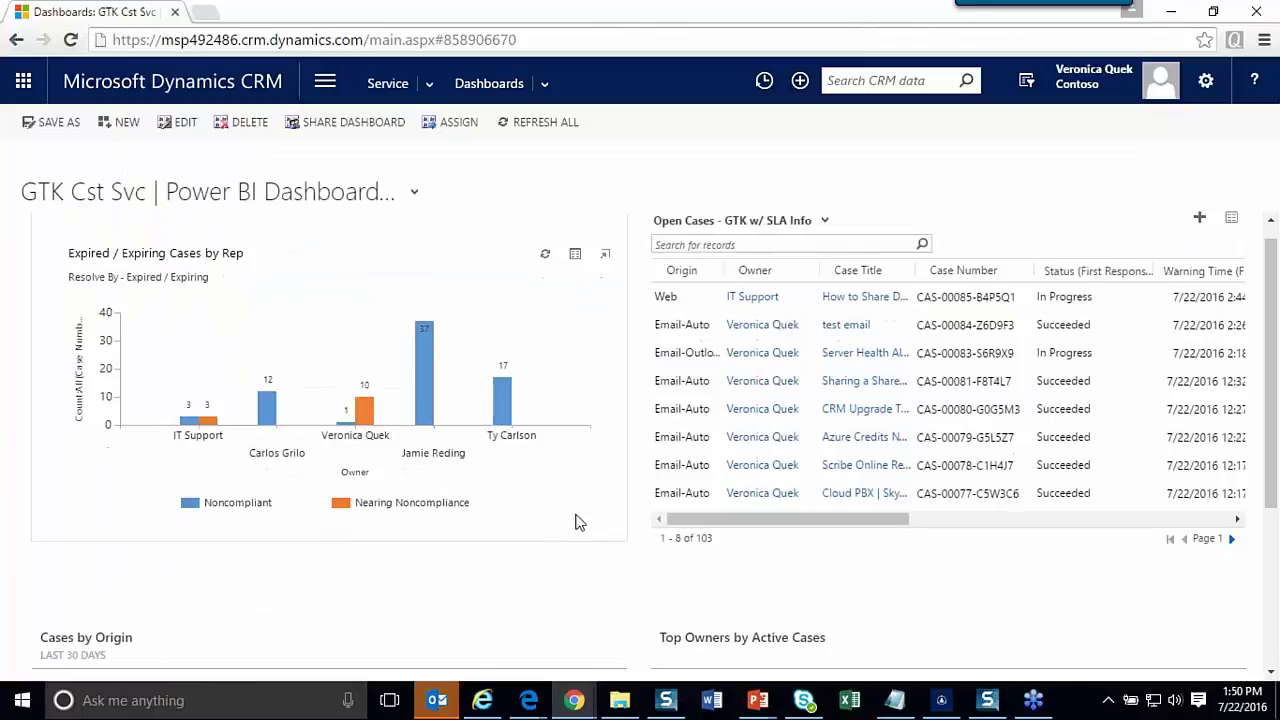
{"action": "scroll", "coordinate": [575, 521], "scroll_direction": "down", "scroll_amount": 3}
{"action": "scroll", "coordinate": [575, 521], "scroll_direction": "up", "scroll_amount": 3}
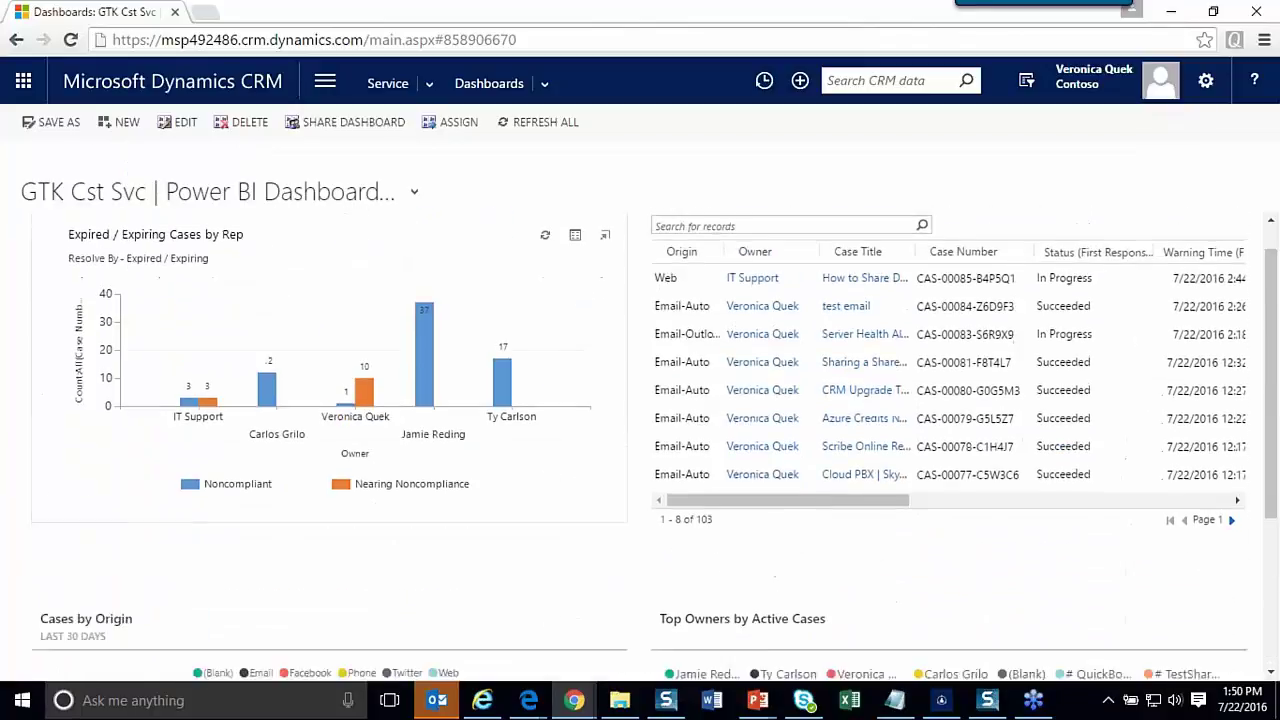
{"action": "scroll", "coordinate": [577, 517], "scroll_direction": "down", "scroll_amount": 3}
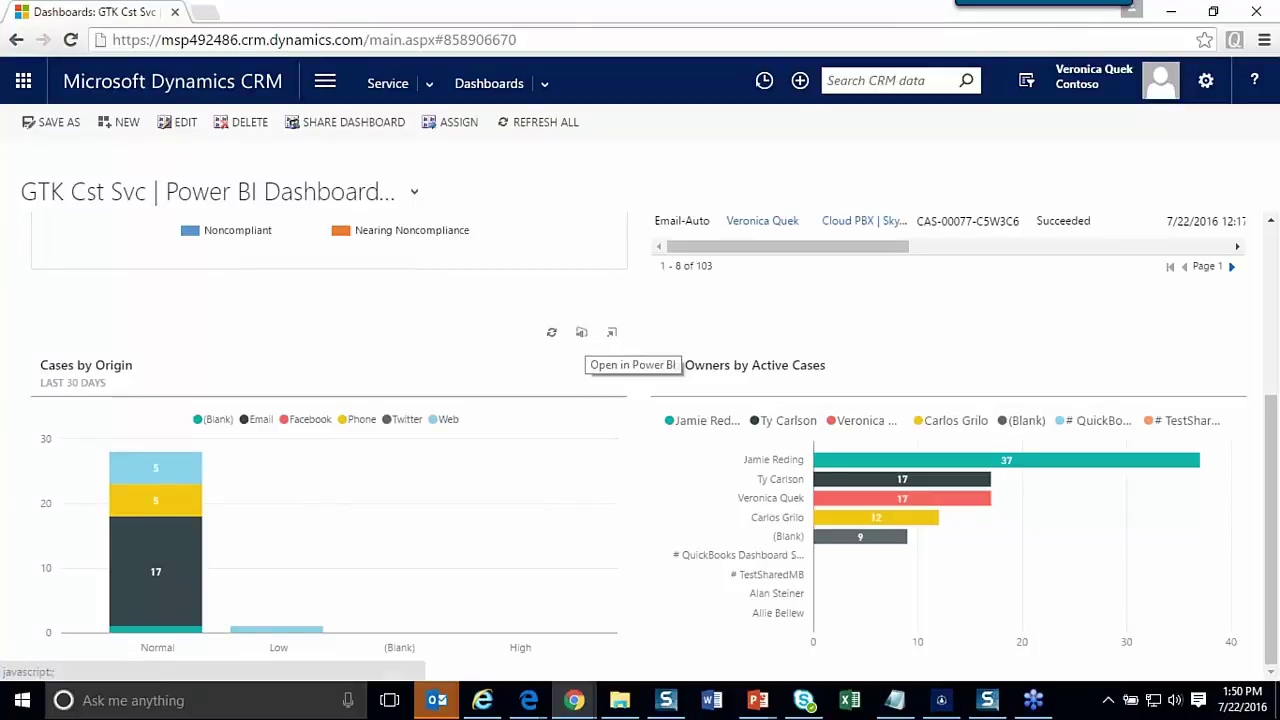
{"action": "left_click", "coordinate": [581, 332]}
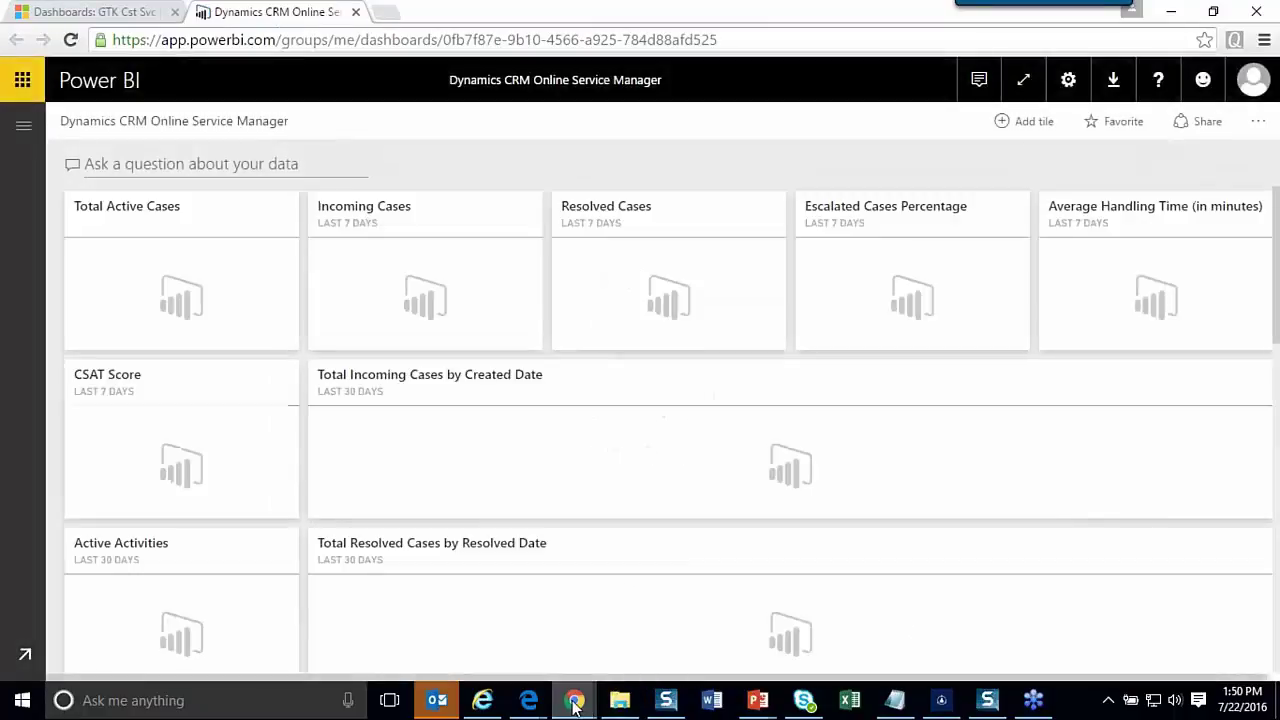
Bring the Power BI Service Manager dashboard window, showing 92 total active cases, to the front.
{"action": "mouse_move", "coordinate": [575, 704]}
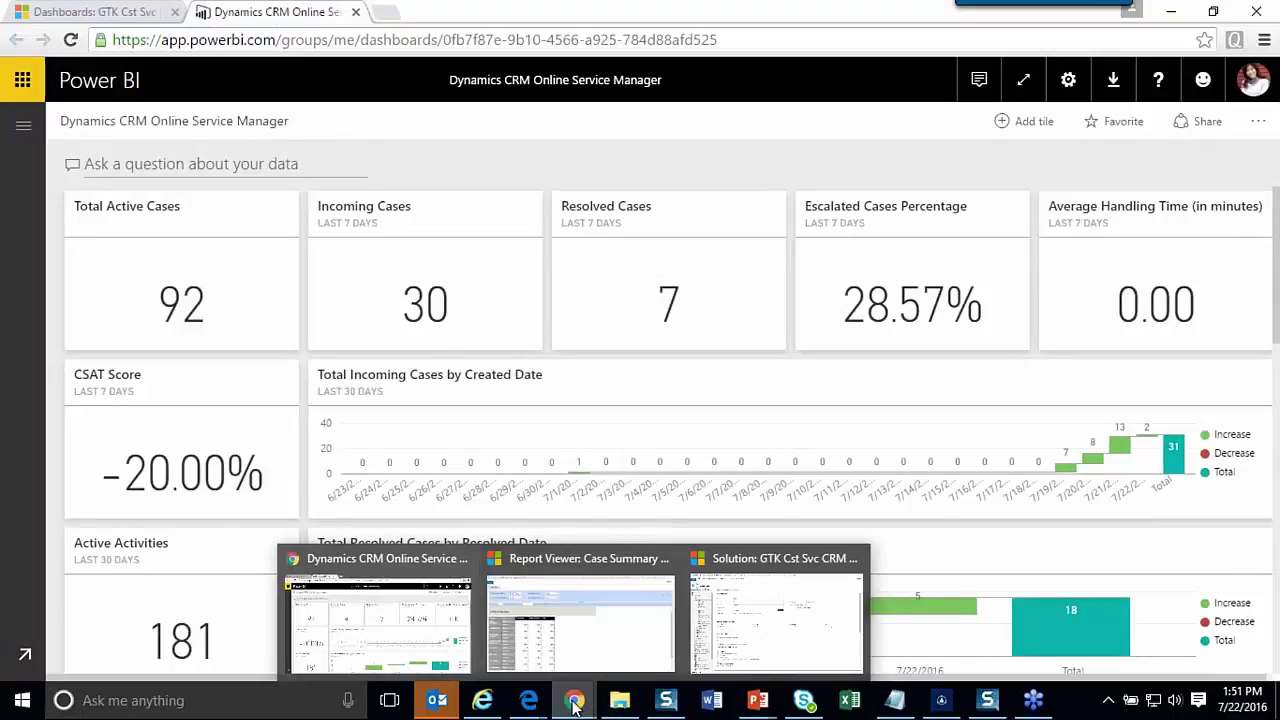
{"action": "left_click", "coordinate": [397, 570]}
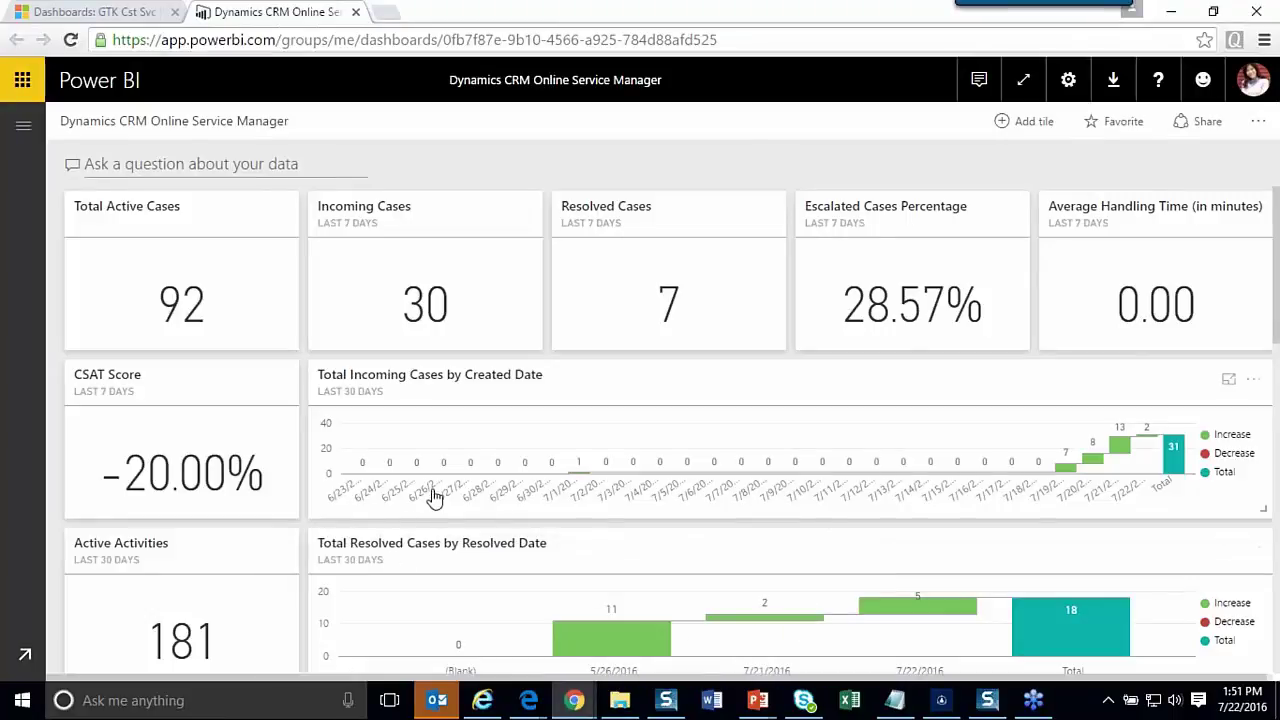
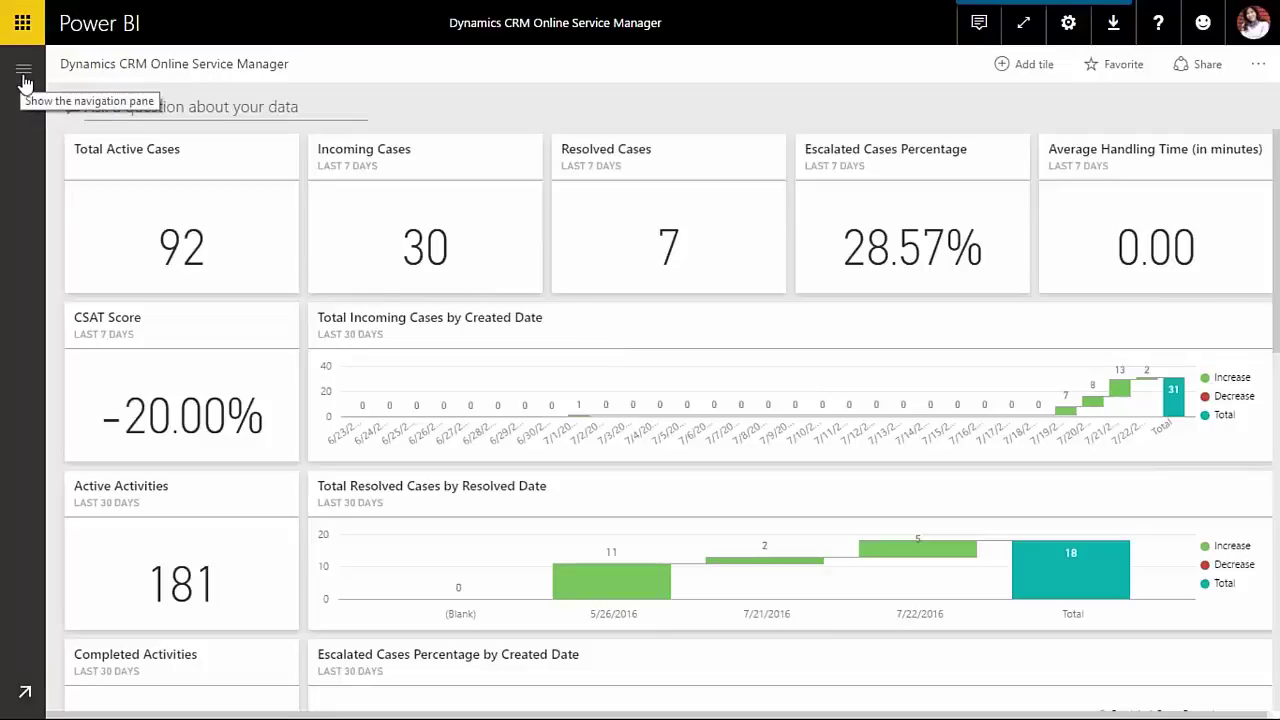
Open the Total Resolved Cases report on its Organization Performance Trends page.
{"action": "left_click", "coordinate": [366, 505]}
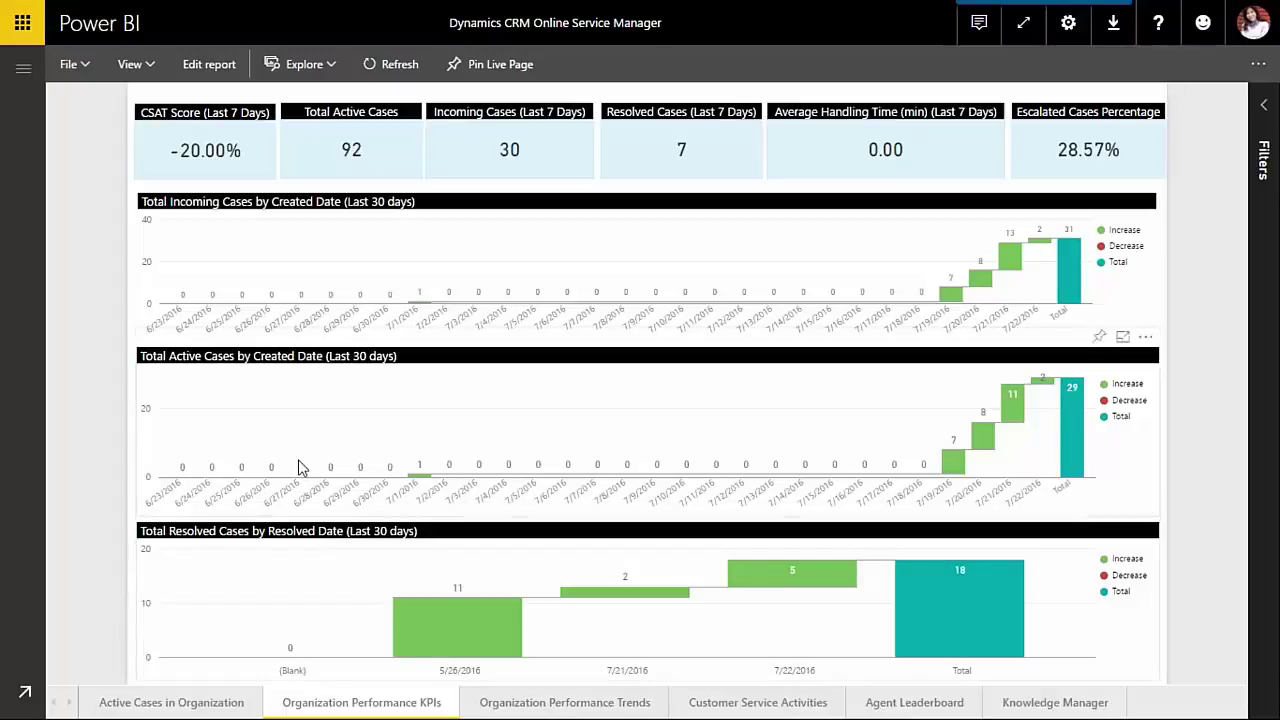
{"action": "left_click", "coordinate": [499, 705]}
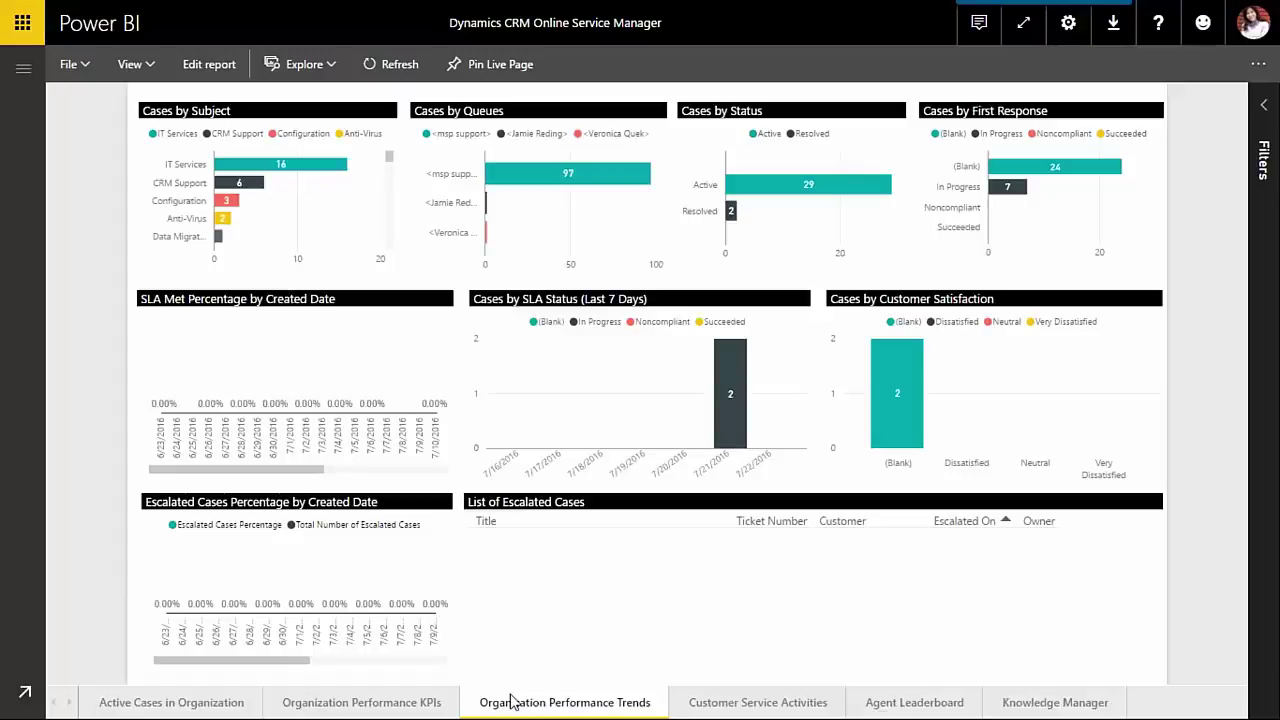
Review the Status filter values in the Filters pane, then view the Customer Service Activities page.
{"action": "left_click", "coordinate": [1266, 110]}
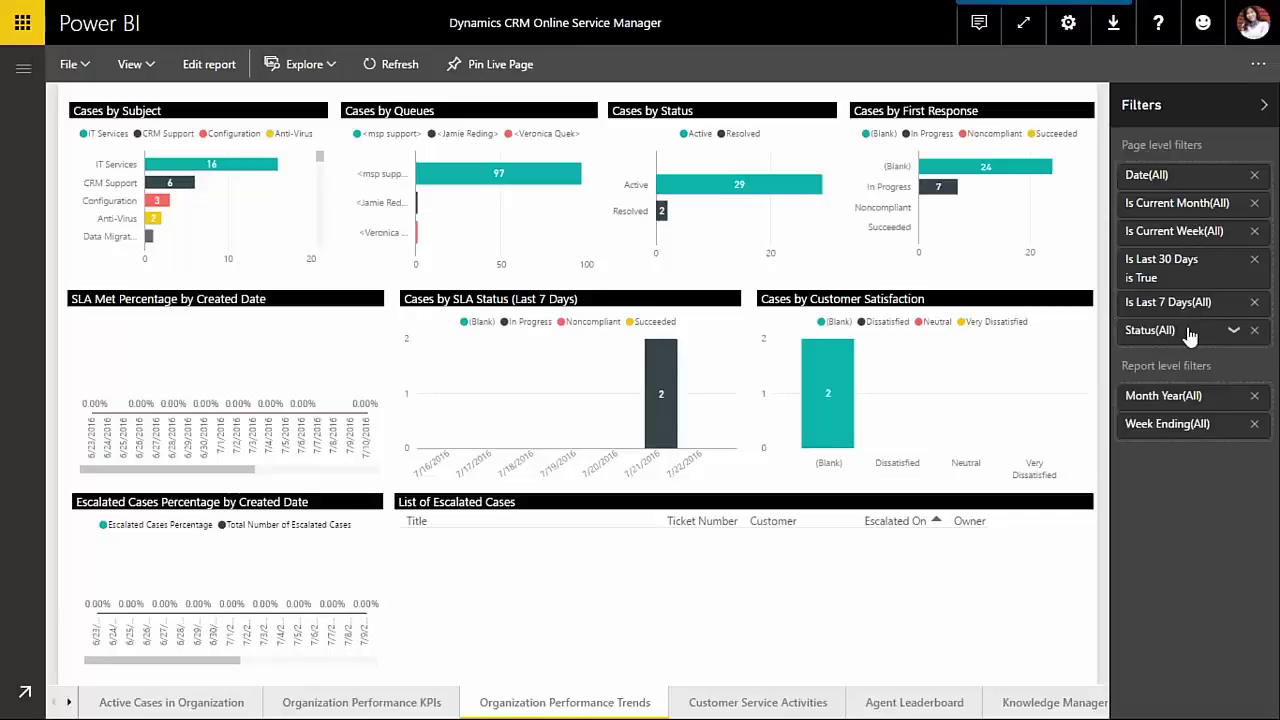
{"action": "left_click", "coordinate": [1234, 331]}
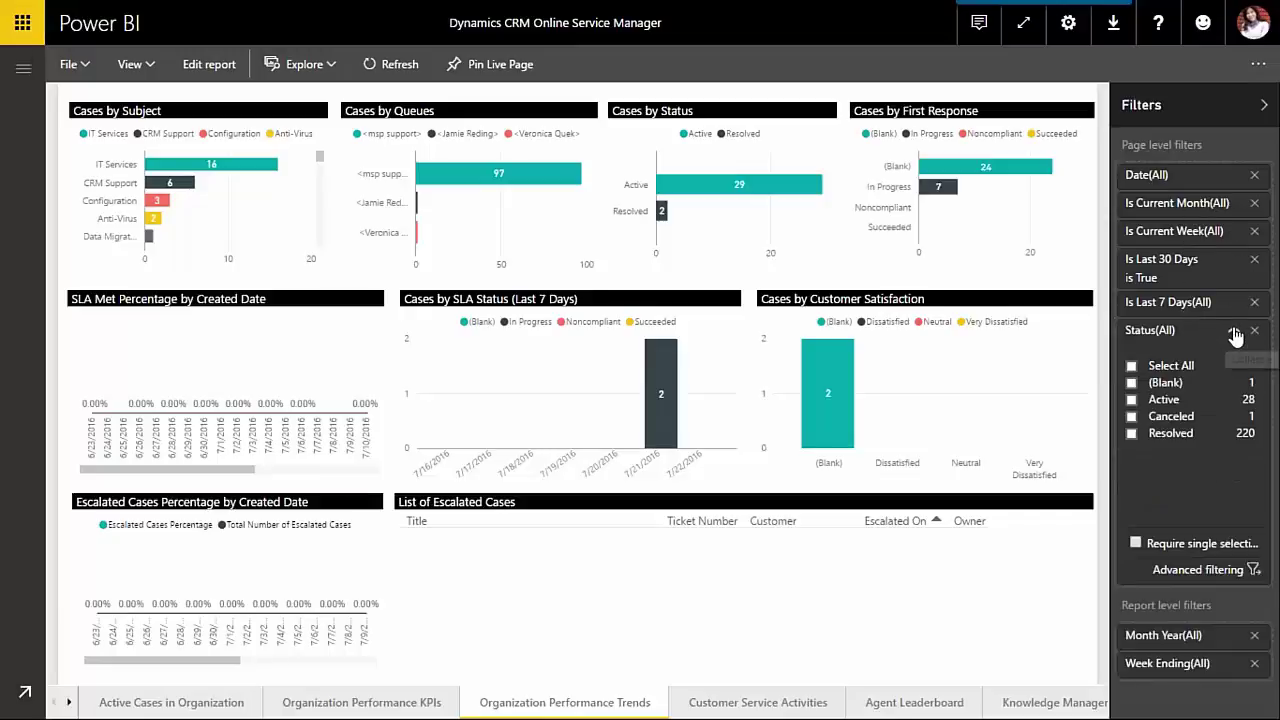
{"action": "left_click", "coordinate": [1235, 333]}
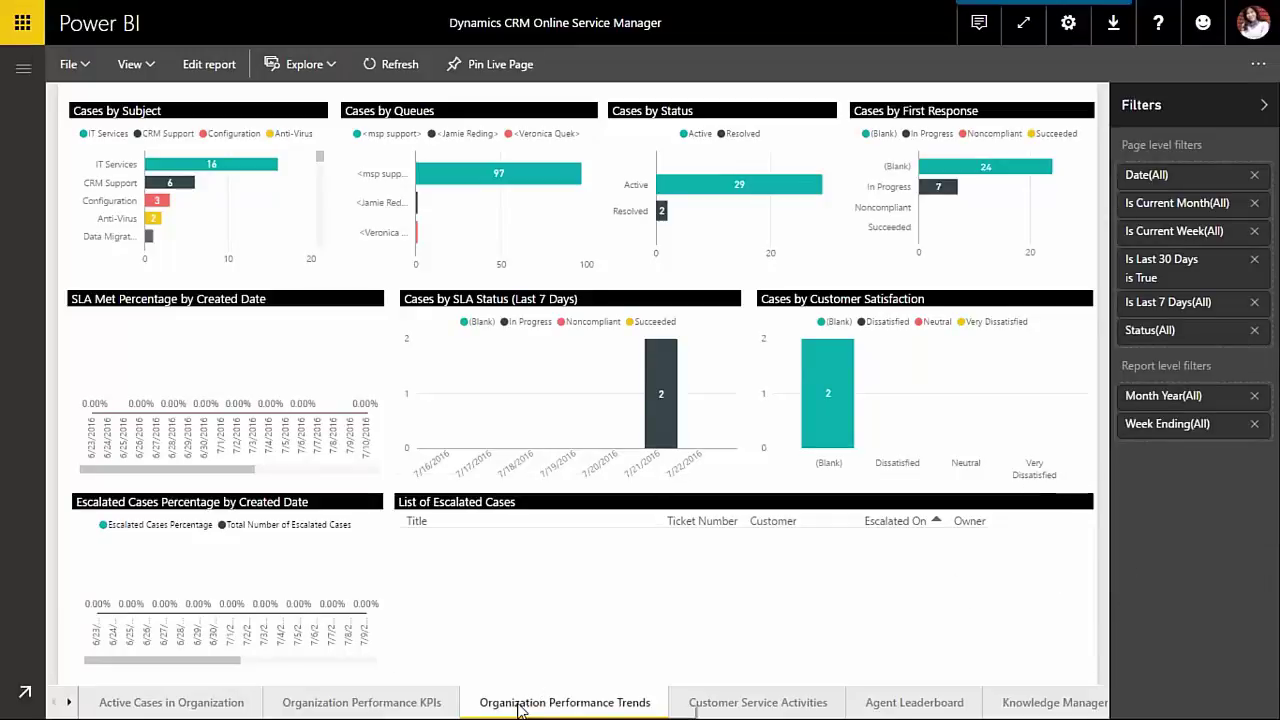
{"action": "left_click", "coordinate": [1263, 105]}
{"action": "left_click", "coordinate": [712, 705]}
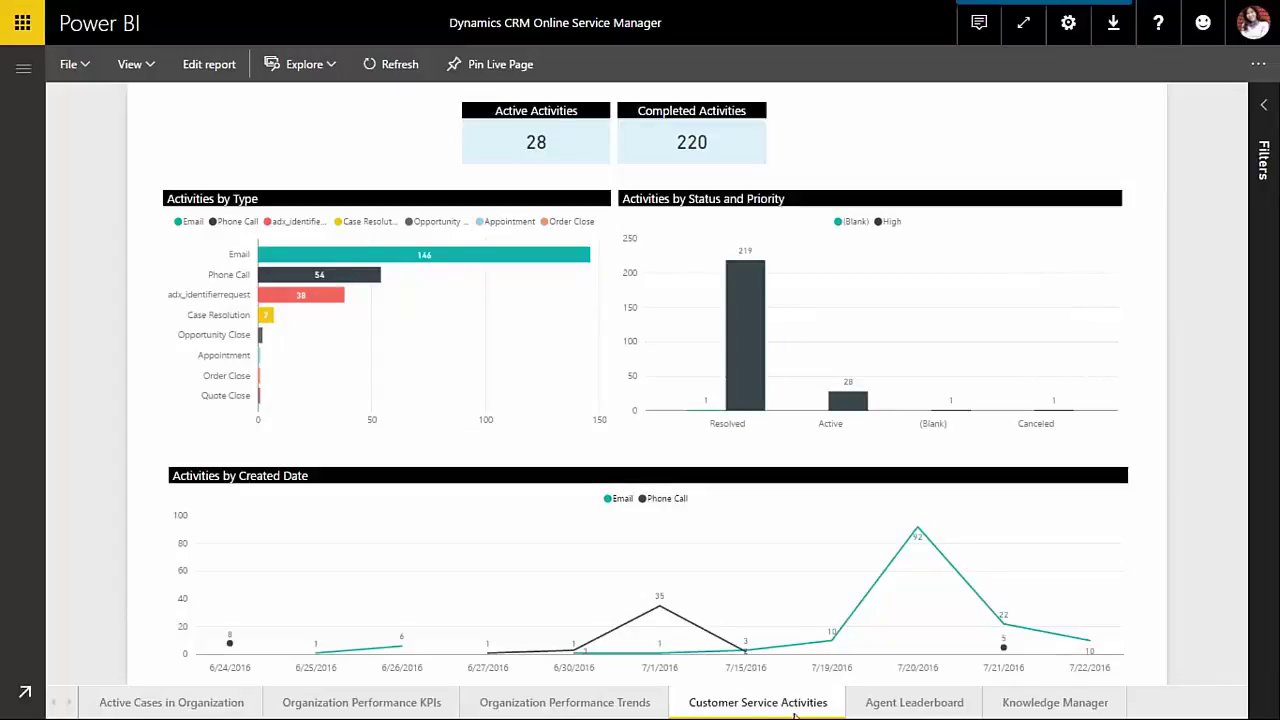
Bring up Task View with Win+Tab and then dismiss it.
{"action": "mouse_move", "coordinate": [823, 606]}
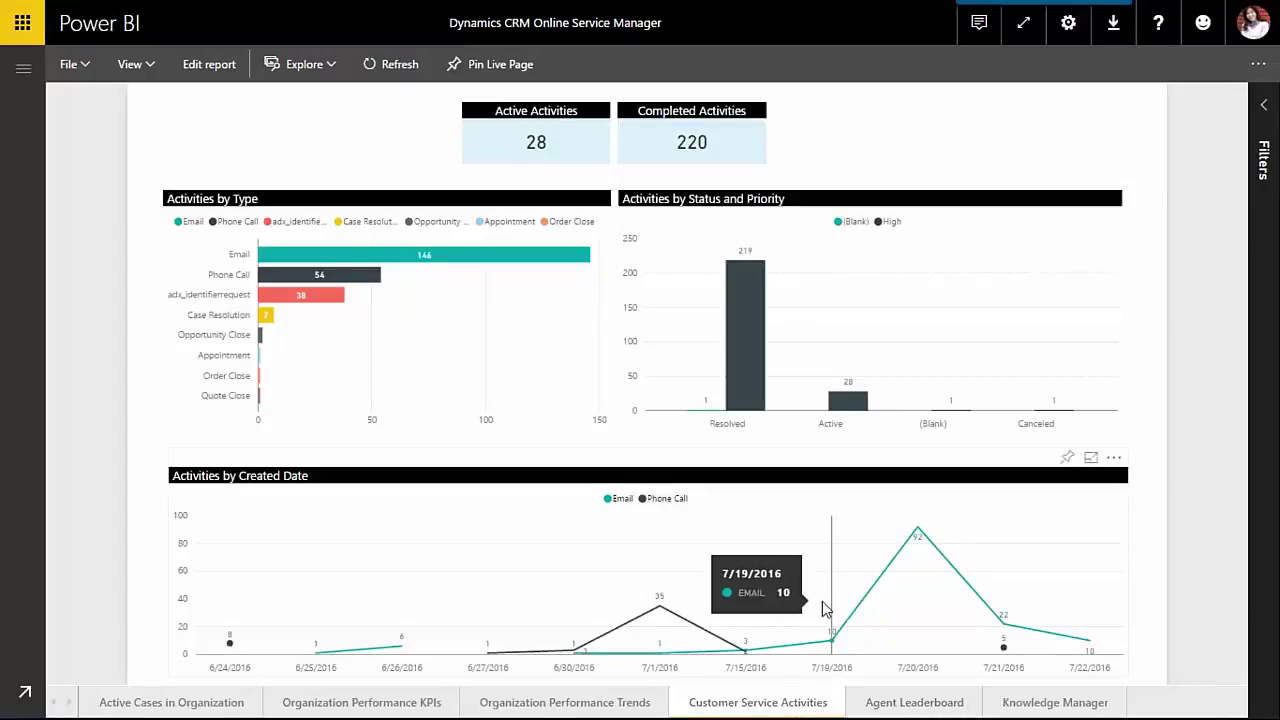
{"action": "key", "text": "super+Tab"}
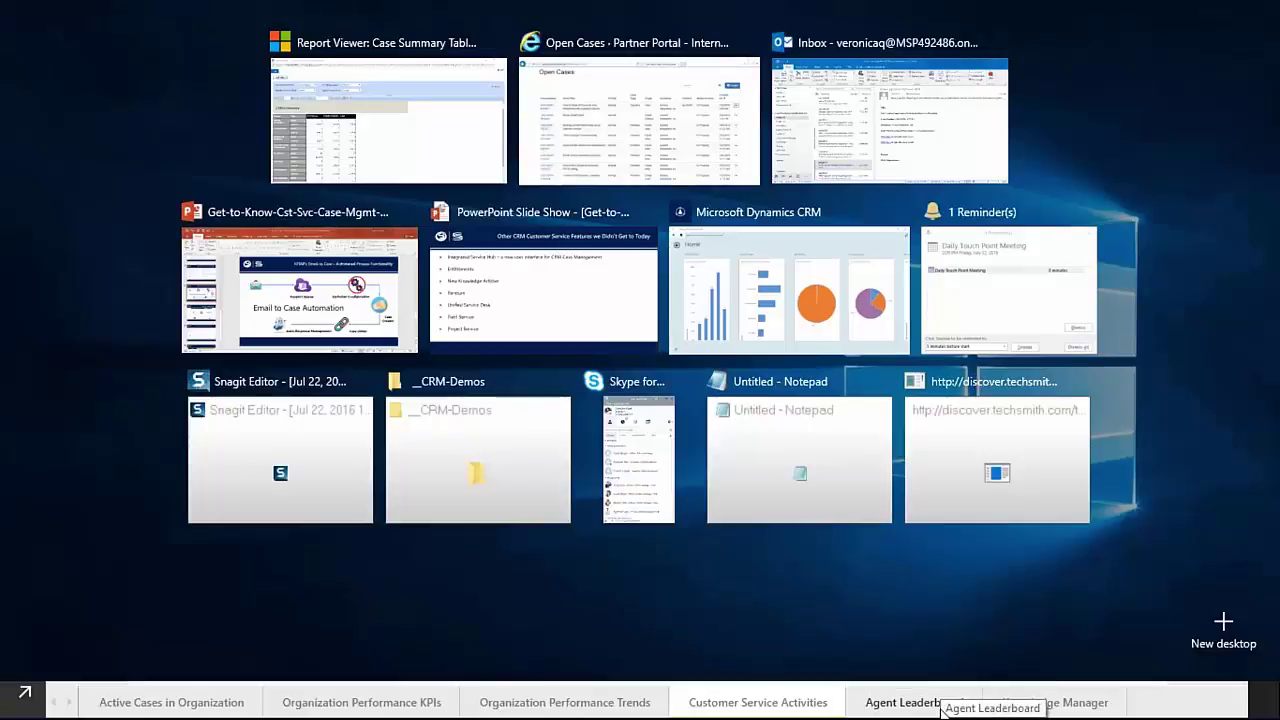
{"action": "left_click", "coordinate": [962, 622]}
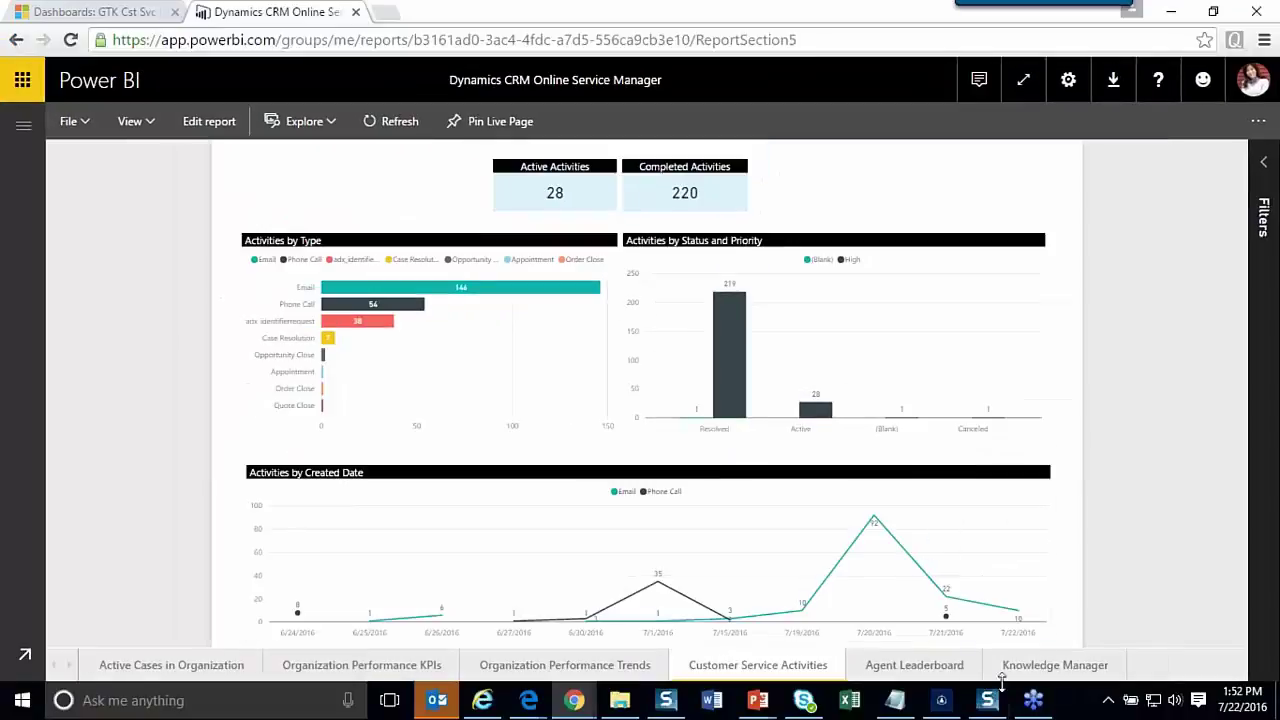
Bring the Dynamics CRM app forward full screen and go to the Cases area.
{"action": "mouse_move", "coordinate": [941, 700]}
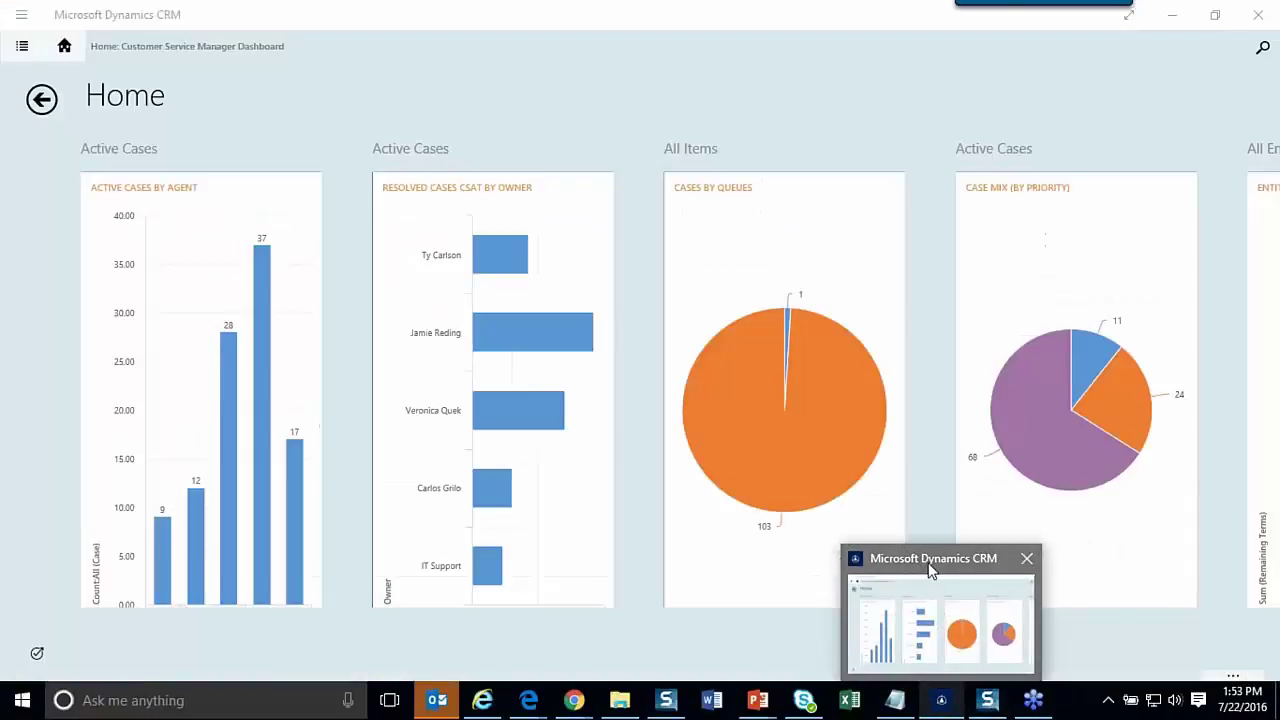
{"action": "left_click", "coordinate": [931, 590]}
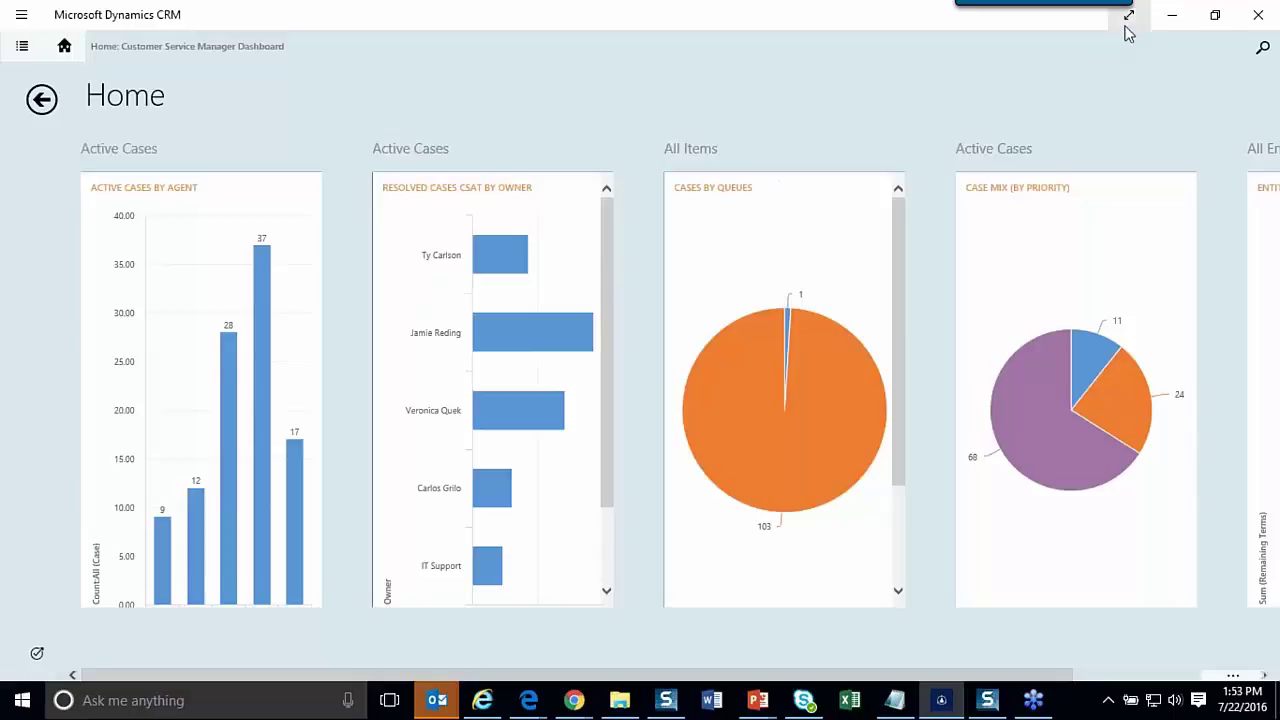
{"action": "left_click", "coordinate": [1129, 16]}
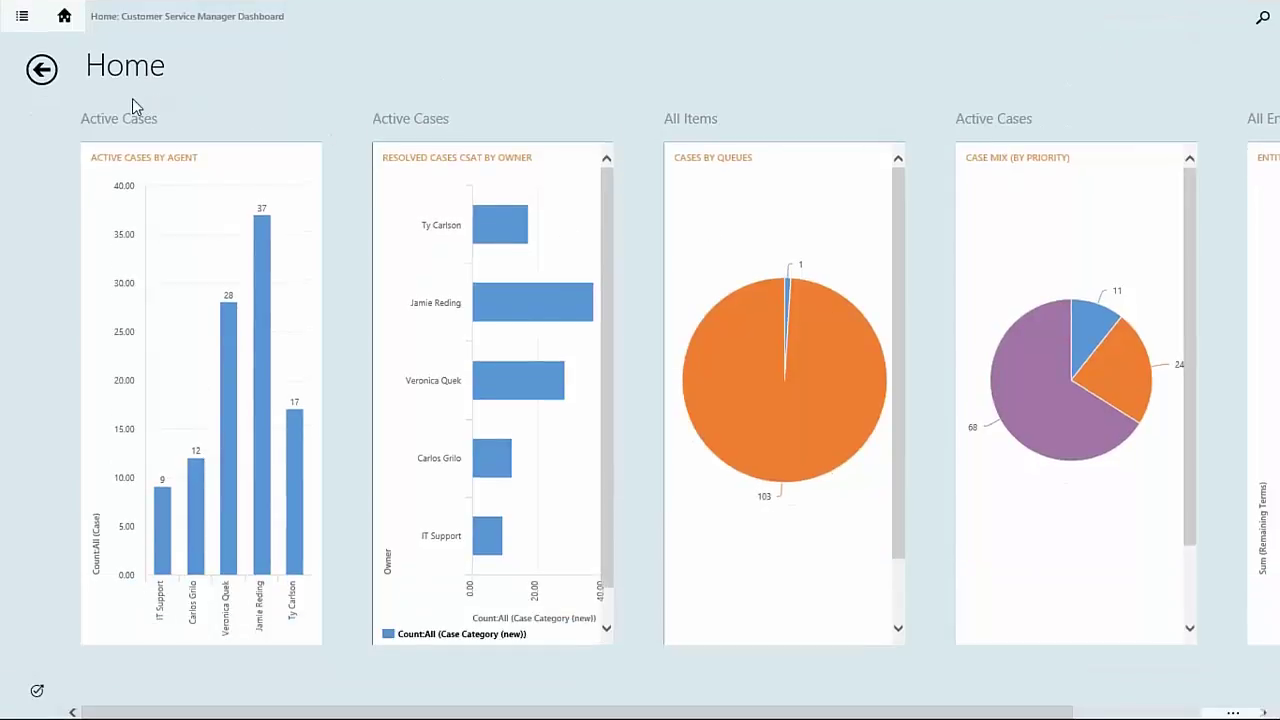
{"action": "left_click", "coordinate": [22, 17]}
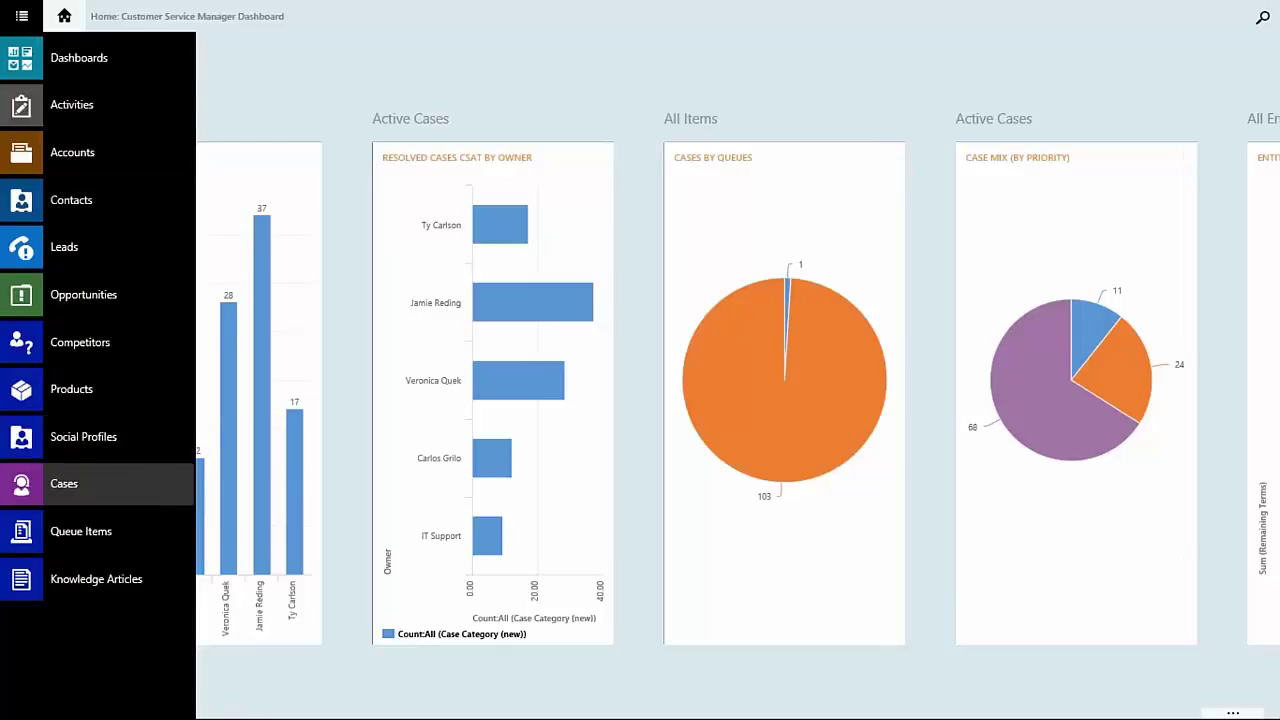
{"action": "left_click", "coordinate": [30, 485]}
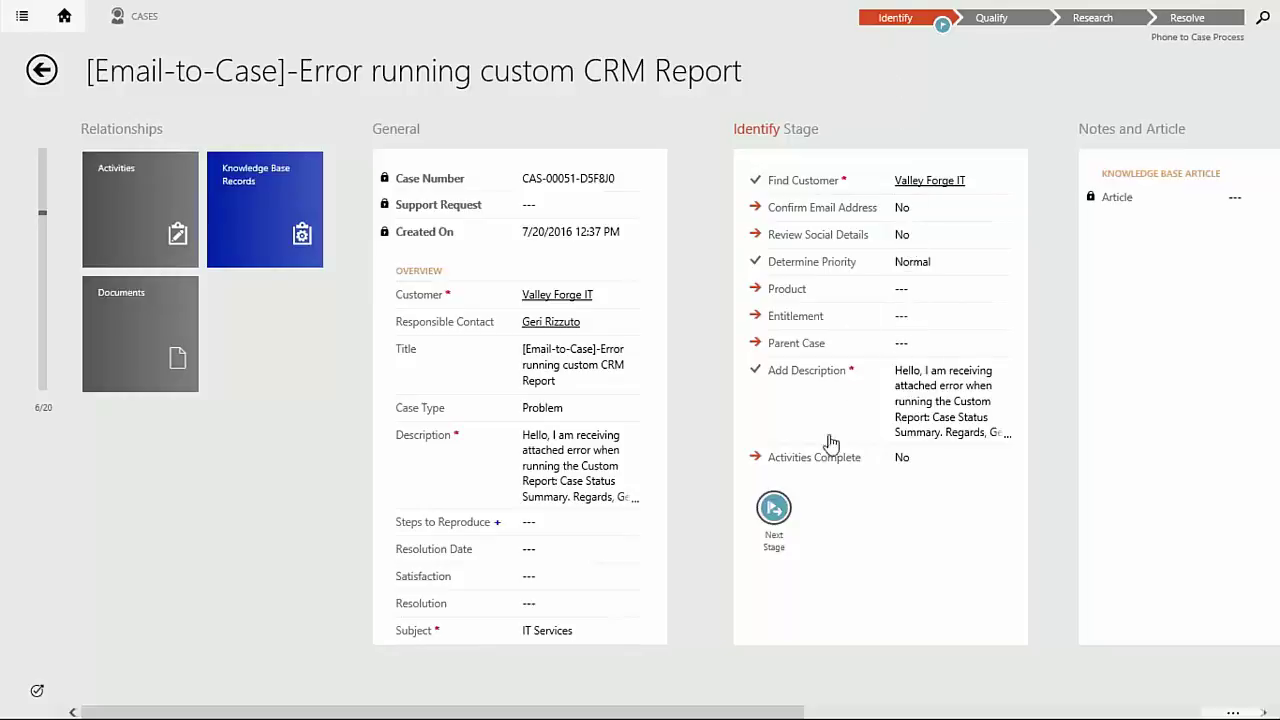
Advance the case through Qualify, Research and Resolve stages, then open its Resolve Case dialog.
{"action": "left_click", "coordinate": [773, 508]}
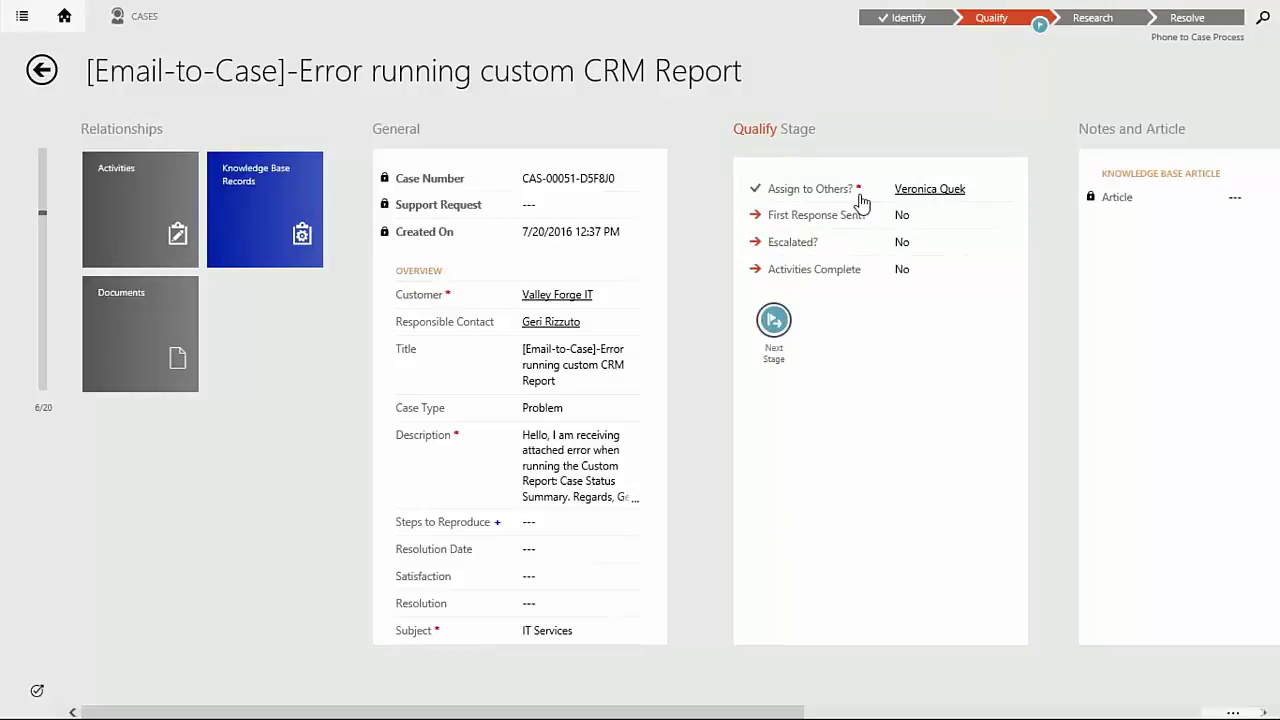
{"action": "left_click", "coordinate": [774, 320]}
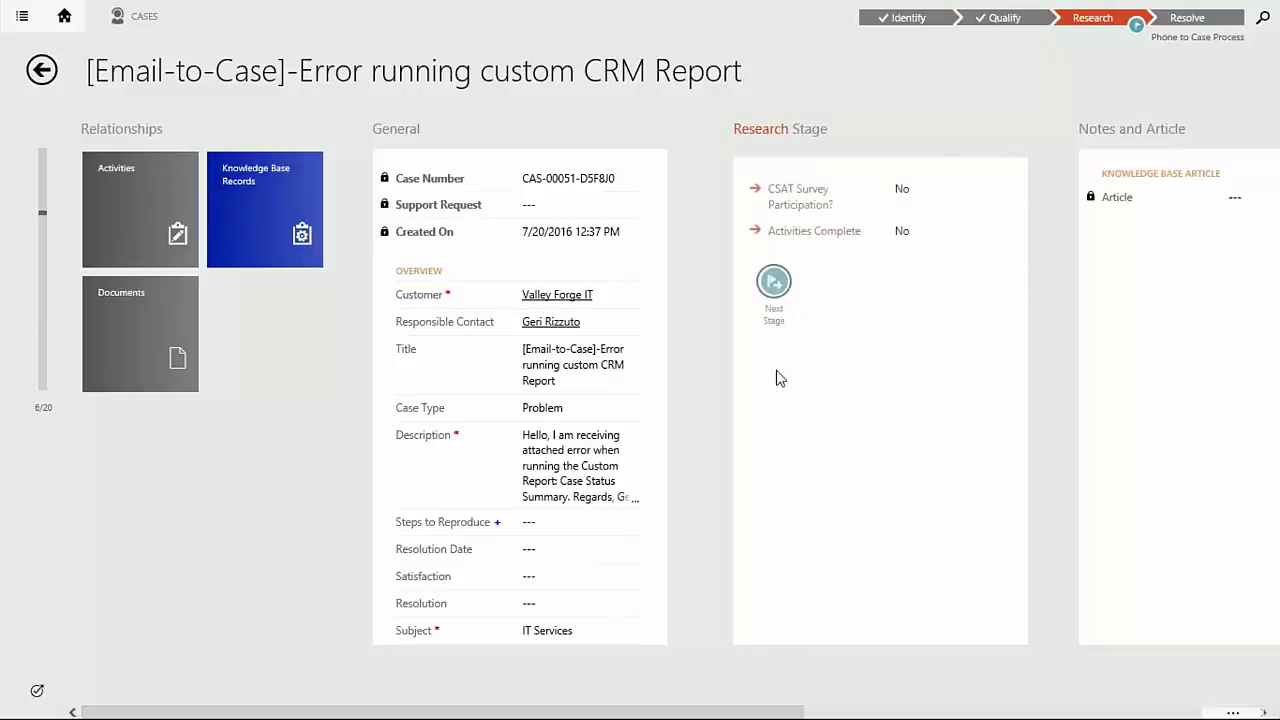
{"action": "left_click", "coordinate": [774, 282]}
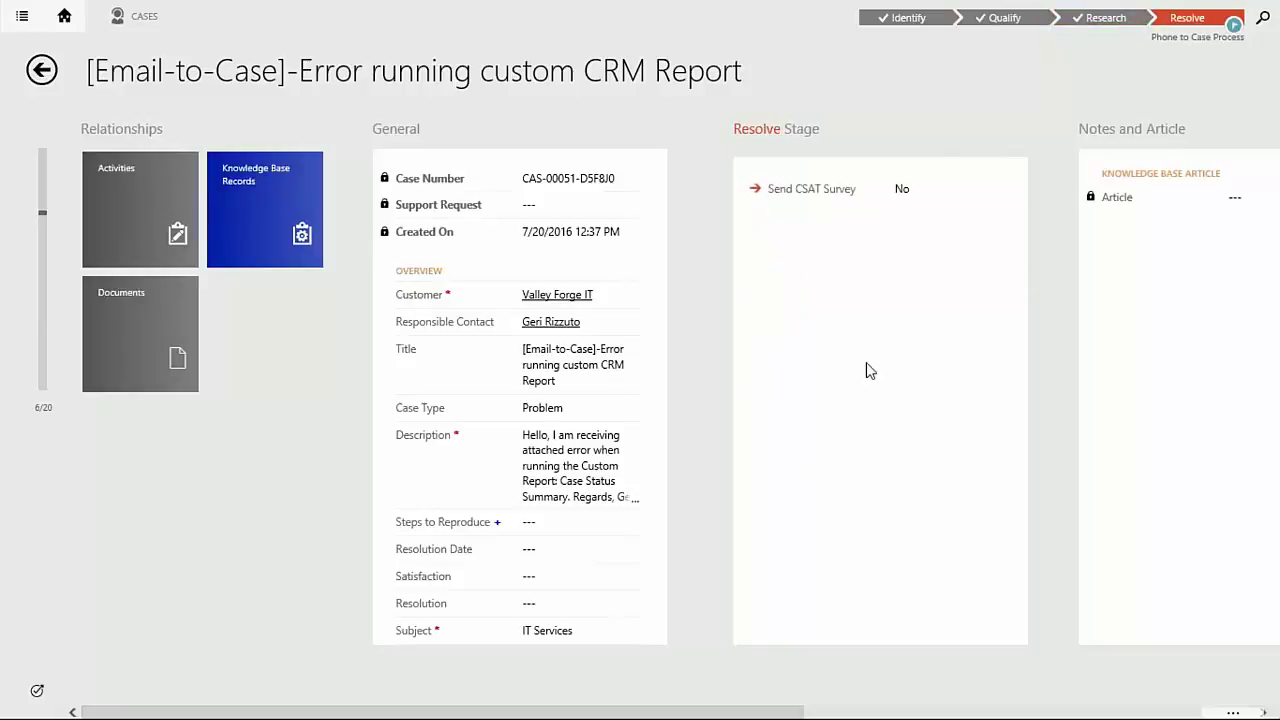
{"action": "right_click", "coordinate": [1158, 712]}
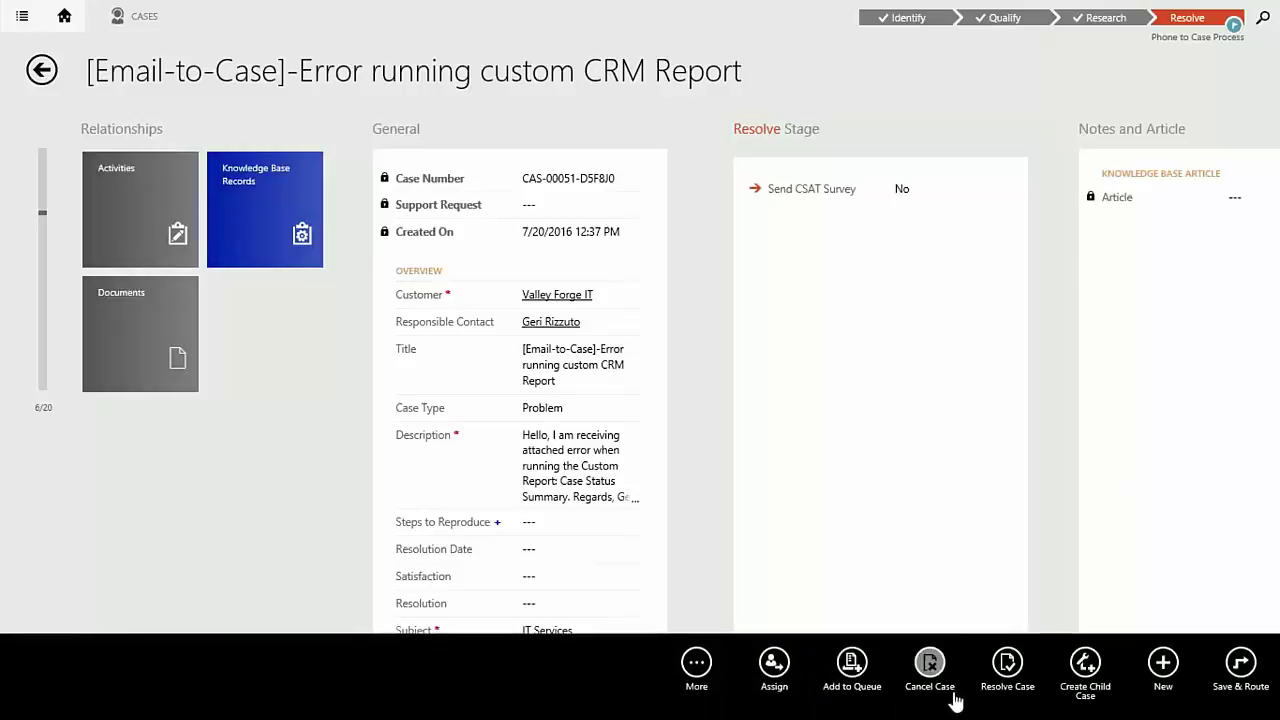
{"action": "left_click", "coordinate": [1006, 668]}
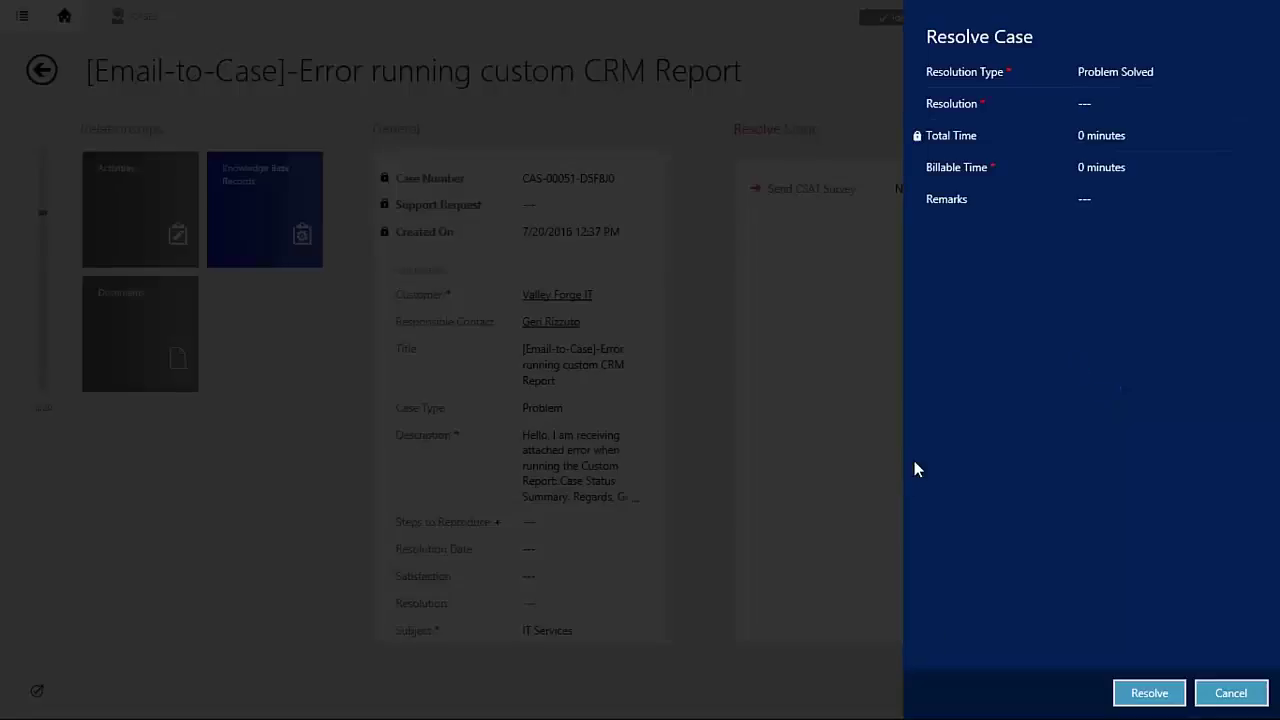
Resolve the case with the resolution 'Problem solved via the mobile app!!'.
{"action": "left_click", "coordinate": [1094, 112]}
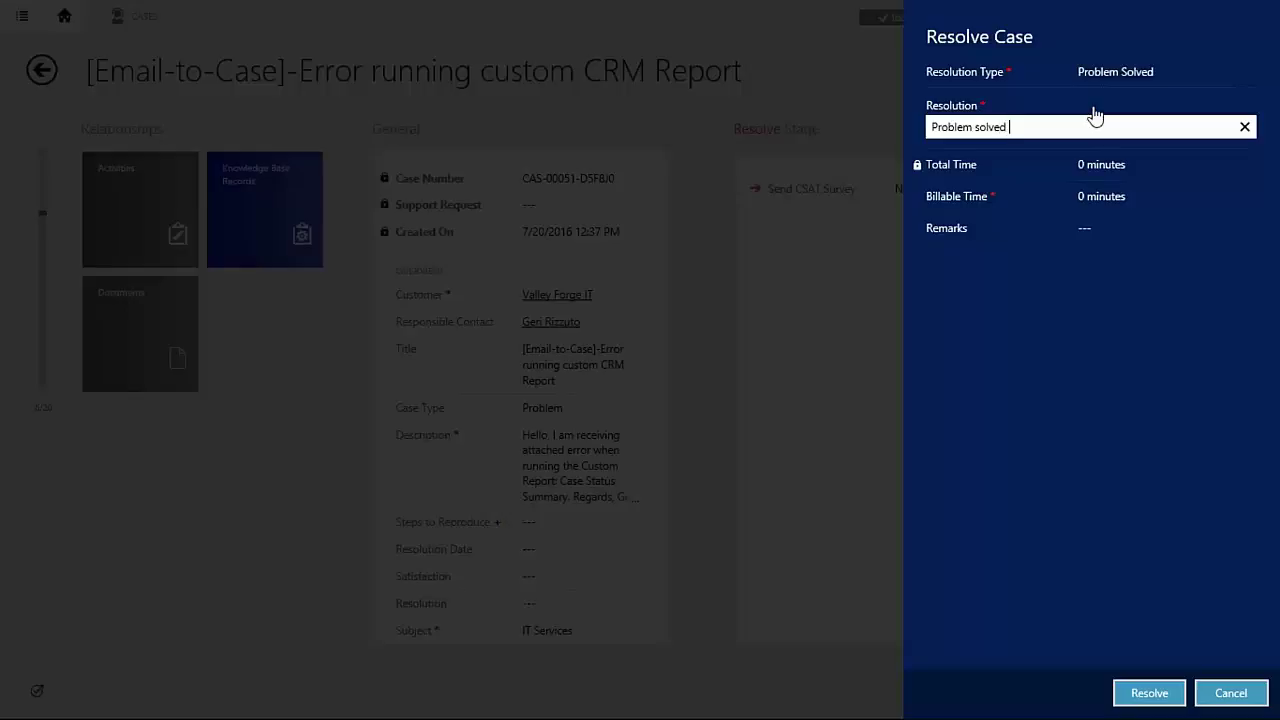
{"action": "type", "text": "he mobile app!!"}
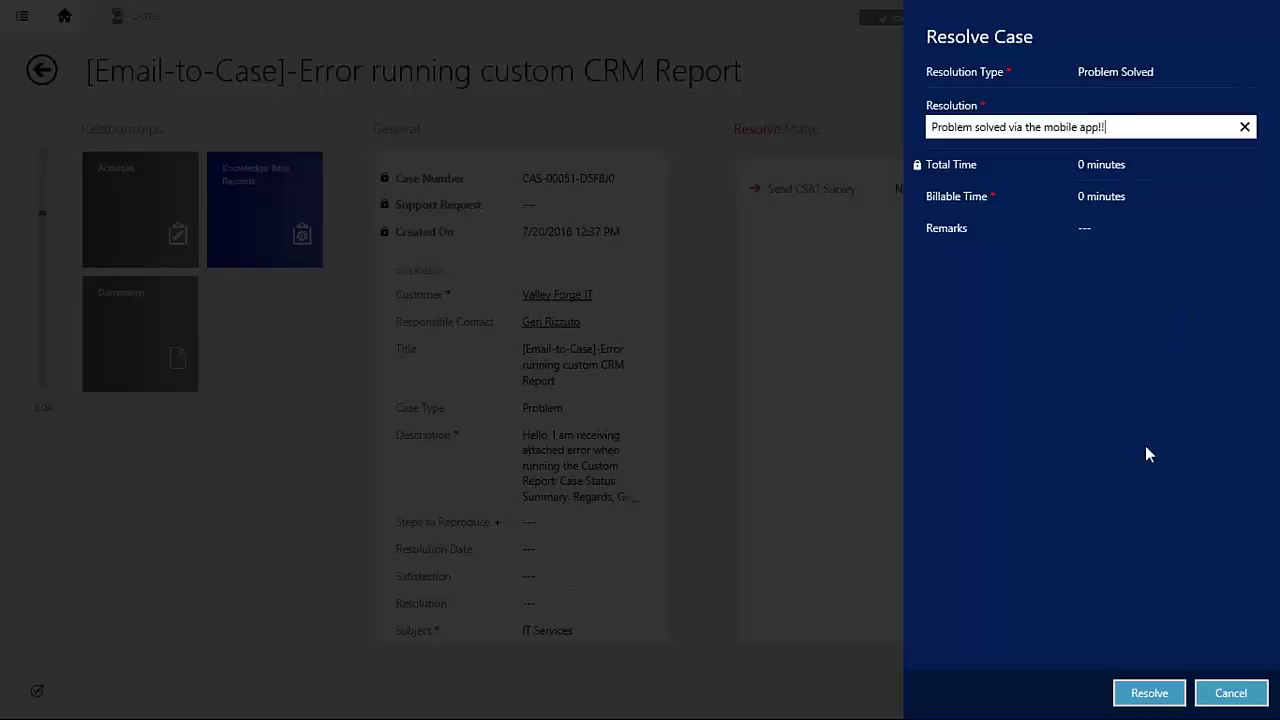
{"action": "left_click", "coordinate": [1146, 692]}
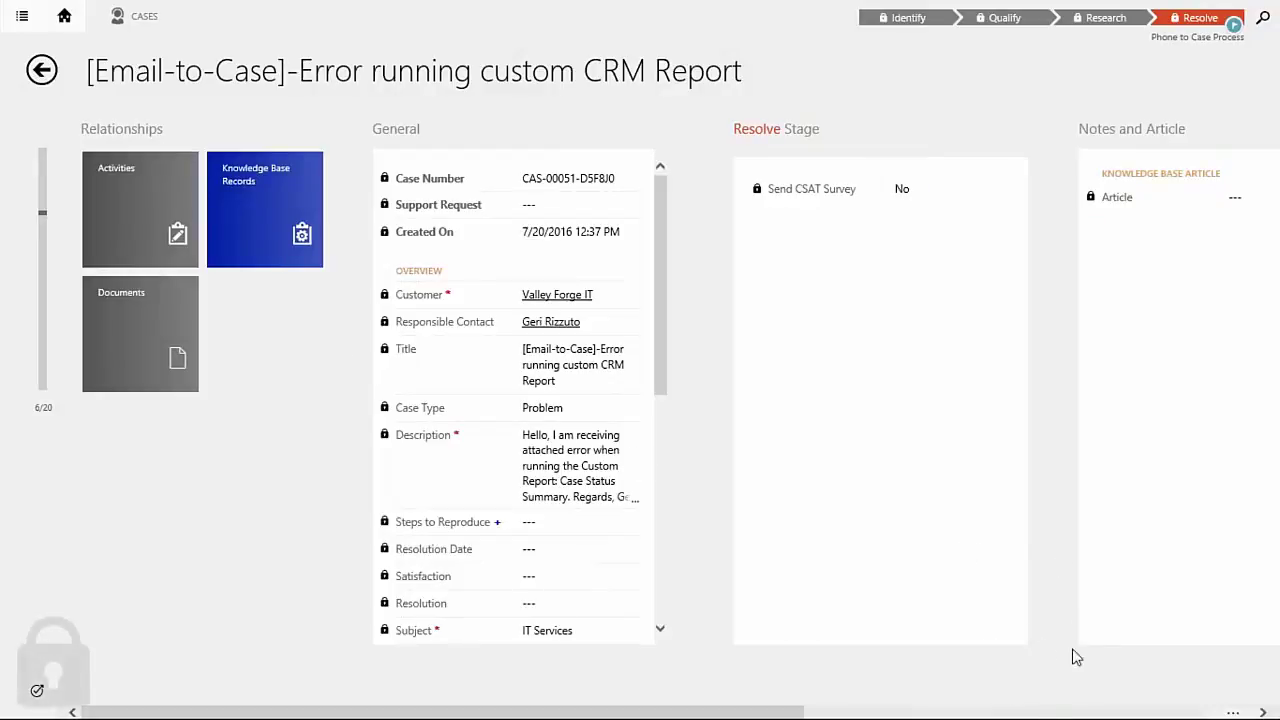
Return from the resolved case to the Home dashboard and exit full-screen mode.
{"action": "left_click", "coordinate": [42, 70]}
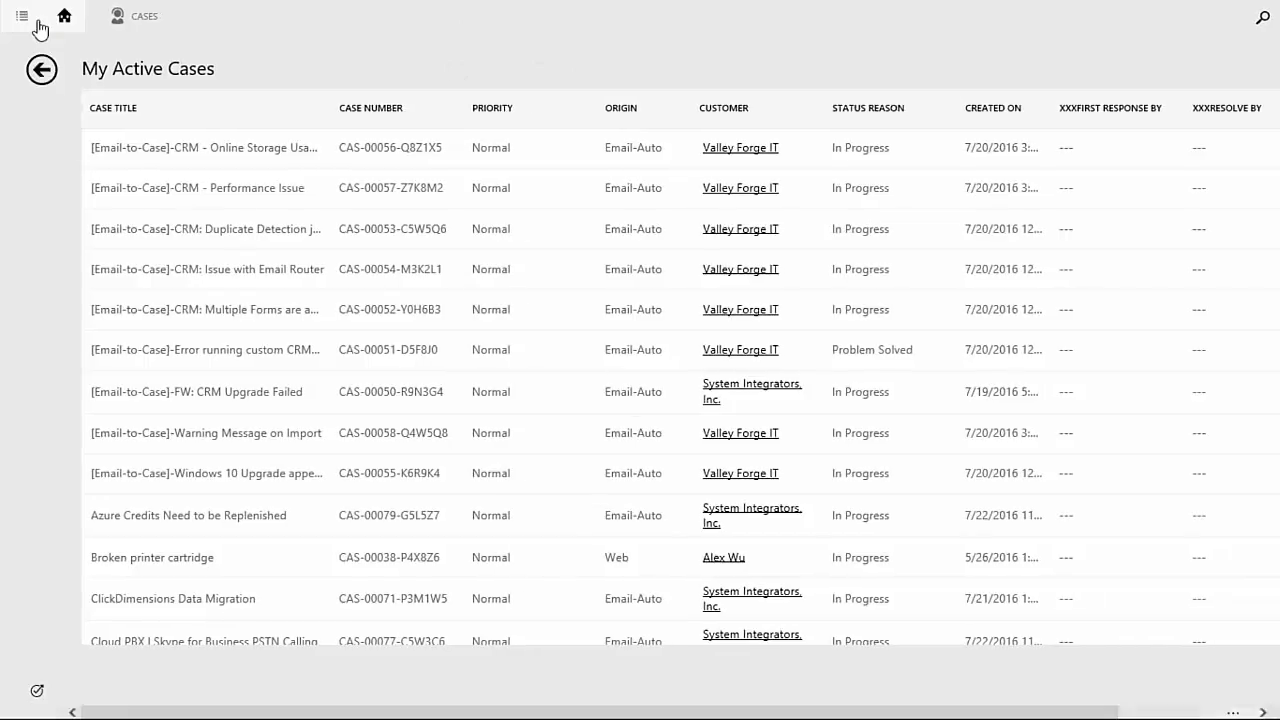
{"action": "left_click", "coordinate": [65, 24]}
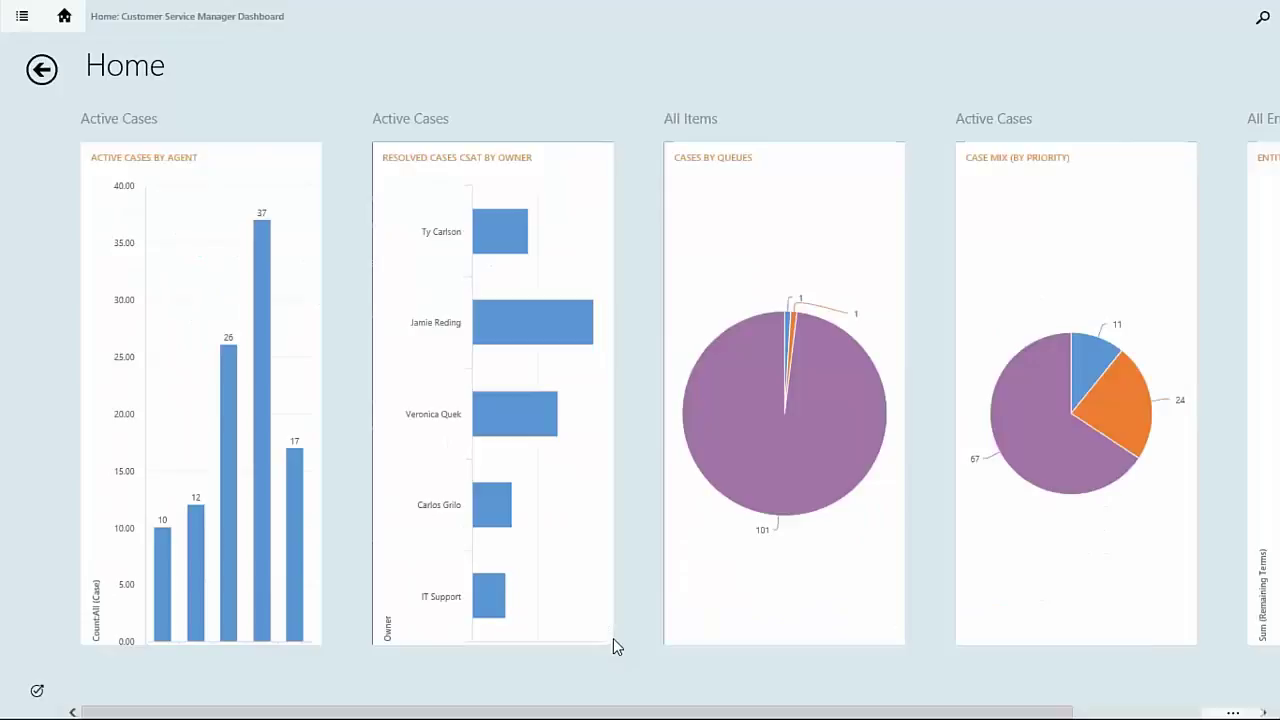
{"action": "mouse_move", "coordinate": [613, 638]}
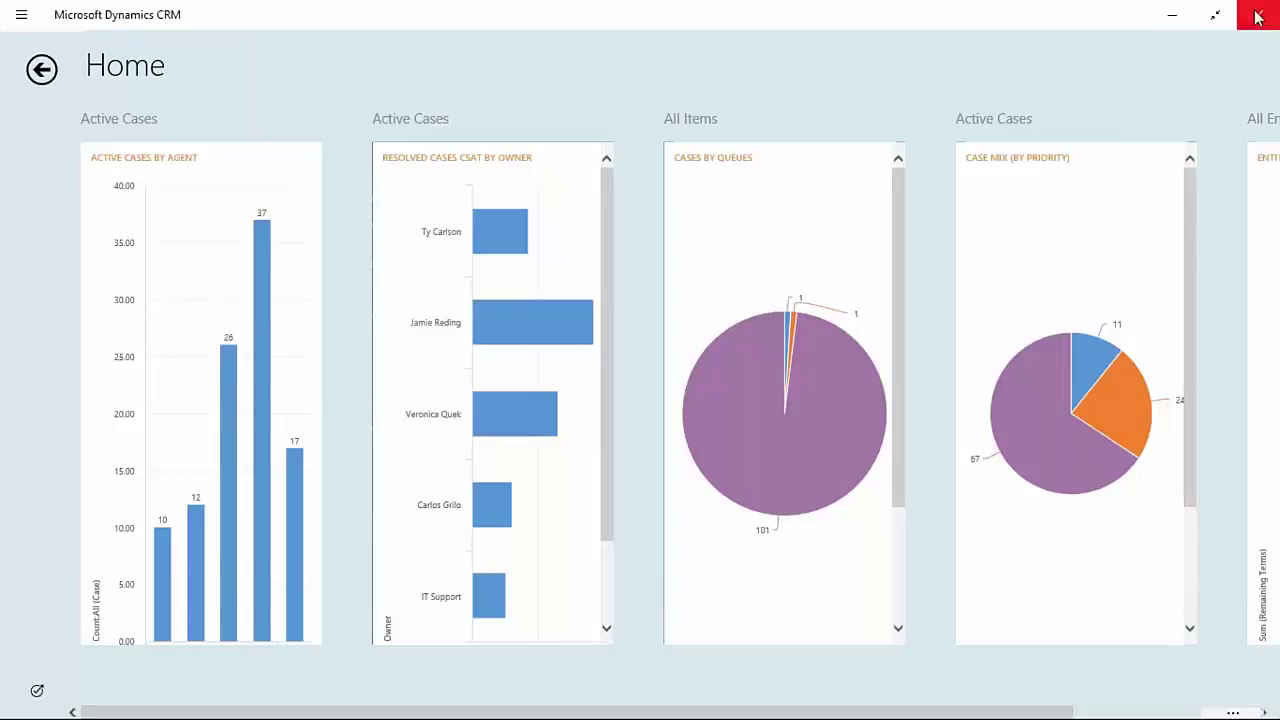
{"action": "left_click", "coordinate": [1213, 24]}
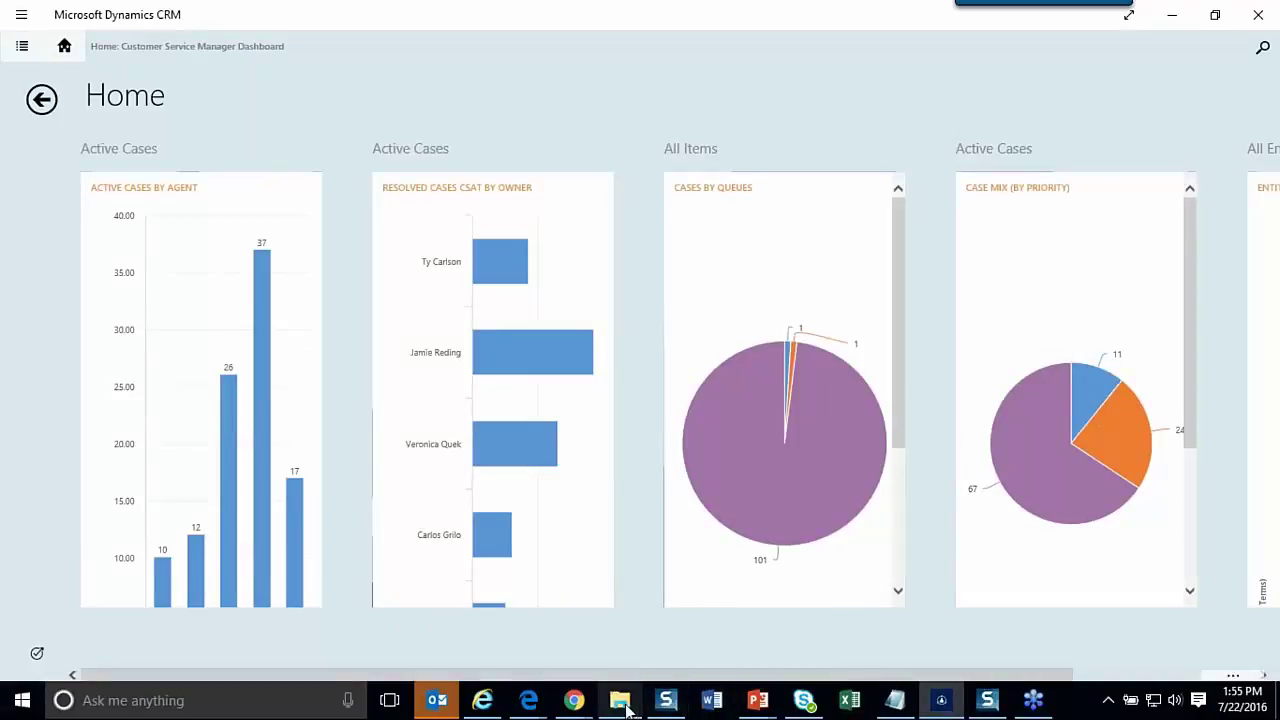
In Chrome, switch to the Dynamics CRM tab and open Service > Cases.
{"action": "mouse_move", "coordinate": [574, 700]}
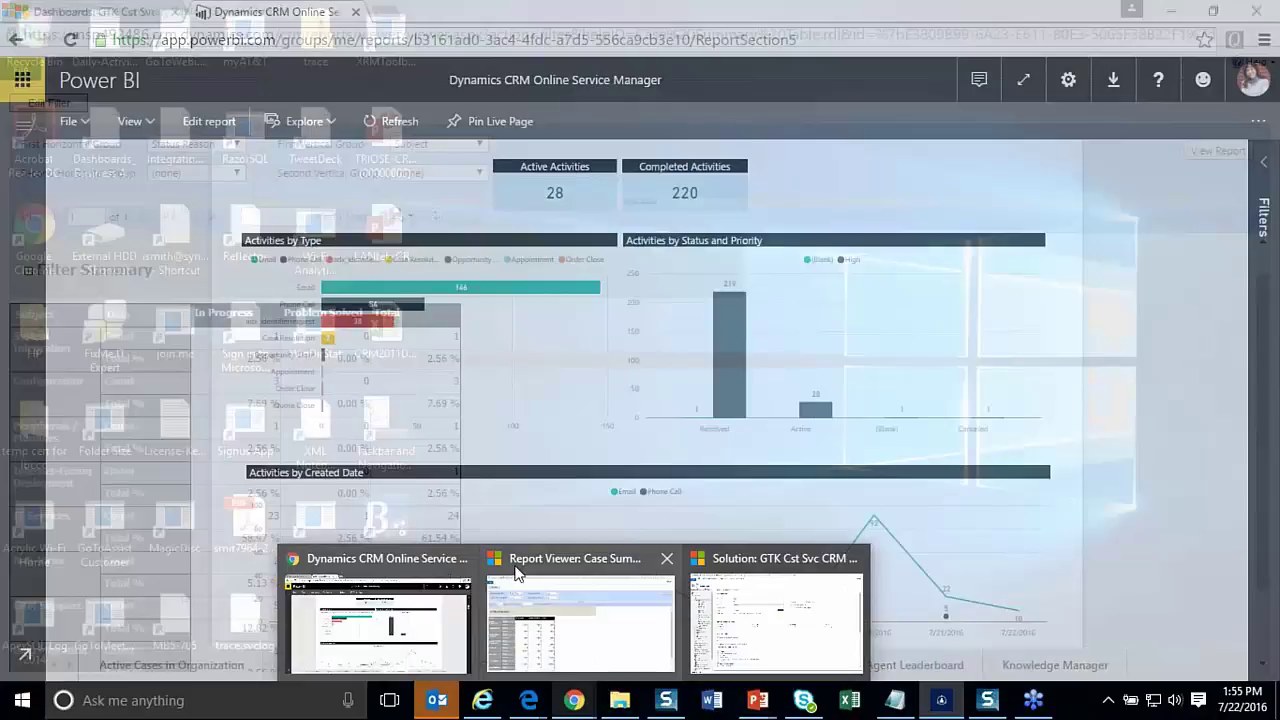
{"action": "mouse_move", "coordinate": [528, 568]}
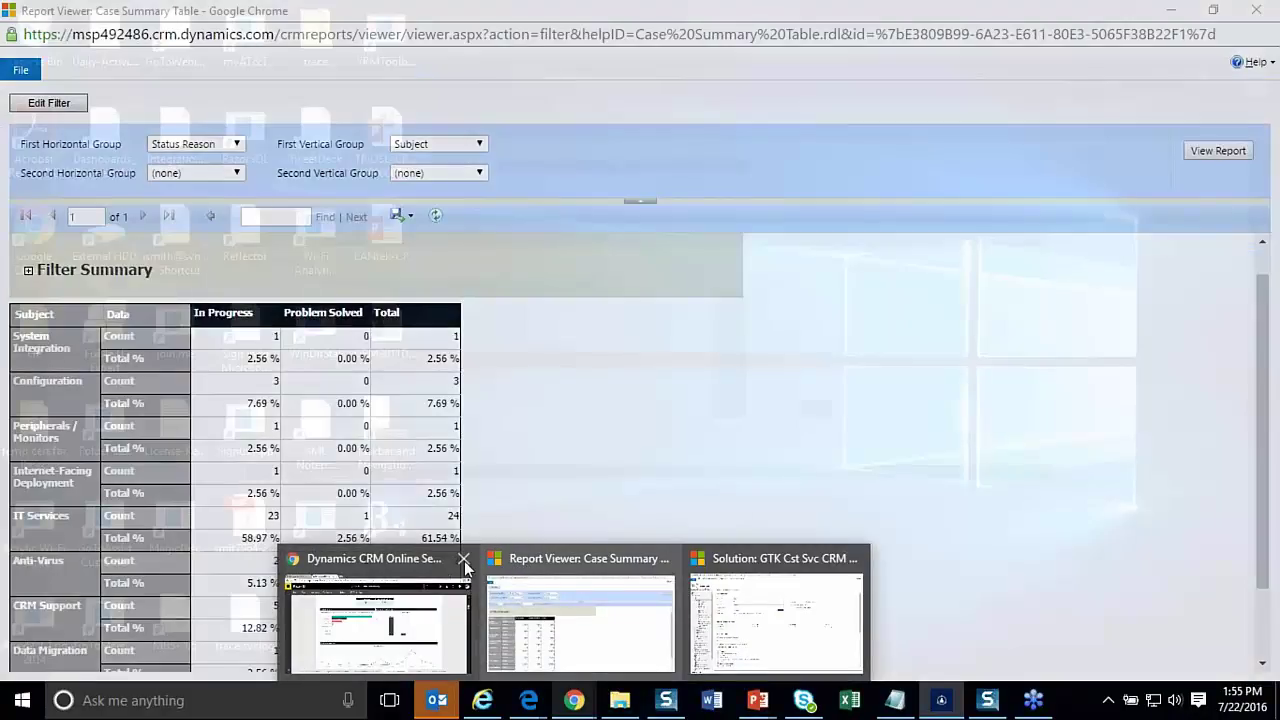
{"action": "left_click", "coordinate": [445, 560]}
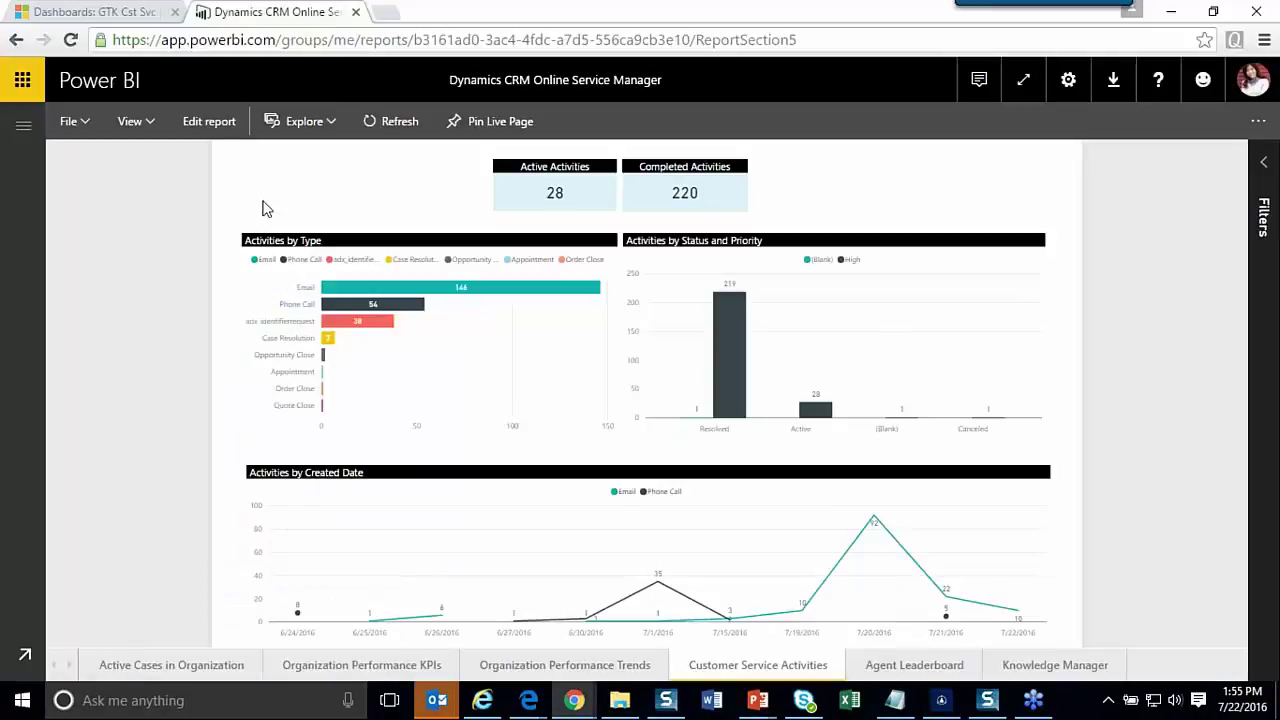
{"action": "left_click", "coordinate": [127, 22]}
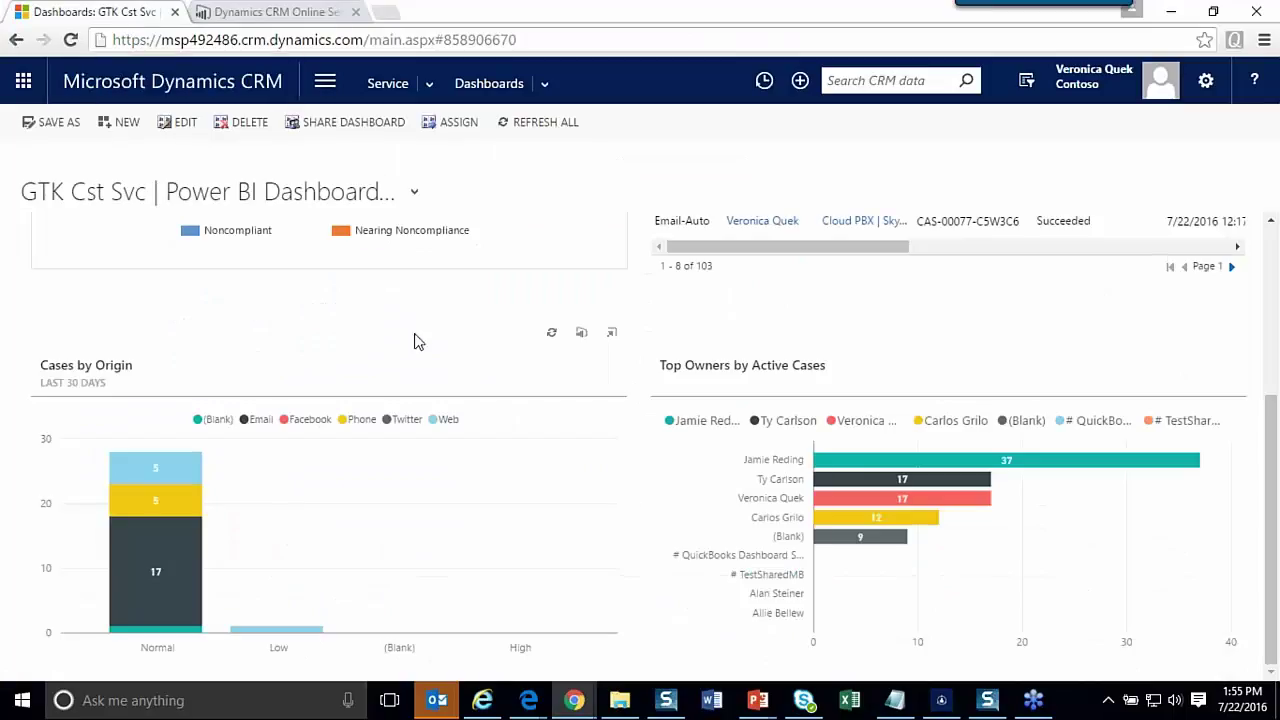
{"action": "left_click", "coordinate": [429, 88]}
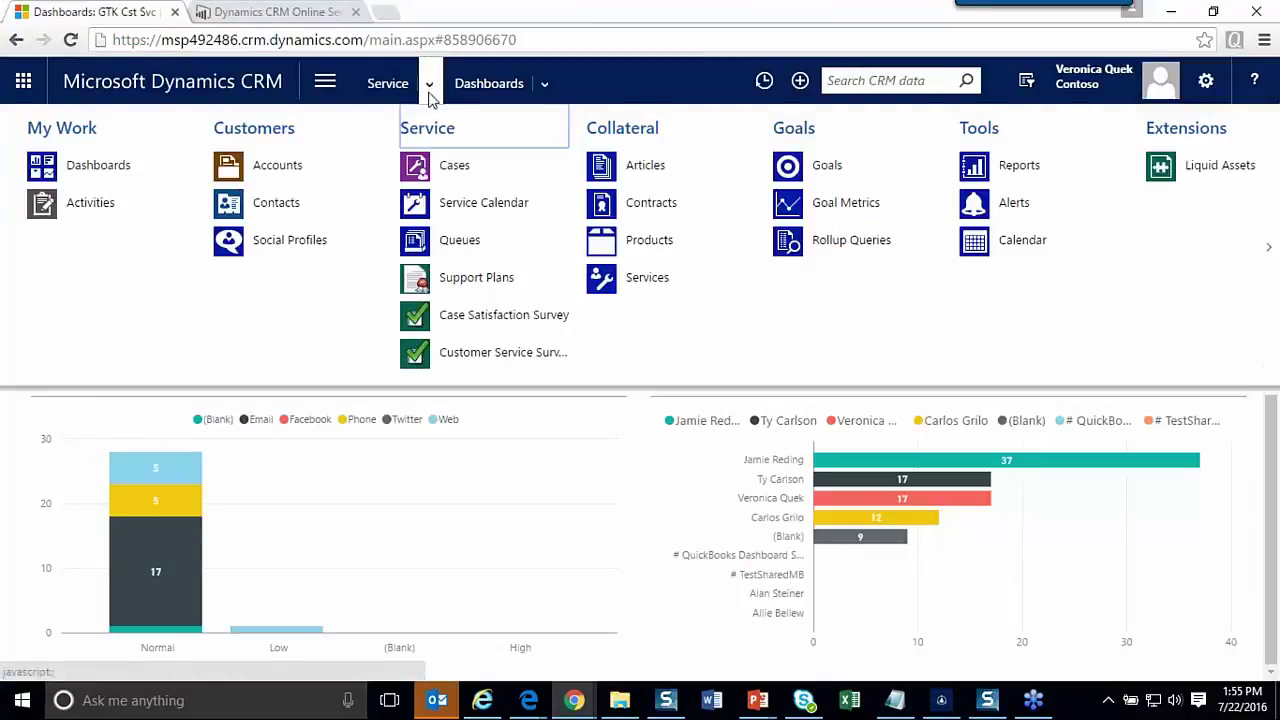
{"action": "left_click", "coordinate": [451, 166]}
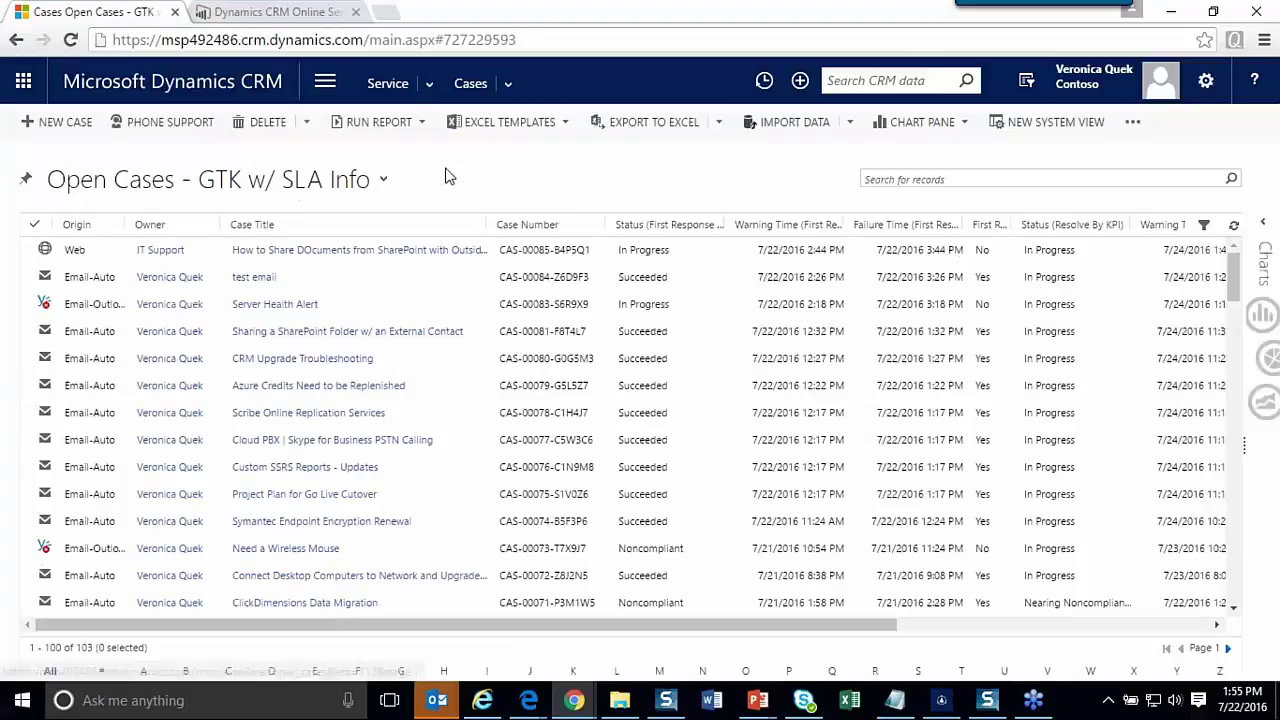